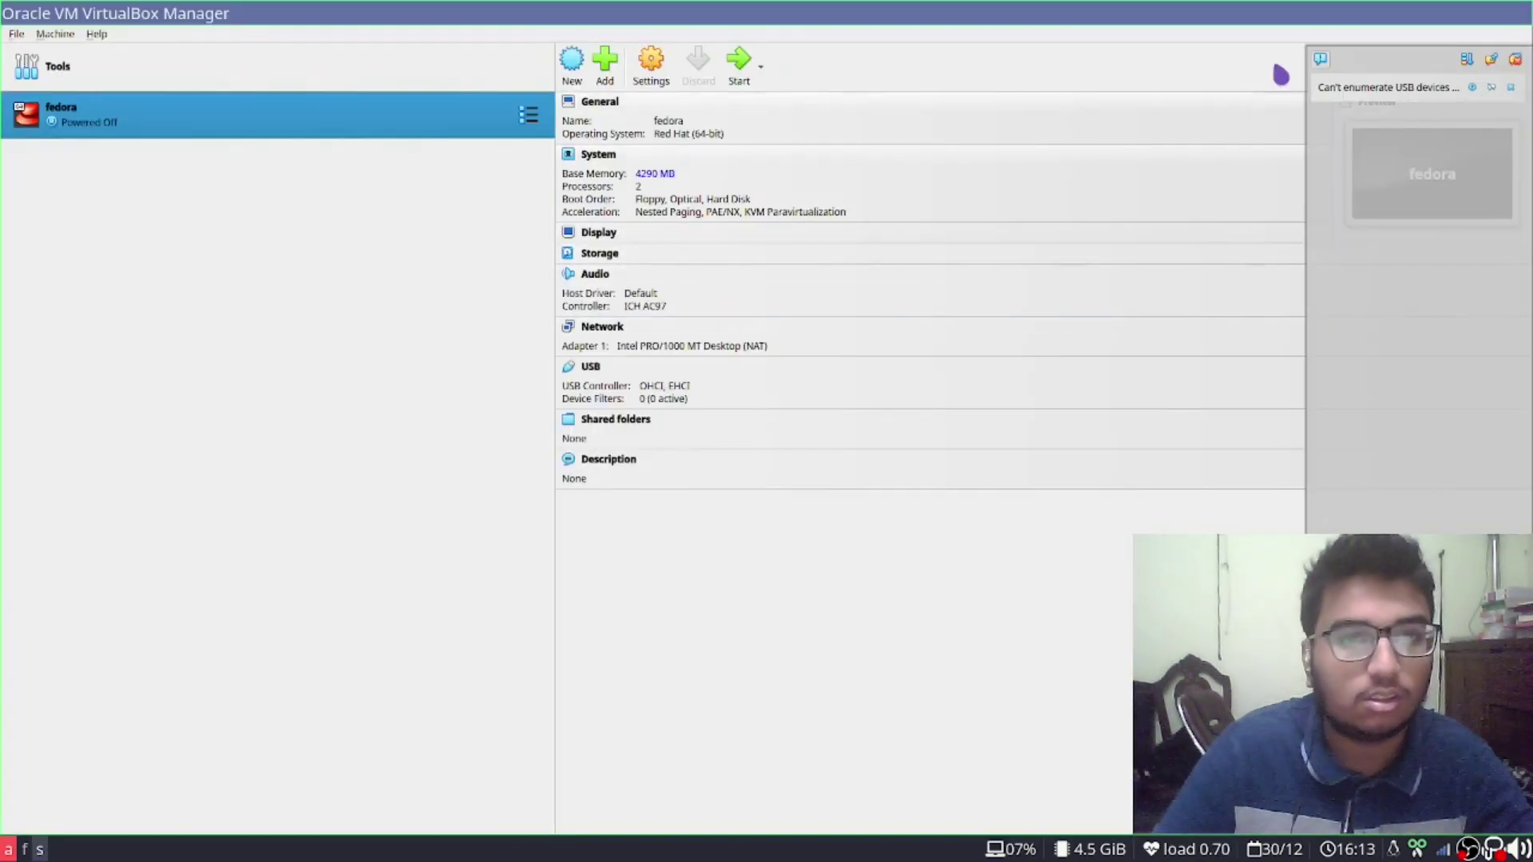
Remove the fedora VM with Delete all files, then start a new machine
right_click(354, 115)
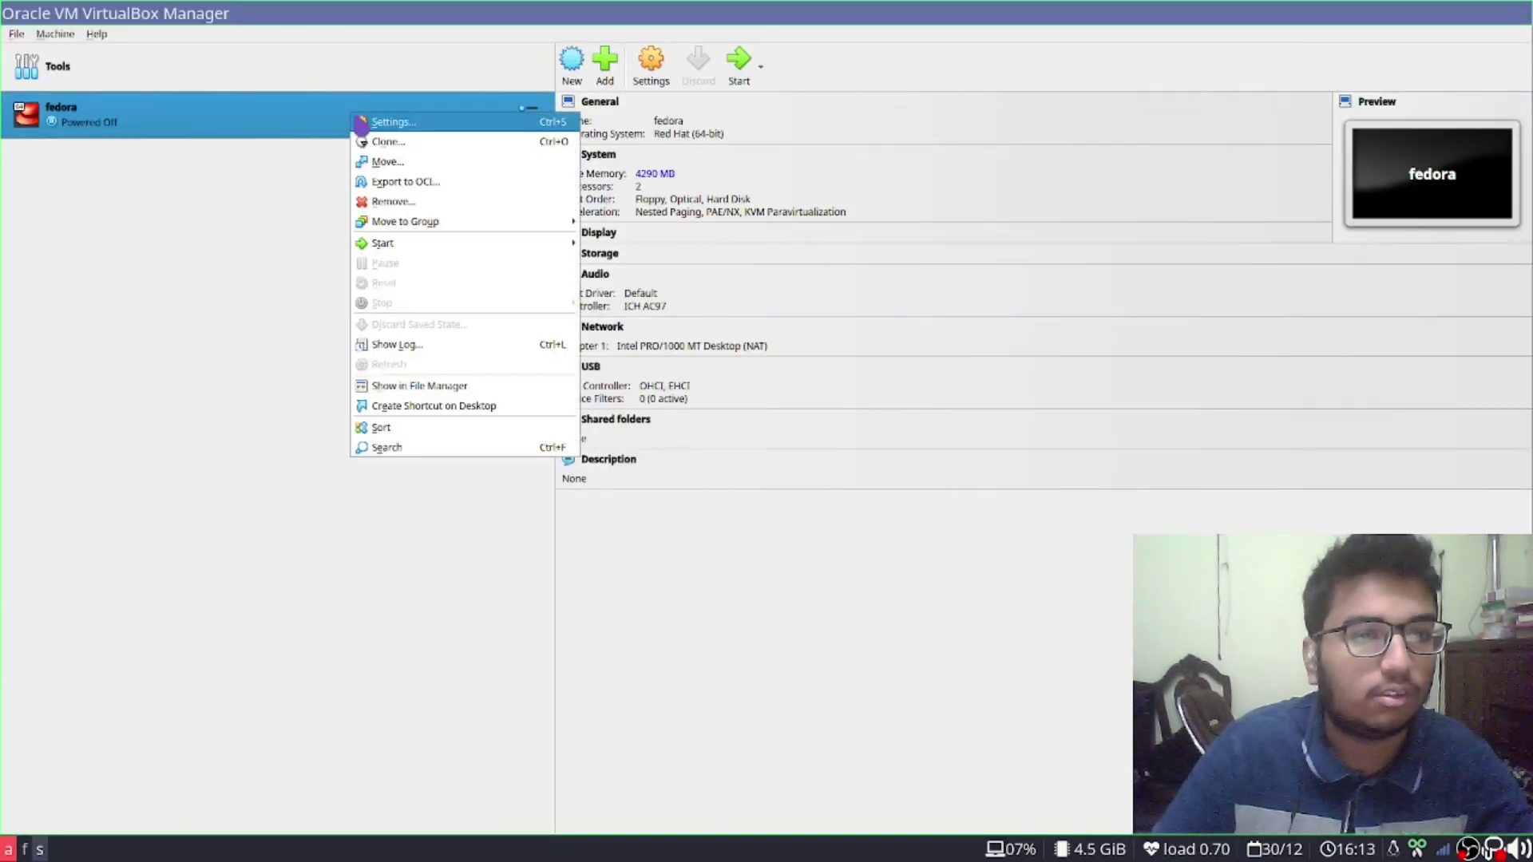
left_click(457, 203)
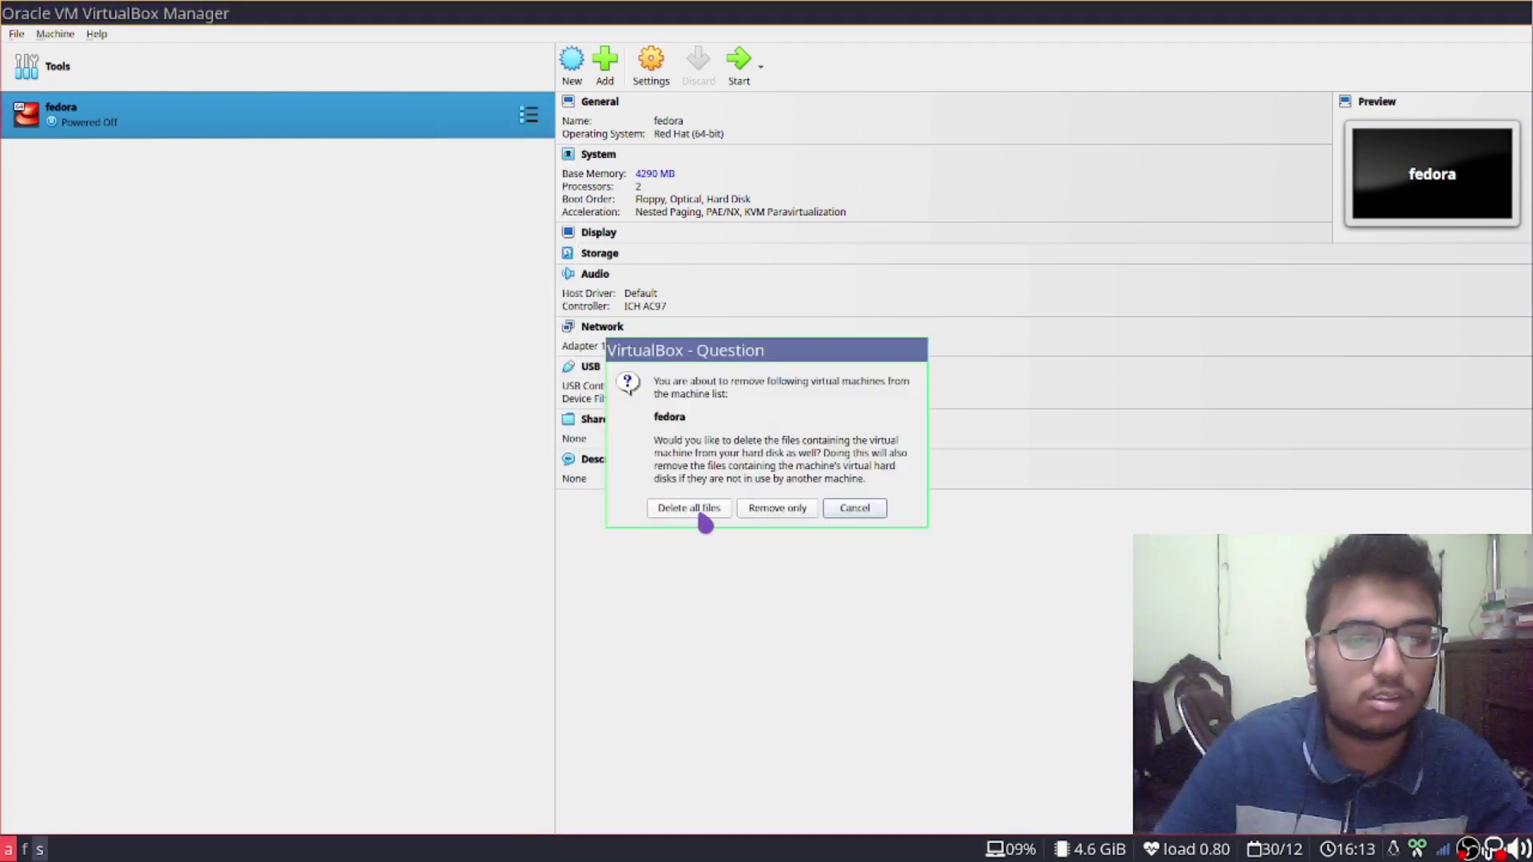
left_click(703, 513)
left_click(733, 68)
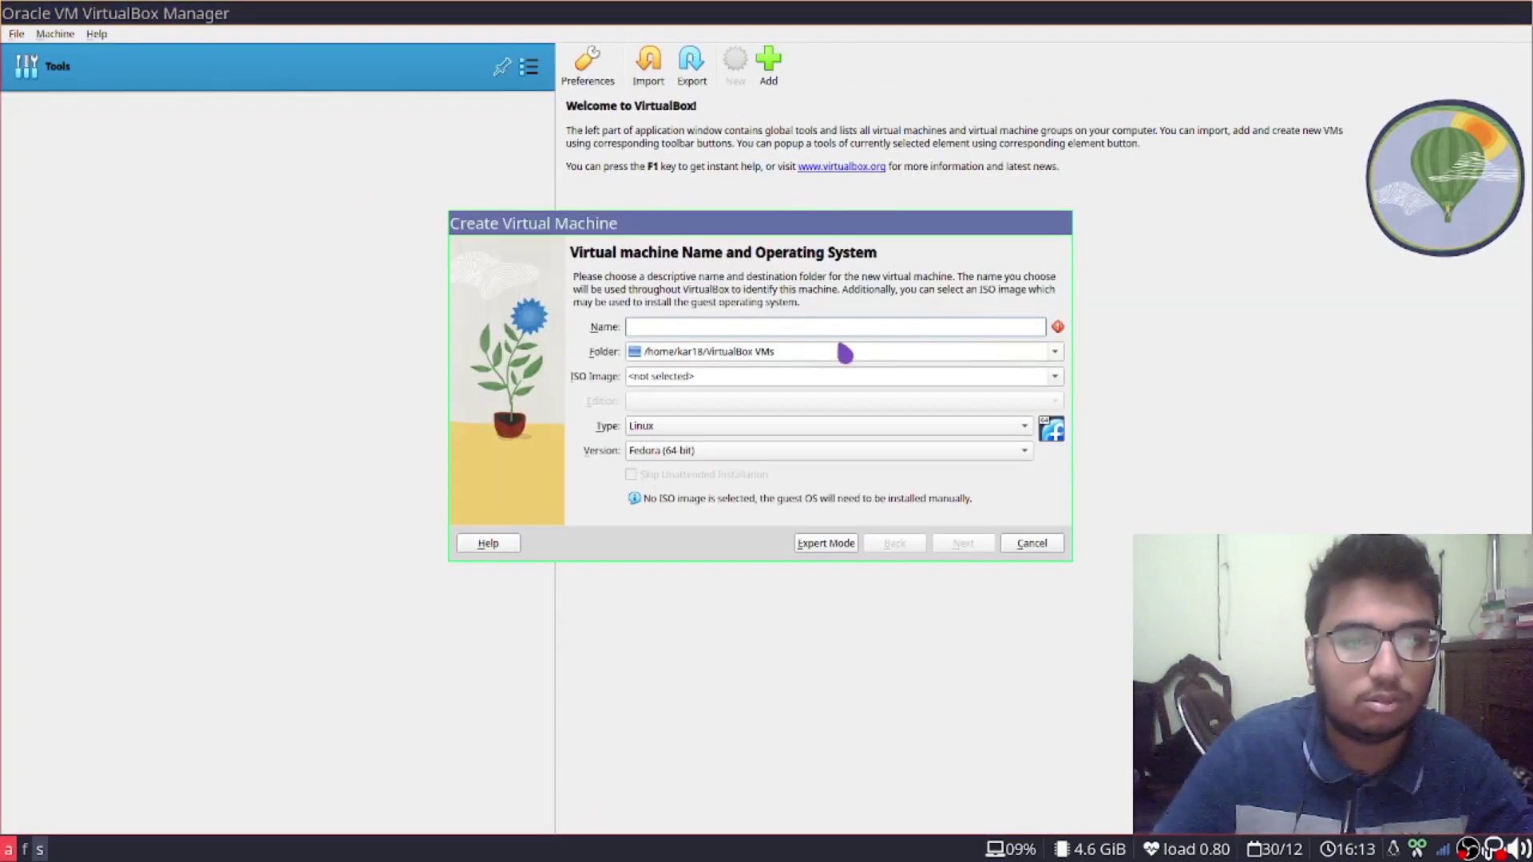
Name the new VM fedora, attach the Fedora Server netinstall ISO, and pass unattended setup
type("fed")
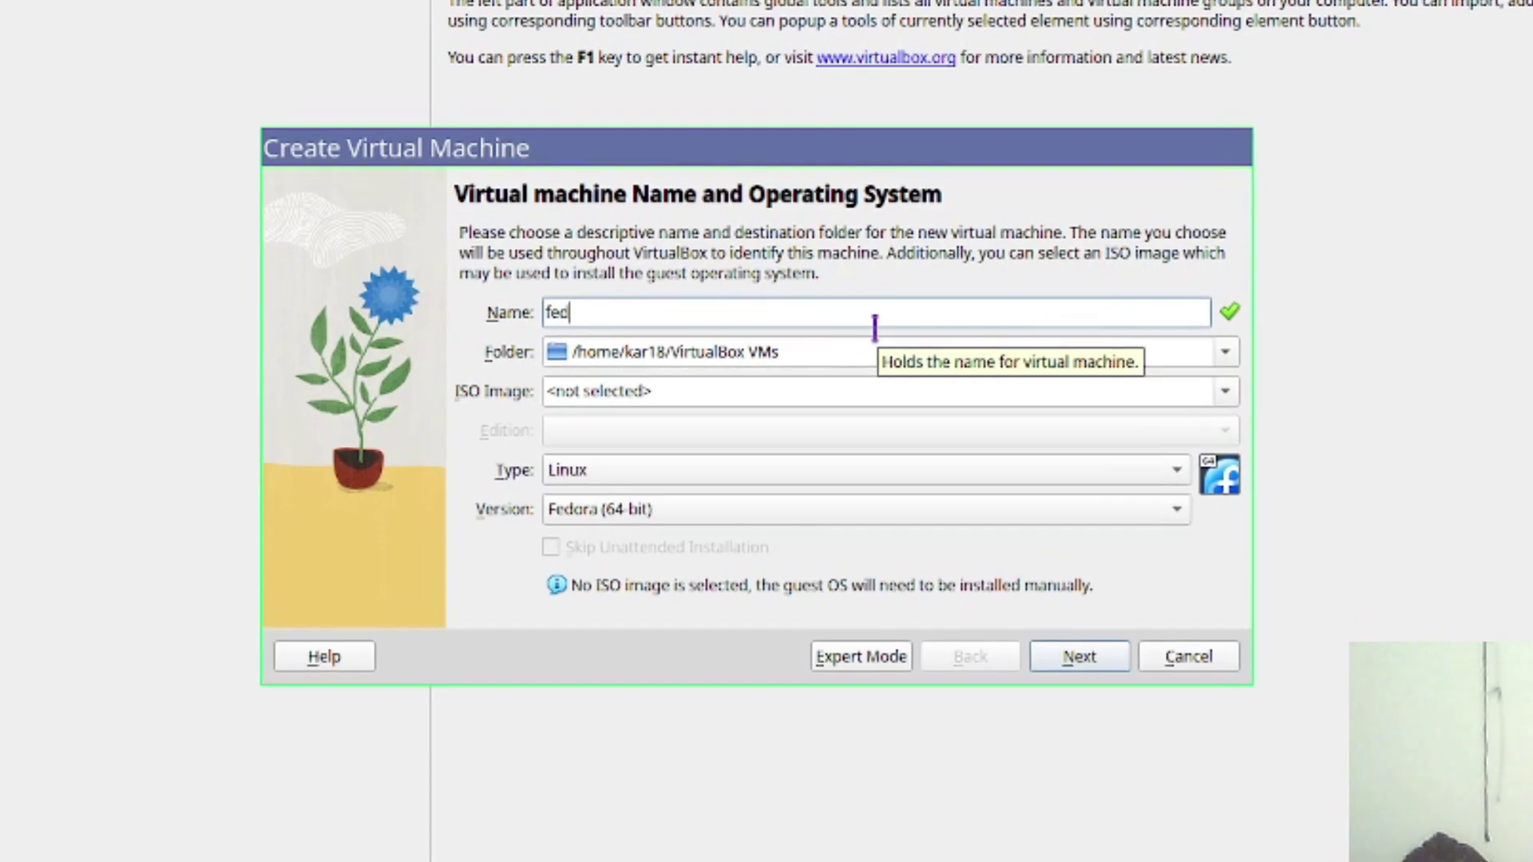
type("ora")
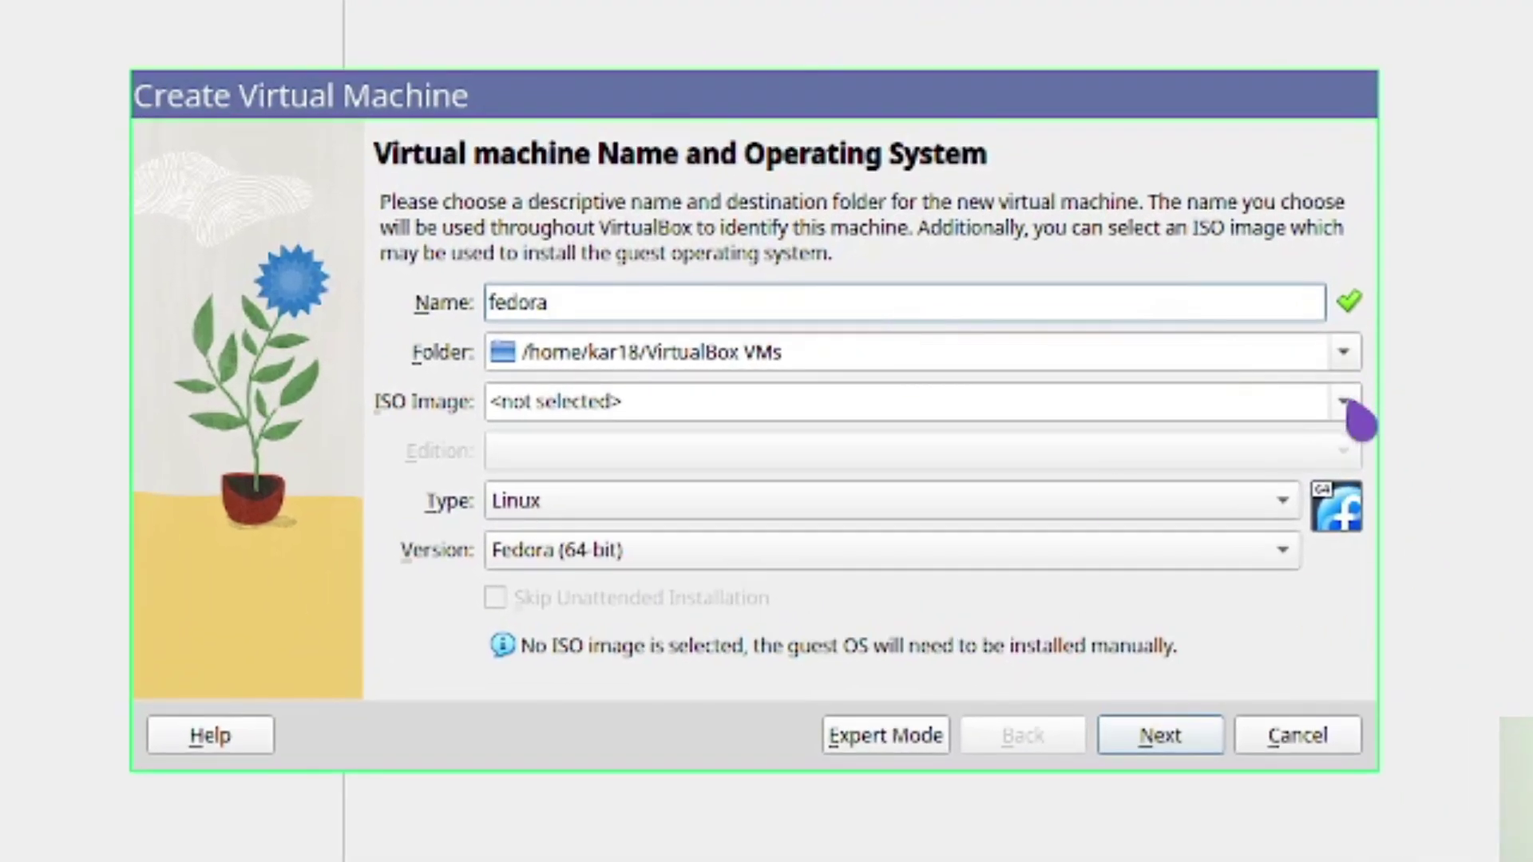
left_click(1348, 404)
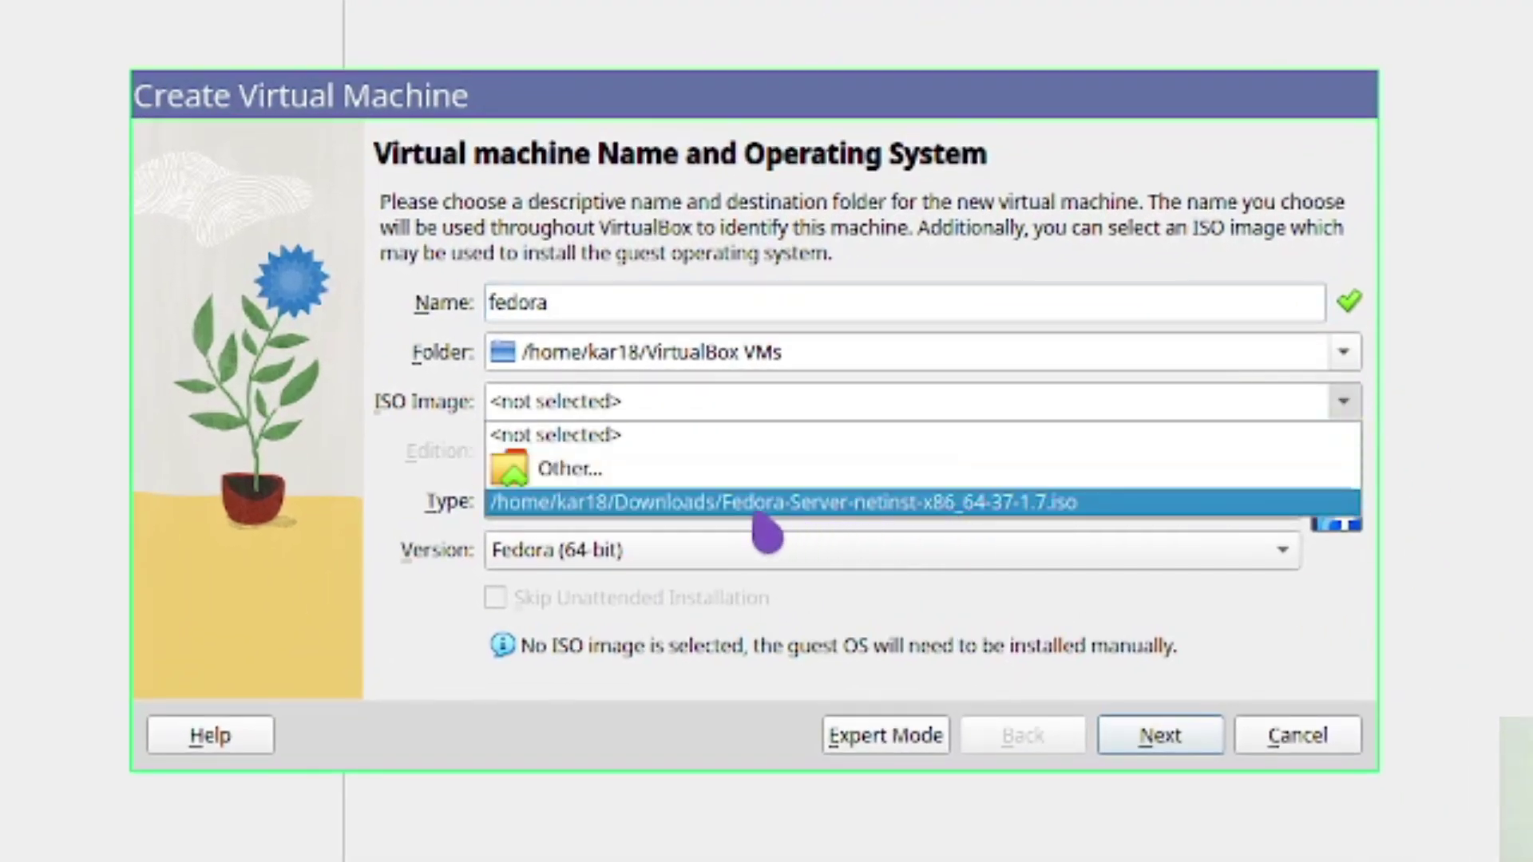
left_click(923, 507)
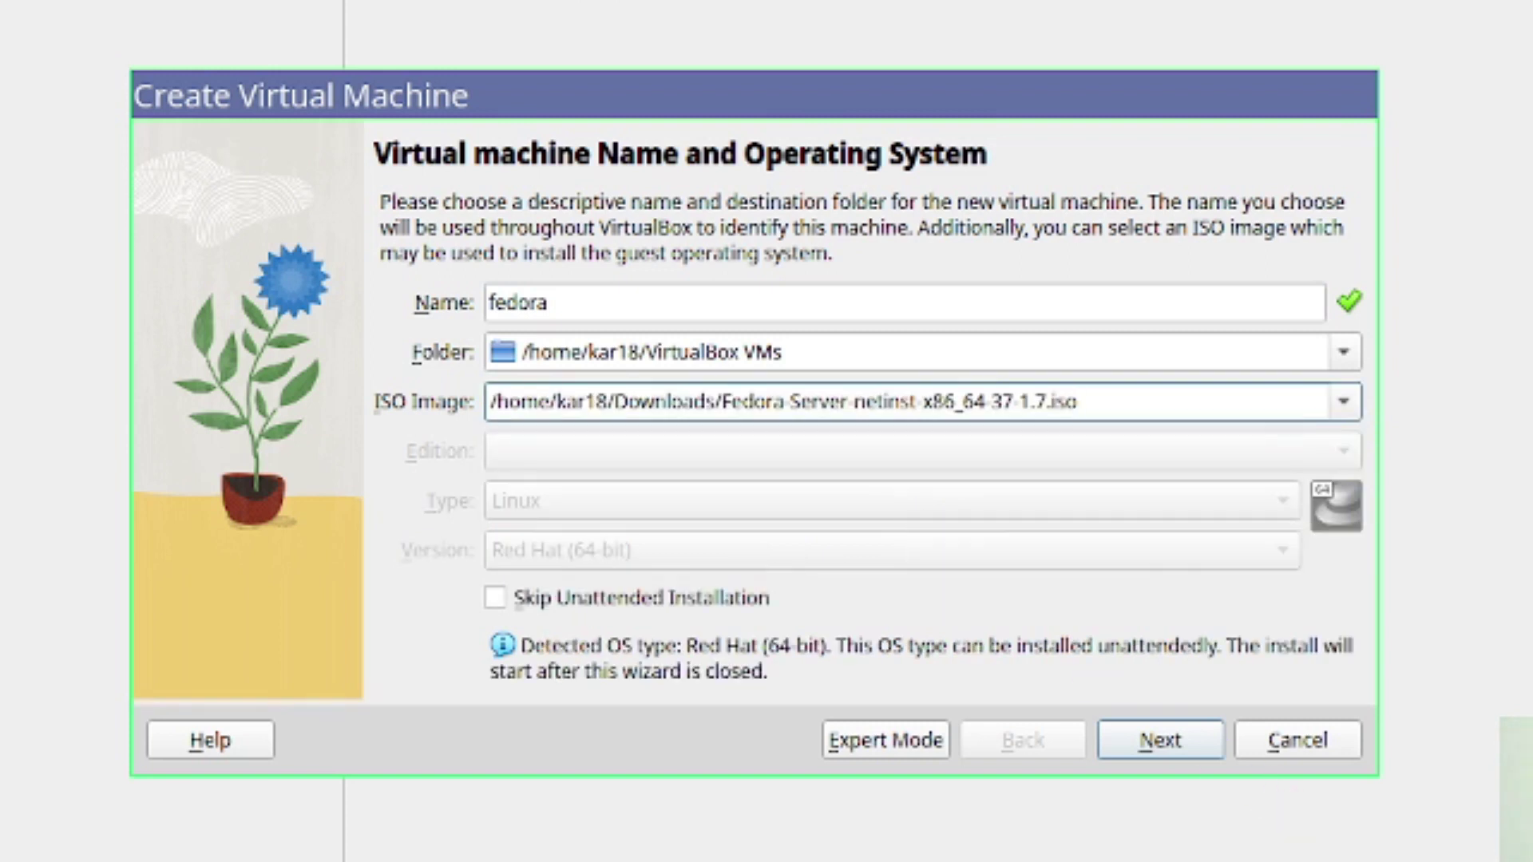
left_click(1182, 767)
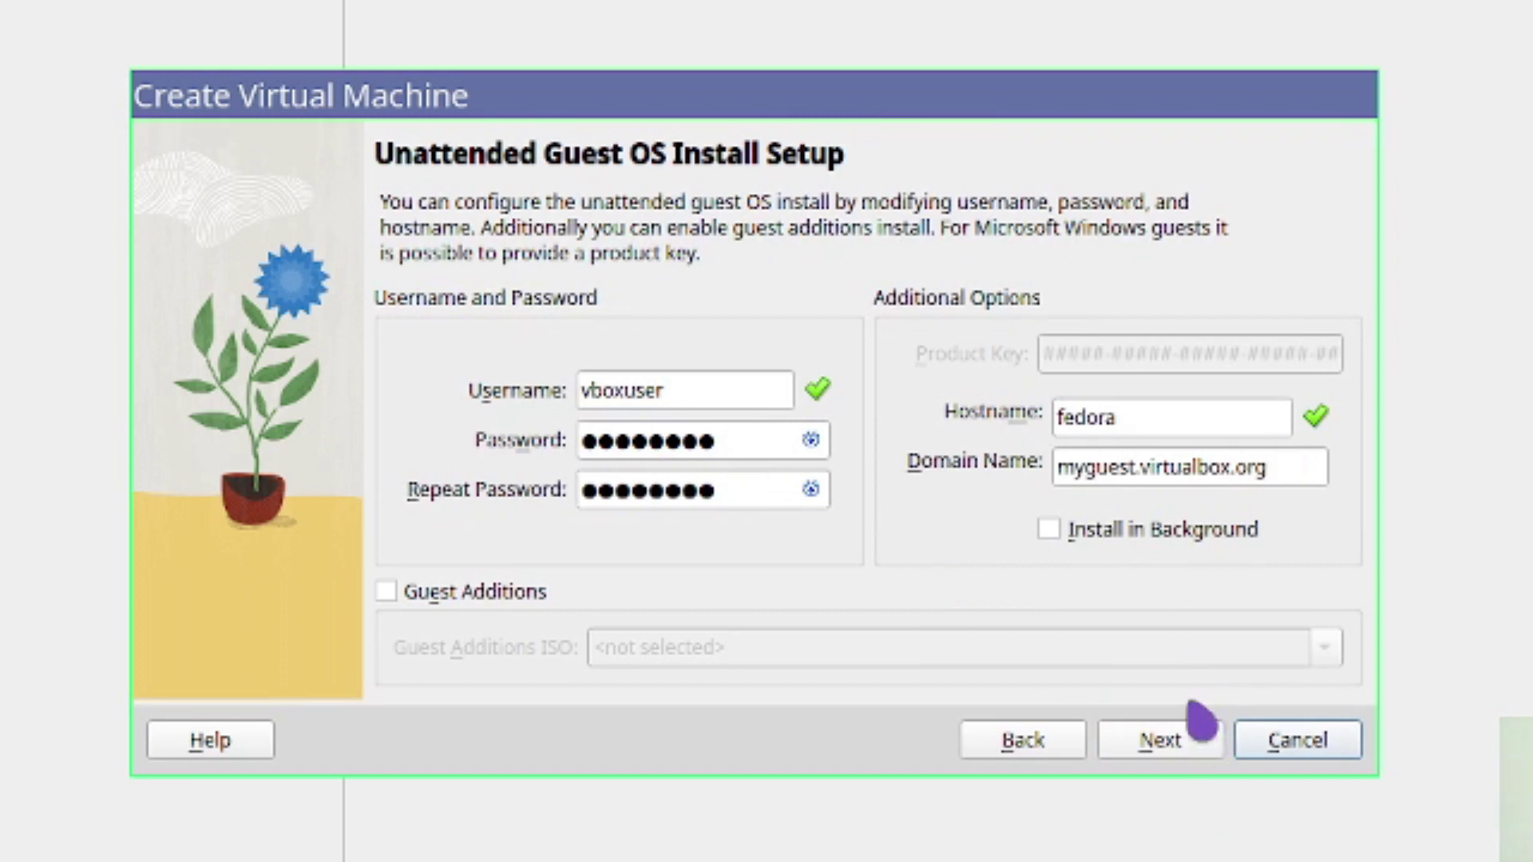
left_click(811, 440)
left_click(811, 488)
left_click(1177, 746)
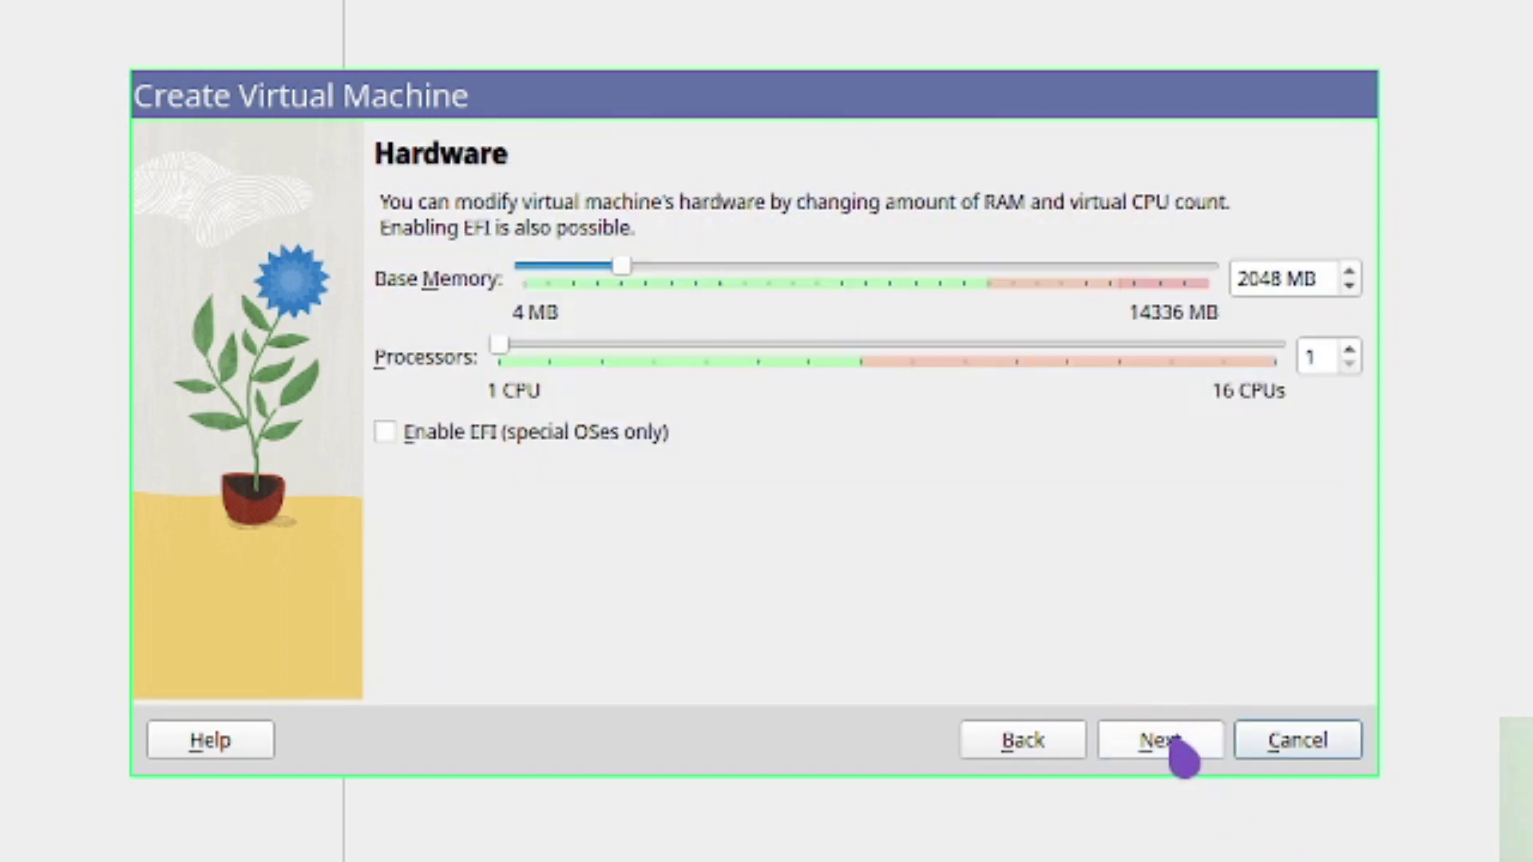
Give it 4491 MB memory, 2 processors and a 39.16 GB disk, then finish
left_click_drag(621, 268, 736, 266)
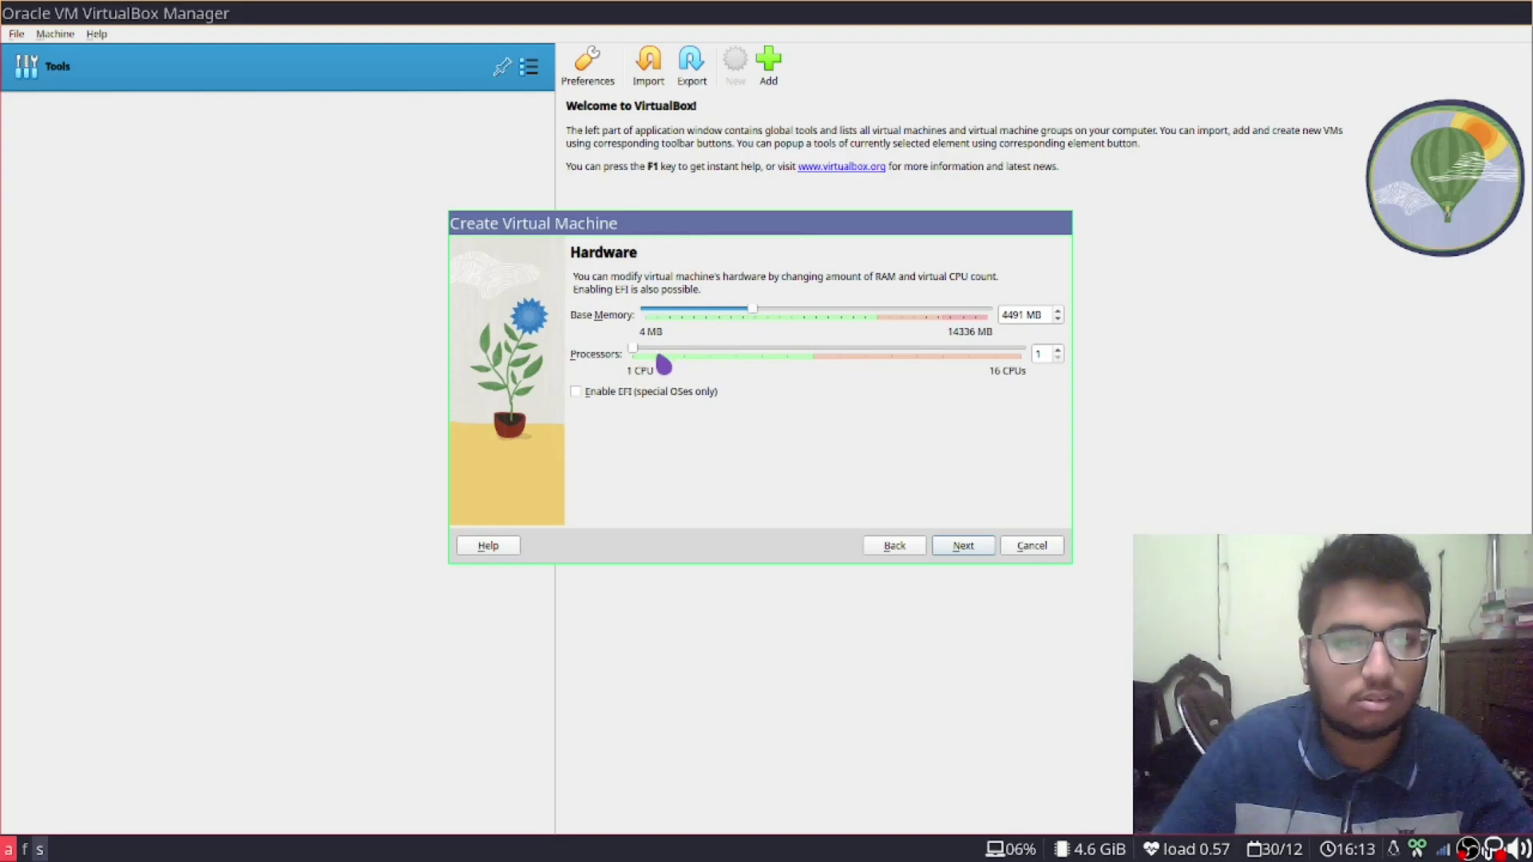
left_click_drag(660, 355, 688, 359)
left_click(970, 549)
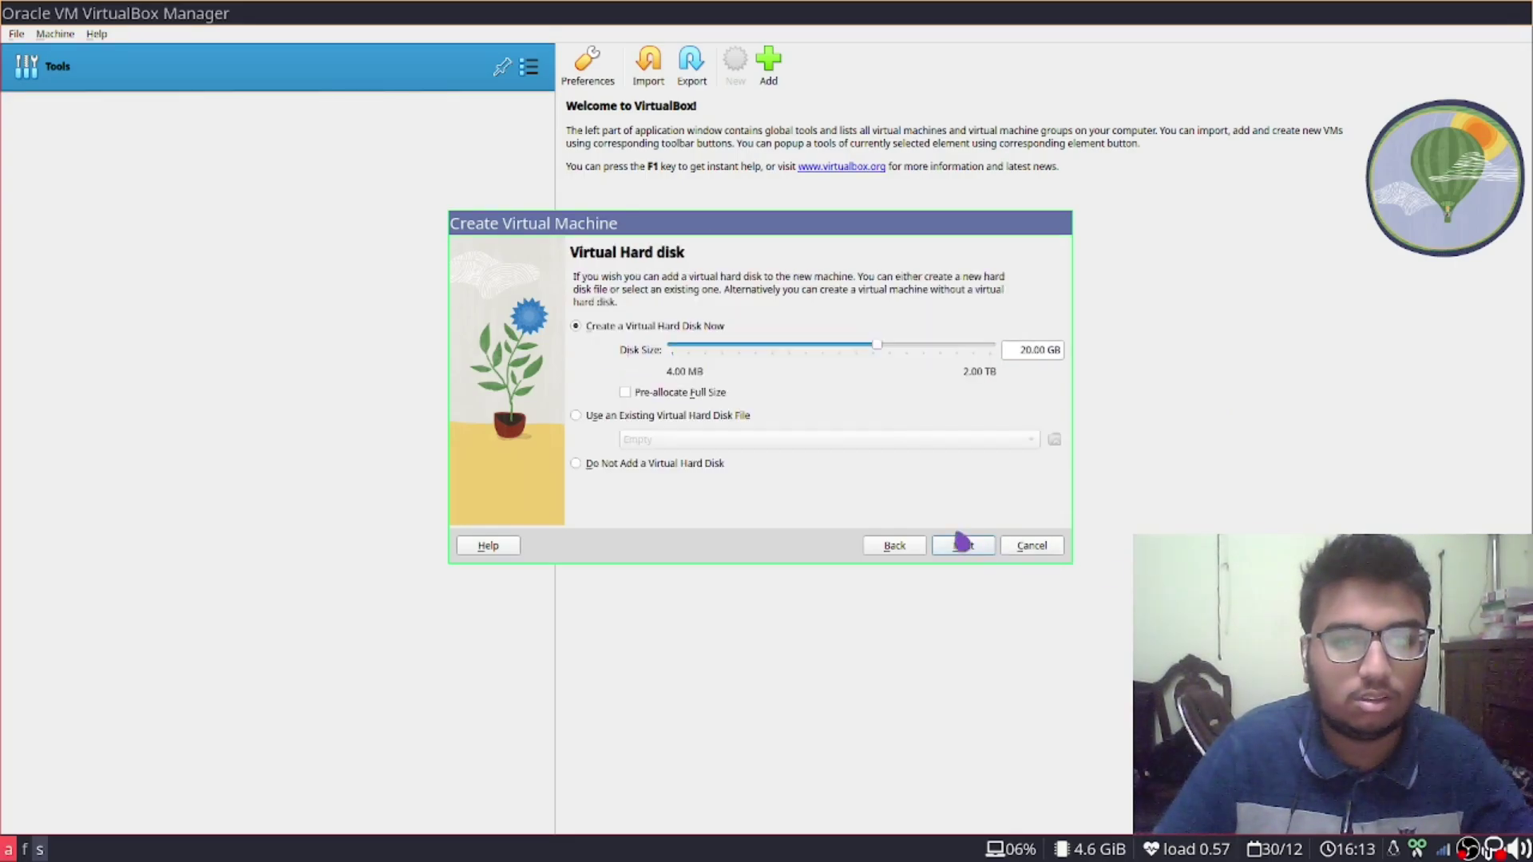
left_click_drag(884, 356, 894, 359)
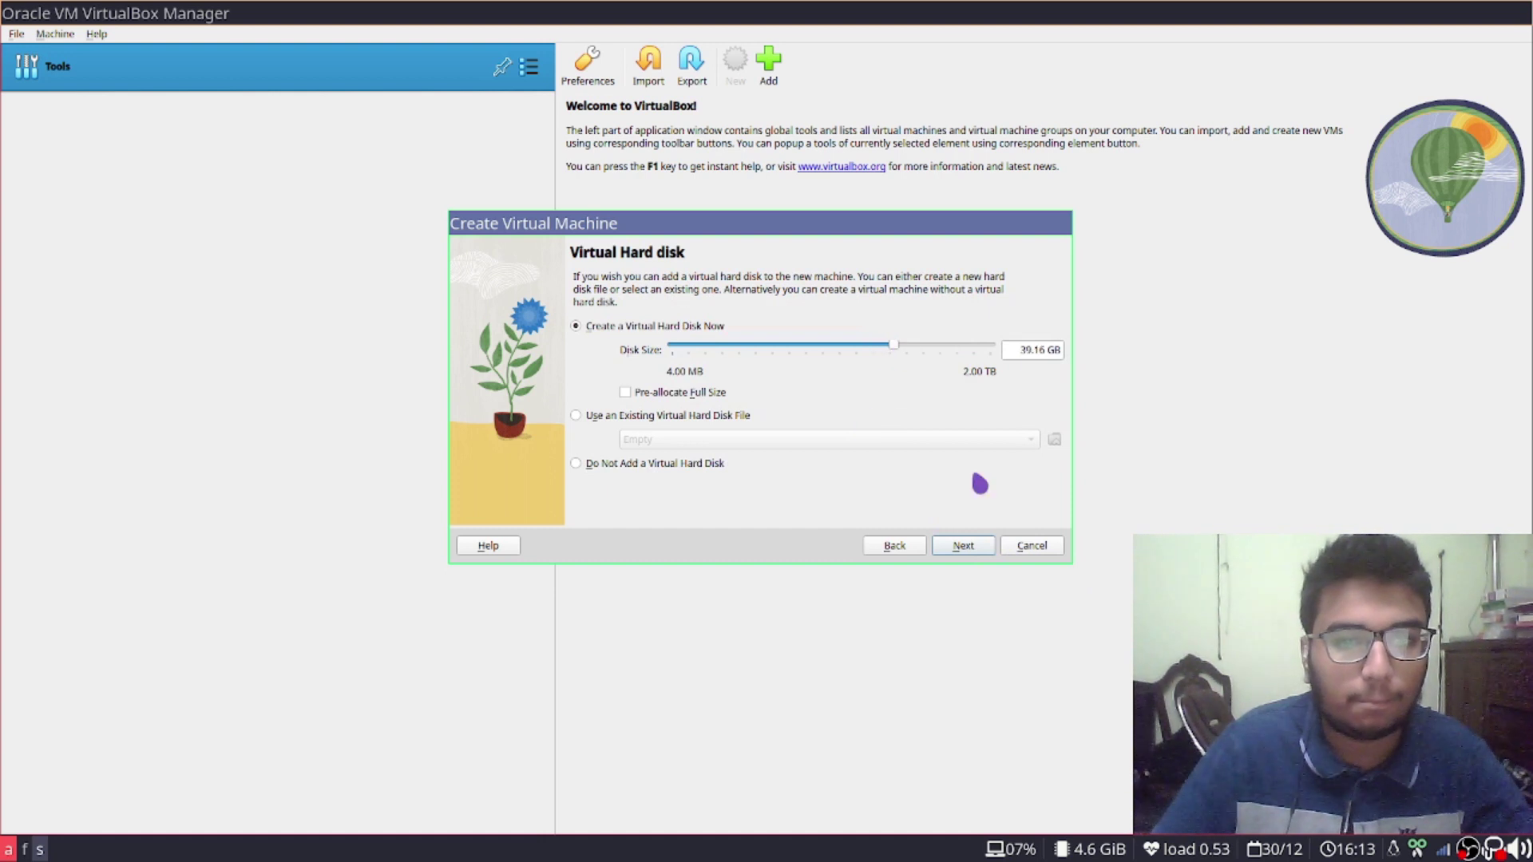
left_click(984, 554)
left_click(966, 549)
left_click(651, 68)
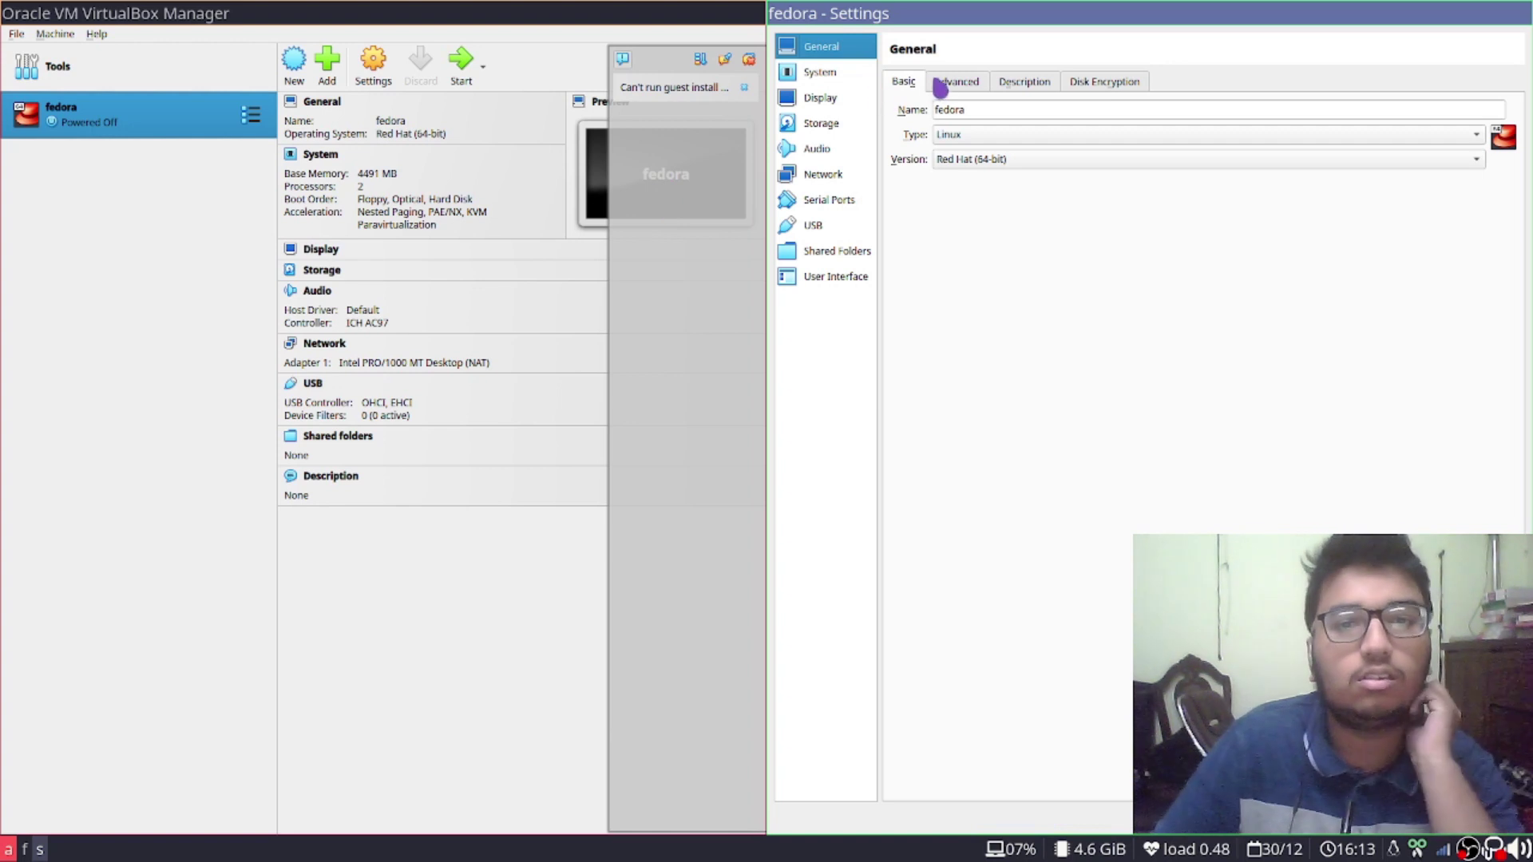
Review the General tabs and drag base memory to the 14336 MB maximum
left_click(956, 87)
left_click(843, 118)
left_click(926, 120)
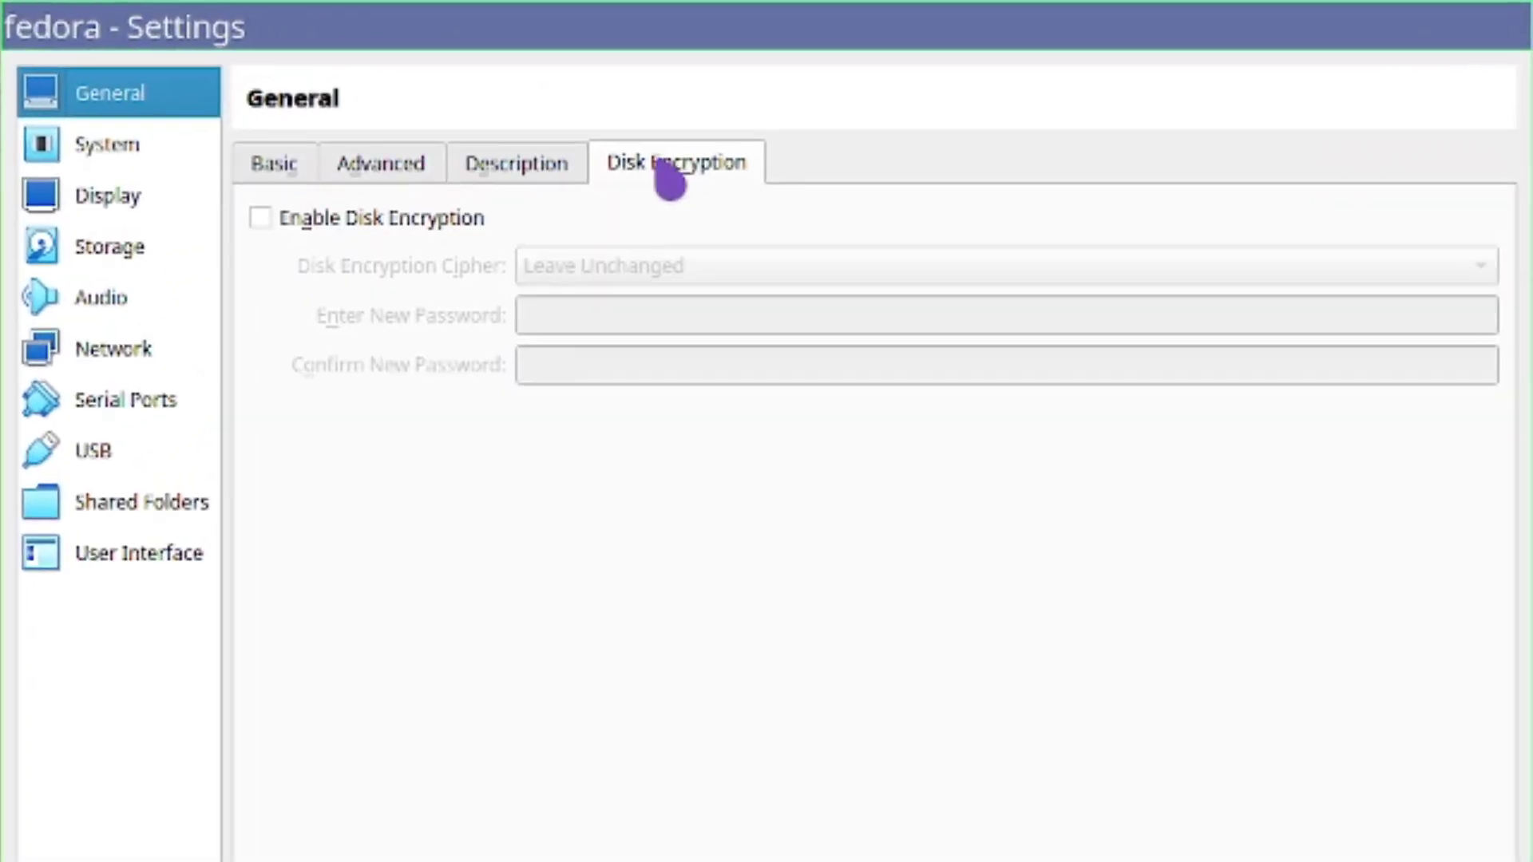
left_click(515, 102)
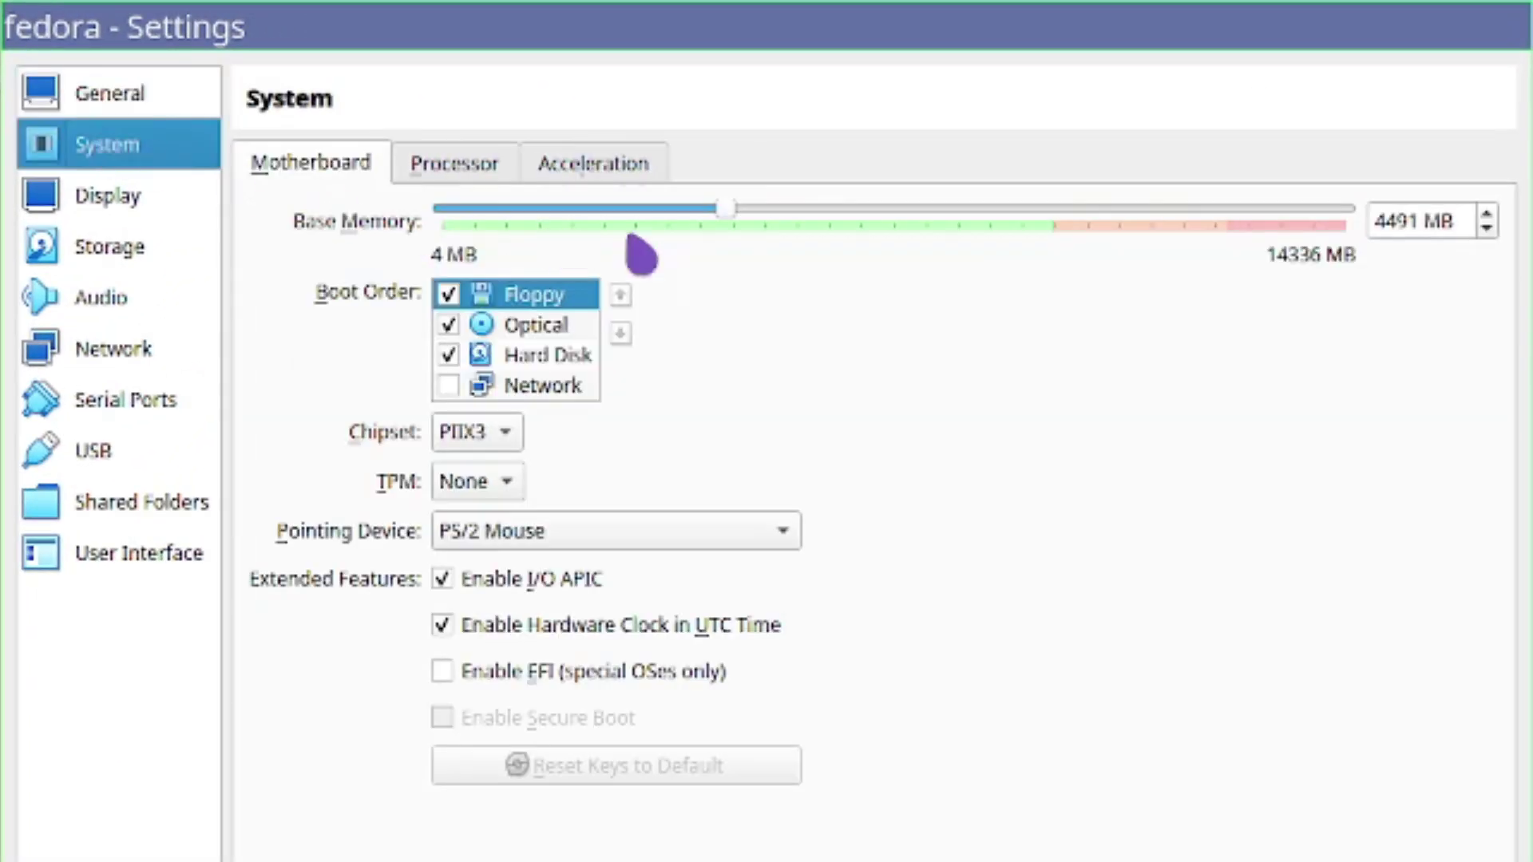
left_click_drag(719, 211, 1517, 272)
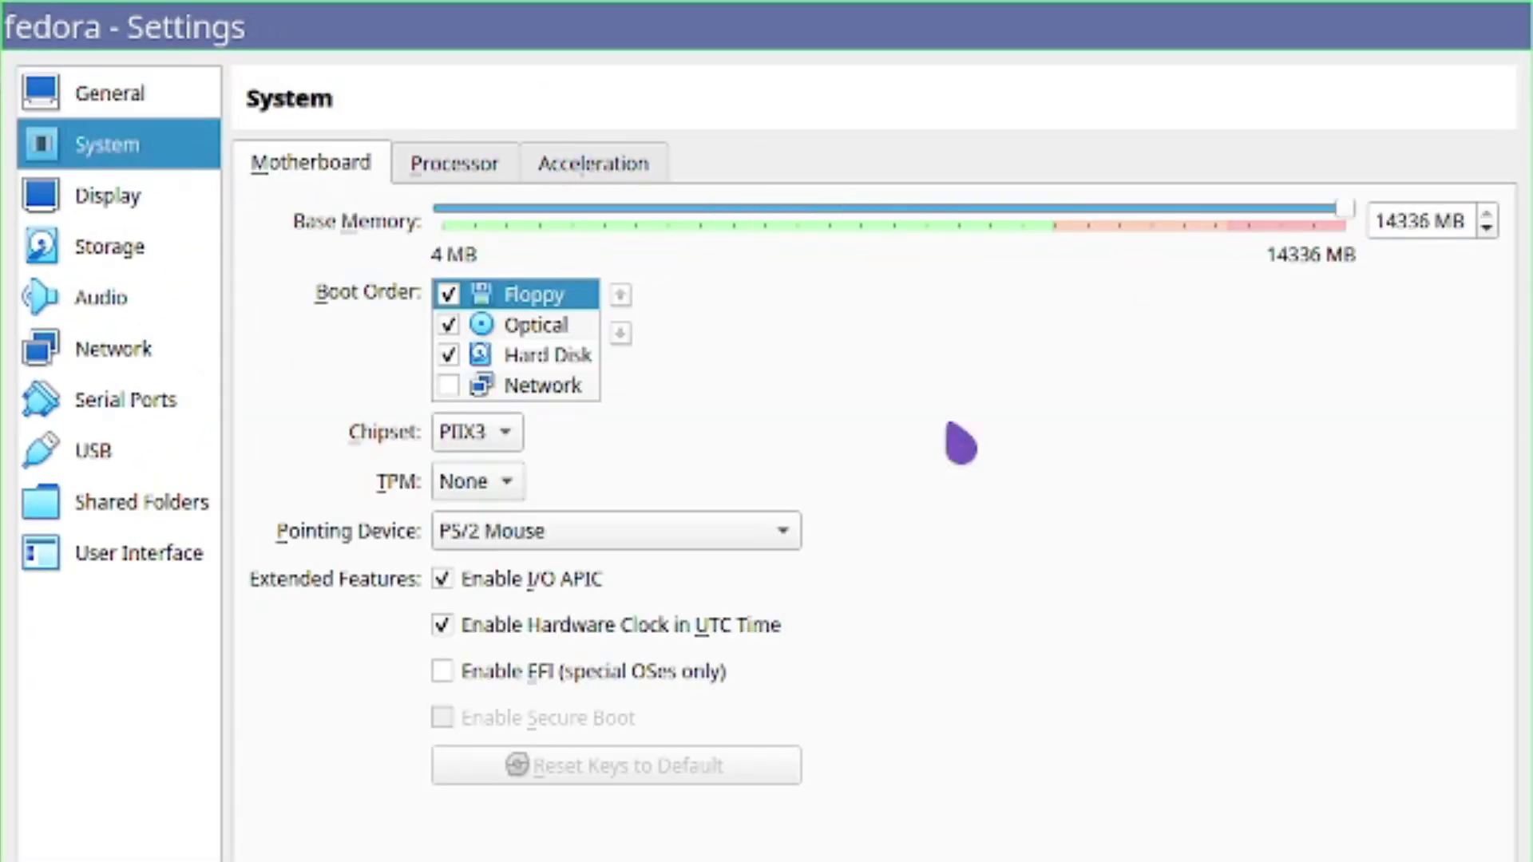
left_click(495, 168)
left_click(363, 170)
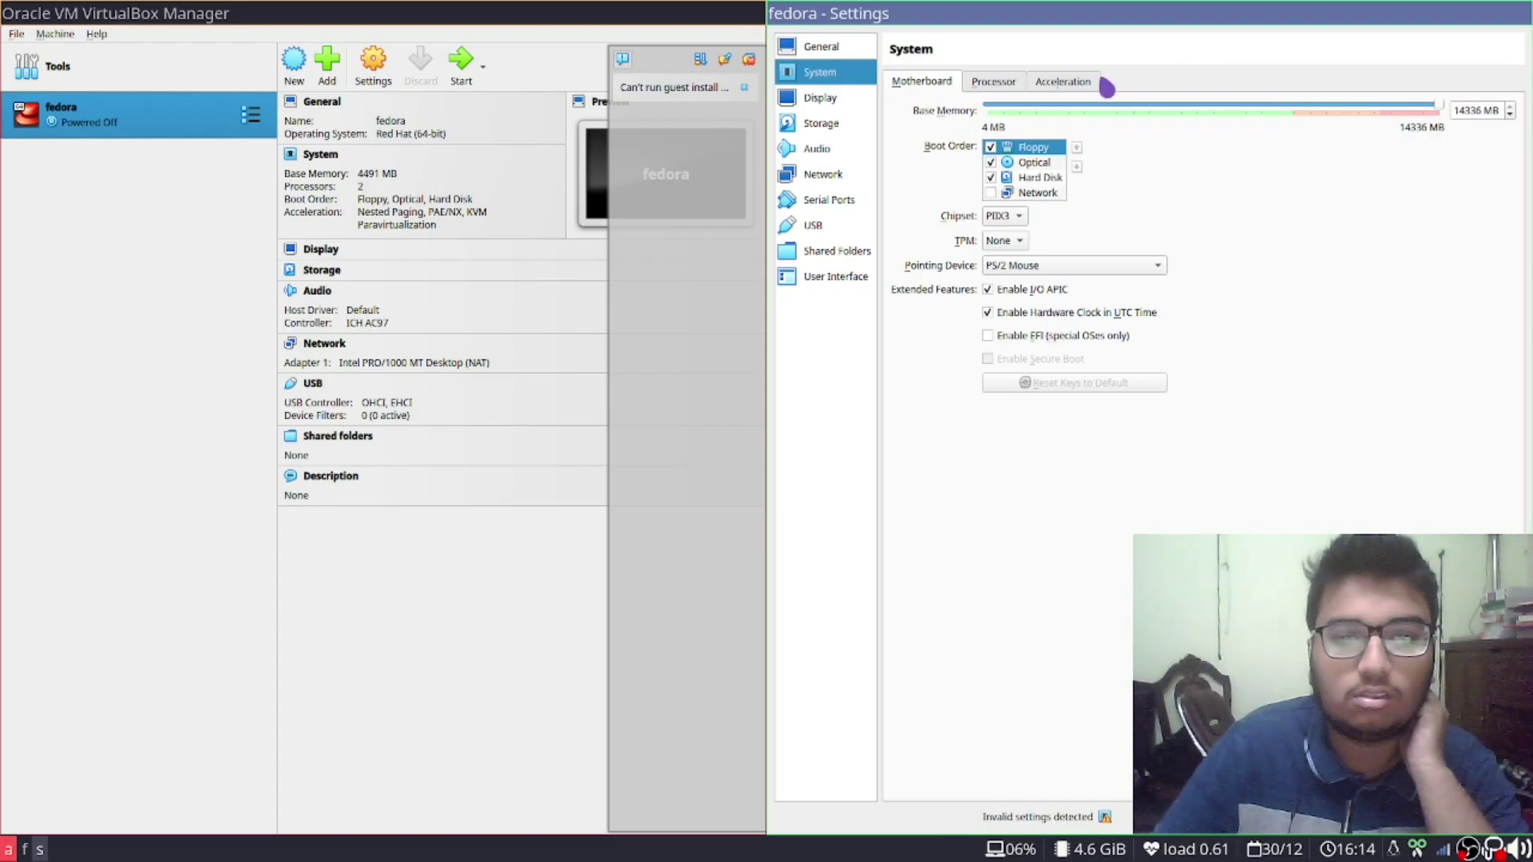
Raise video memory to 128 MB, lower base memory to 5027 MB, and apply
left_click(1063, 83)
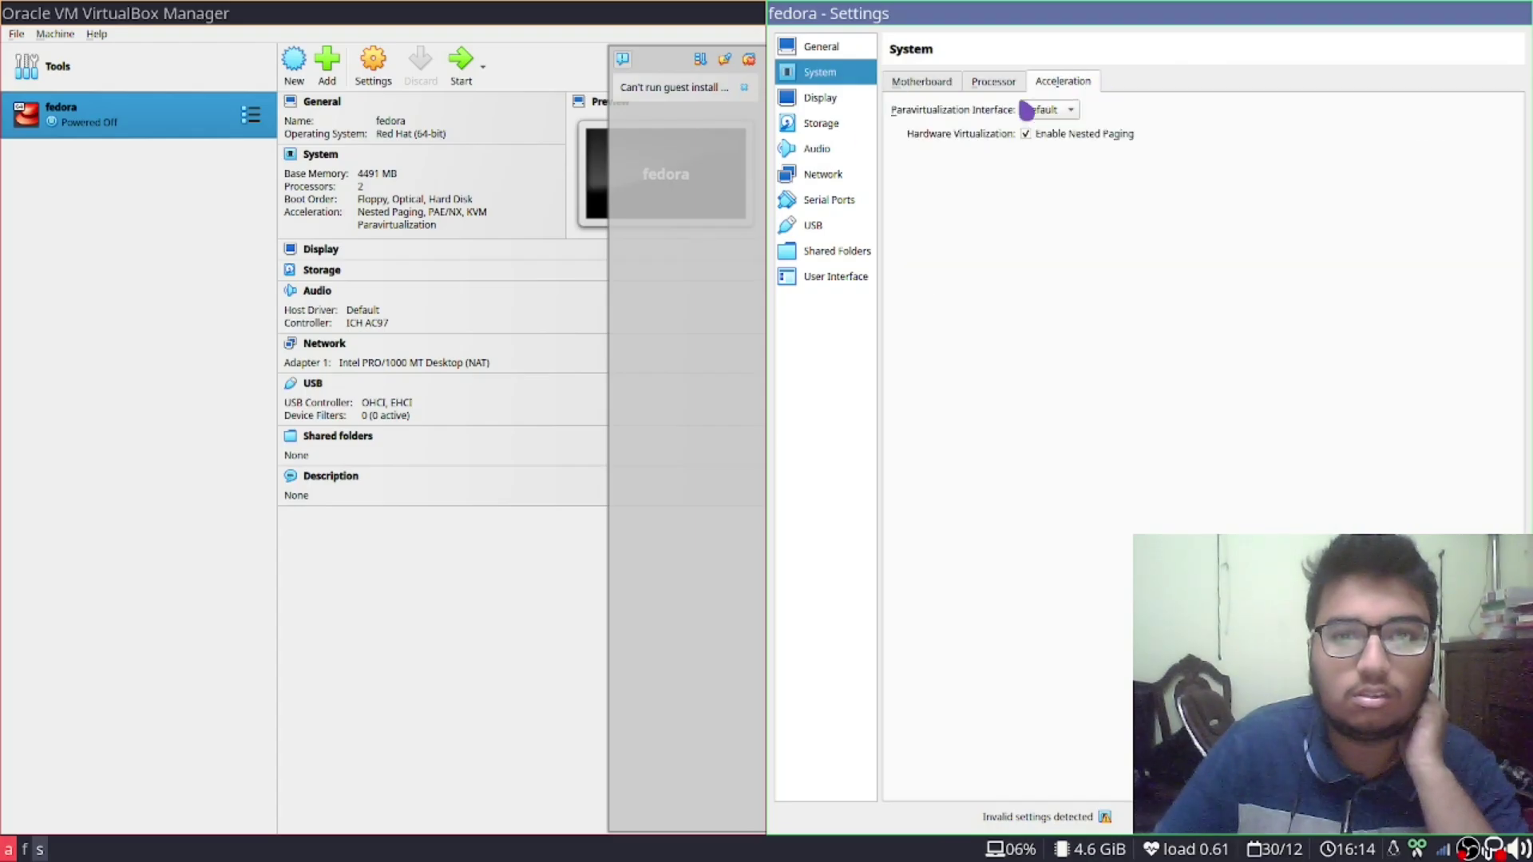
left_click(830, 99)
left_click_drag(1047, 105, 1490, 108)
left_click(830, 73)
left_click(1007, 83)
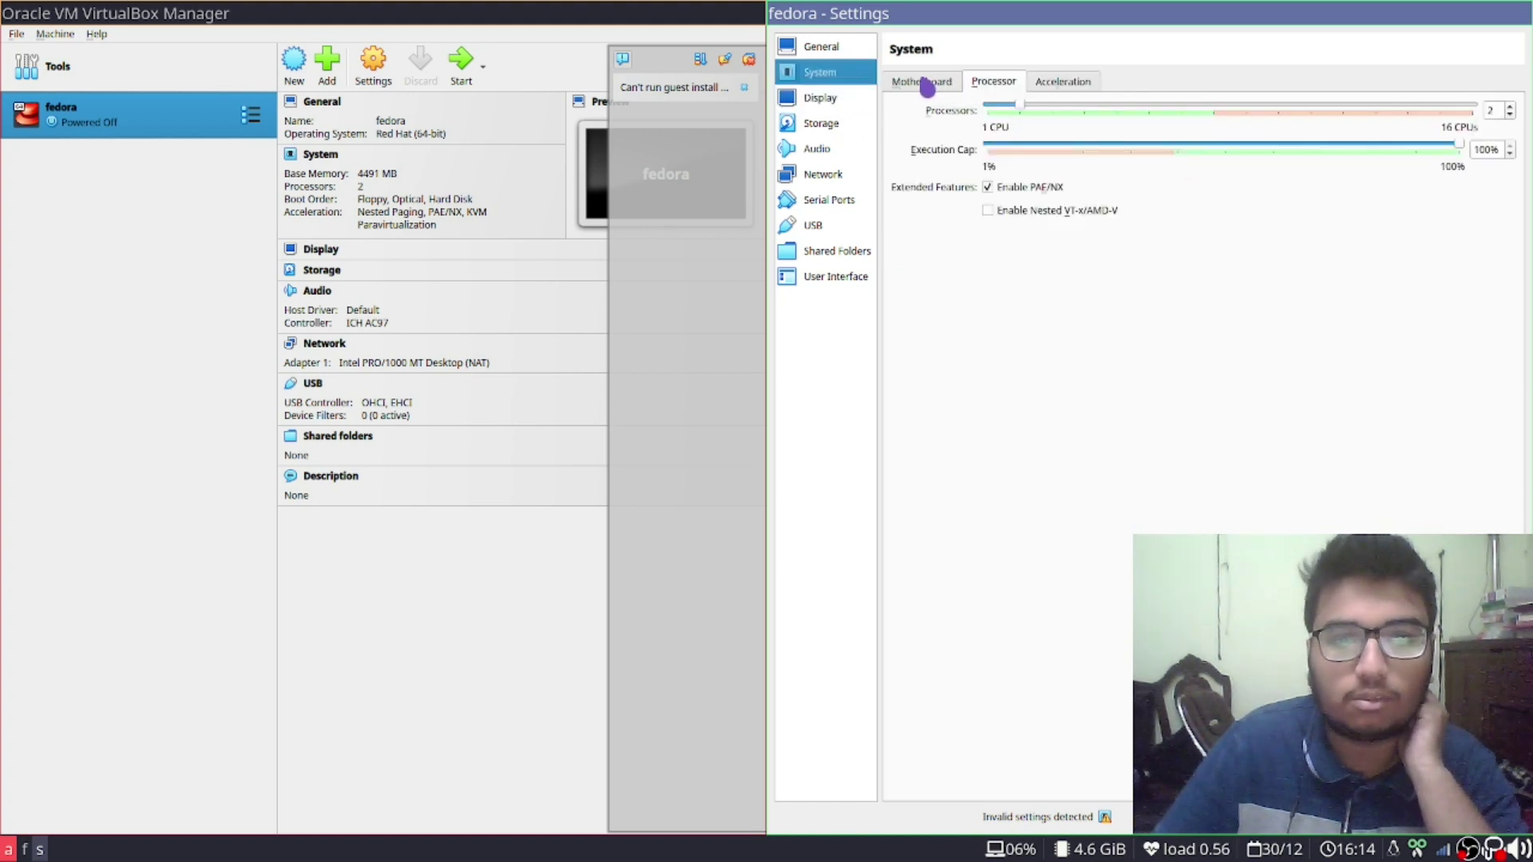
left_click(926, 83)
left_click_drag(1442, 112, 1198, 126)
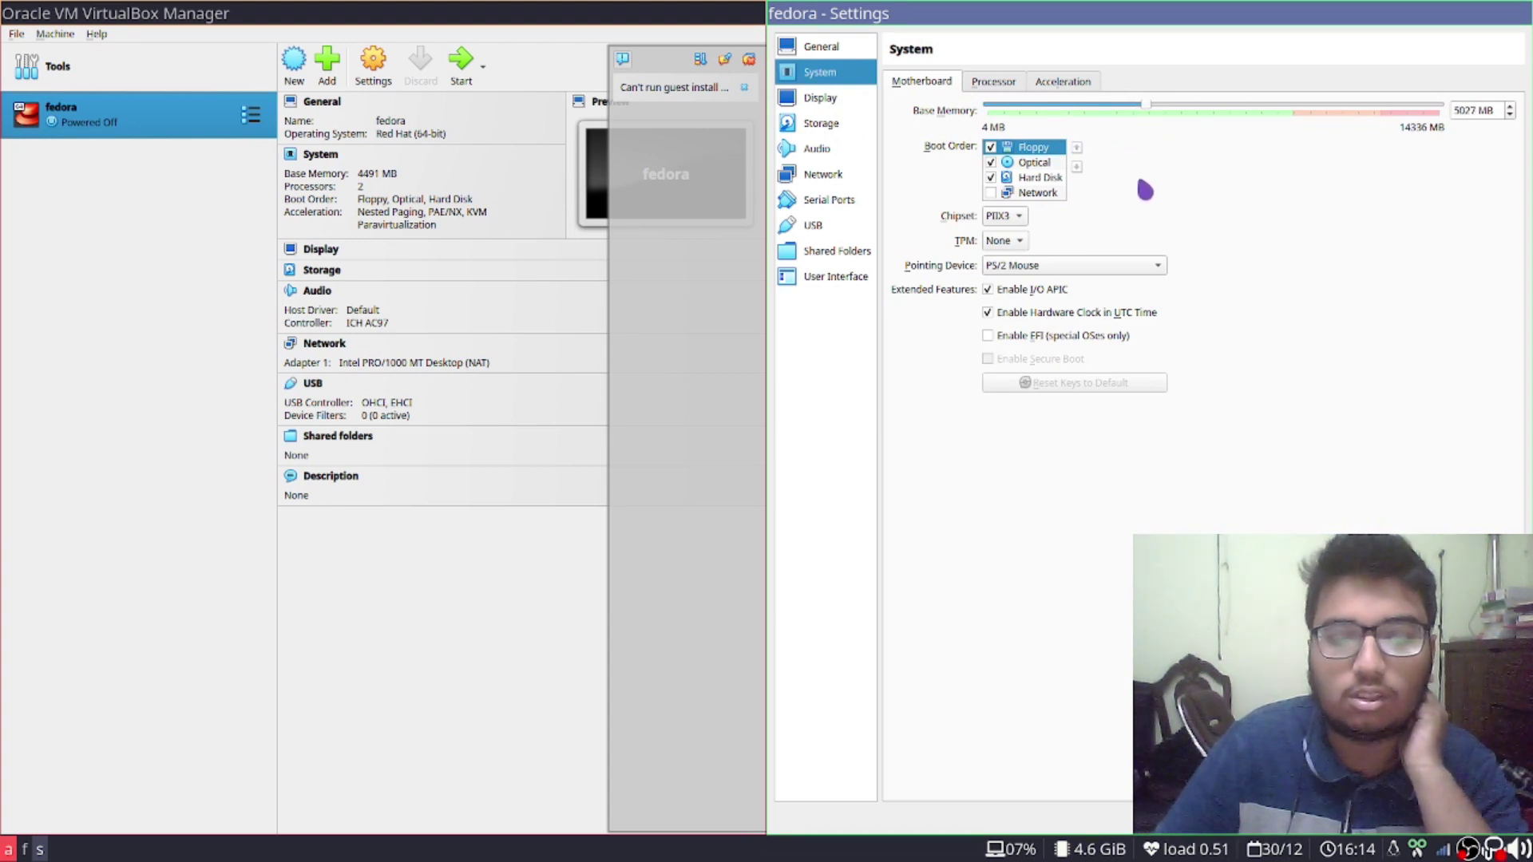
left_click(823, 175)
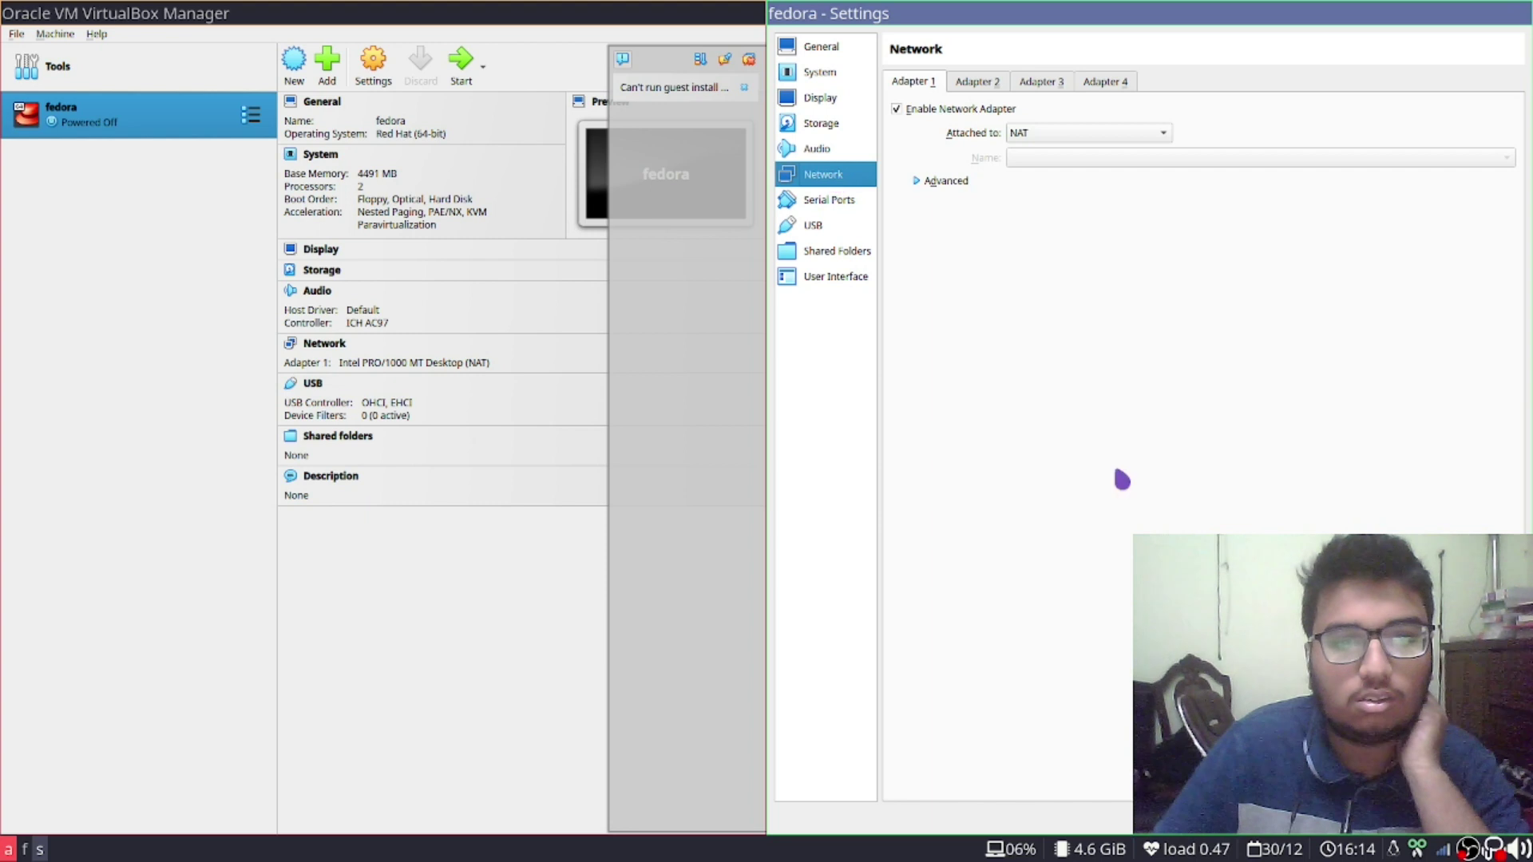
key("Return")
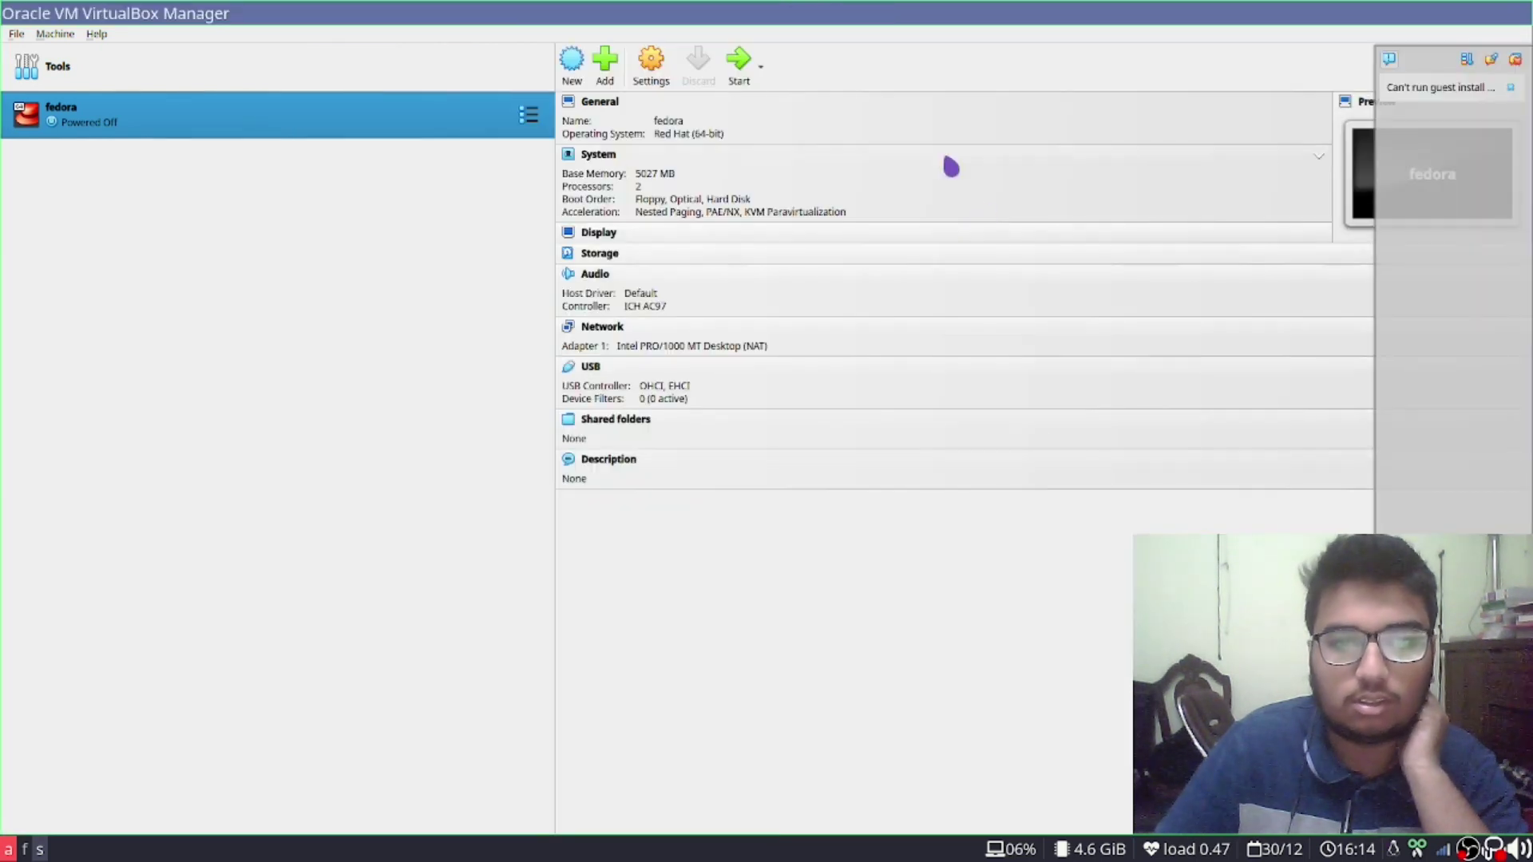
Start fedora, mount the Fedora-Server ISO from the boot-failure dialog, and boot Install Fedora 37
left_click(741, 72)
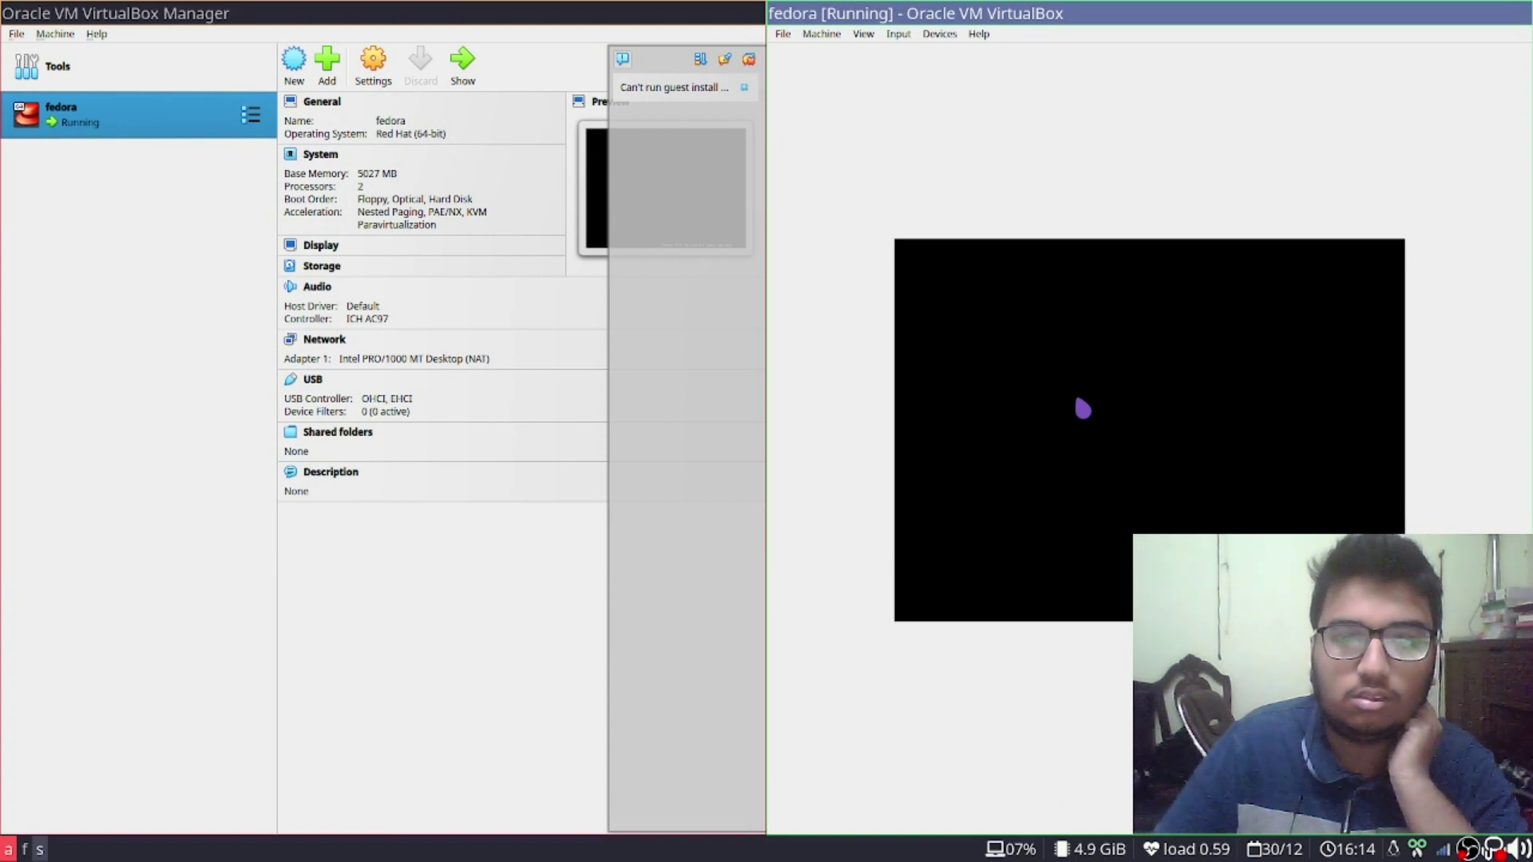
left_click(1005, 456)
left_click(928, 506)
left_click(922, 507)
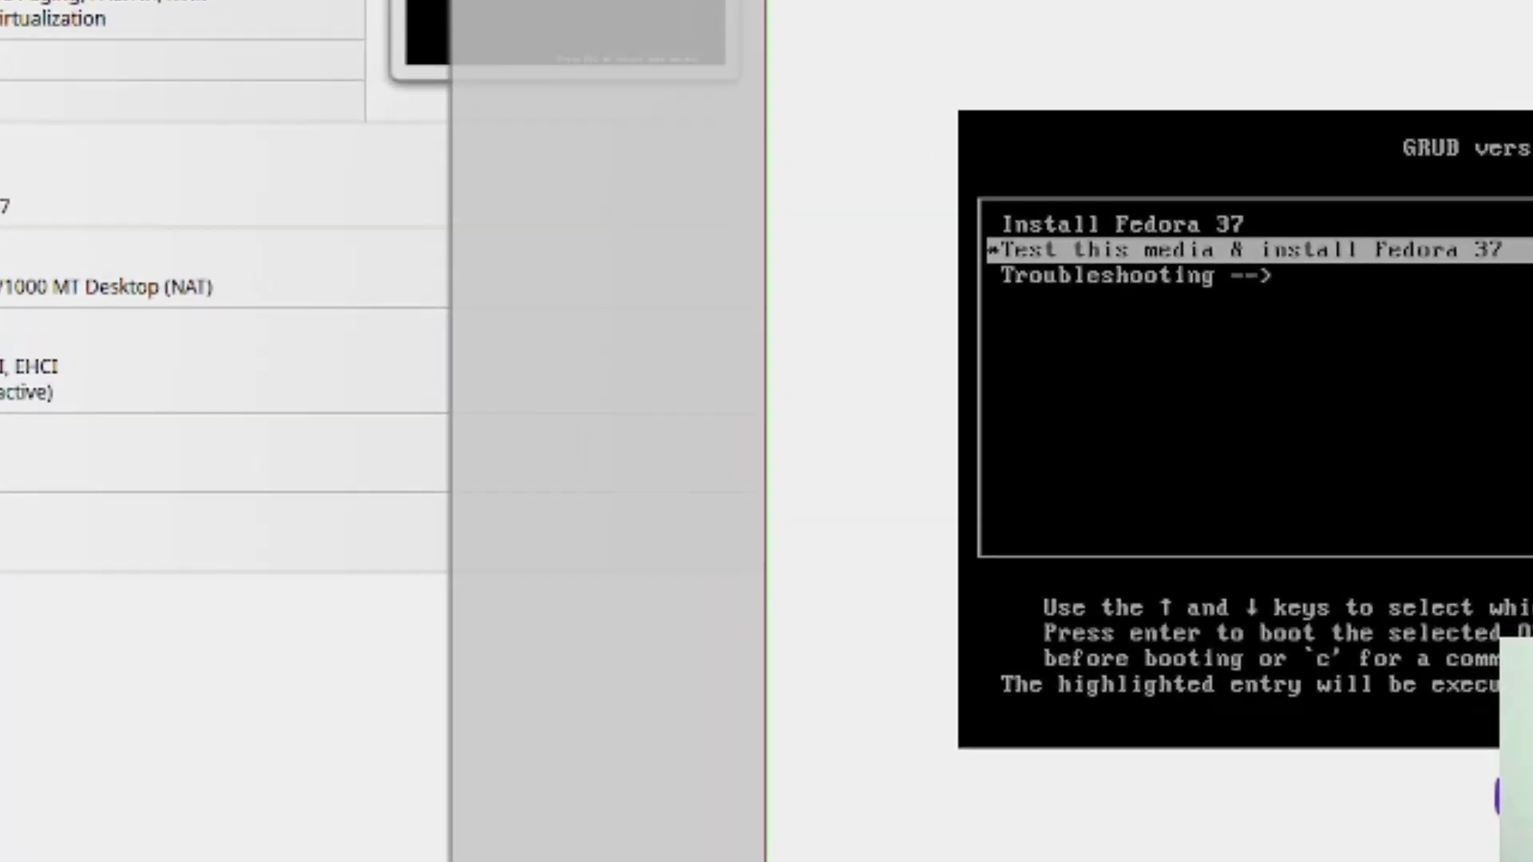
key("Up")
key("Return")
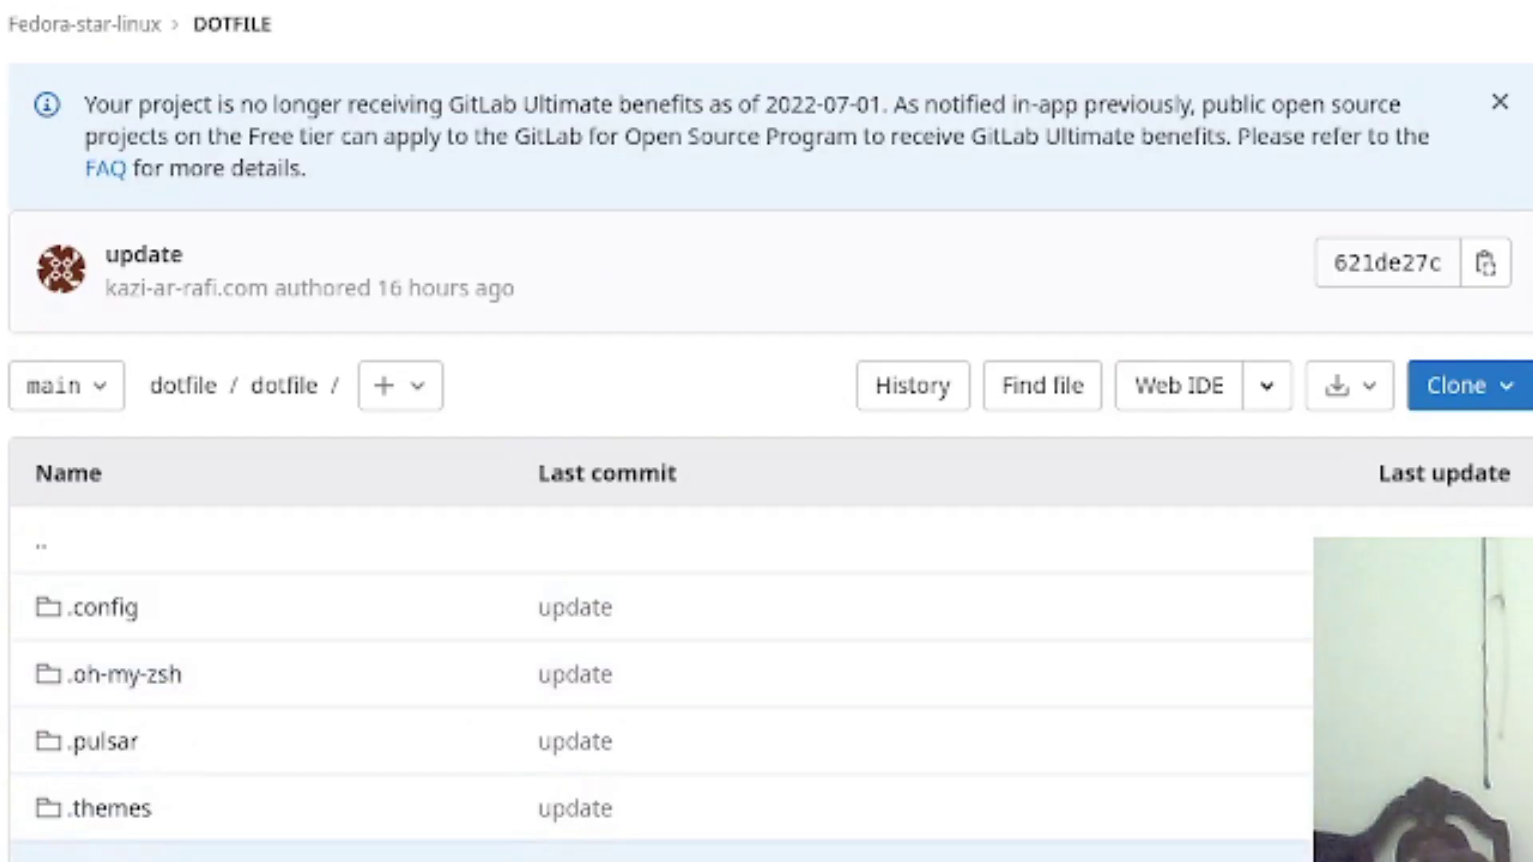
Open the dotfiles' .config folder and select the install command block
left_click(141, 616)
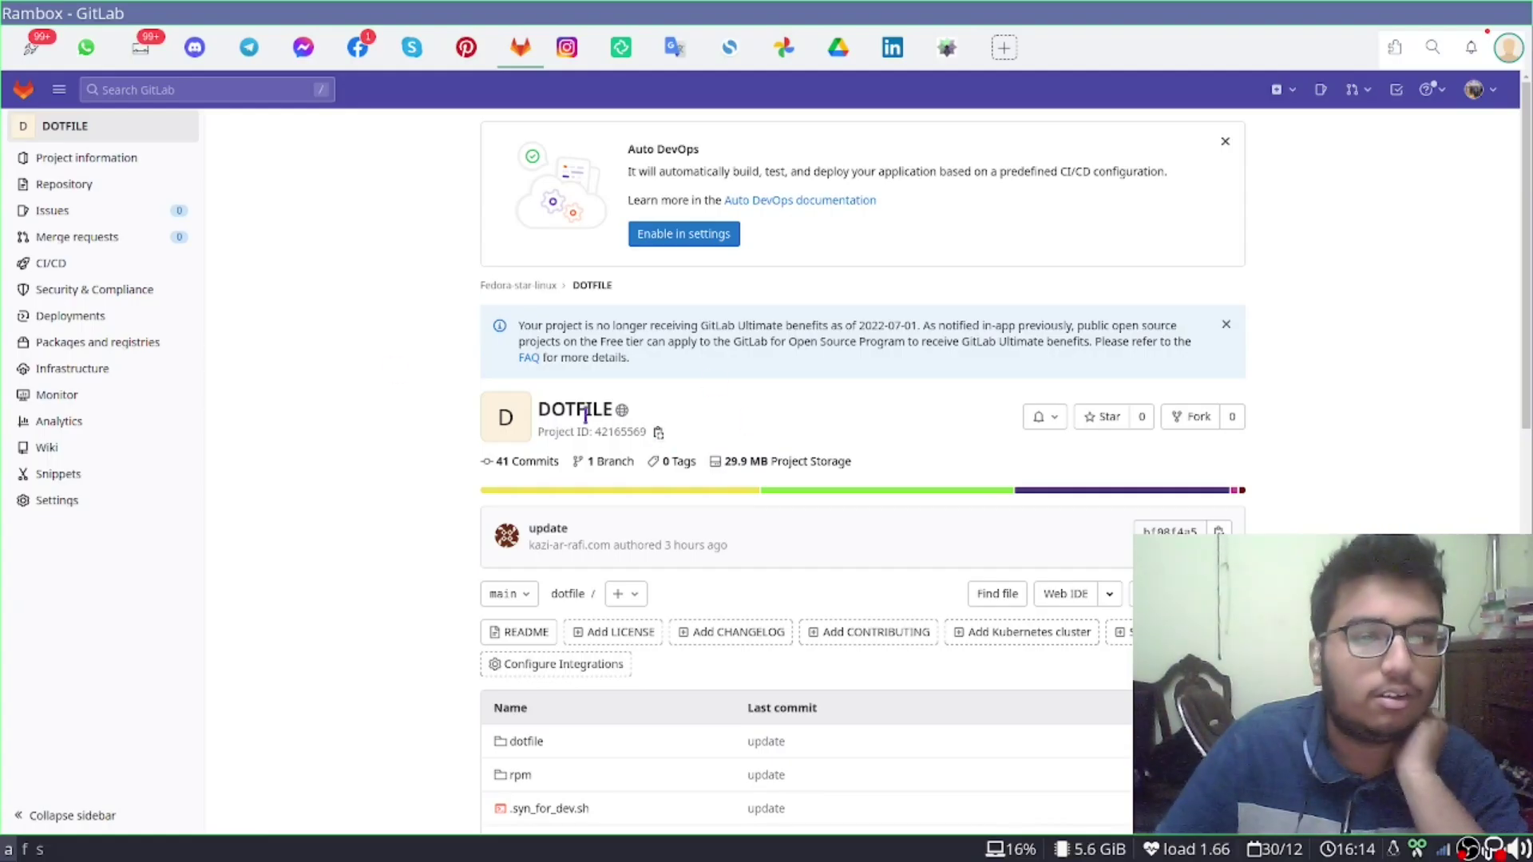
scroll(924, 399, "down", 10)
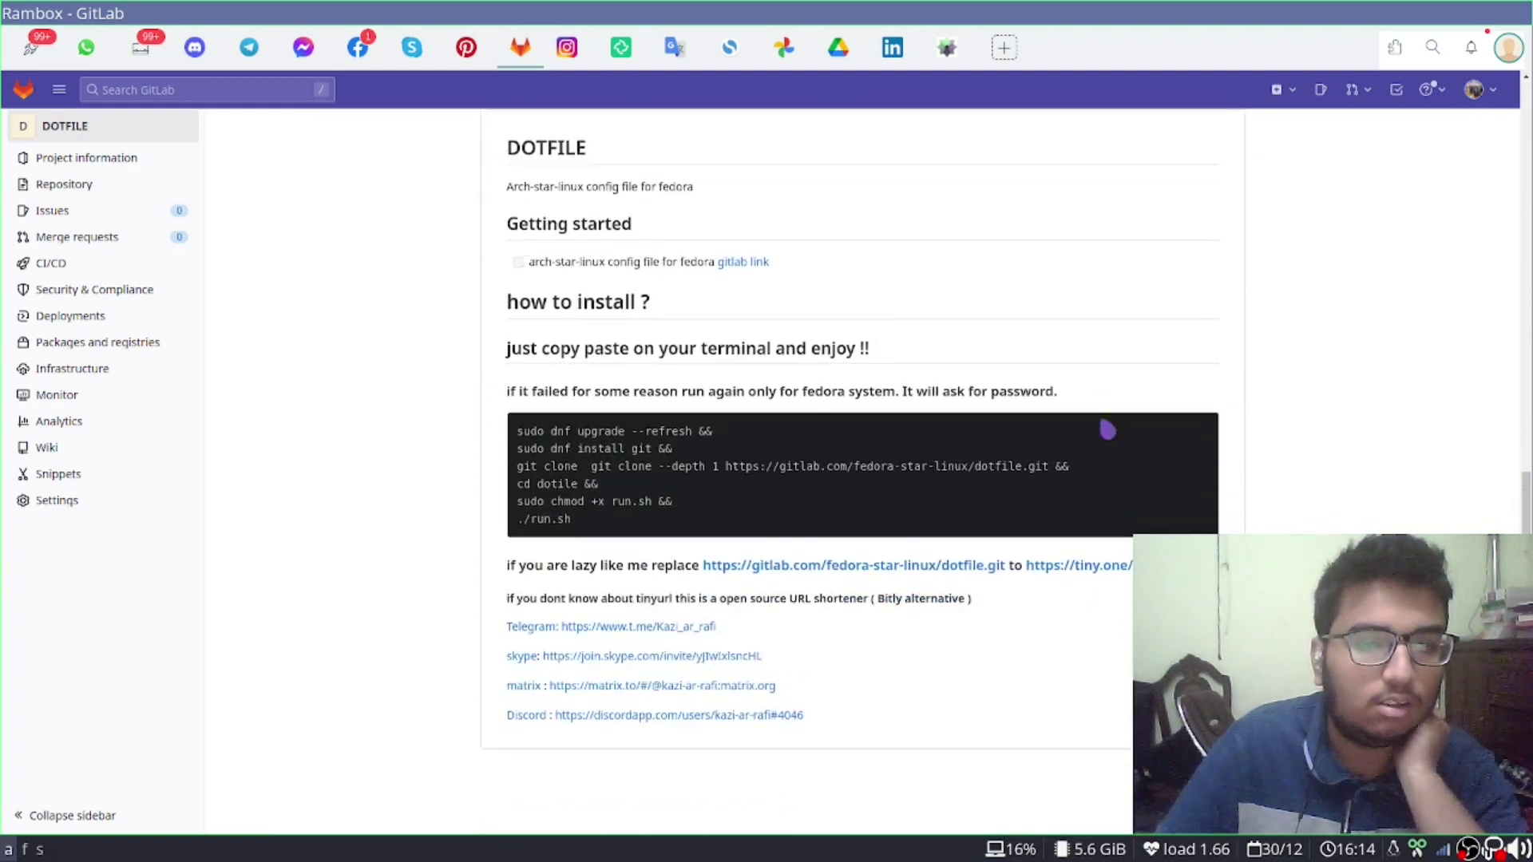
left_click_drag(522, 423, 766, 449)
left_click(788, 486)
left_click_drag(652, 521, 517, 408)
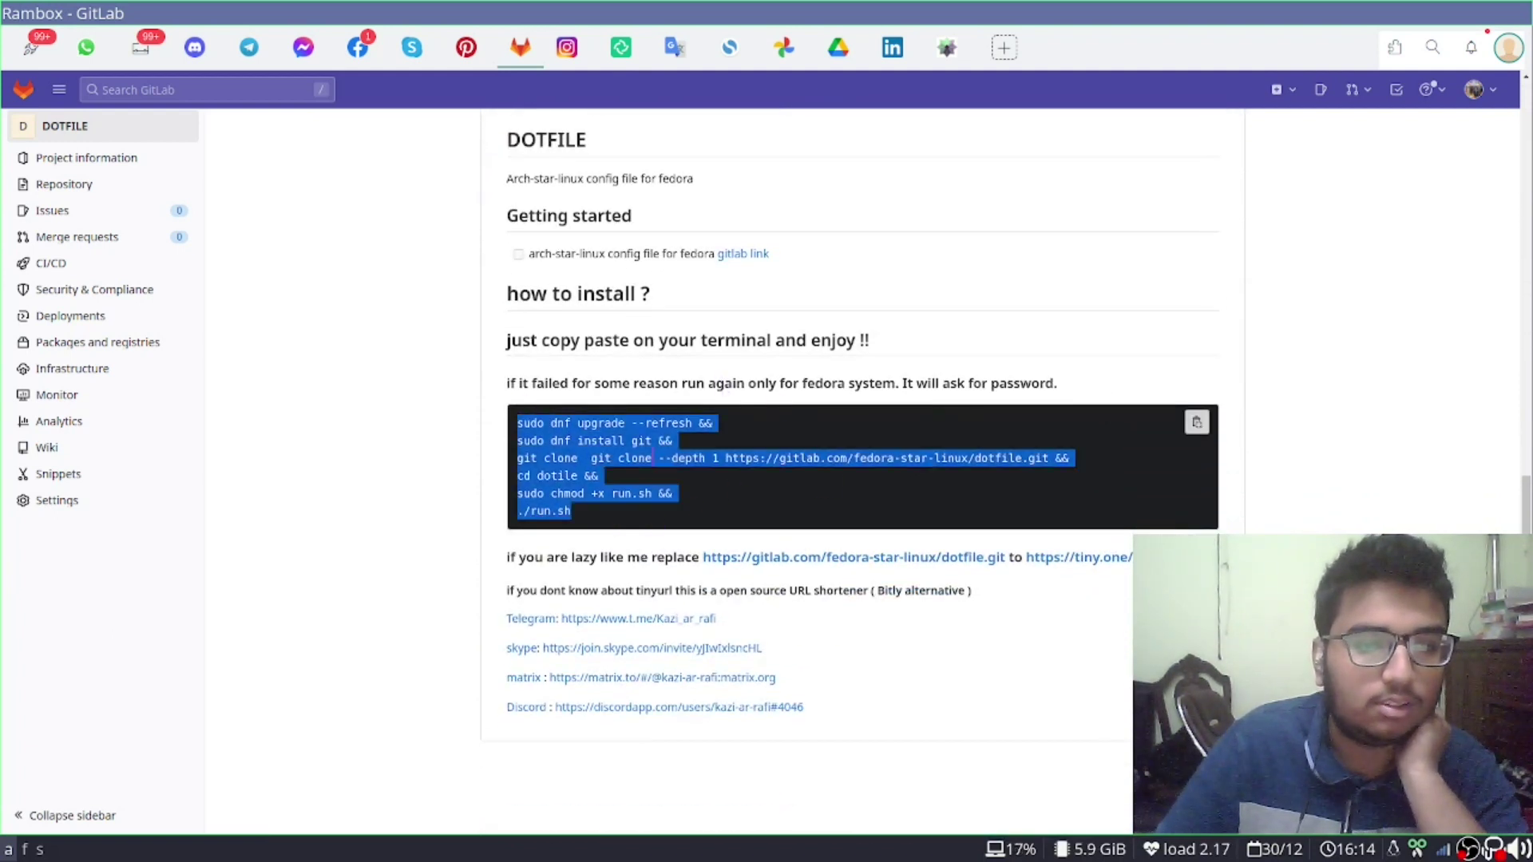
scroll(906, 508, "up", 6)
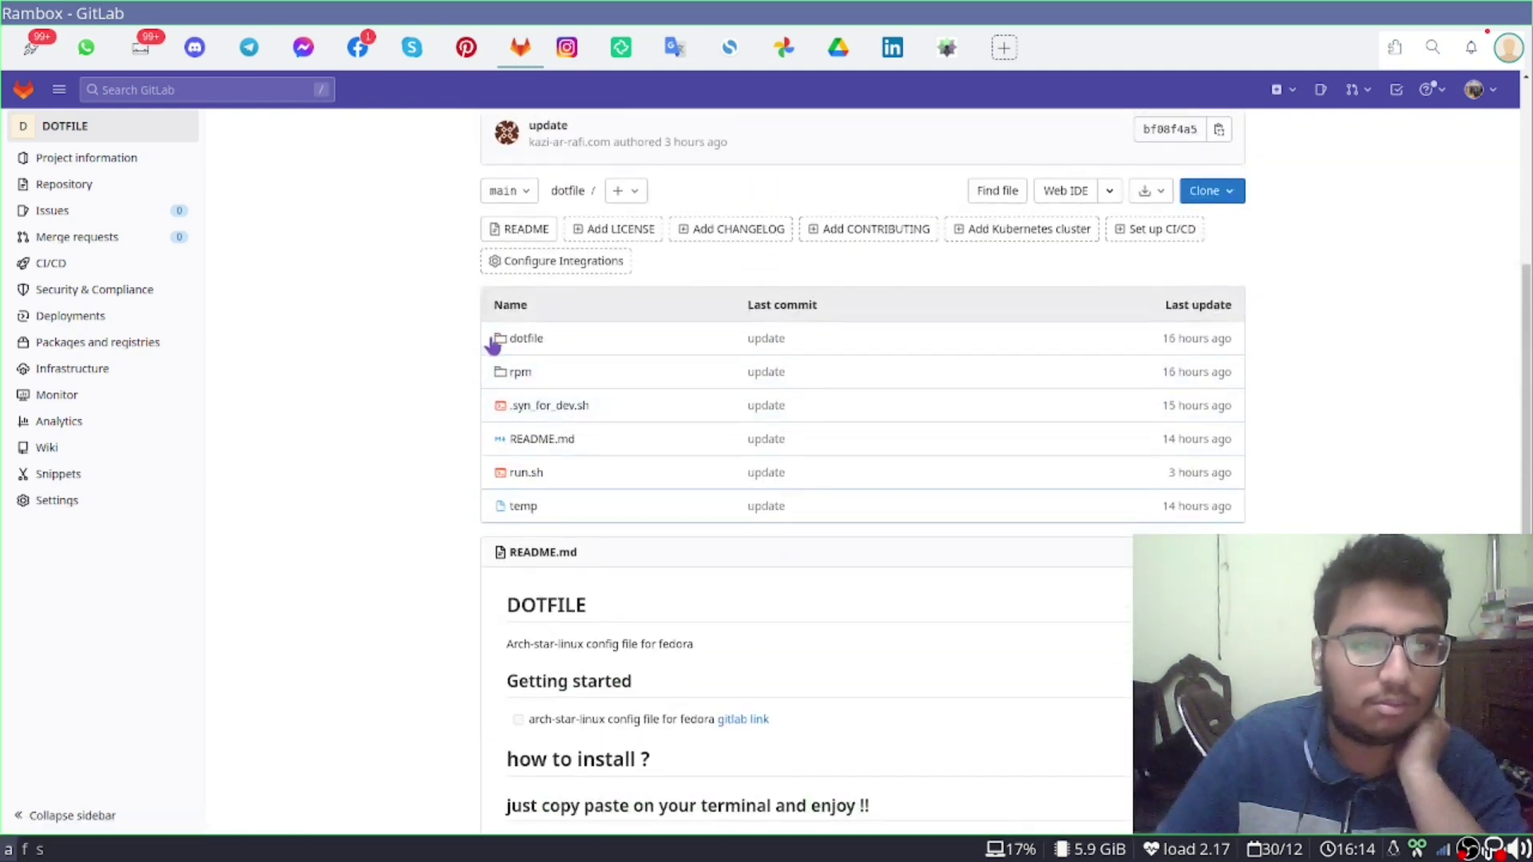
Browse into the dotfile folder's .config directory, then return to the VM
left_click(526, 339)
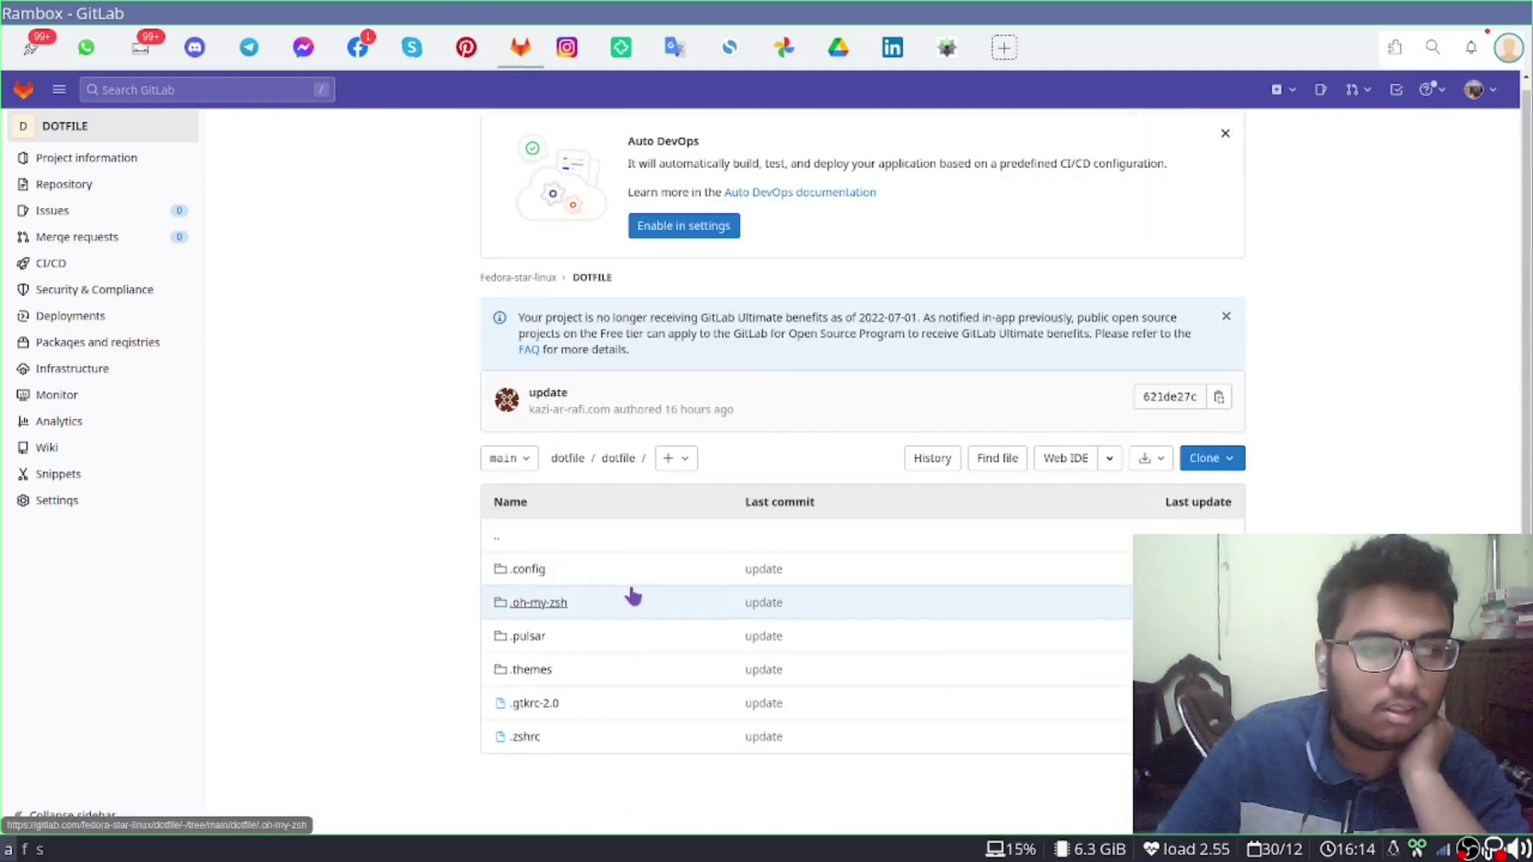
left_click(551, 570)
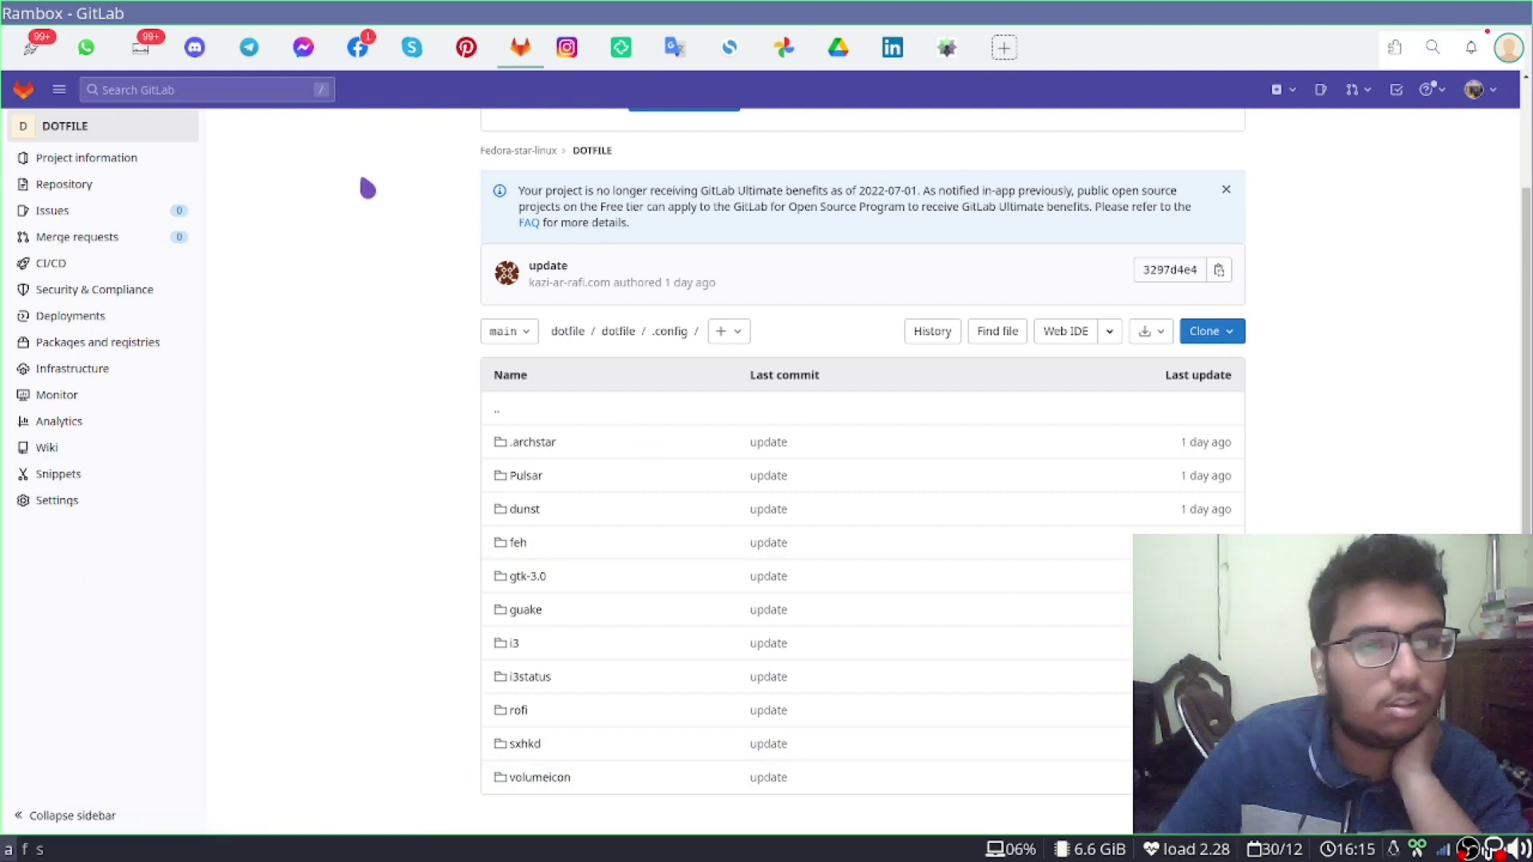
scroll(404, 226, "up", 2)
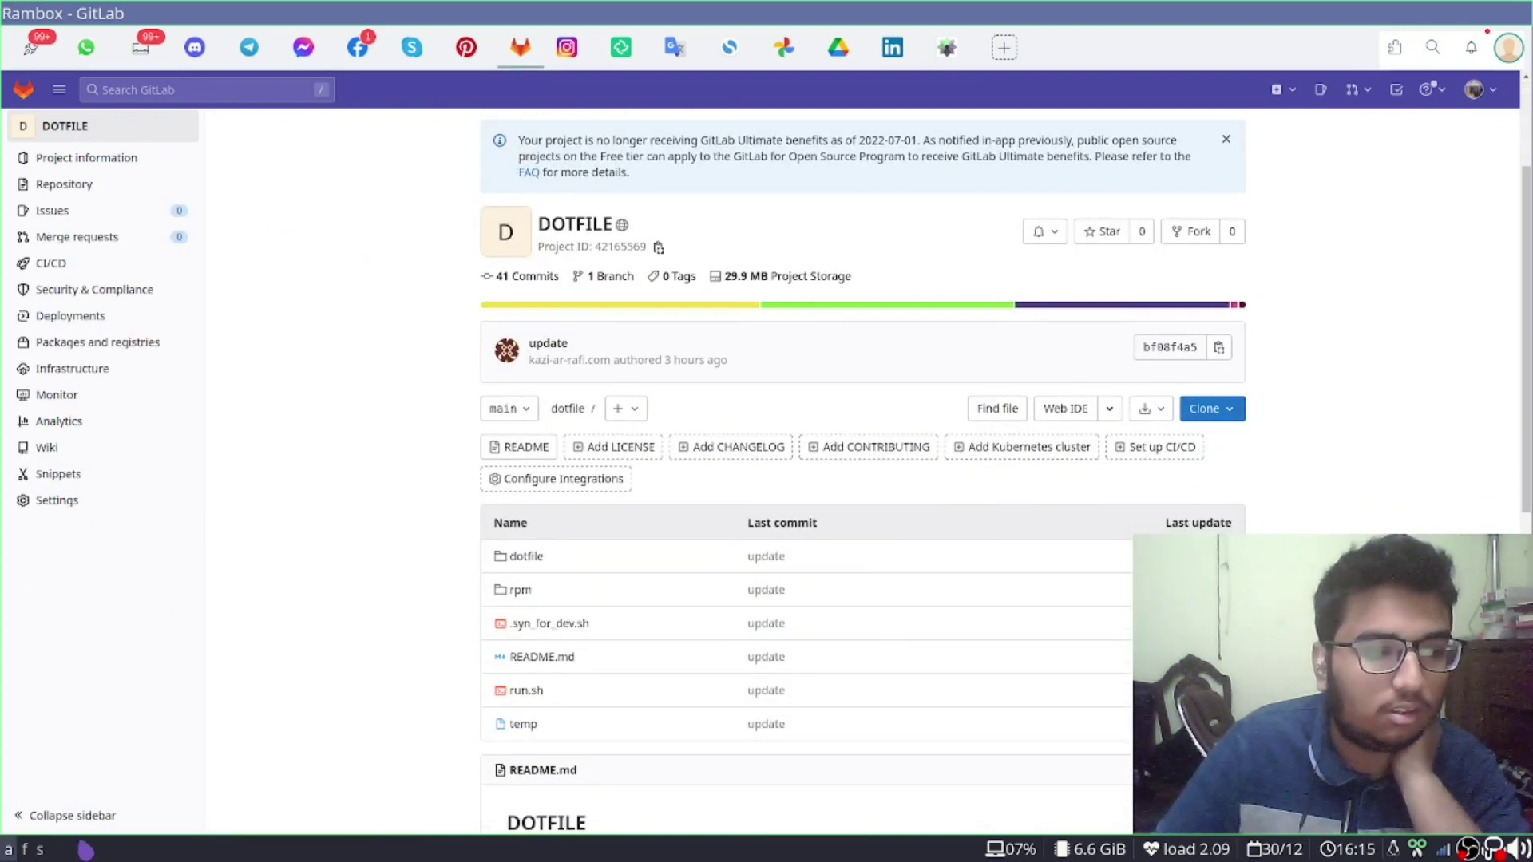
left_click(39, 850)
Reset partitioning selections and create a 2 MiB BIOS Boot partition sda1 in the free space
left_click(1012, 408)
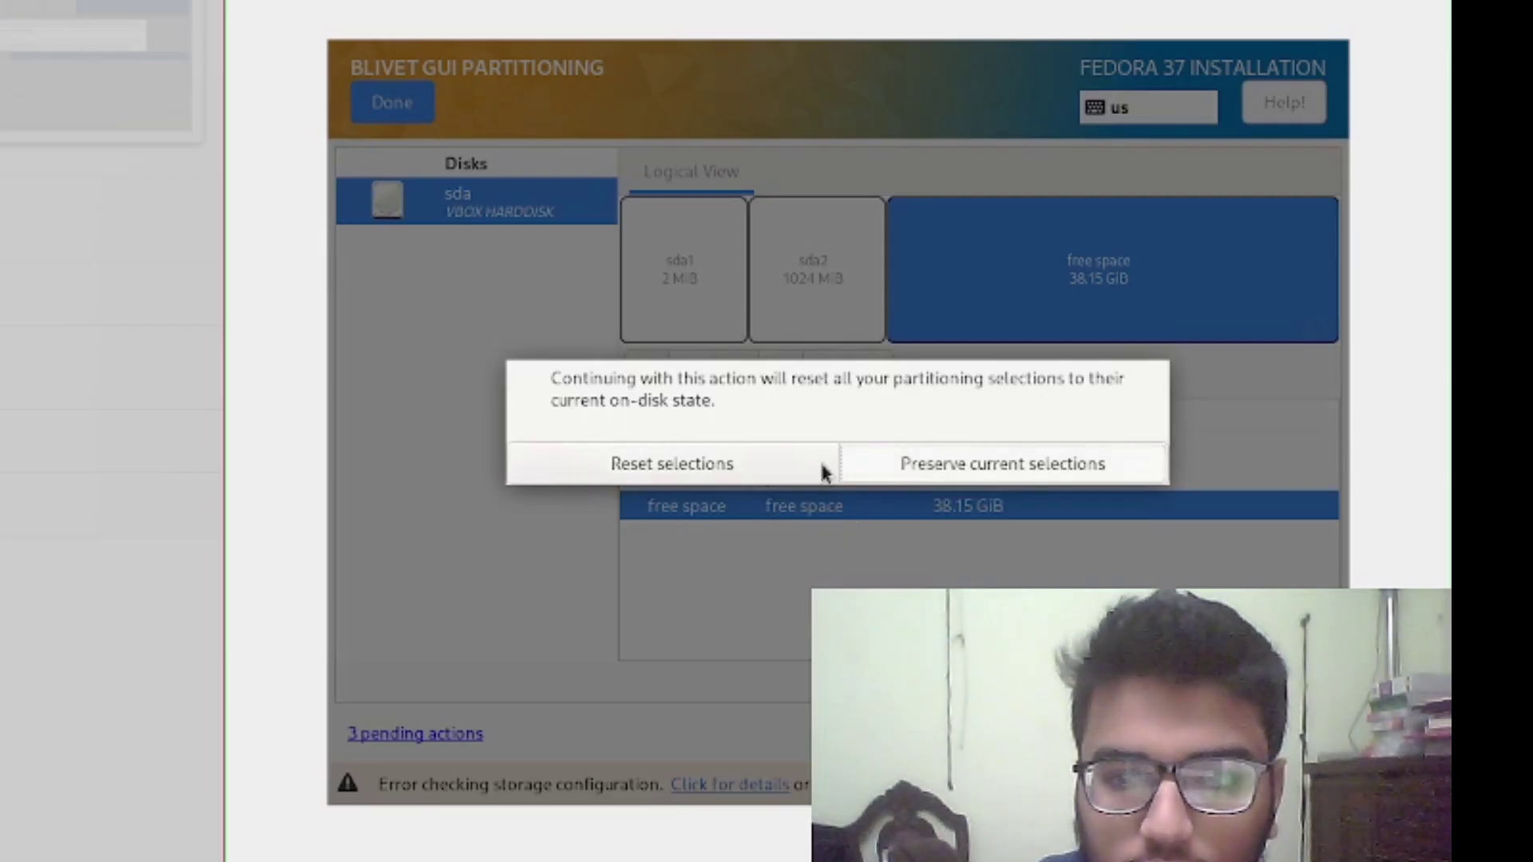
left_click(979, 466)
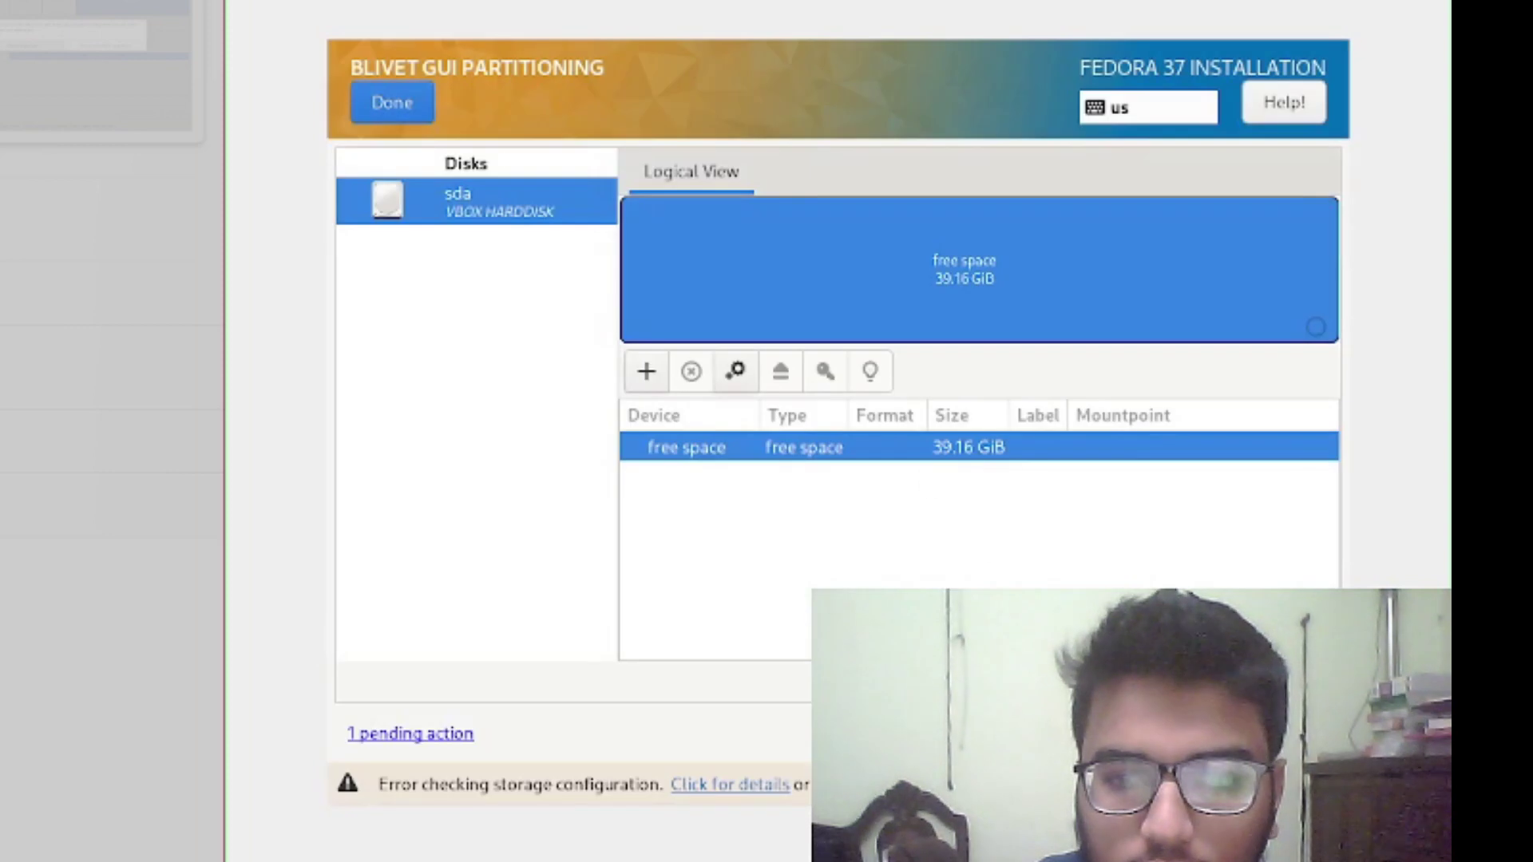
right_click(835, 443)
left_click(908, 483)
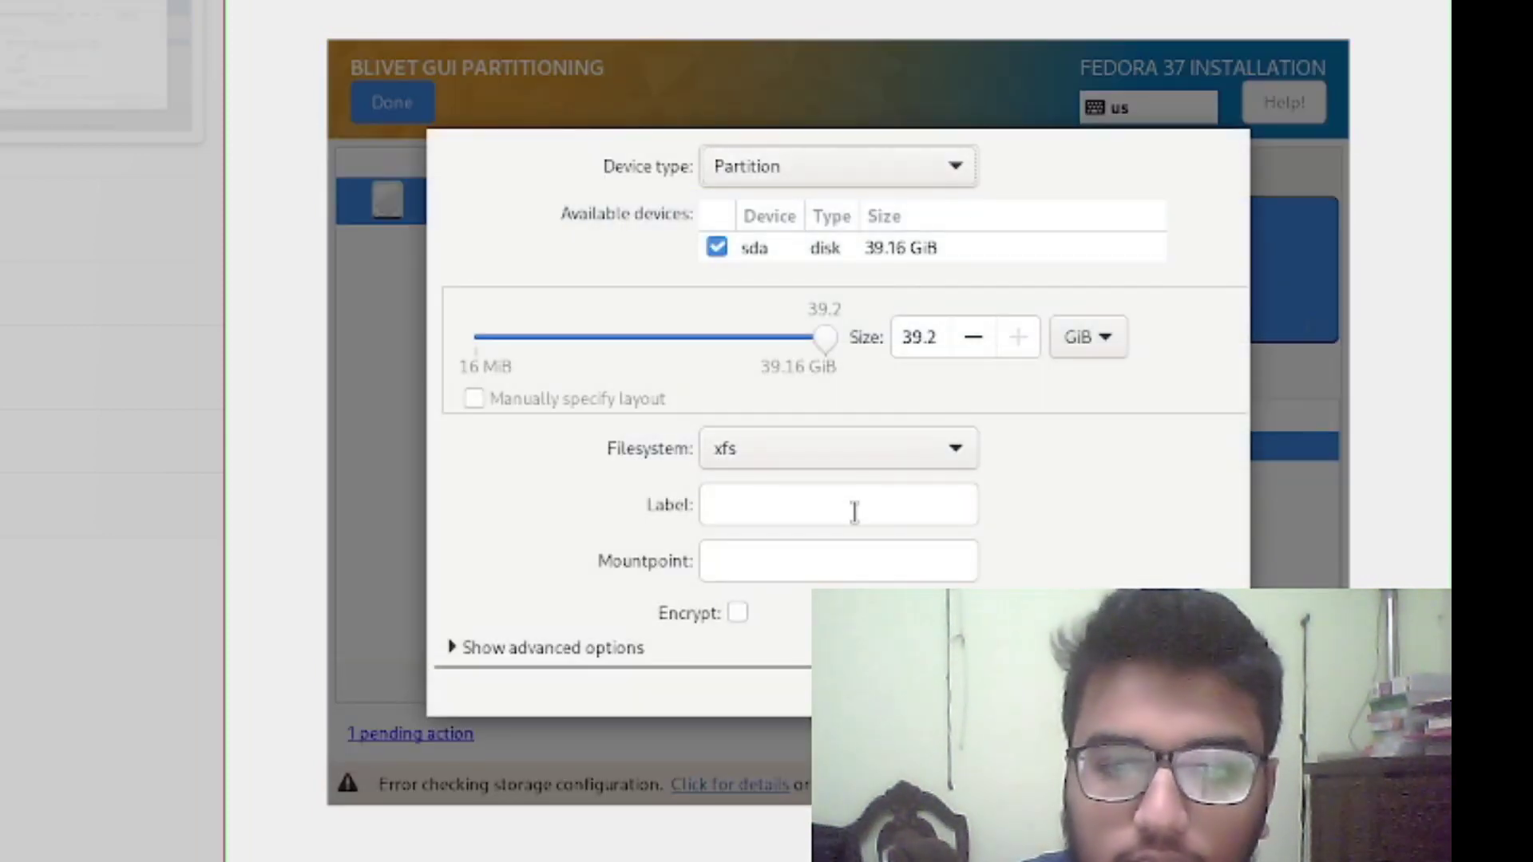
left_click(951, 445)
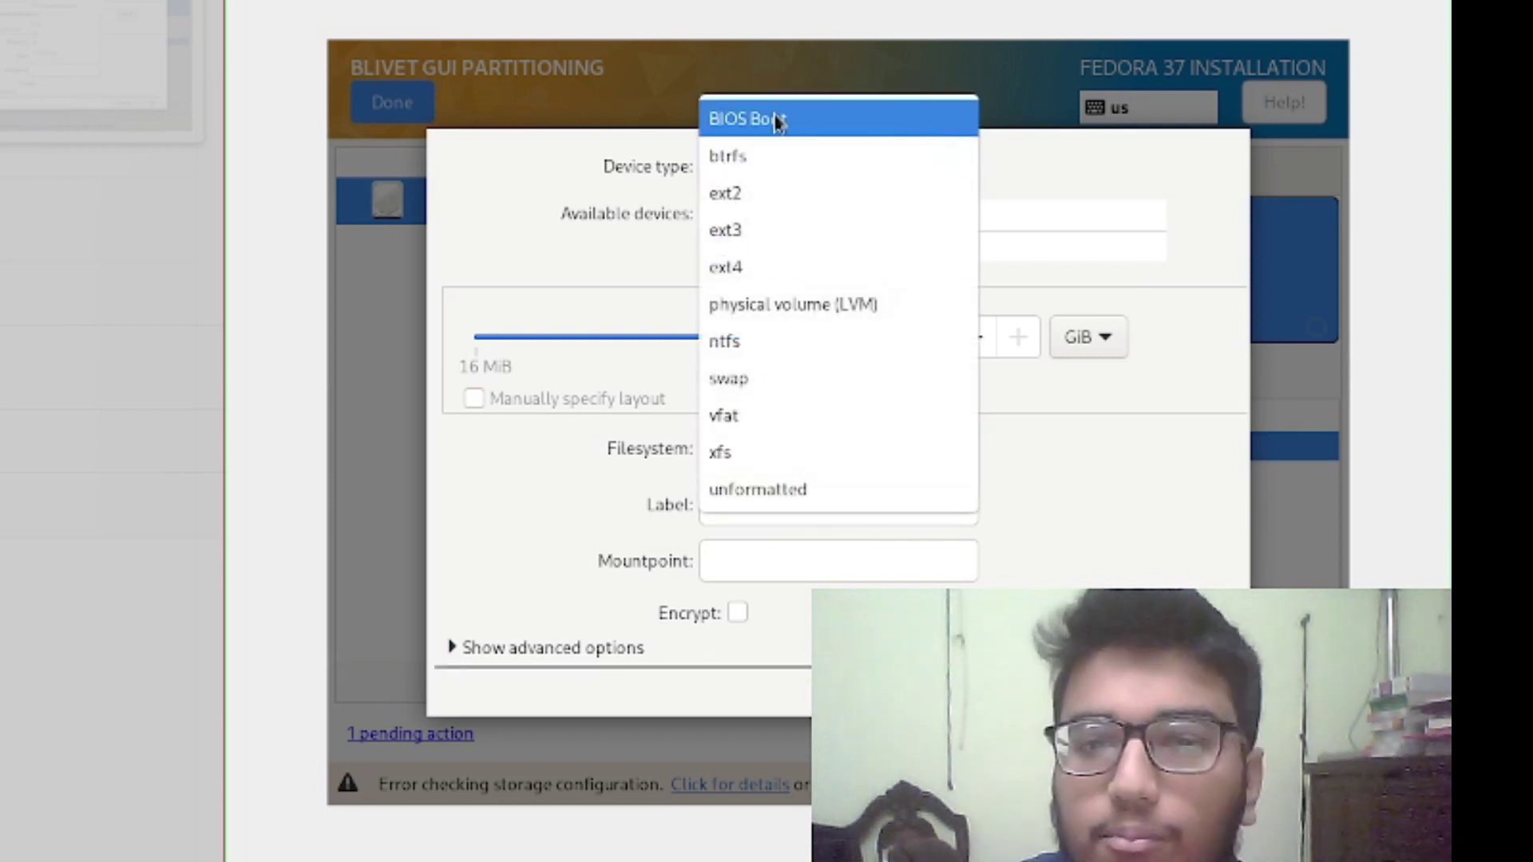
left_click(779, 124)
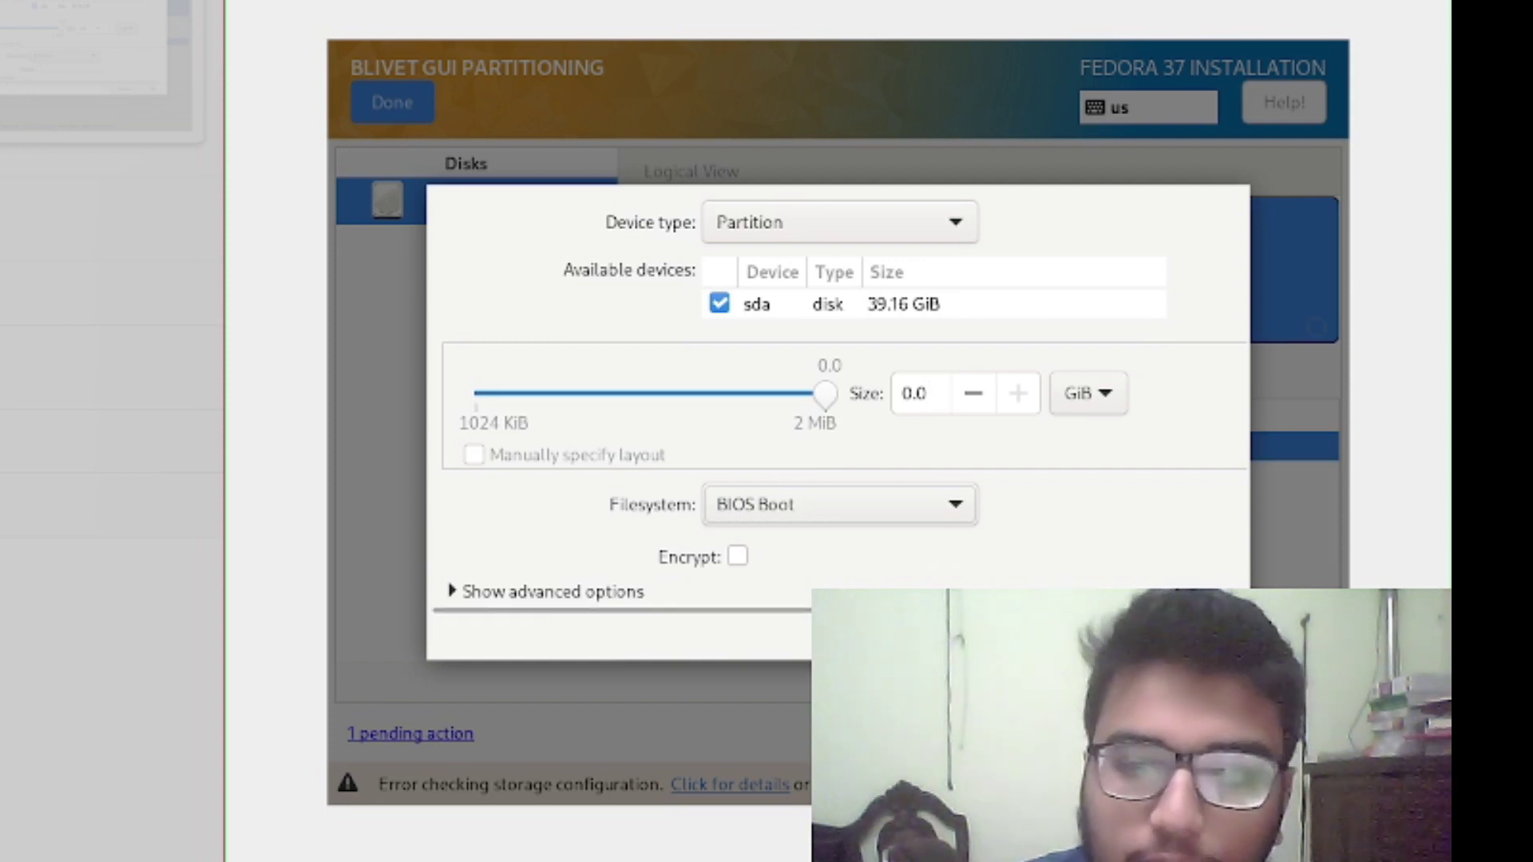
key("Return")
left_click(901, 478)
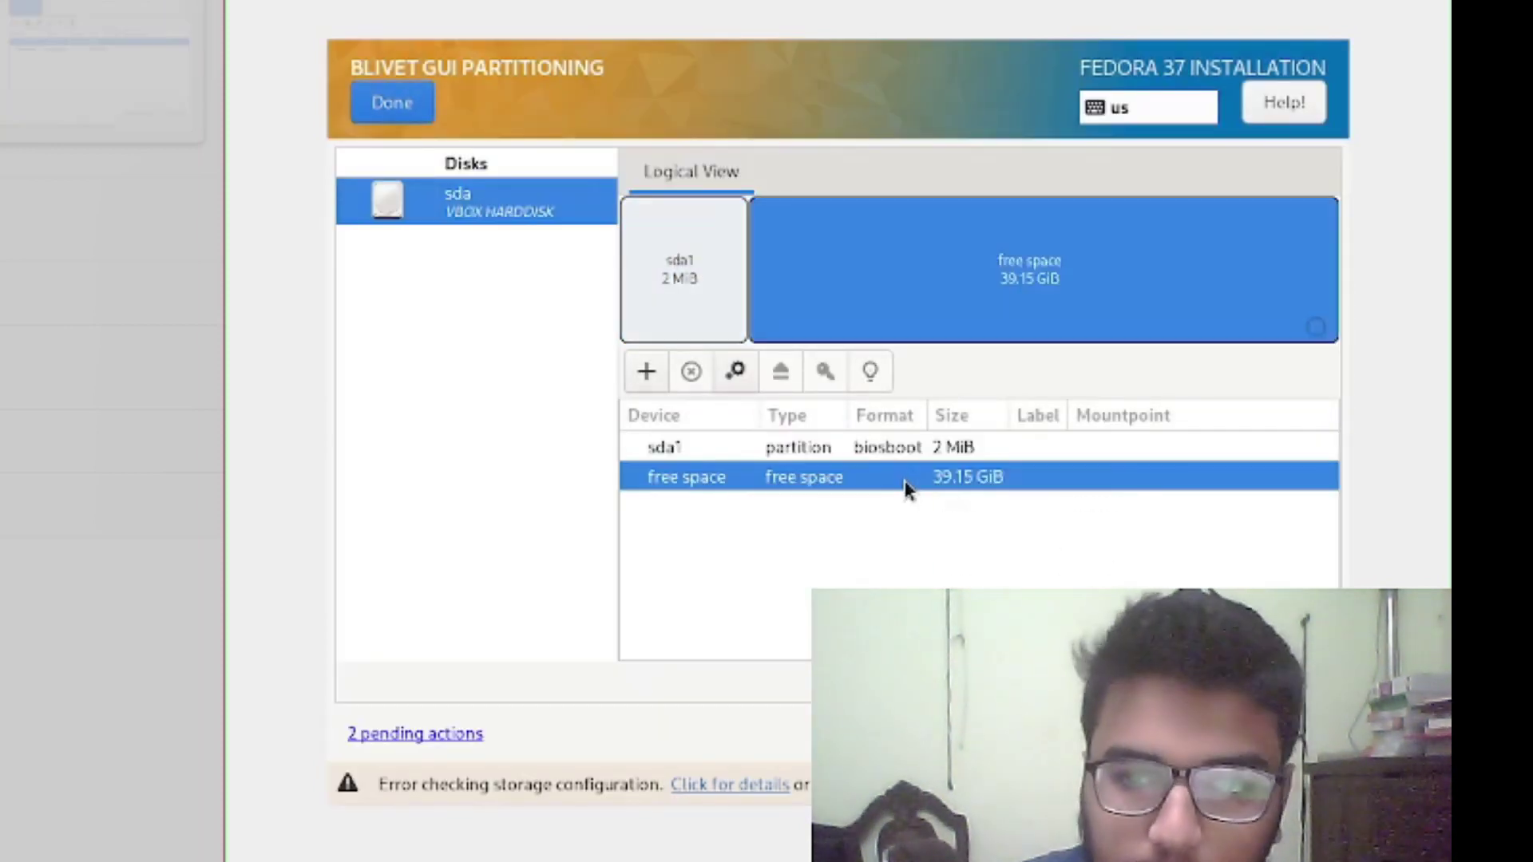
right_click(902, 480)
Create ext4 partition sda2 mounted at /boot using the remaining 39.15 GiB
left_click(982, 508)
left_click(800, 449)
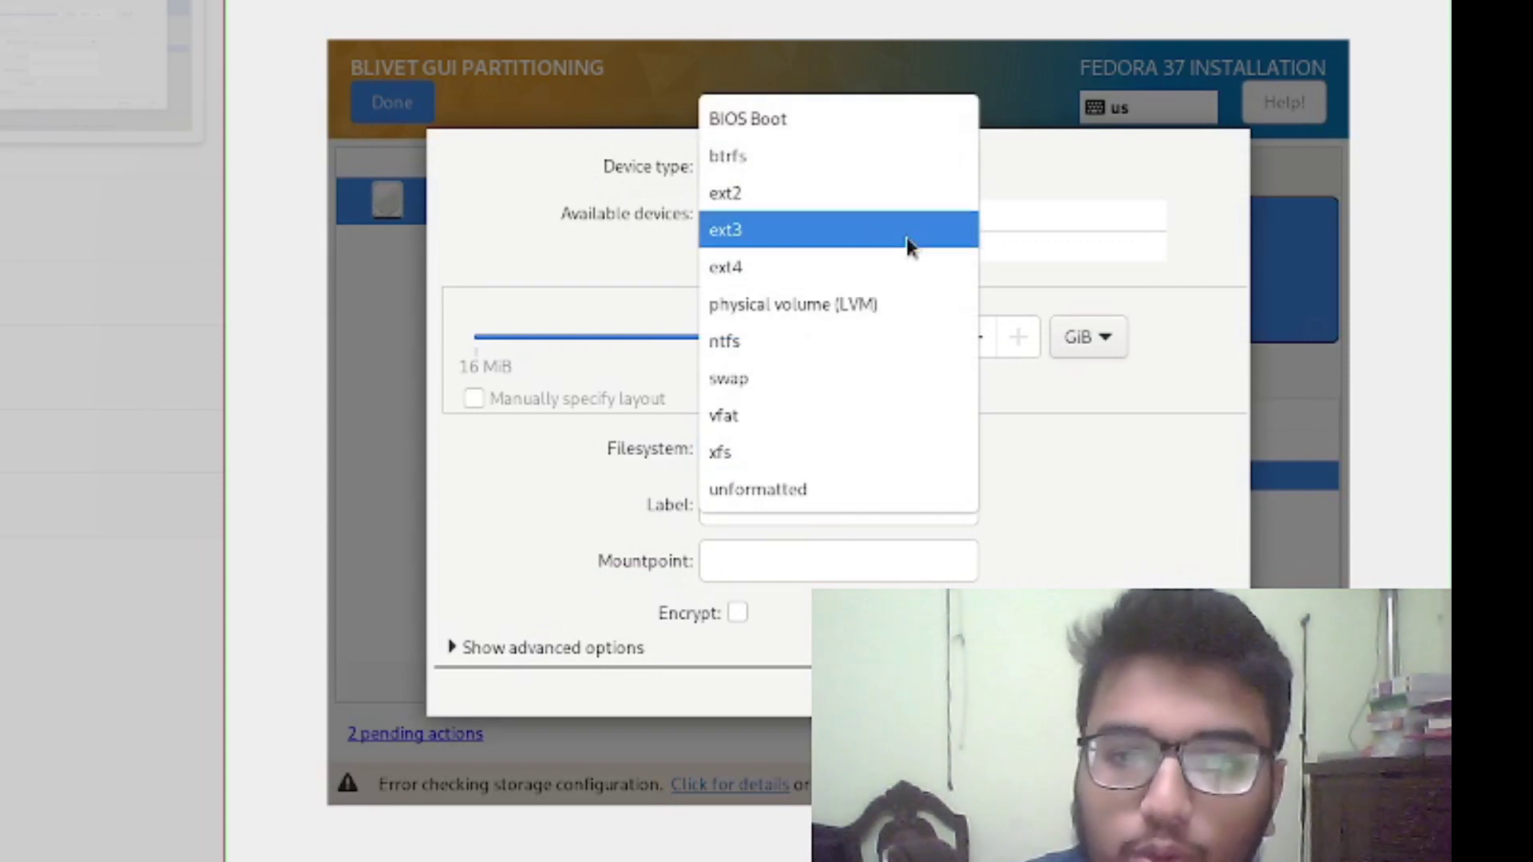
left_click(793, 271)
left_click(822, 563)
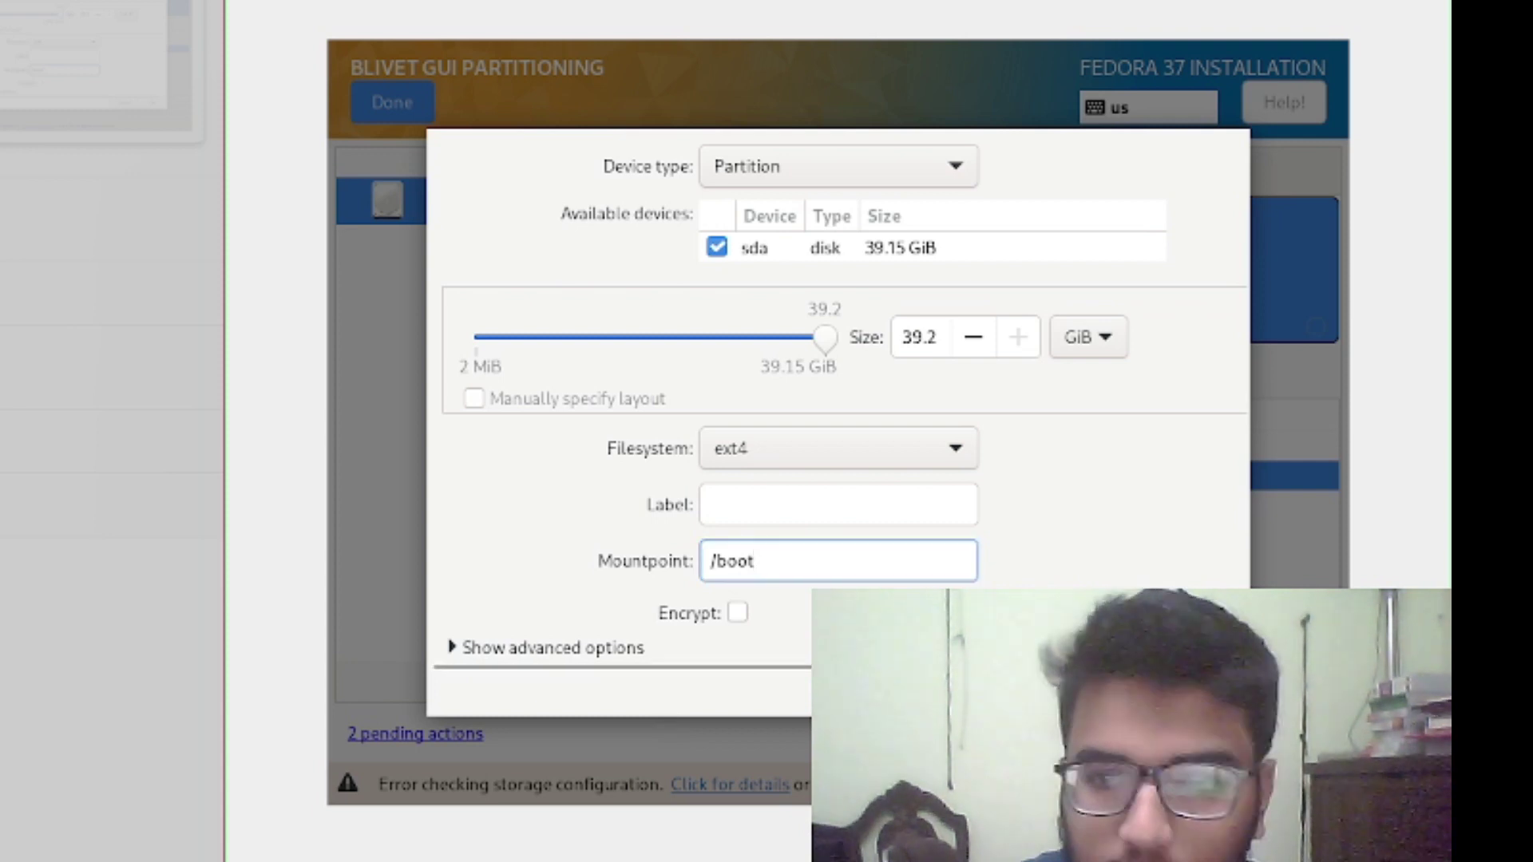
left_click(1205, 688)
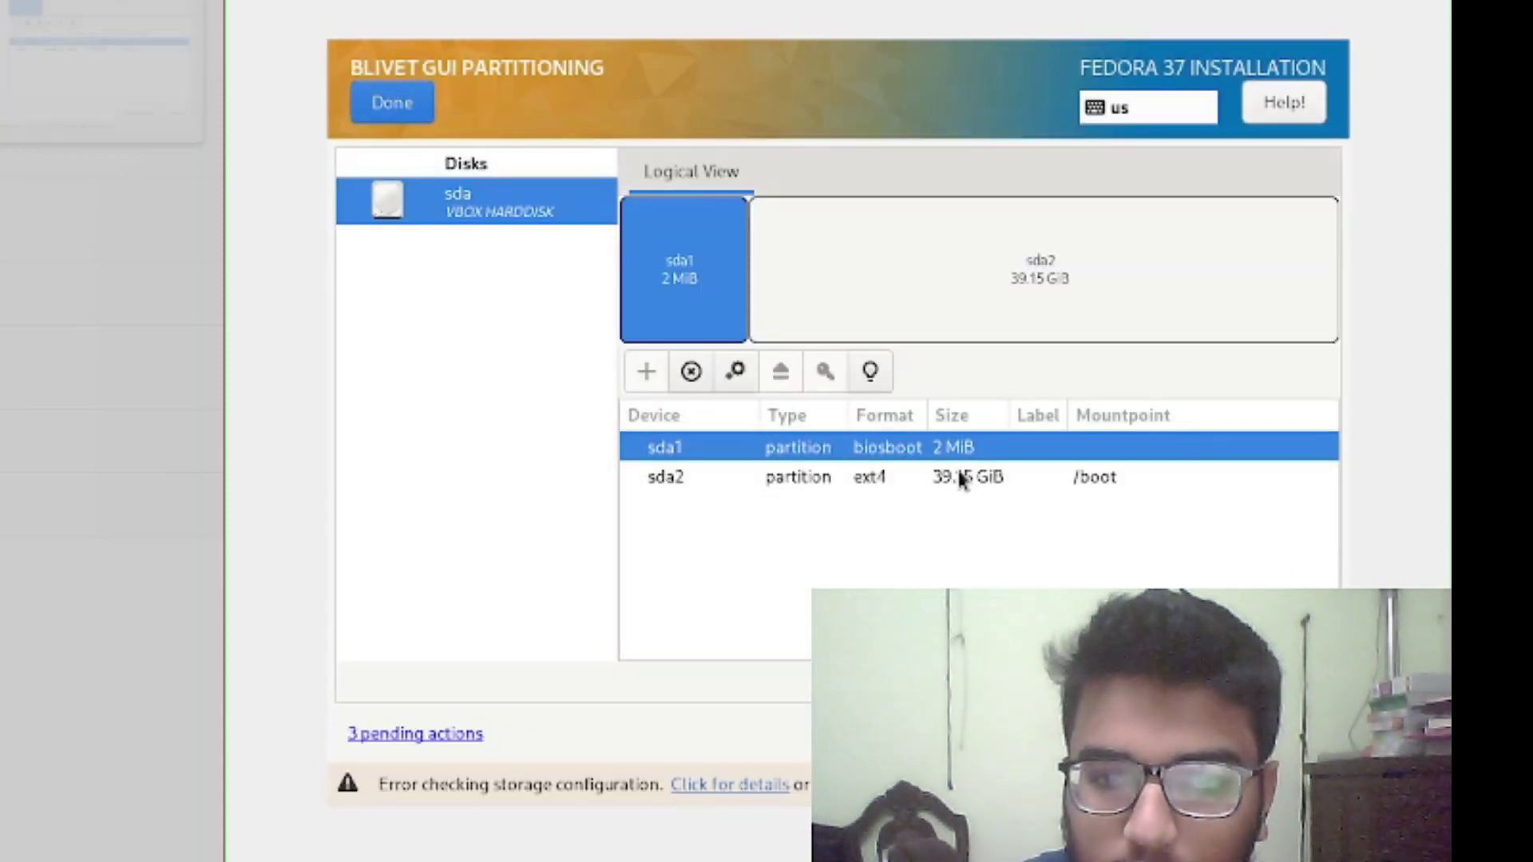
left_click(962, 477)
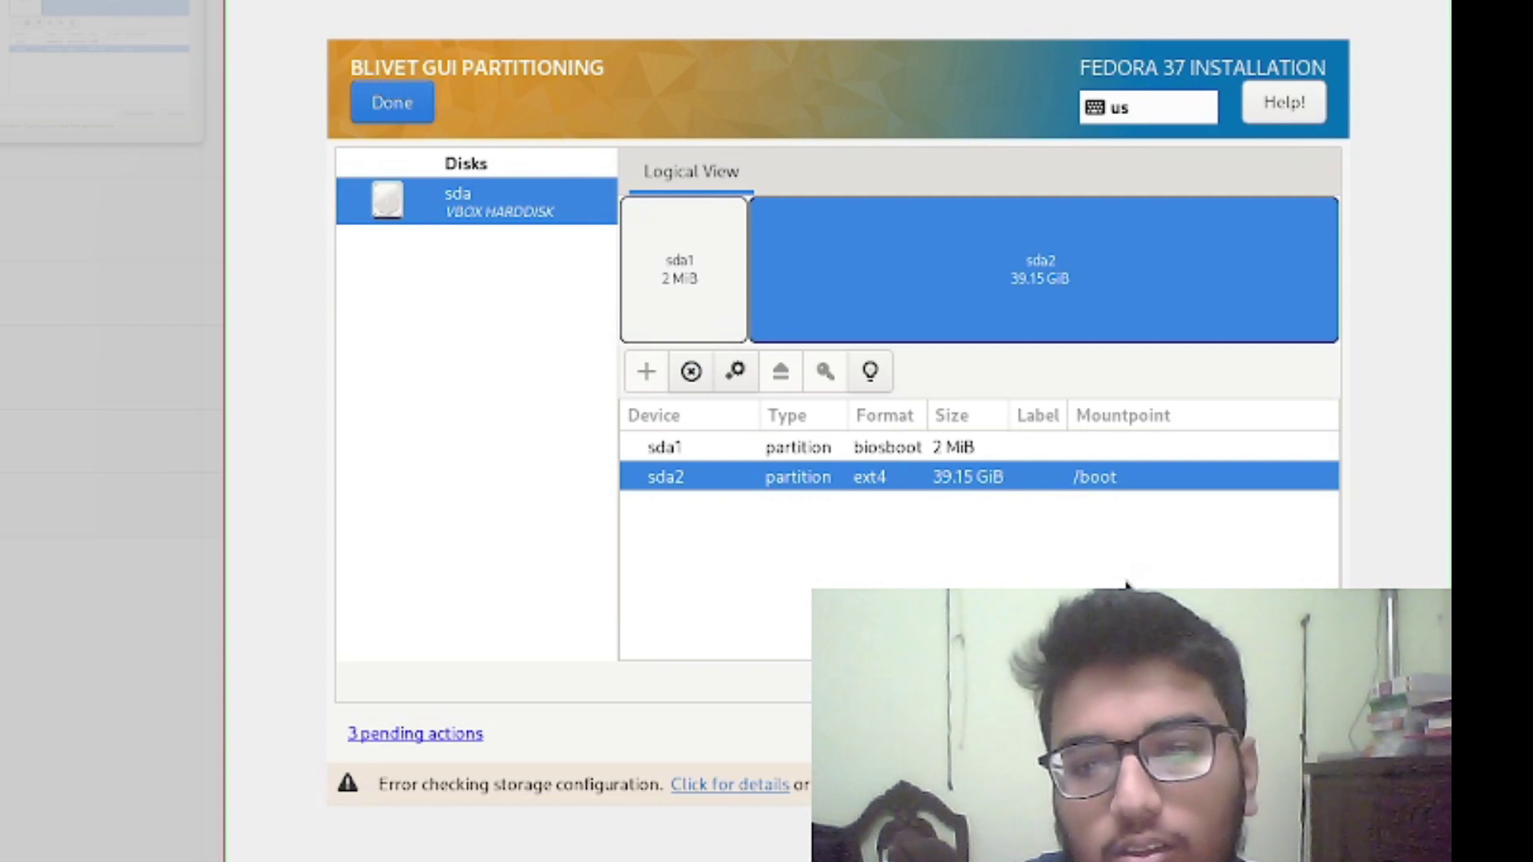
Delete sda2, rescan disks, and reset selections back to 39.16 GiB free space
left_click(693, 372)
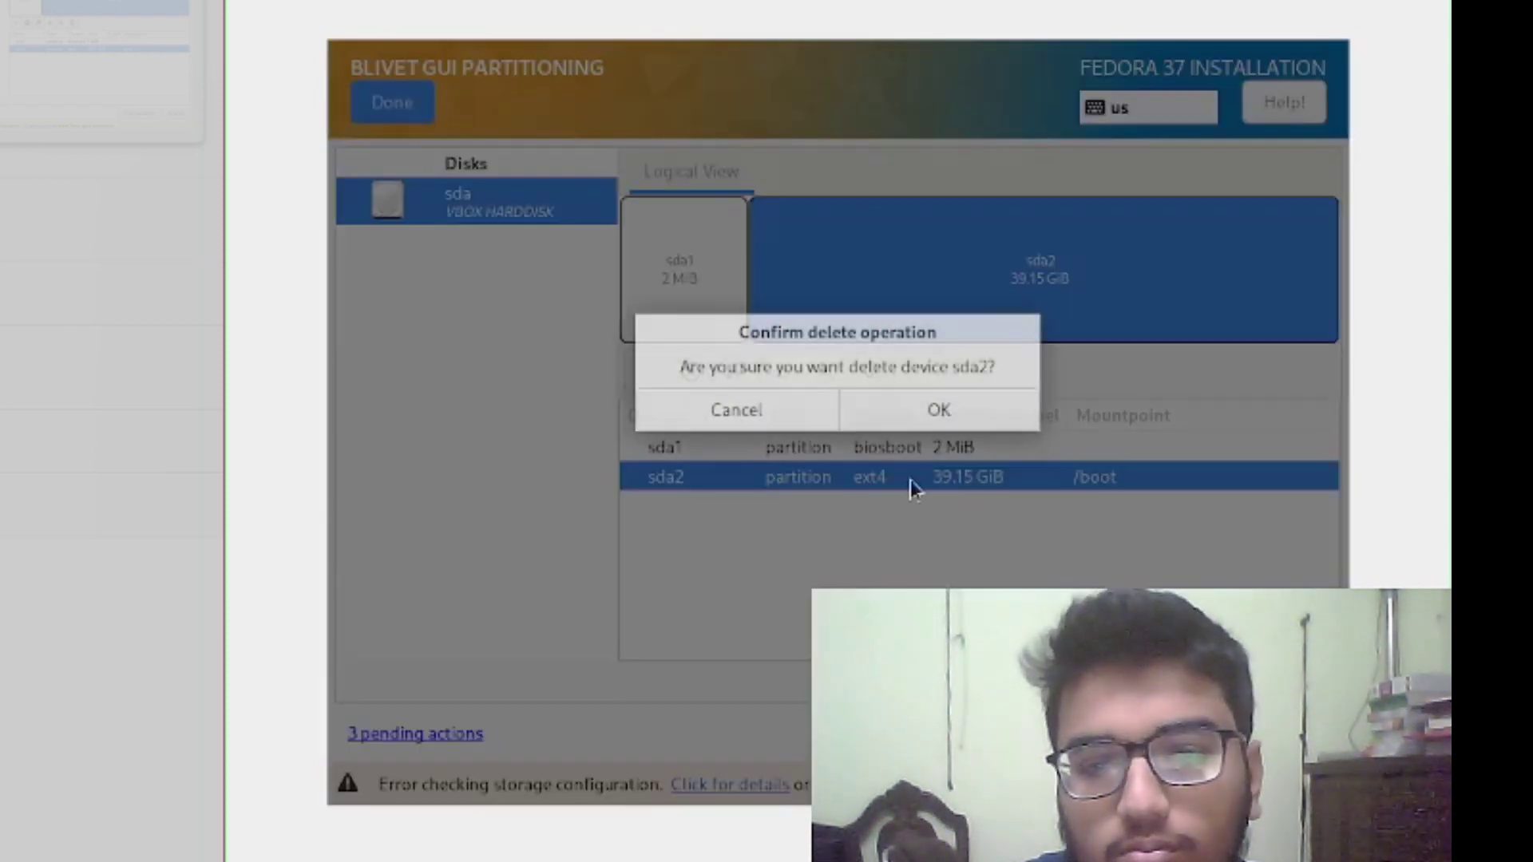
left_click(942, 413)
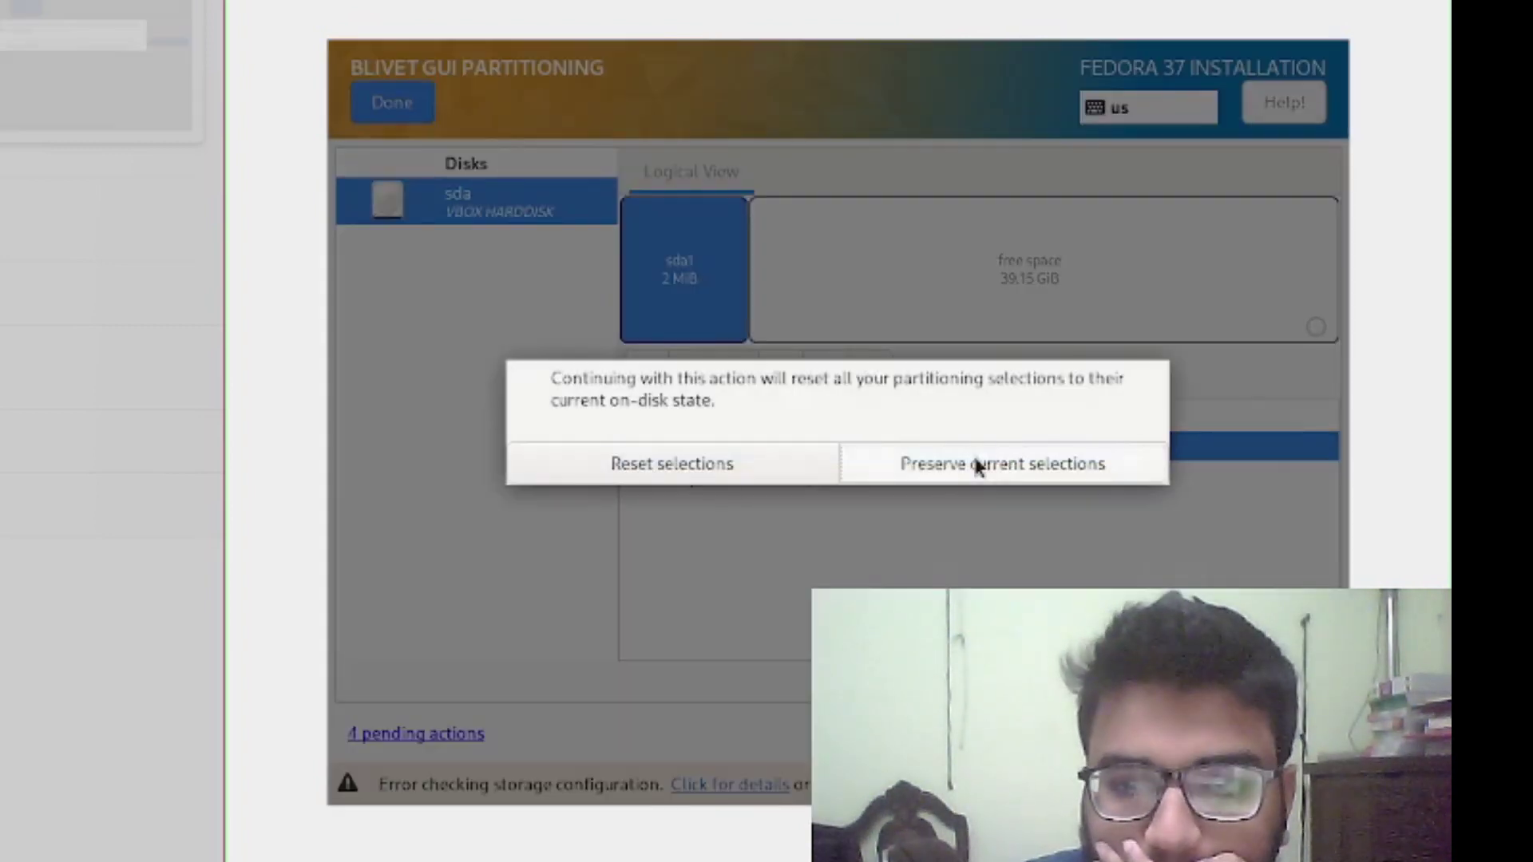
left_click(979, 462)
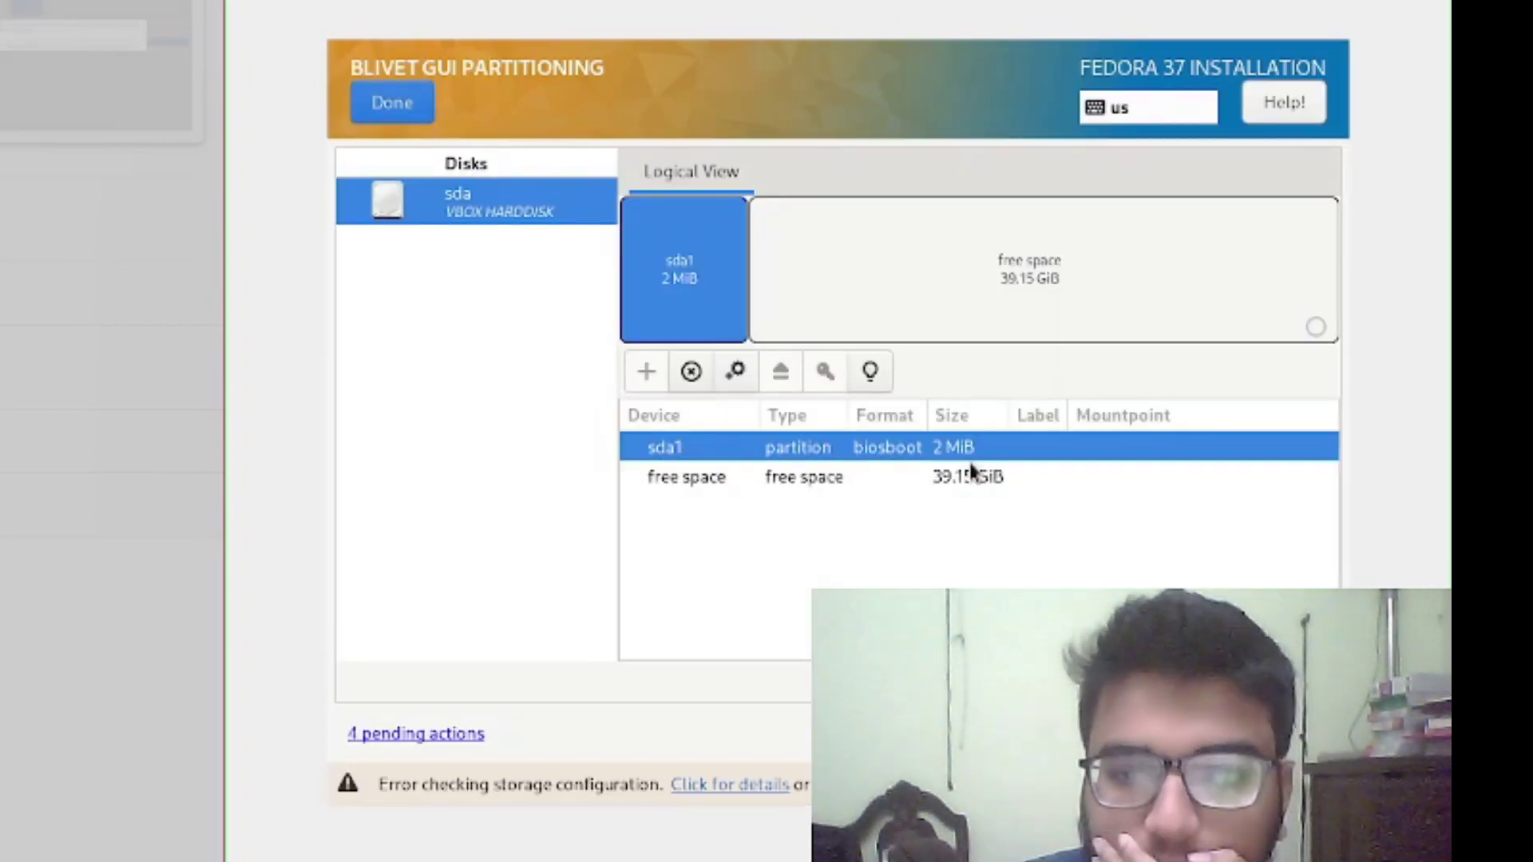
left_click(970, 504)
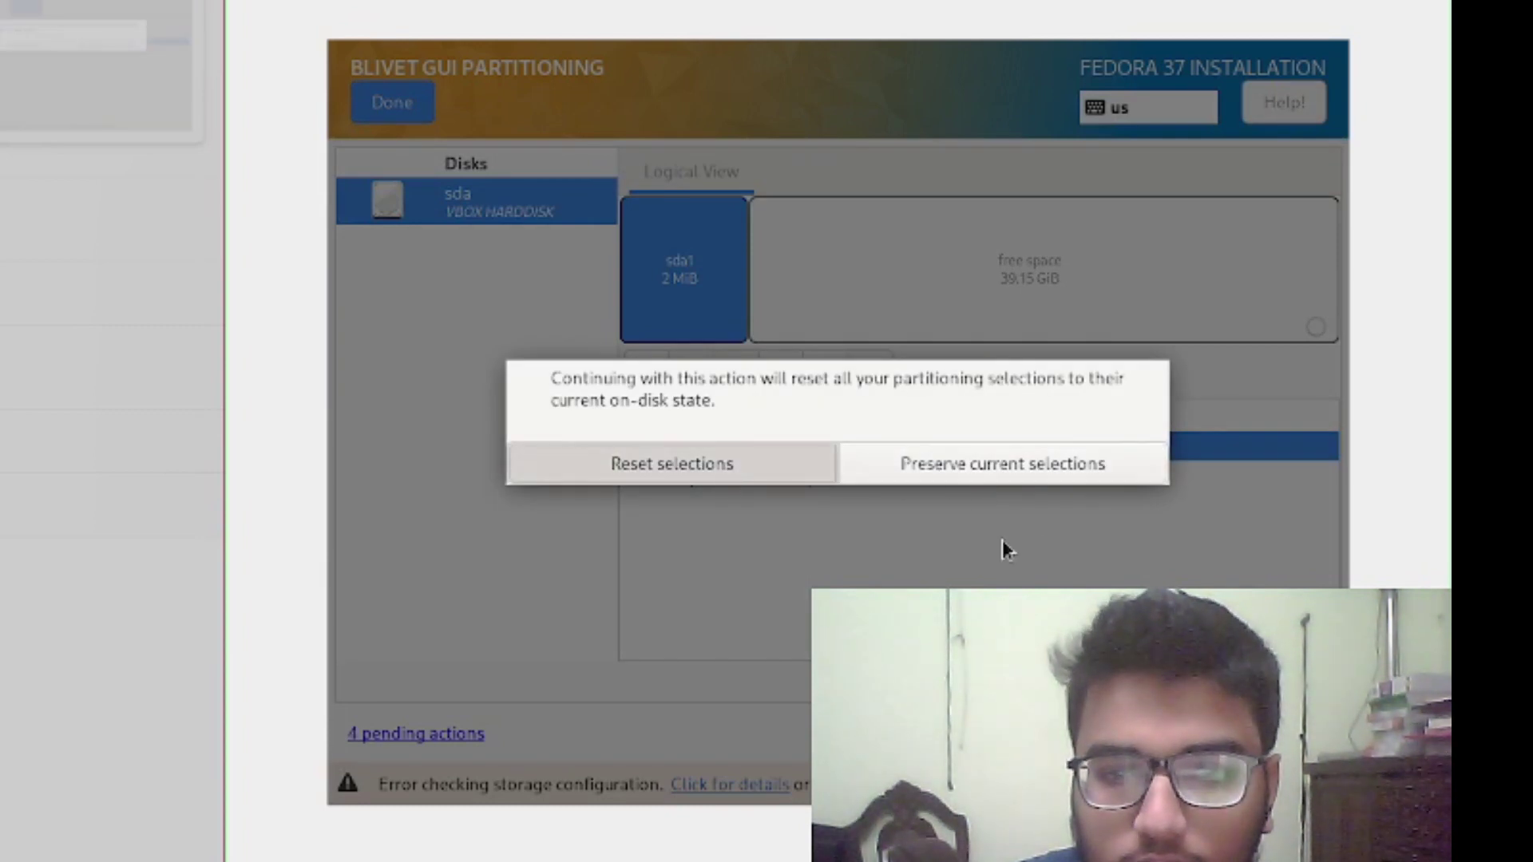
key("Return")
left_click(982, 580)
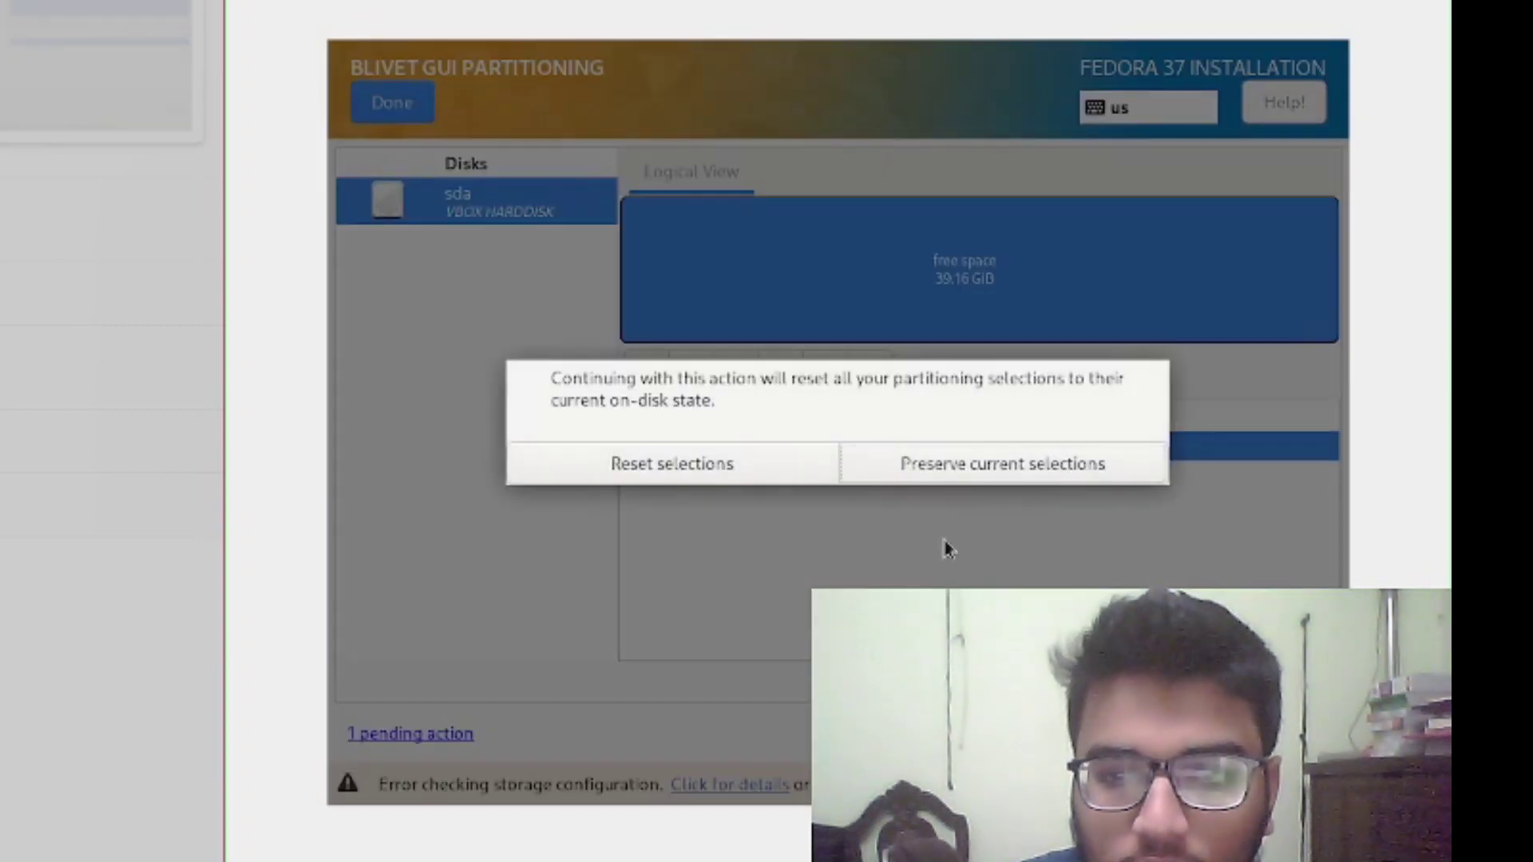
left_click(941, 477)
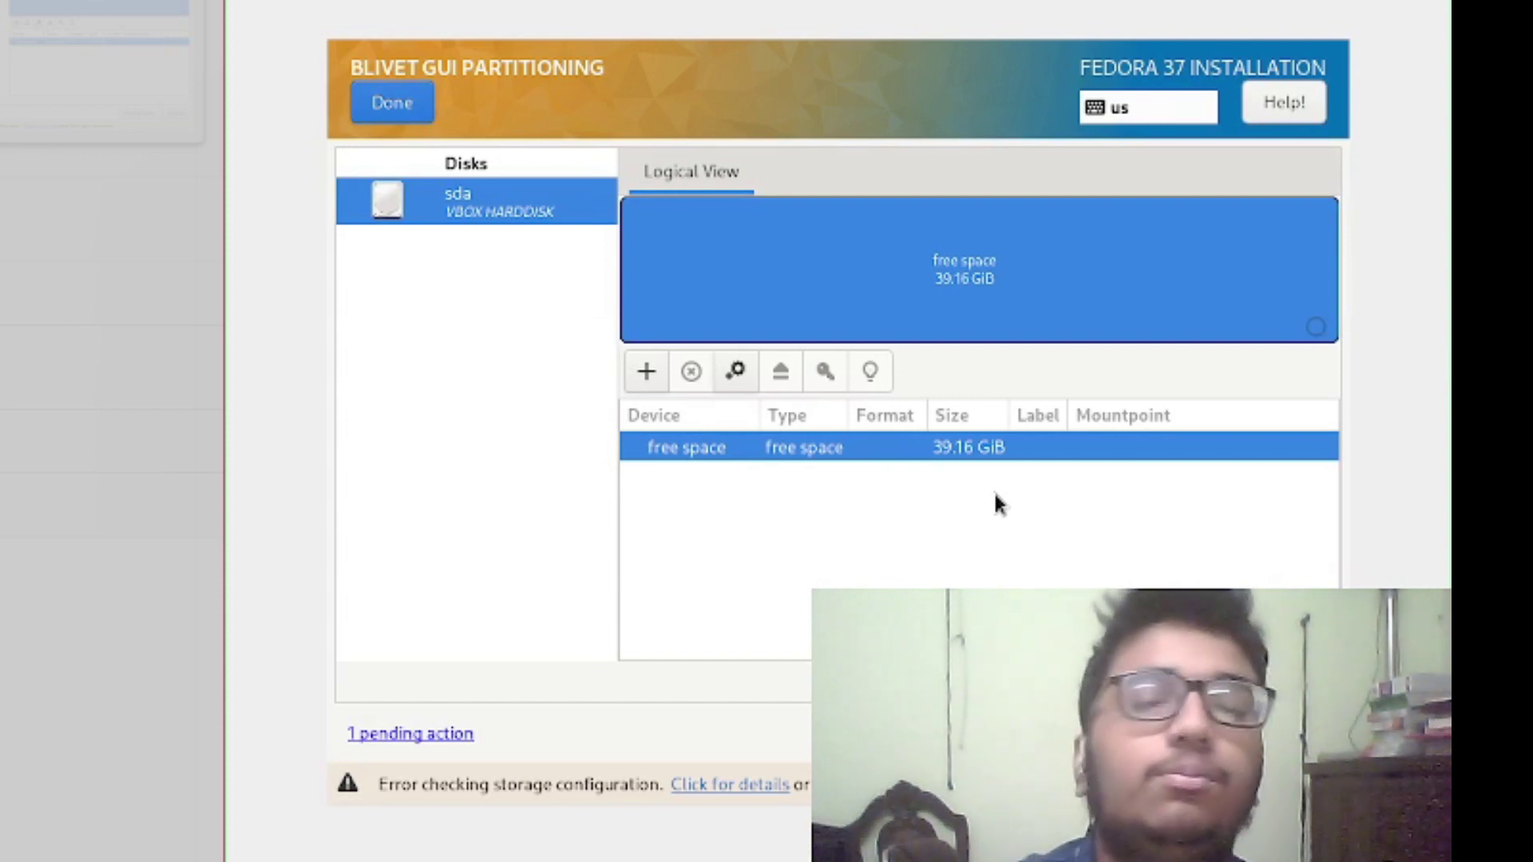
Add a new BIOS Boot partition sda1 of 2 MiB from the free space
right_click(818, 450)
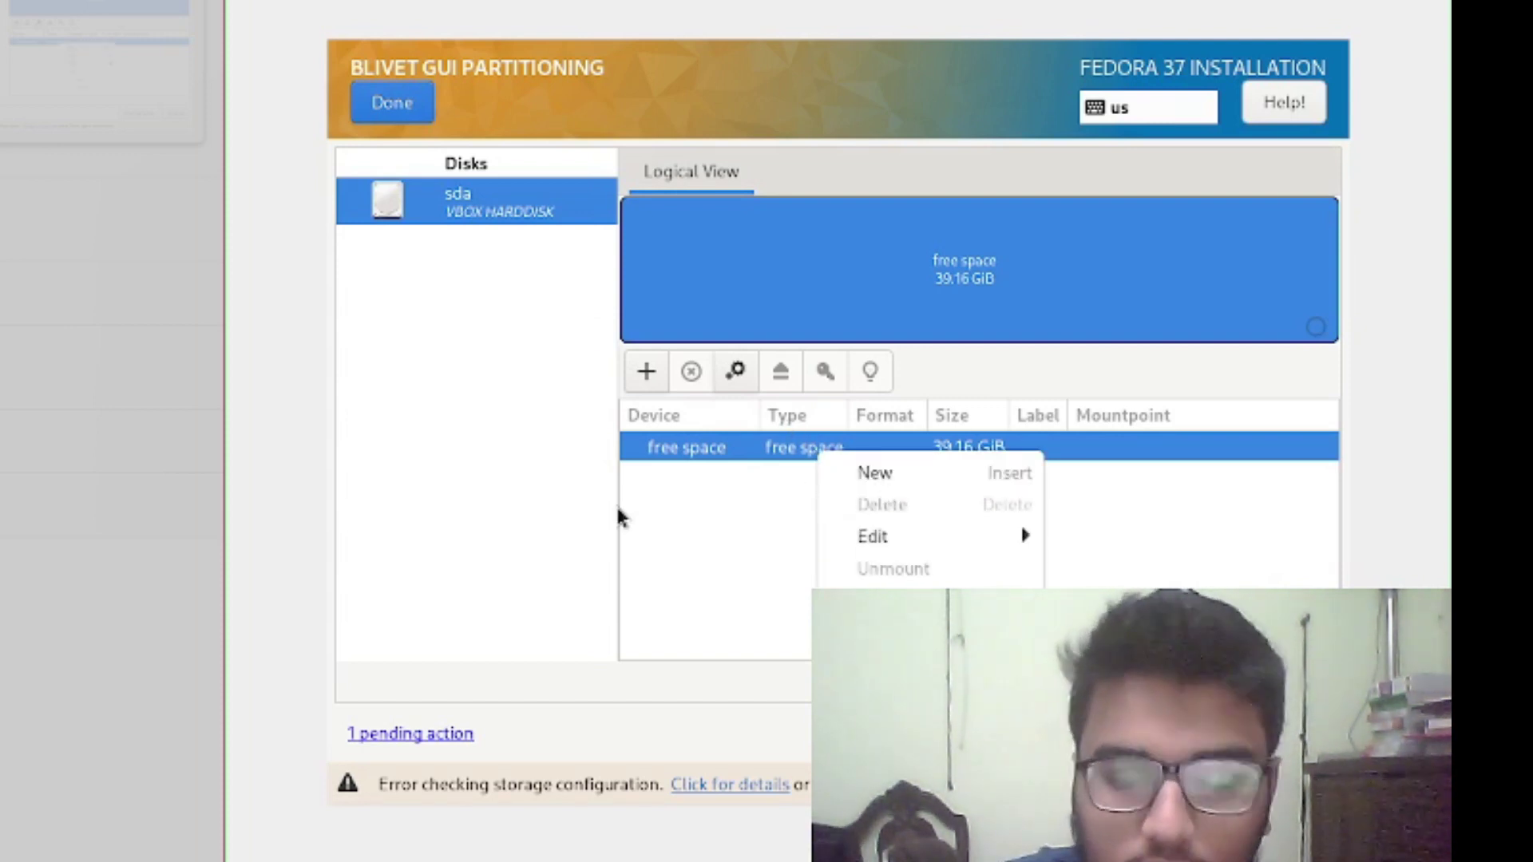
left_click(931, 481)
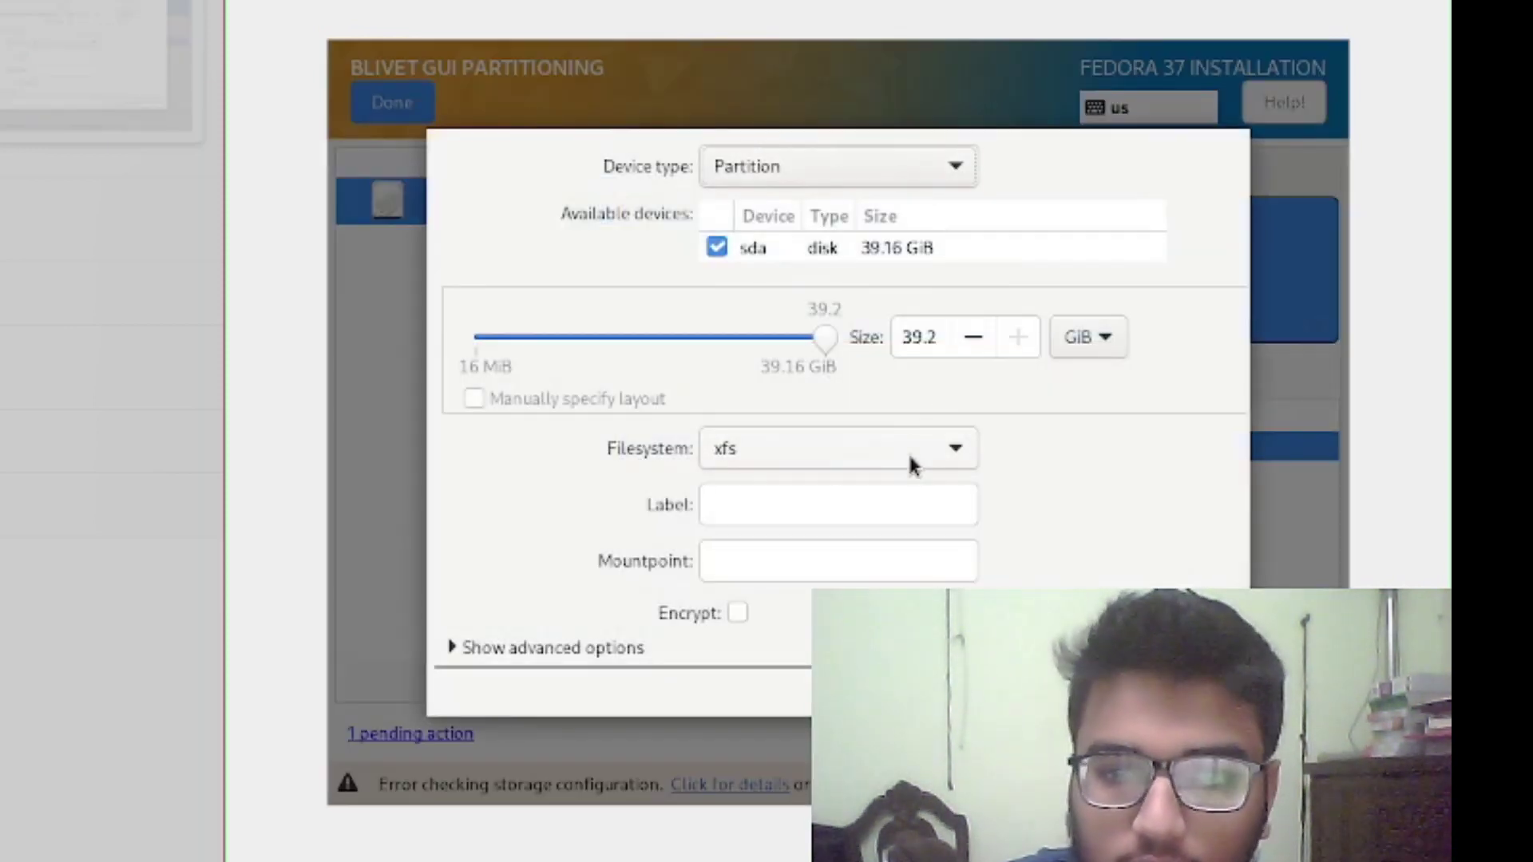
left_click(961, 457)
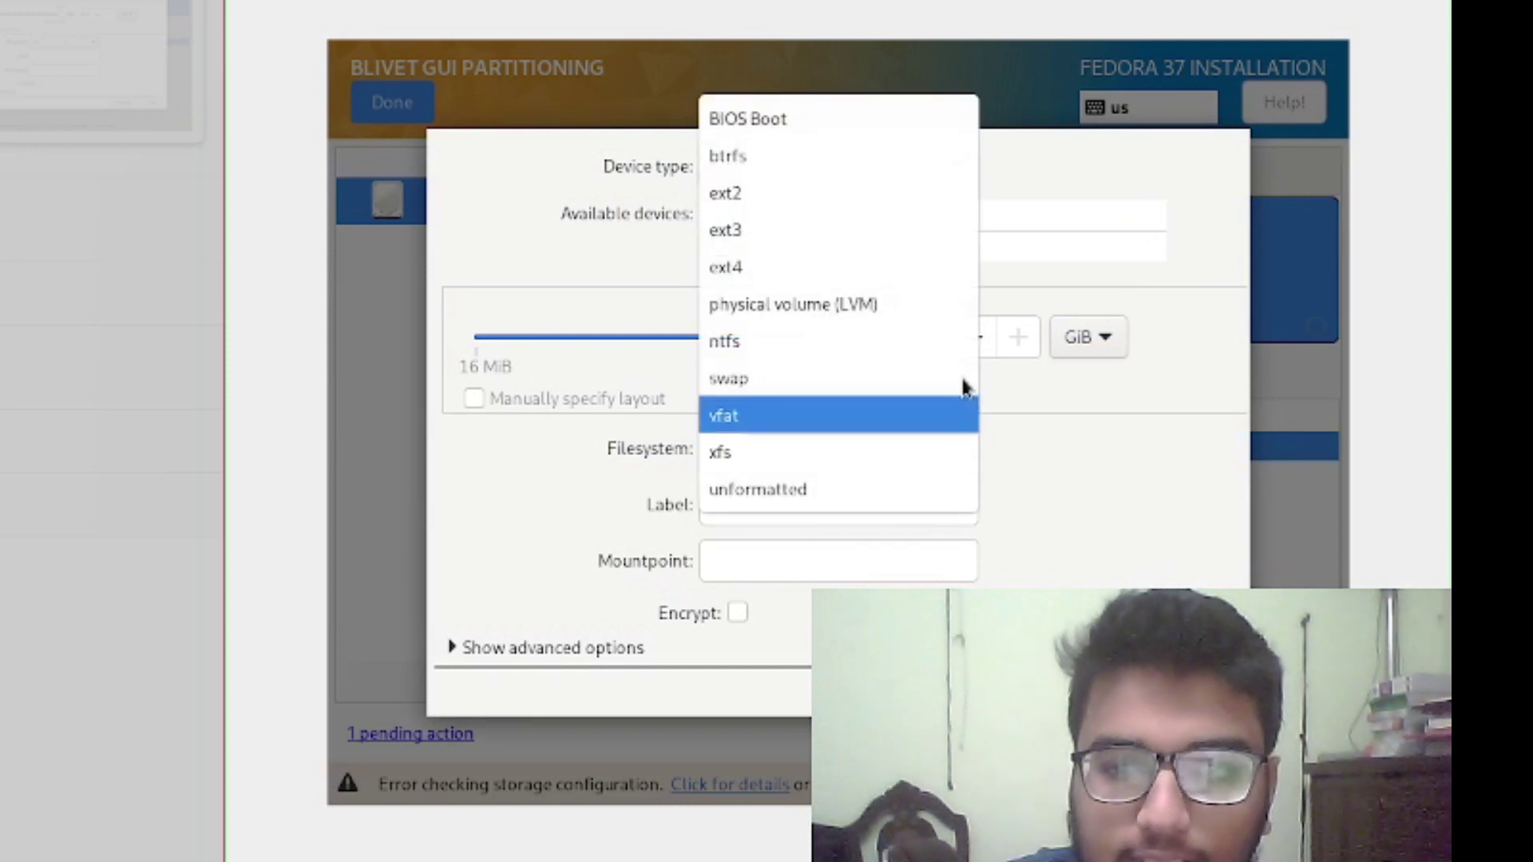
left_click(859, 136)
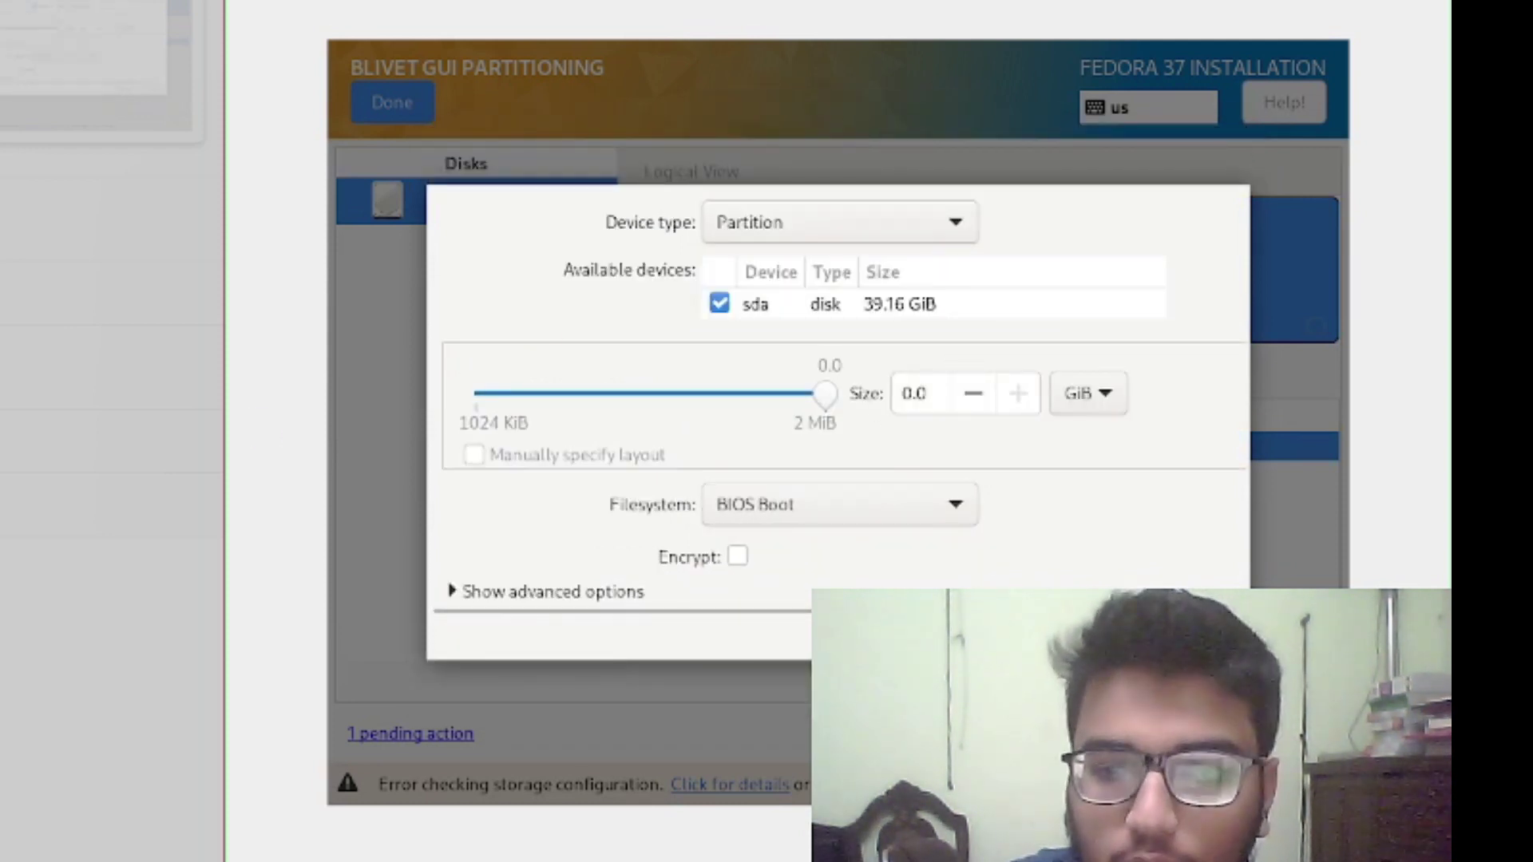
left_click(1190, 634)
left_click(878, 479)
Start a new partition with ext4 filesystem and /boot as its mountpoint
right_click(882, 483)
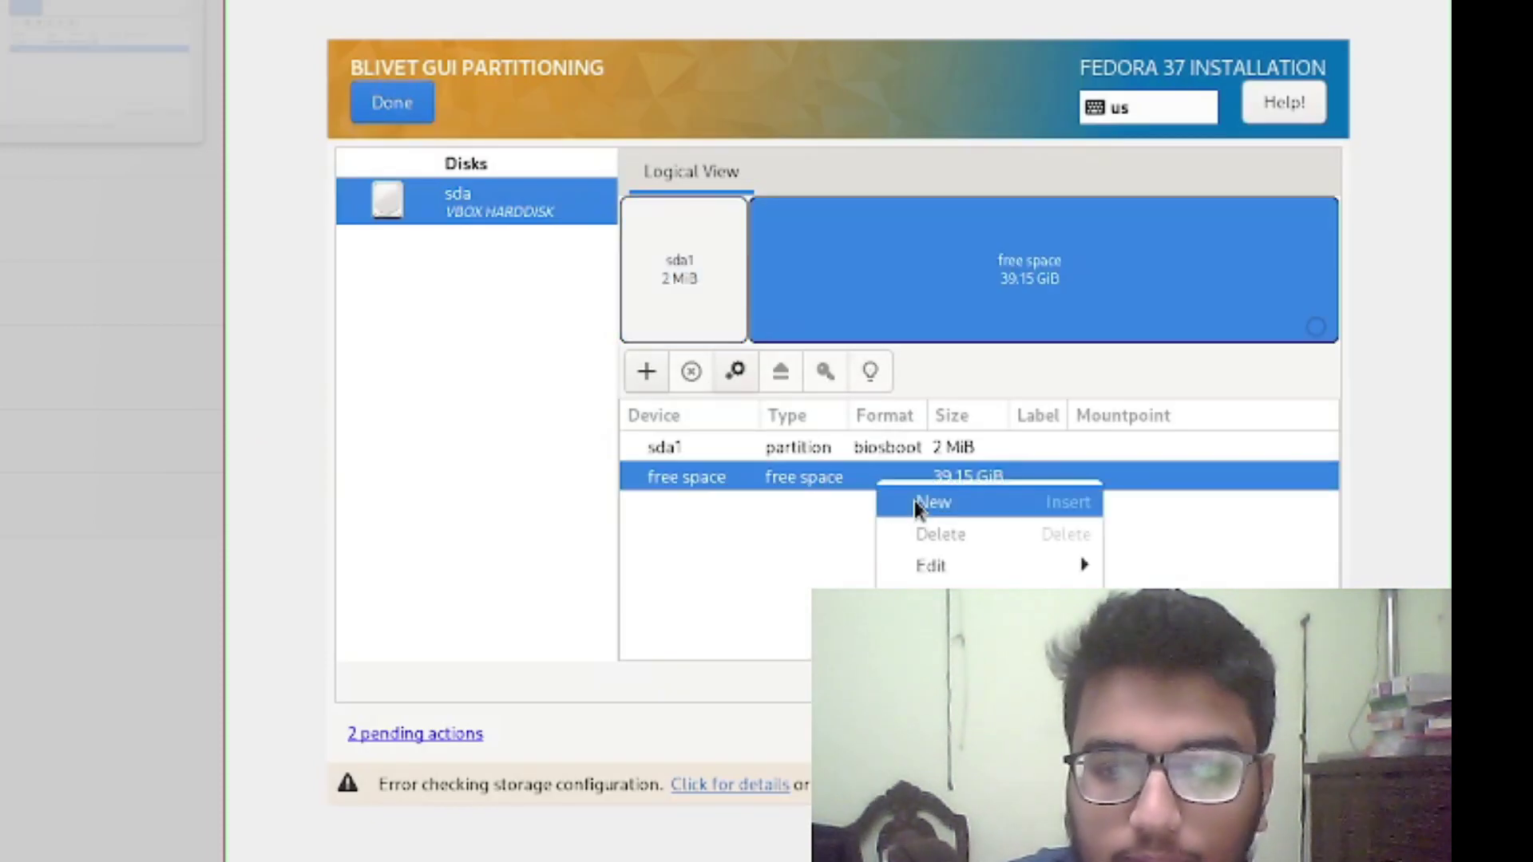
key("Escape")
key("Return")
left_click(949, 456)
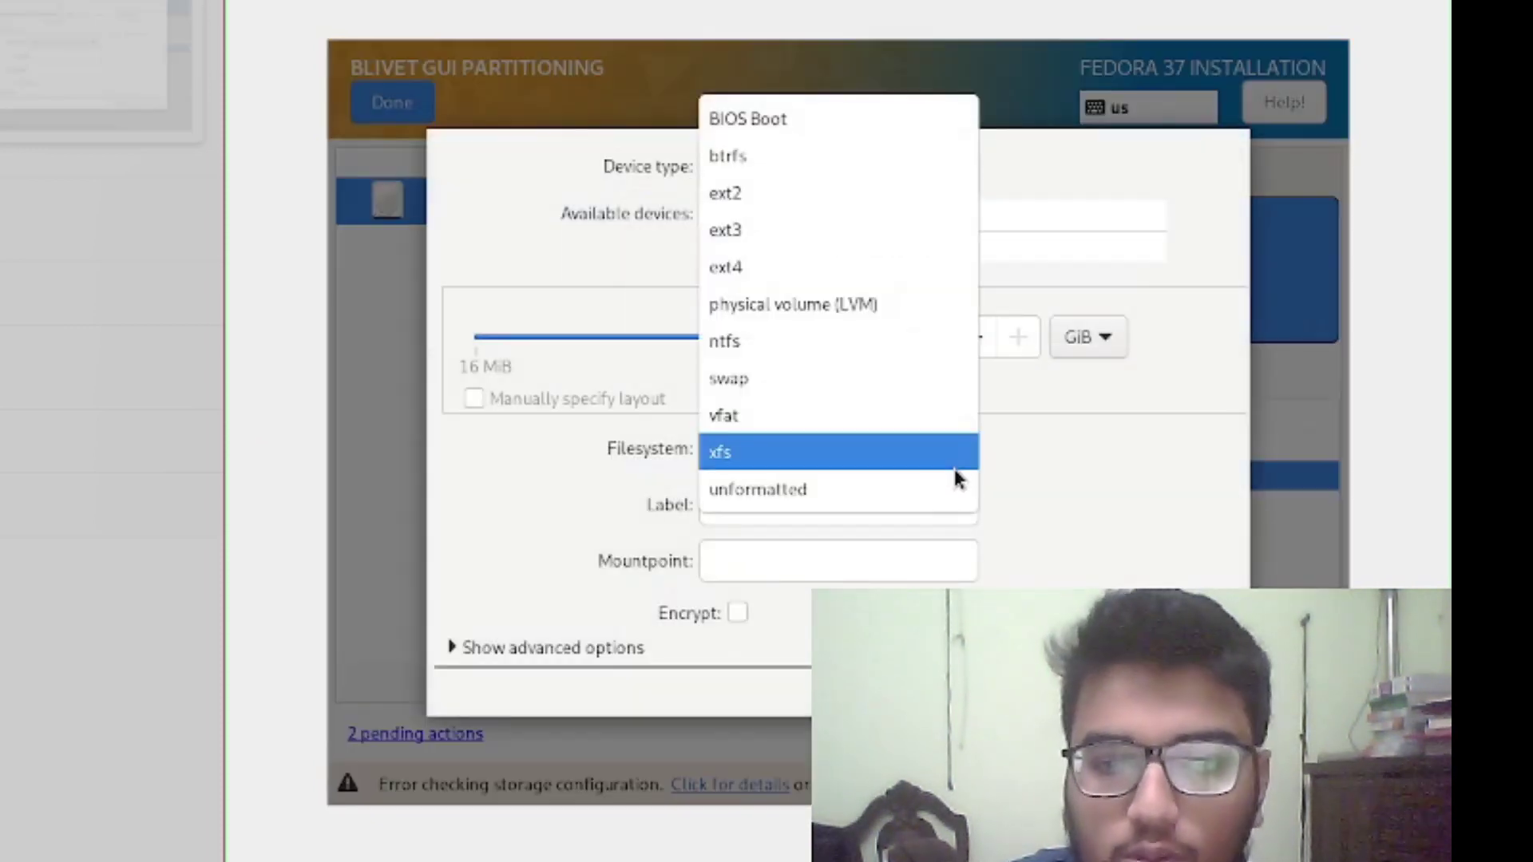
left_click(862, 278)
left_click(883, 510)
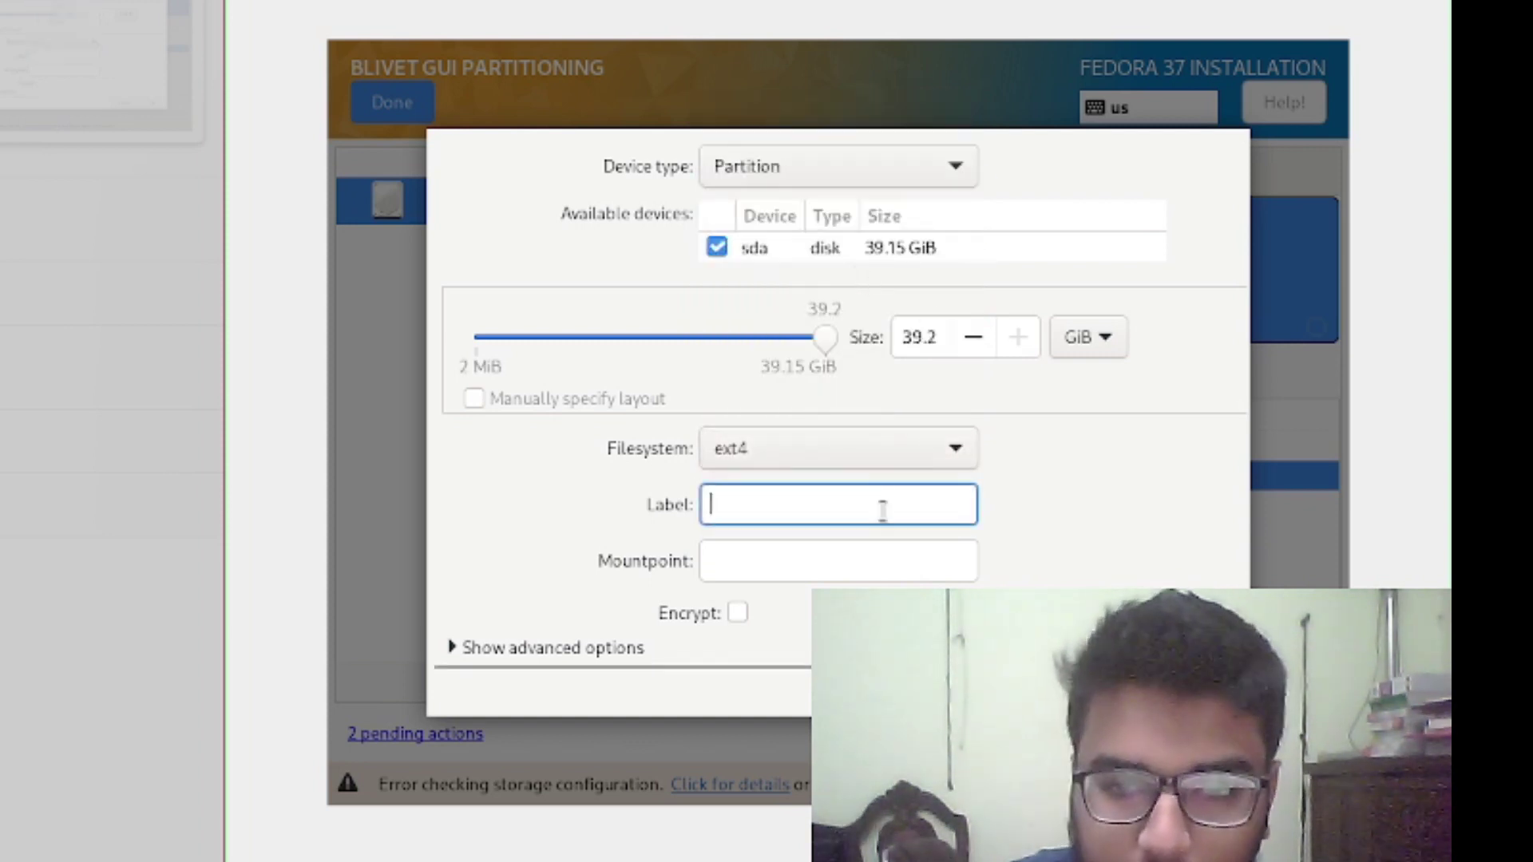
left_click(882, 571)
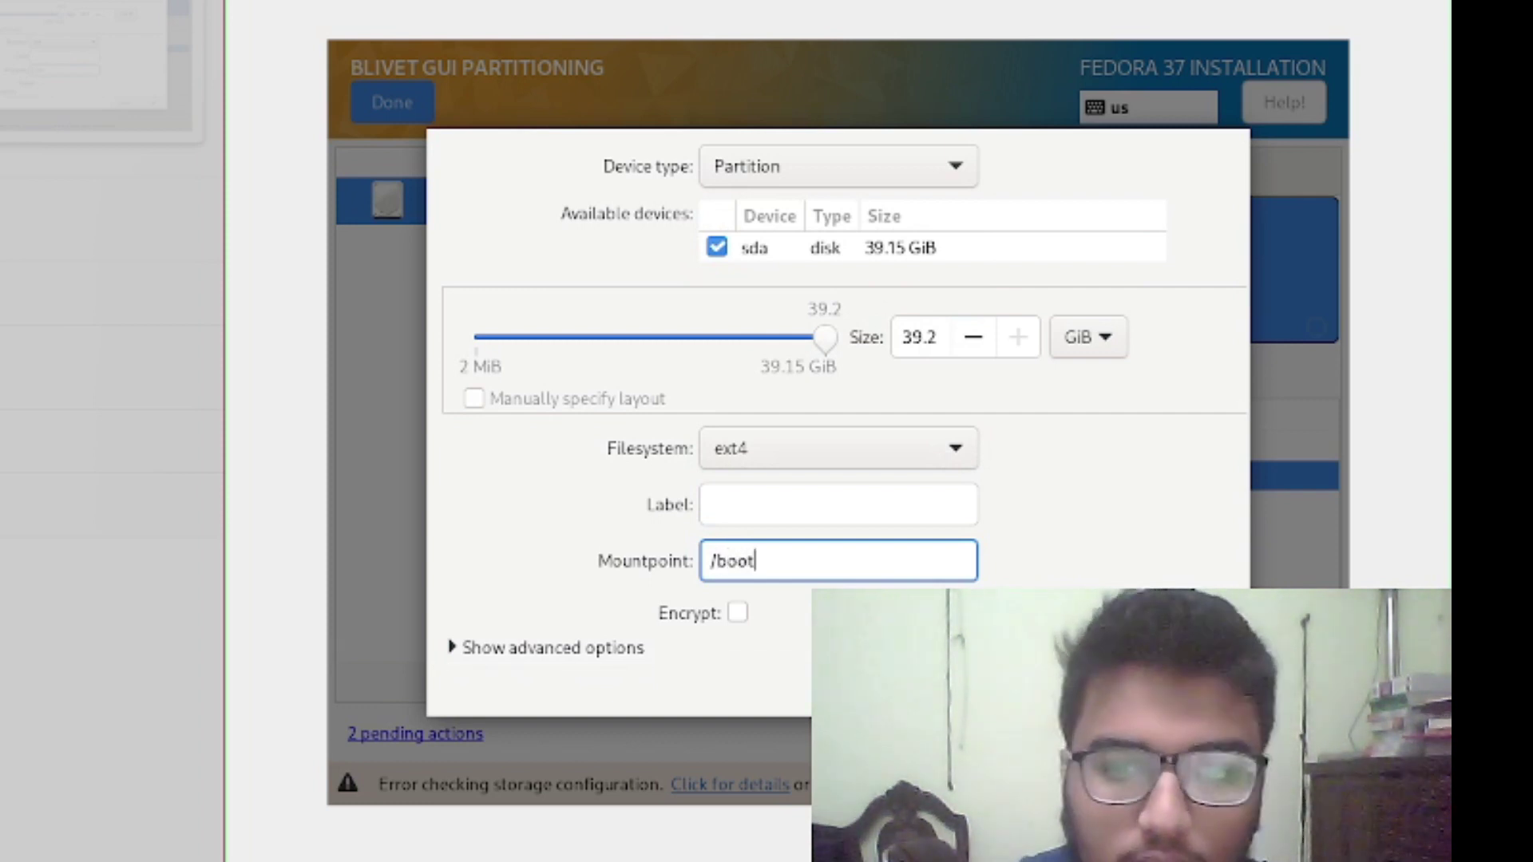
Set the partition size to 999 MiB and apply it
left_click(938, 336)
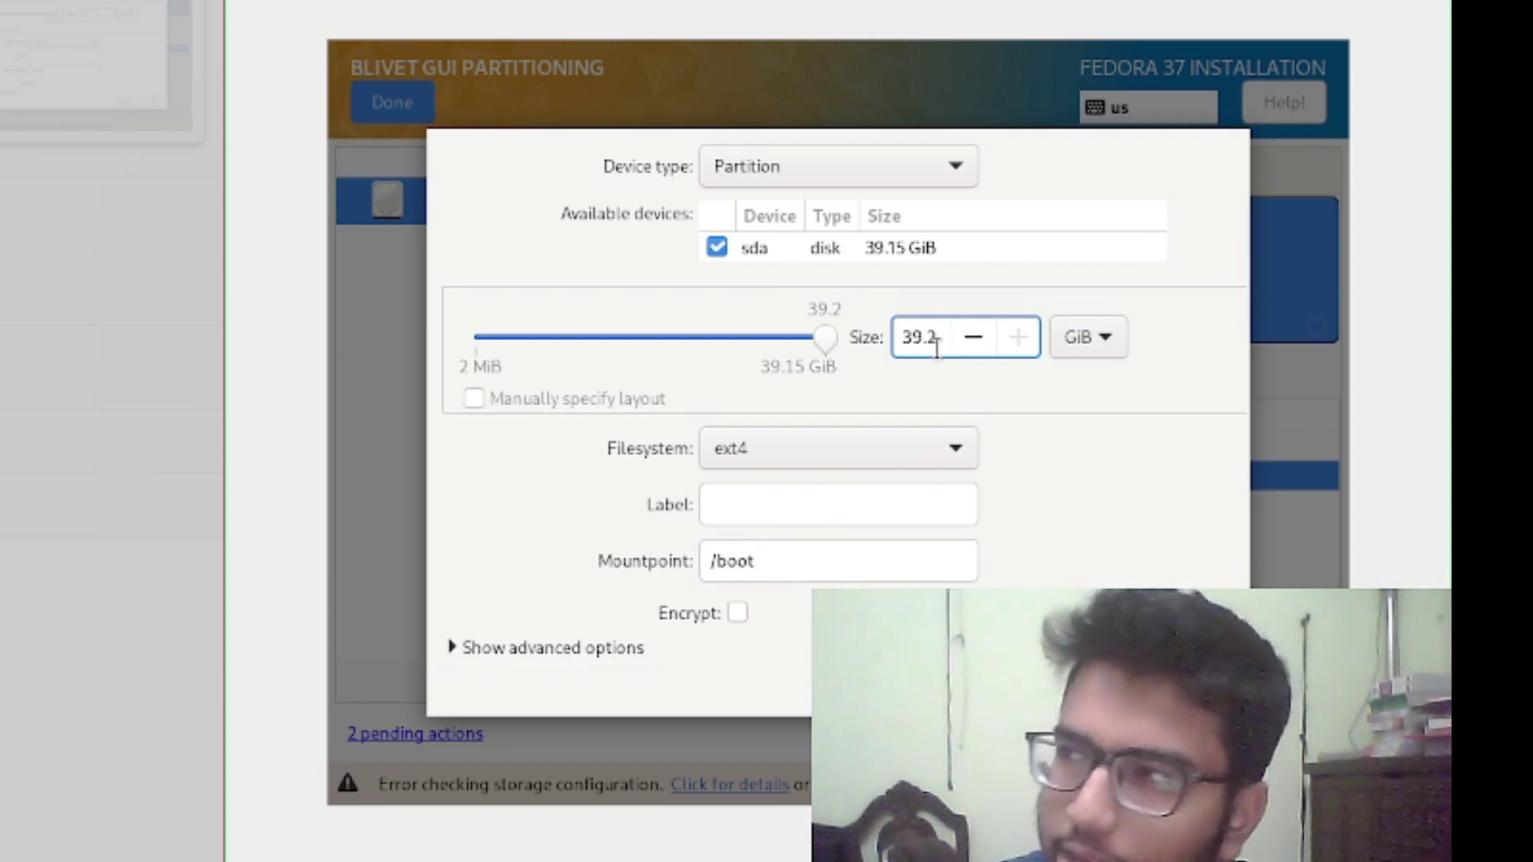
key("BackSpace")
key("BackSpace")
key("BackSpace")
key("BackSpace")
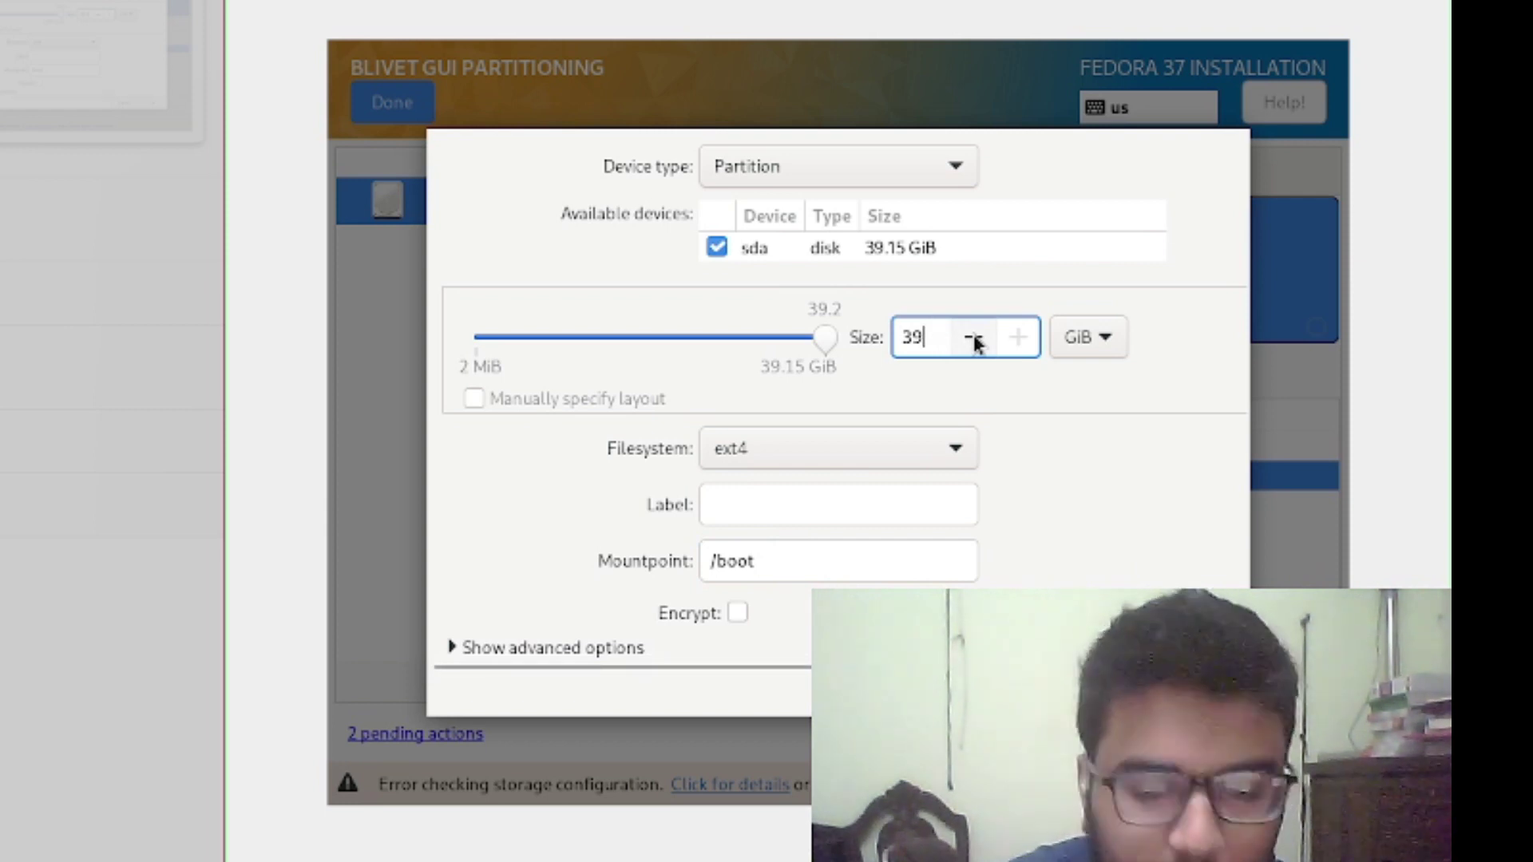
type("99999")
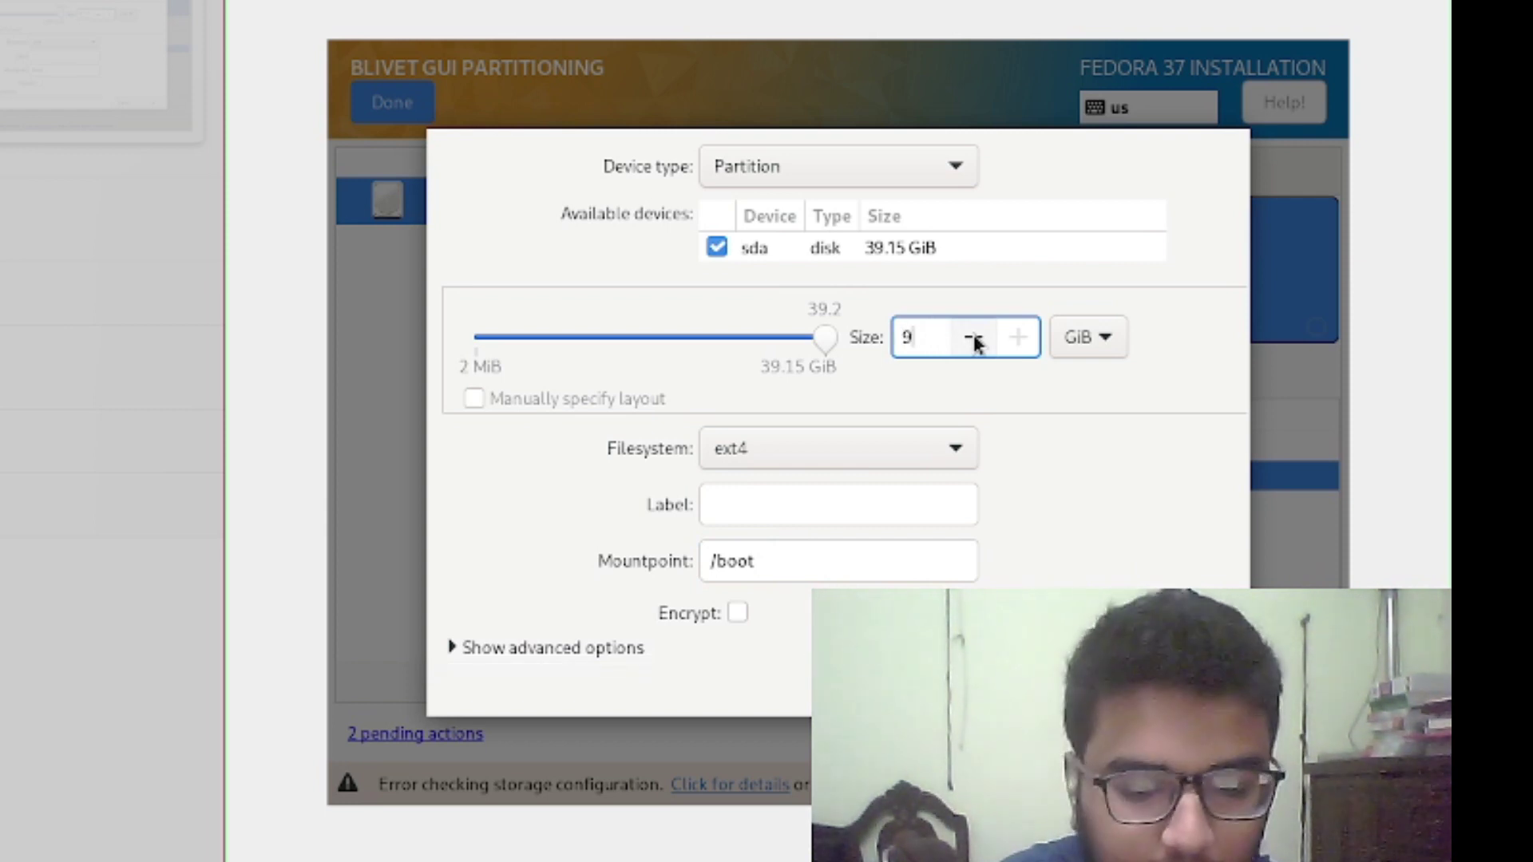
left_click(1106, 340)
left_click(1100, 303)
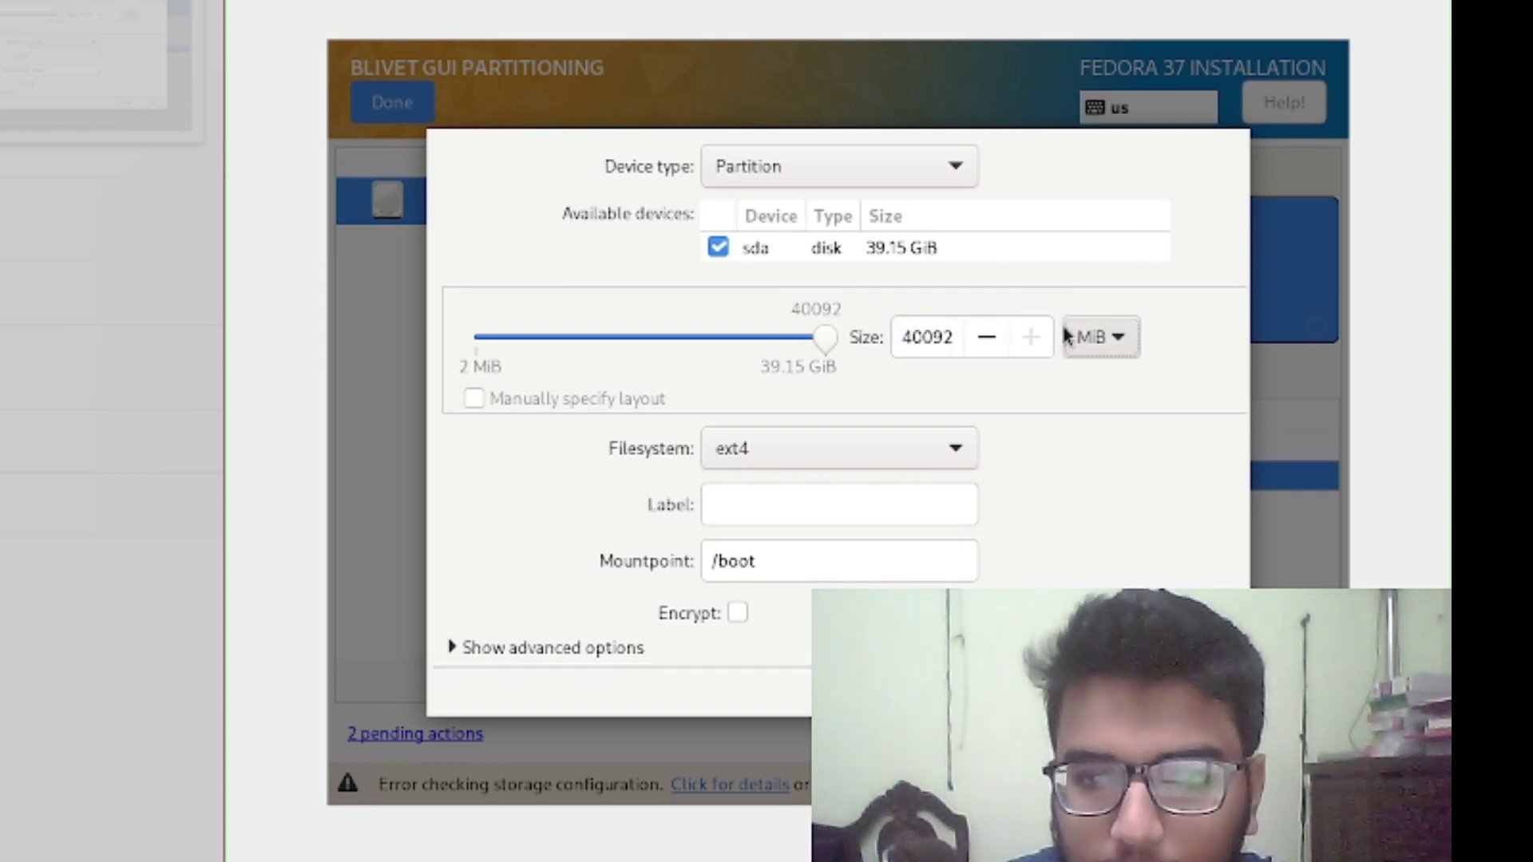
double_click(950, 344)
key("BackSpace")
type("999")
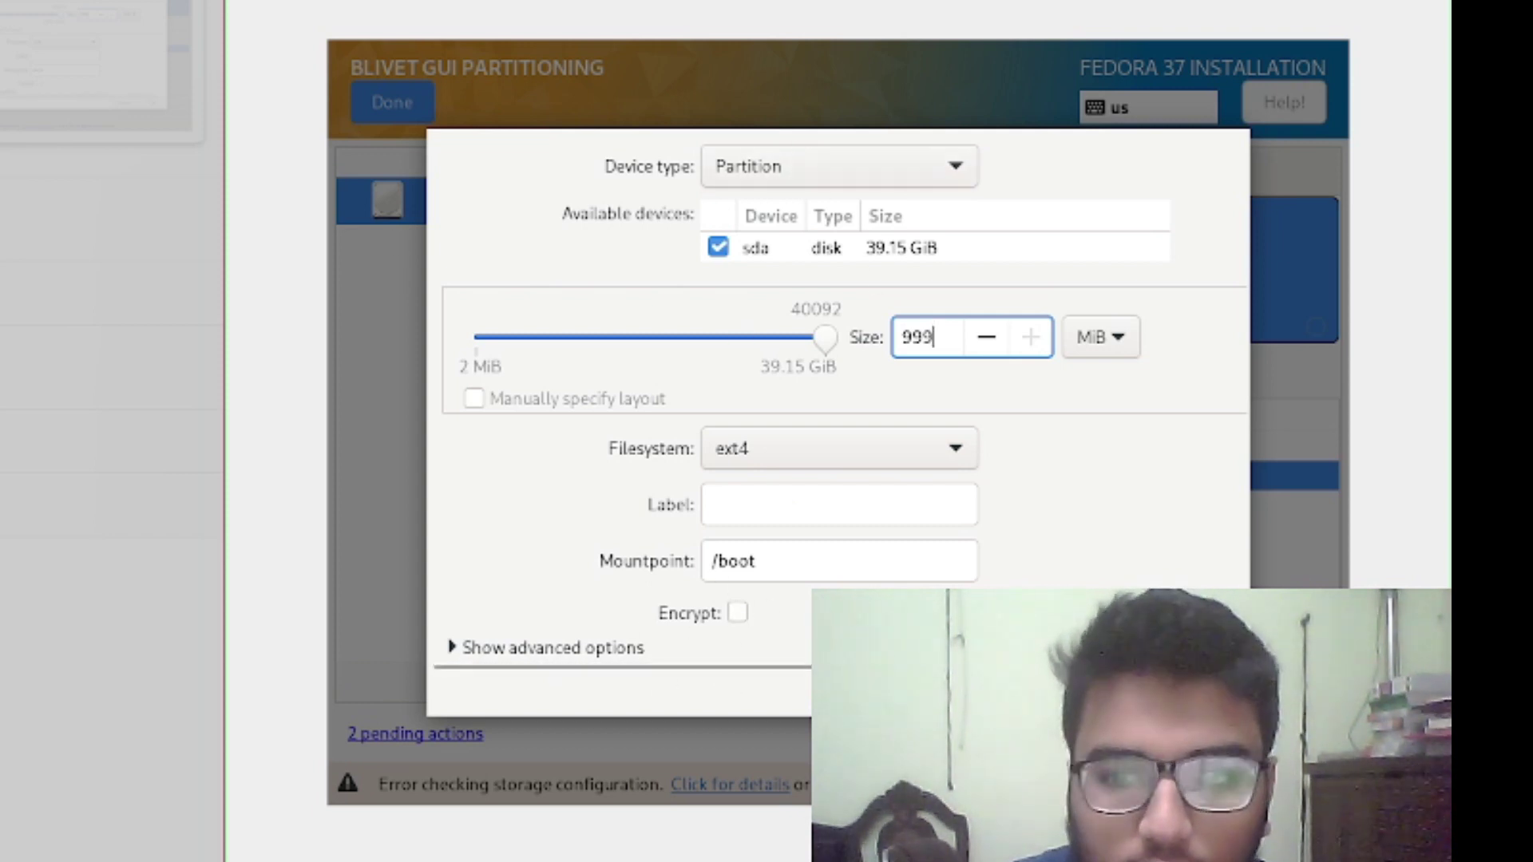
key("Return")
key("Return")
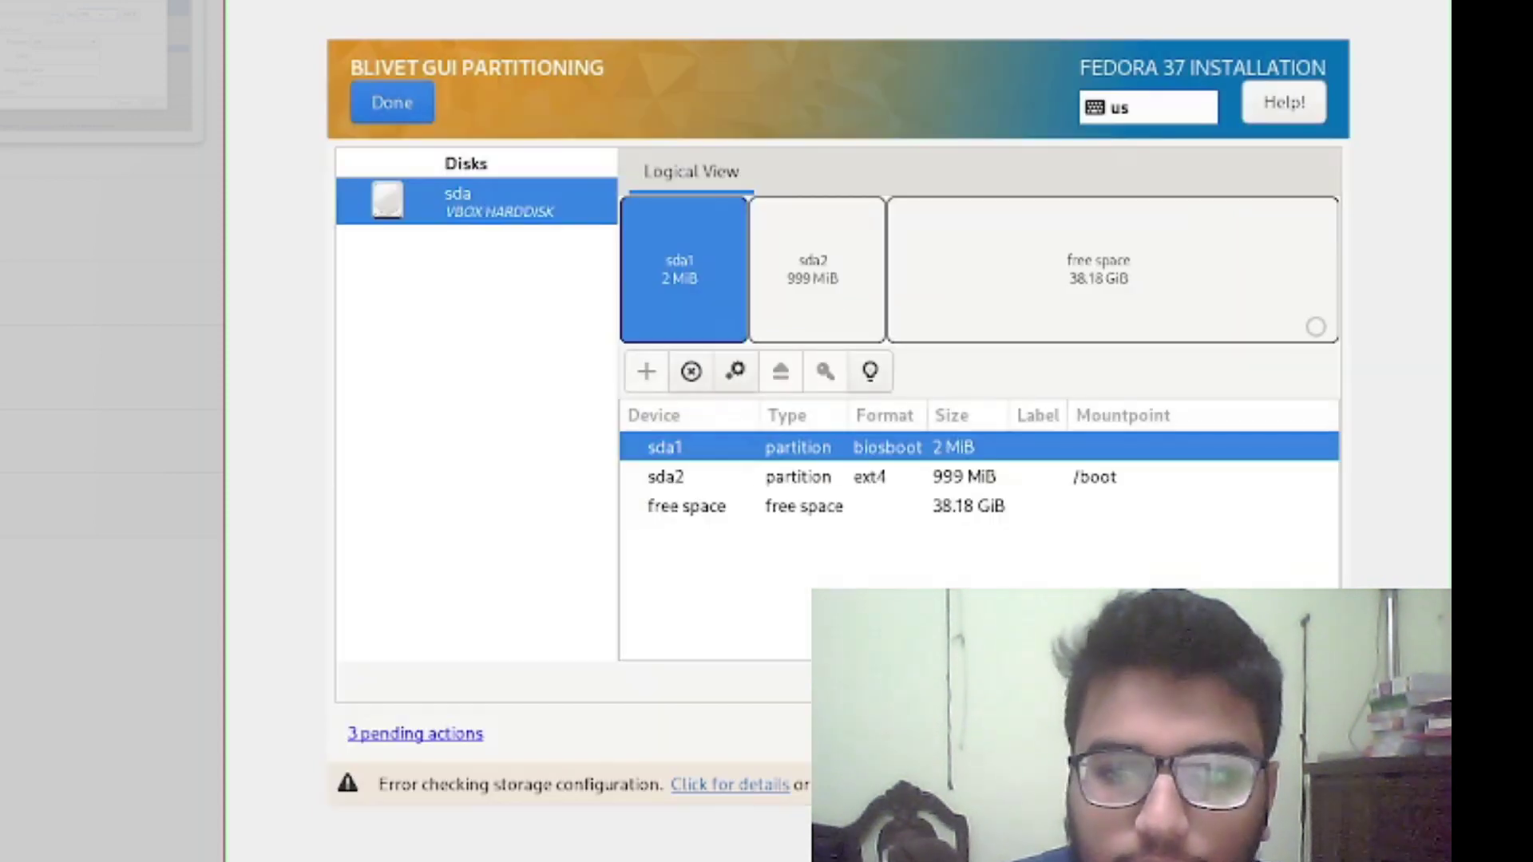
Start a new partition in the free disk space with size 15 GiB
right_click(839, 506)
left_click(930, 545)
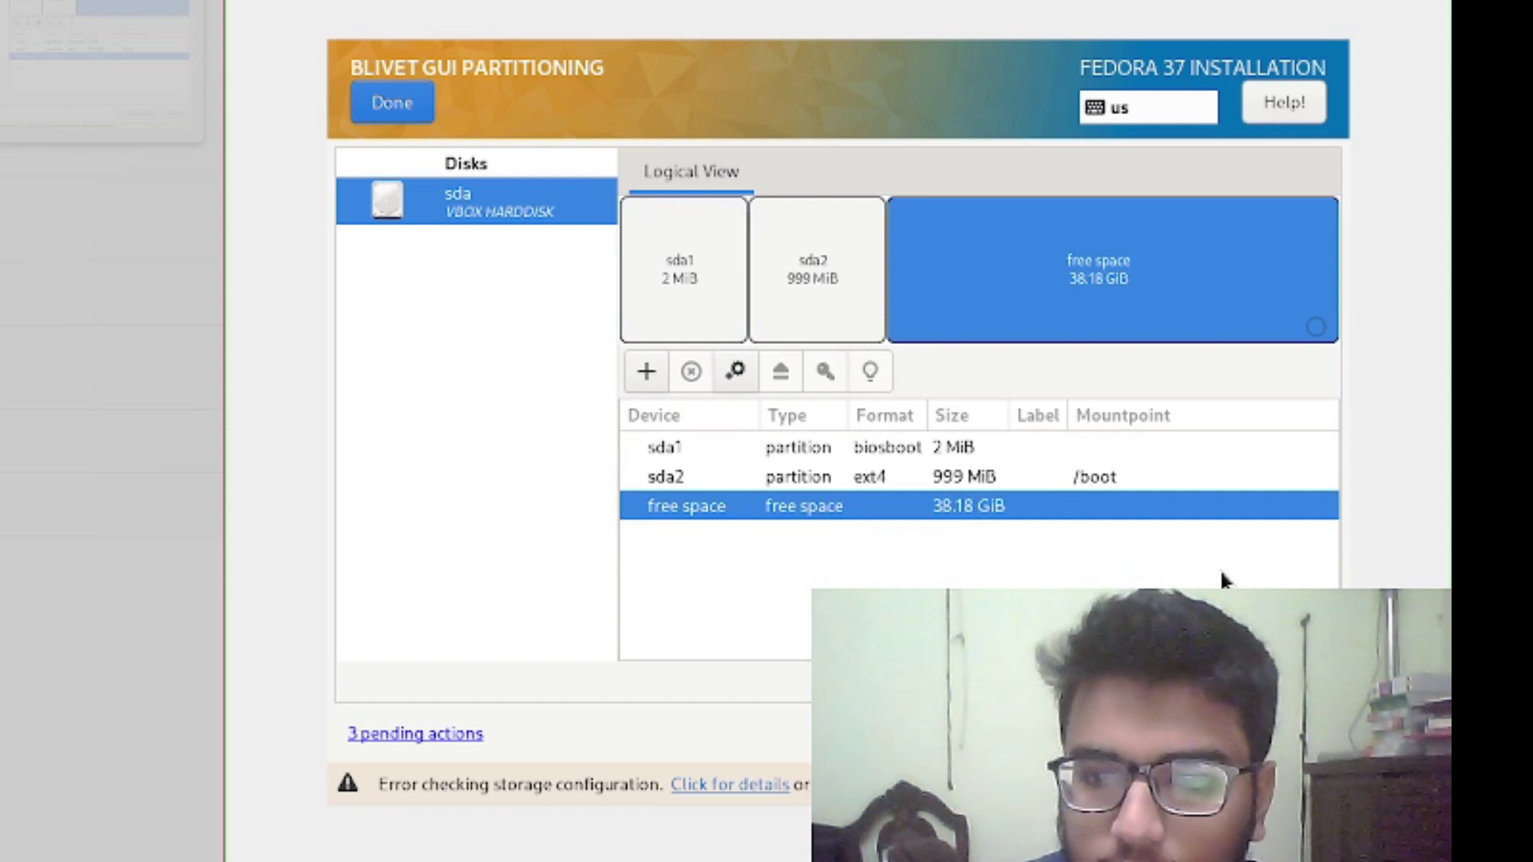
right_click(972, 511)
left_click(1032, 518)
left_click(942, 338)
key("BackSpace")
key("BackSpace")
key("BackSpace")
key("BackSpace")
type("15")
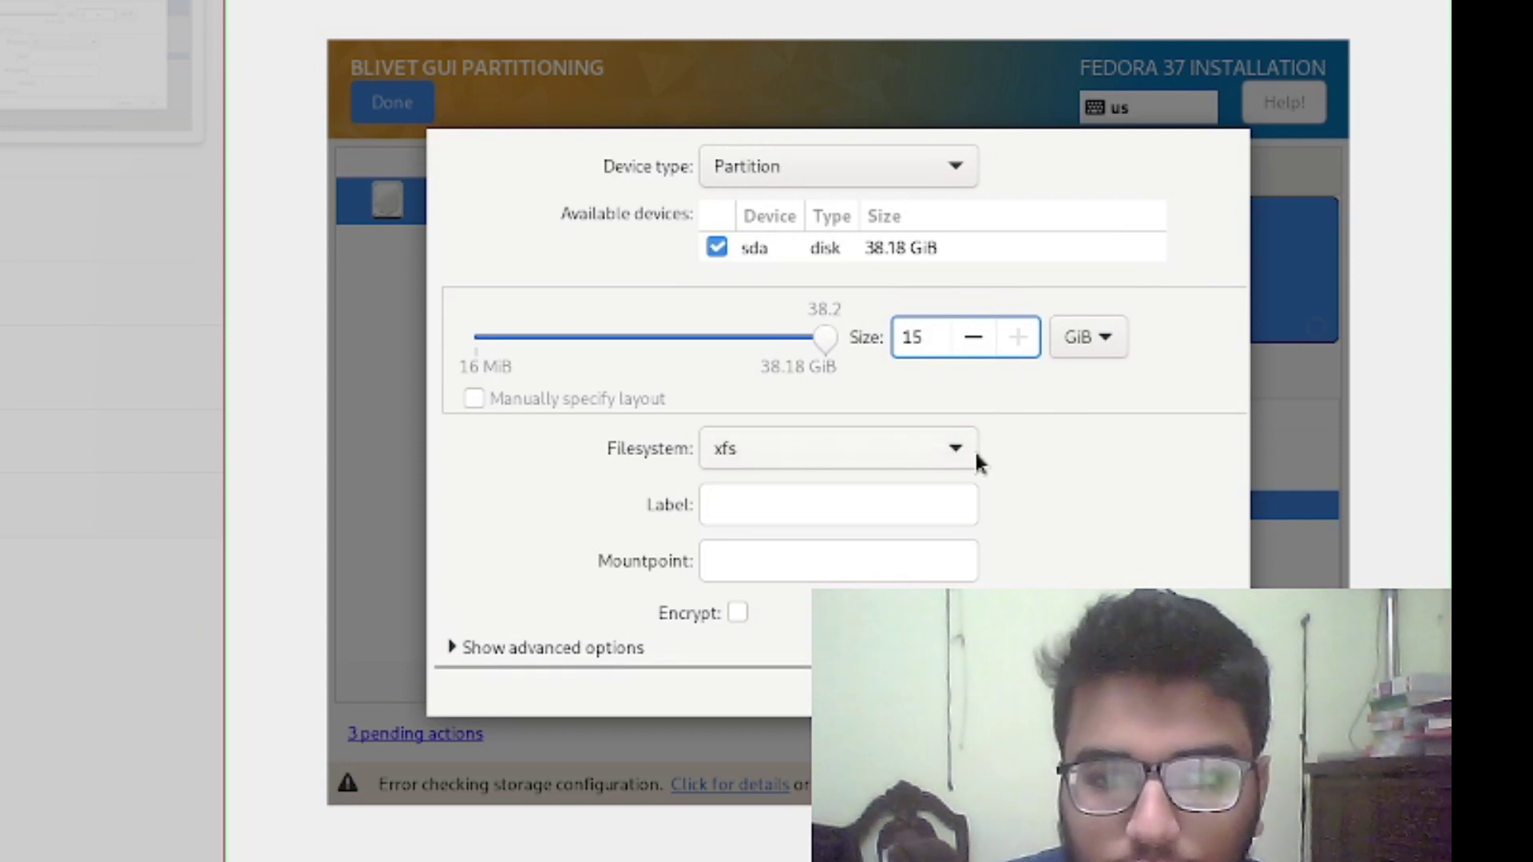
Set the filesystem to btrfs and create the 15 GiB partition mounted at /
left_click(974, 452)
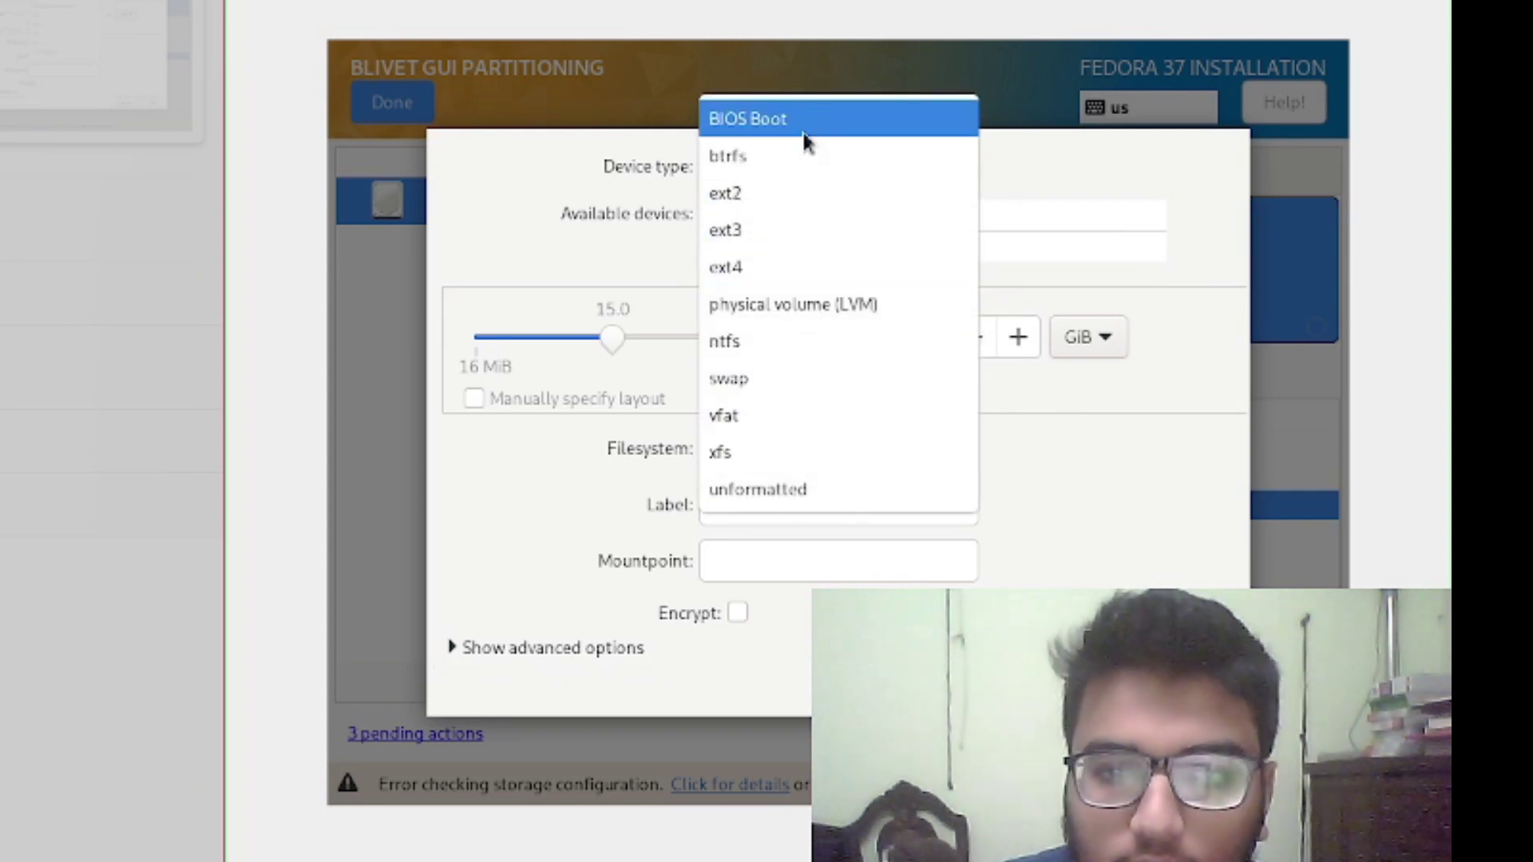
left_click(781, 158)
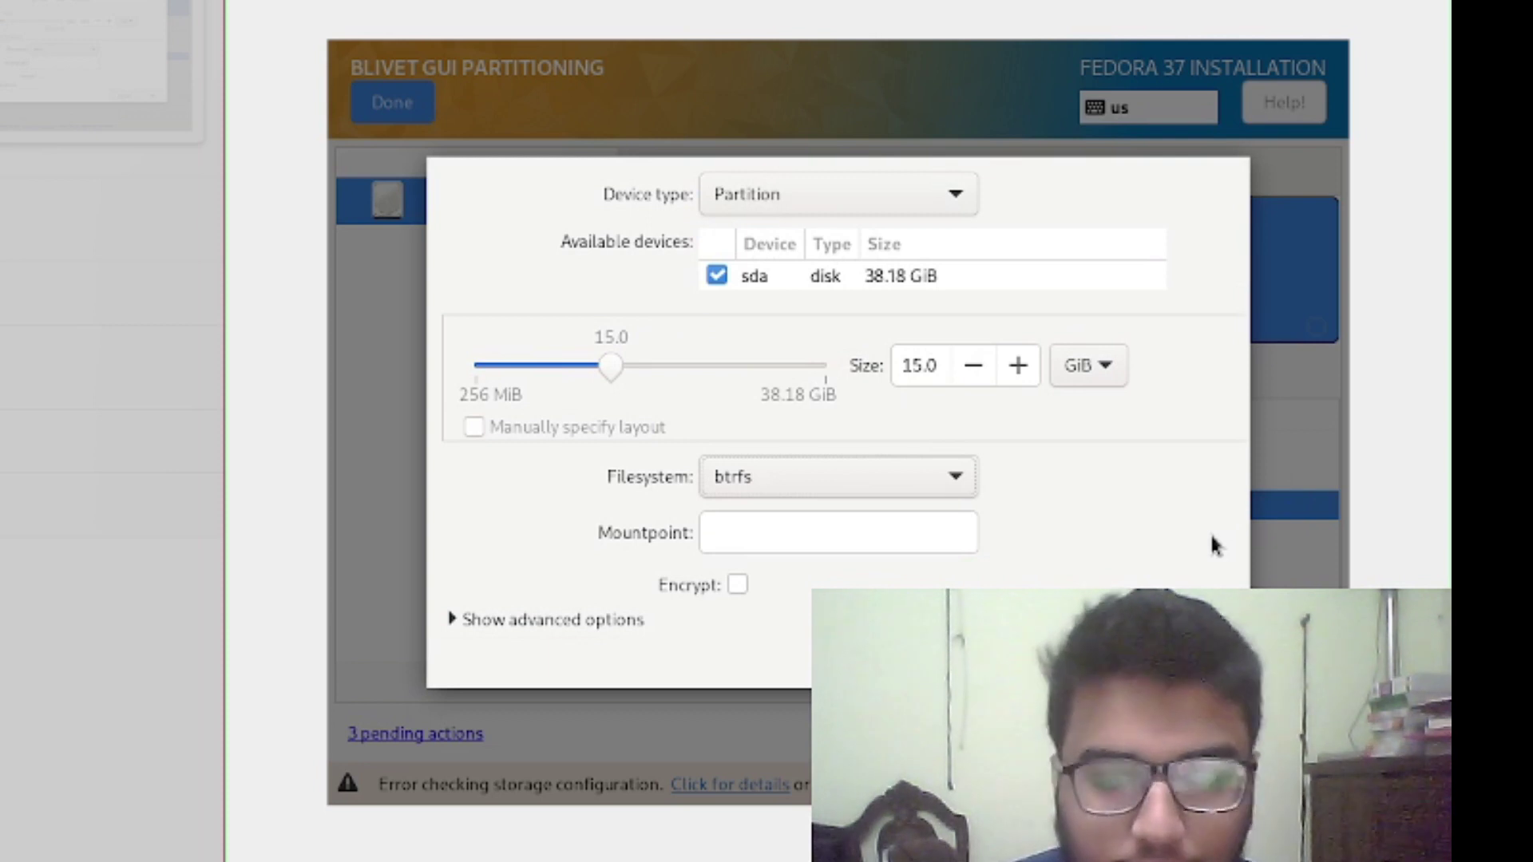
left_click(837, 539)
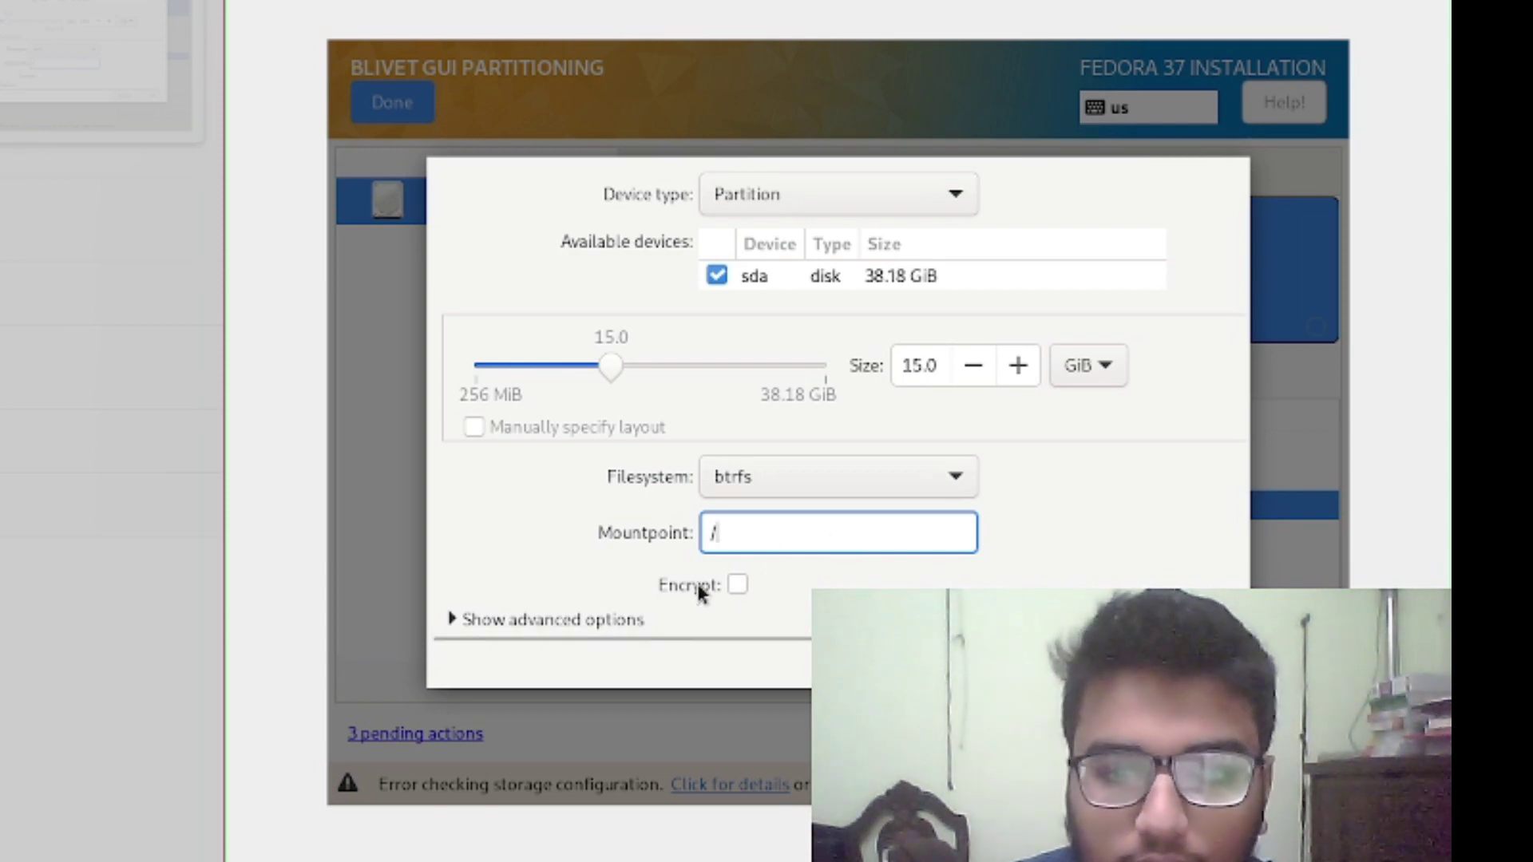
left_click(892, 479)
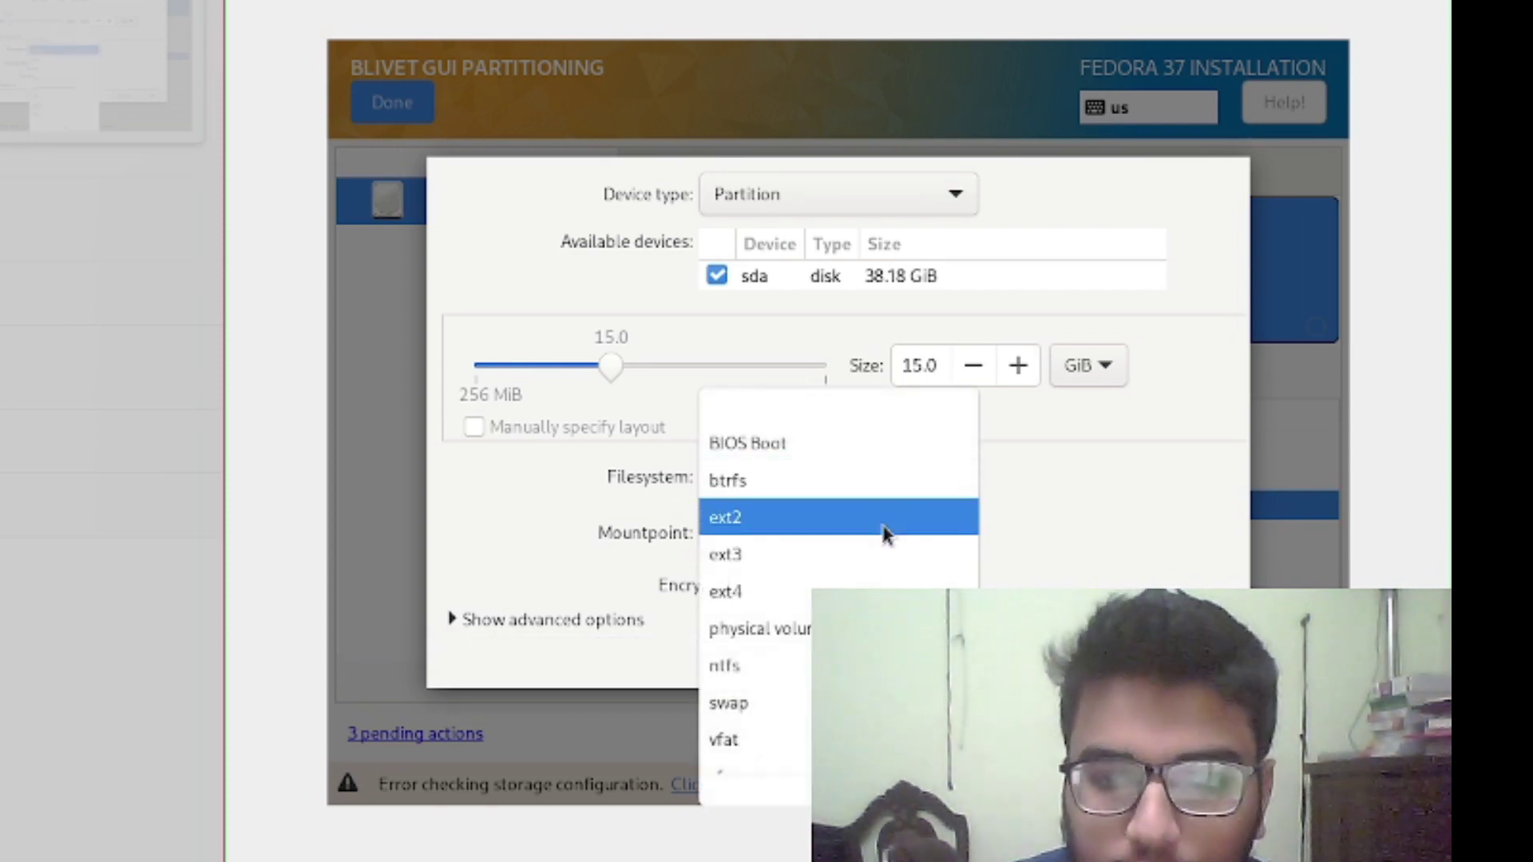
left_click(870, 589)
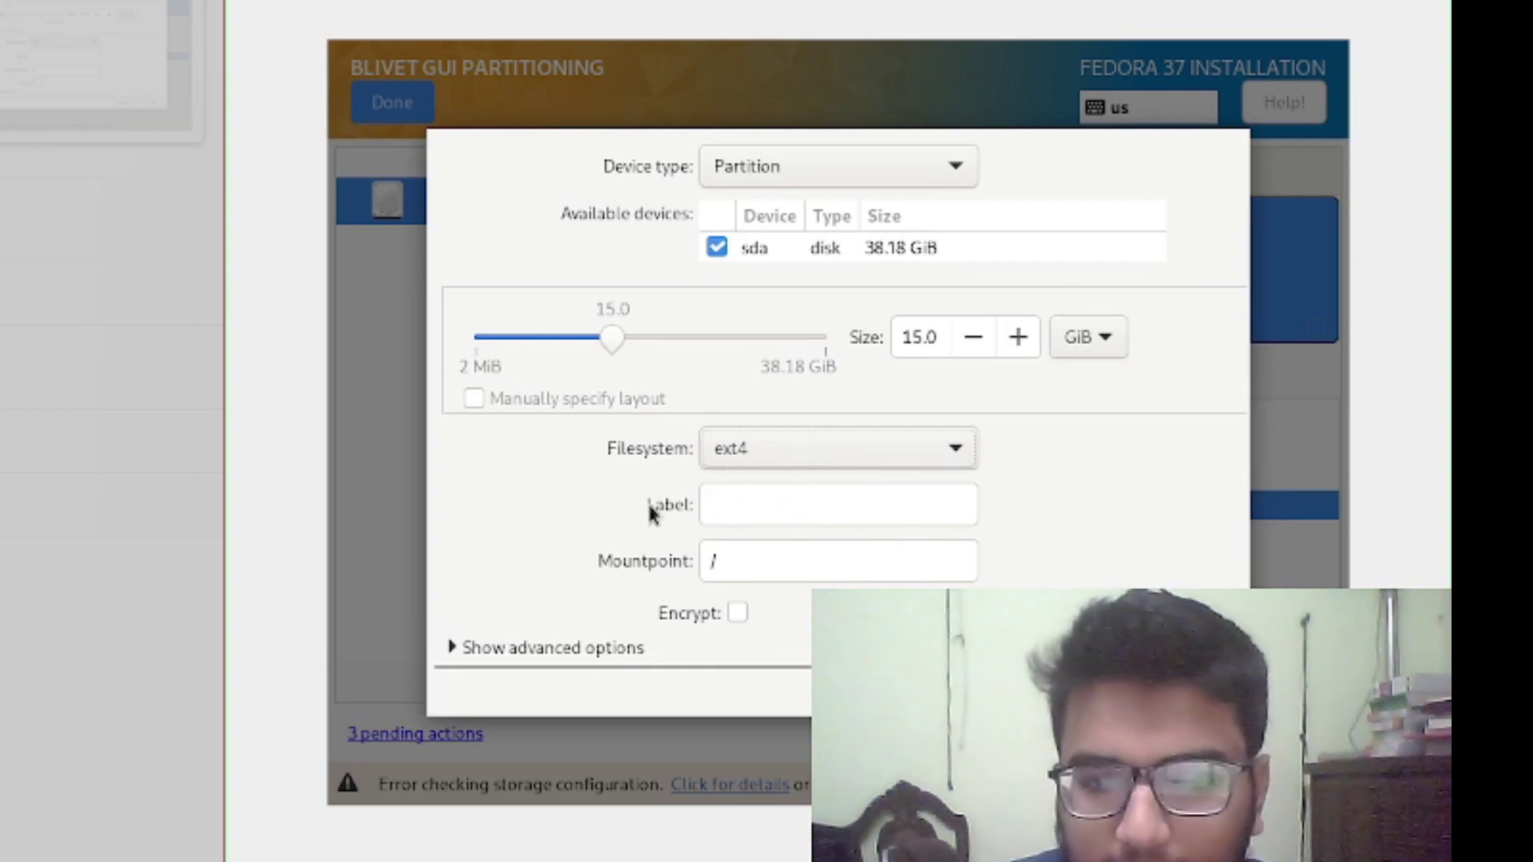
left_click(809, 503)
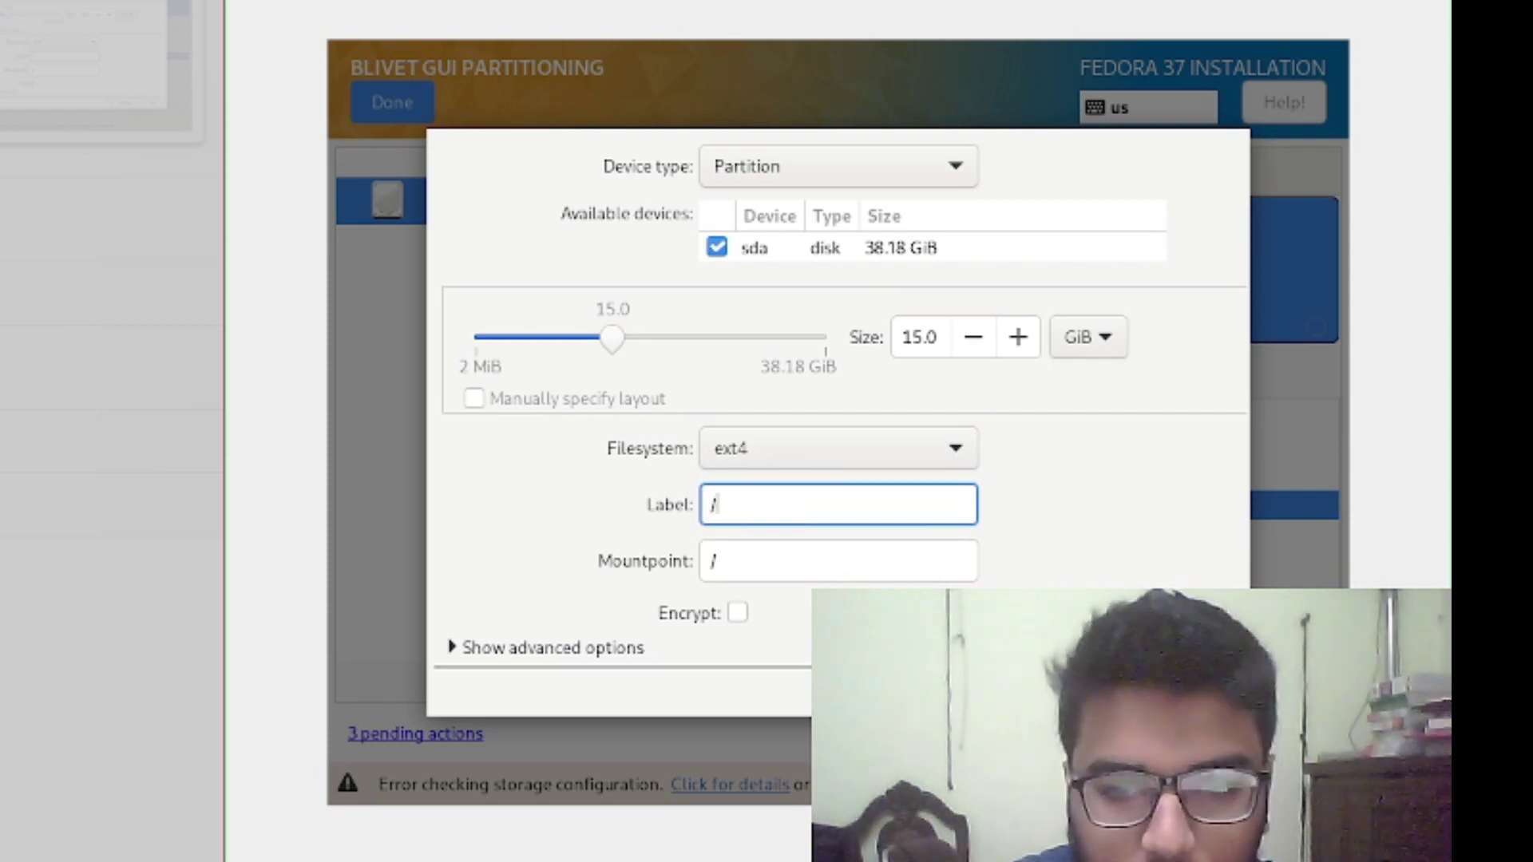
type("@root")
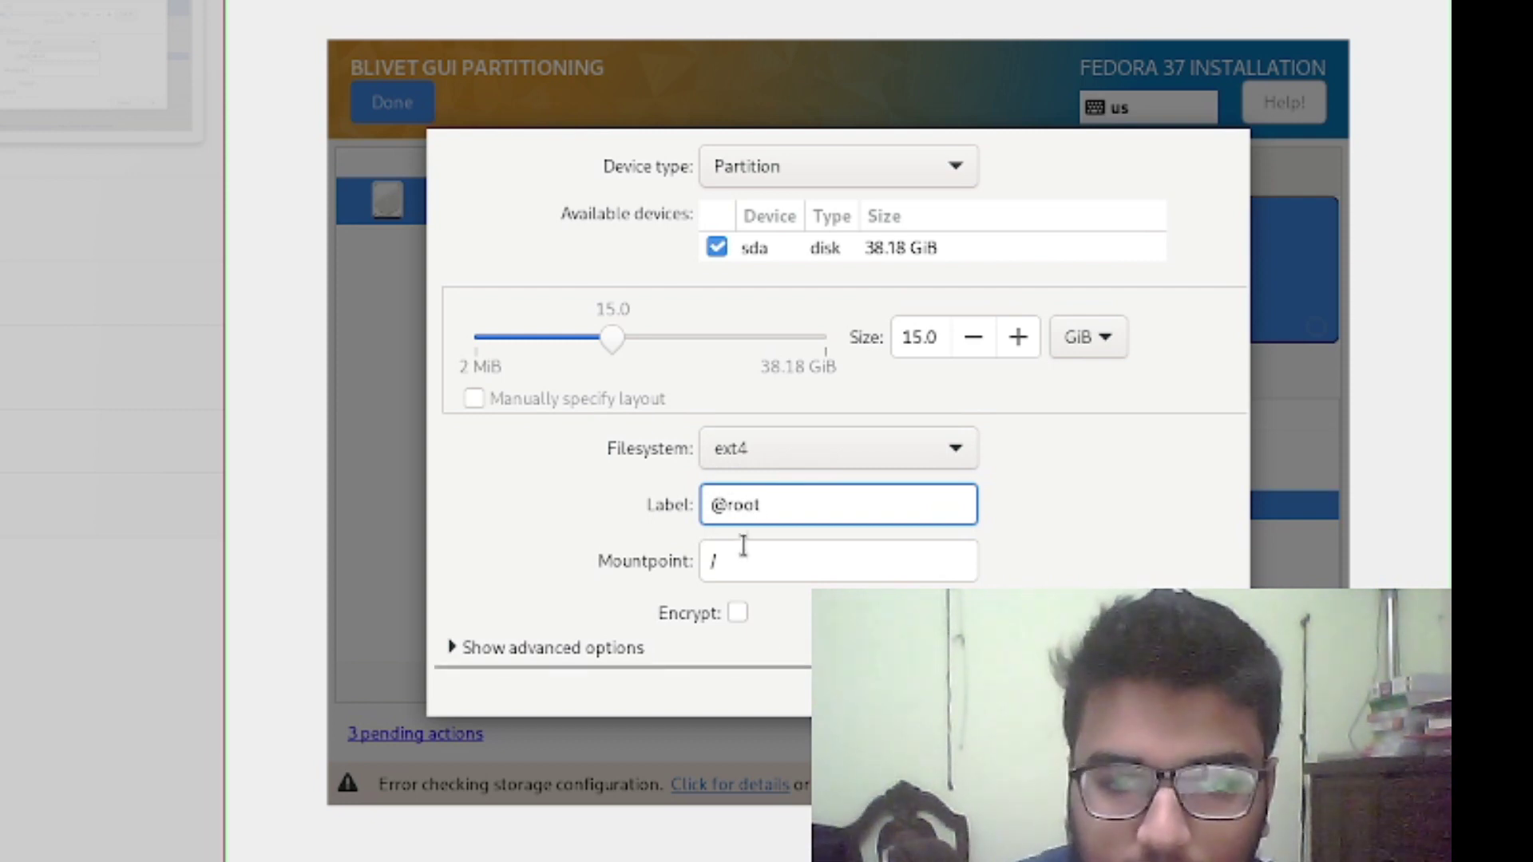
left_click(770, 443)
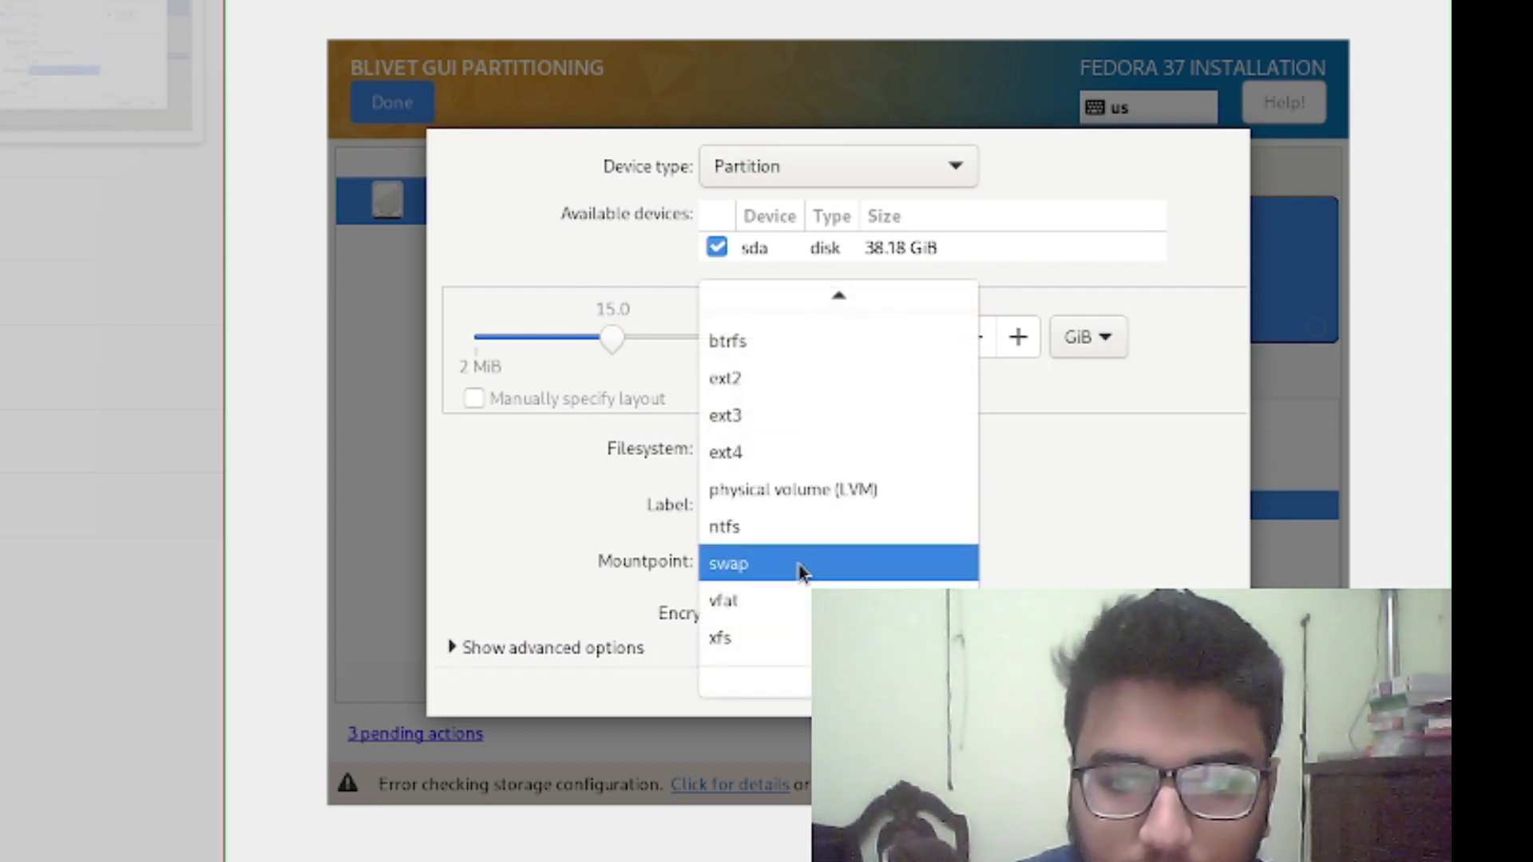
left_click(827, 356)
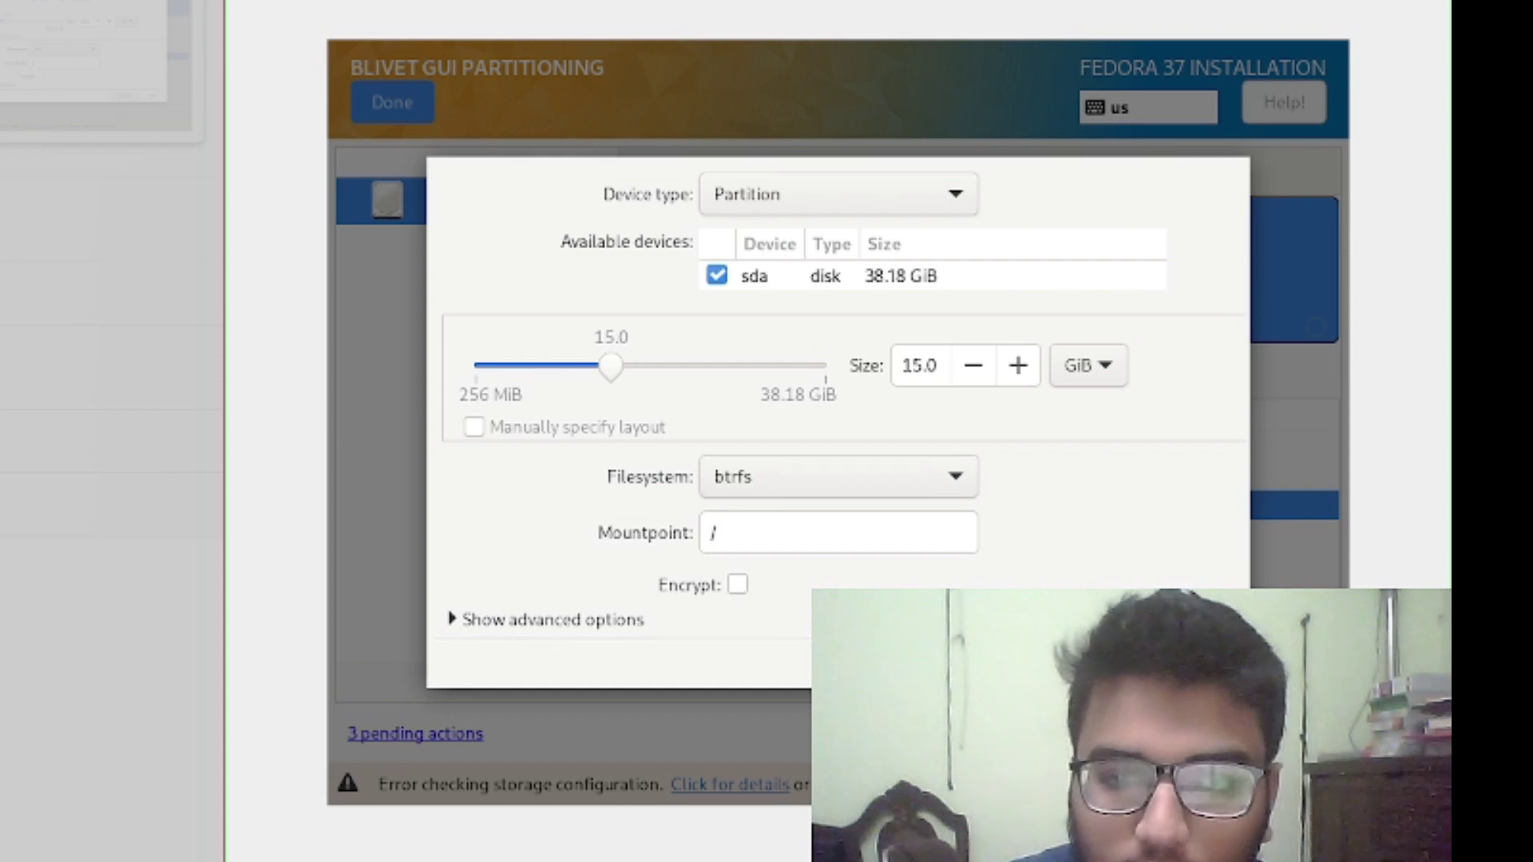
key("Return")
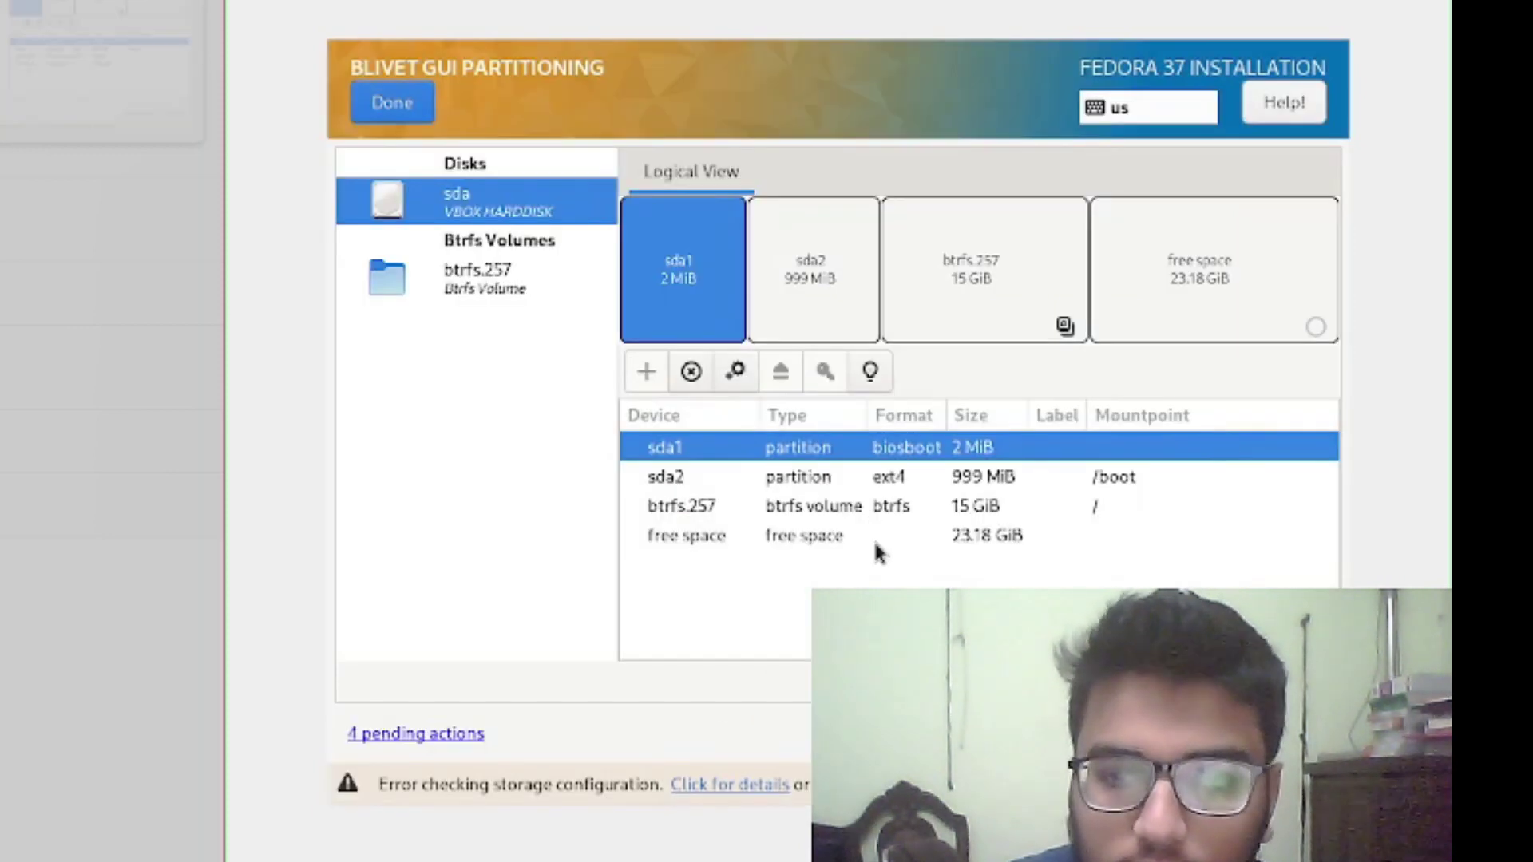
left_click(870, 533)
Add a new btrfs partition in the remaining free space with mount point /home
right_click(870, 533)
left_click(954, 552)
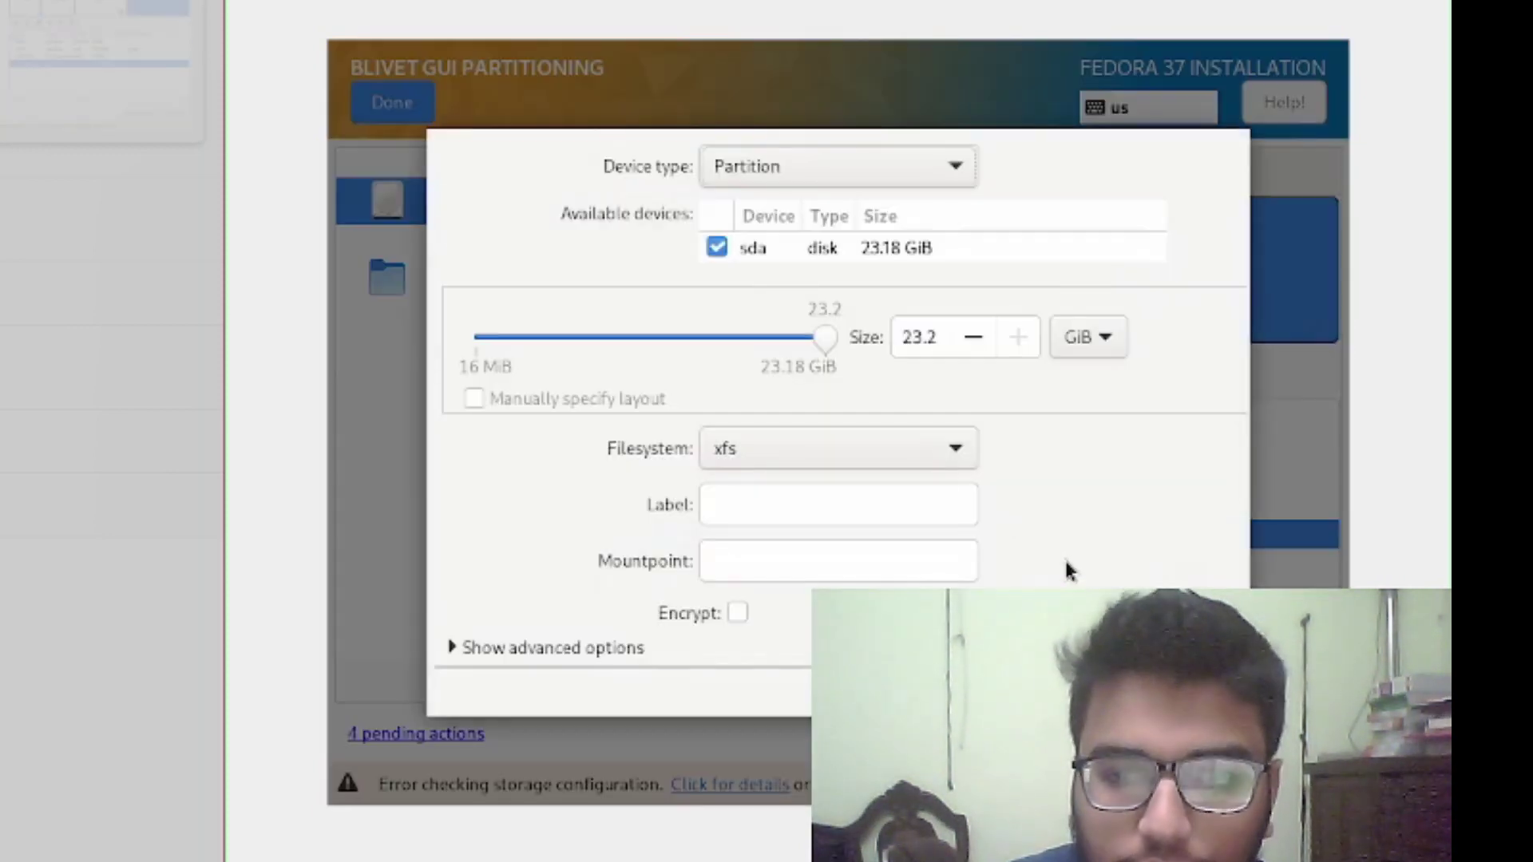
left_click(843, 463)
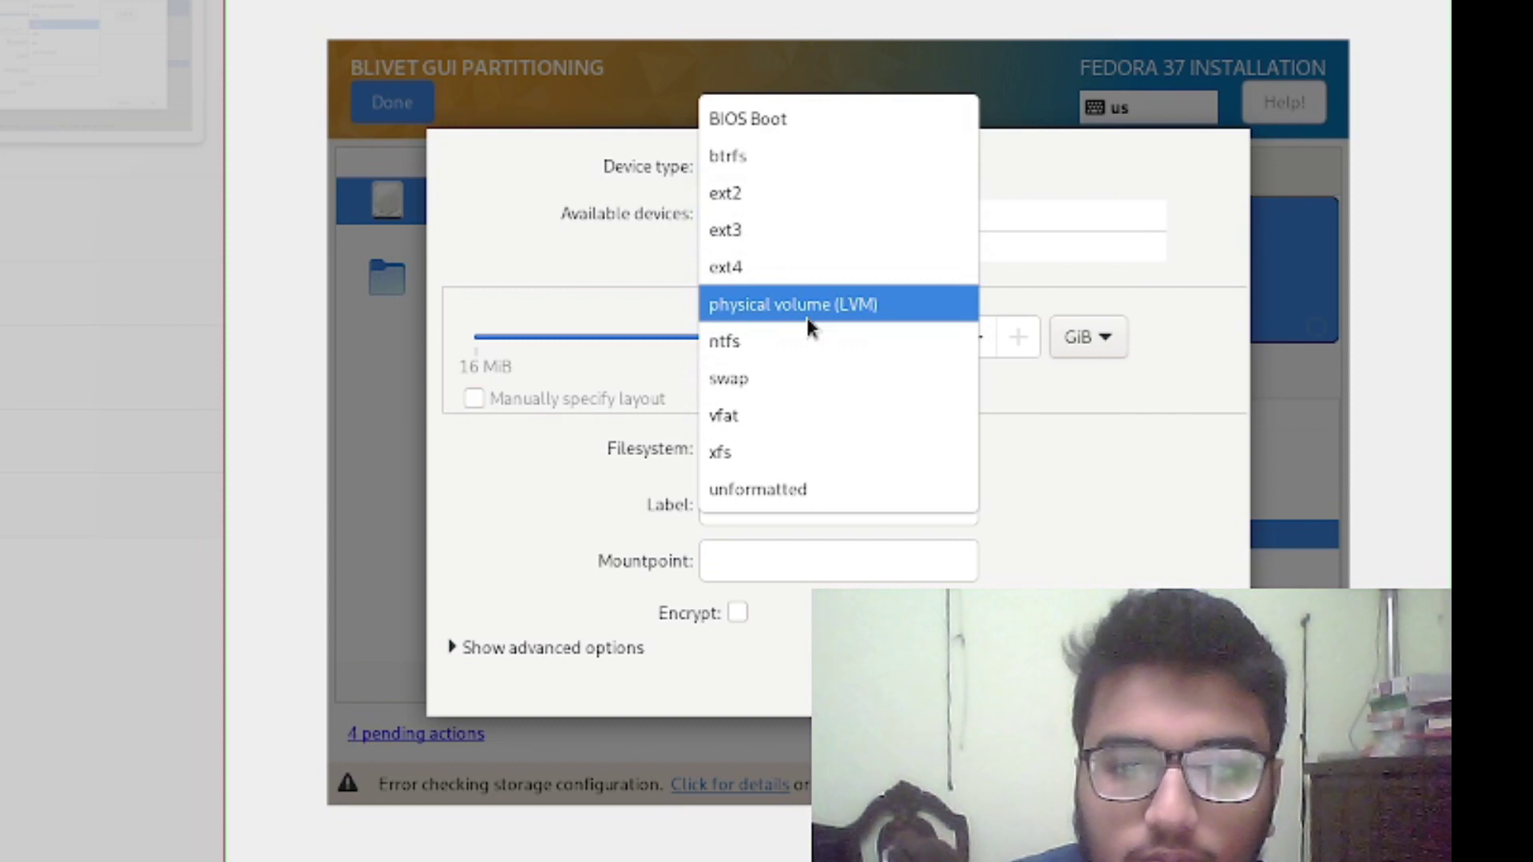
left_click(797, 153)
left_click(818, 533)
type("/homn")
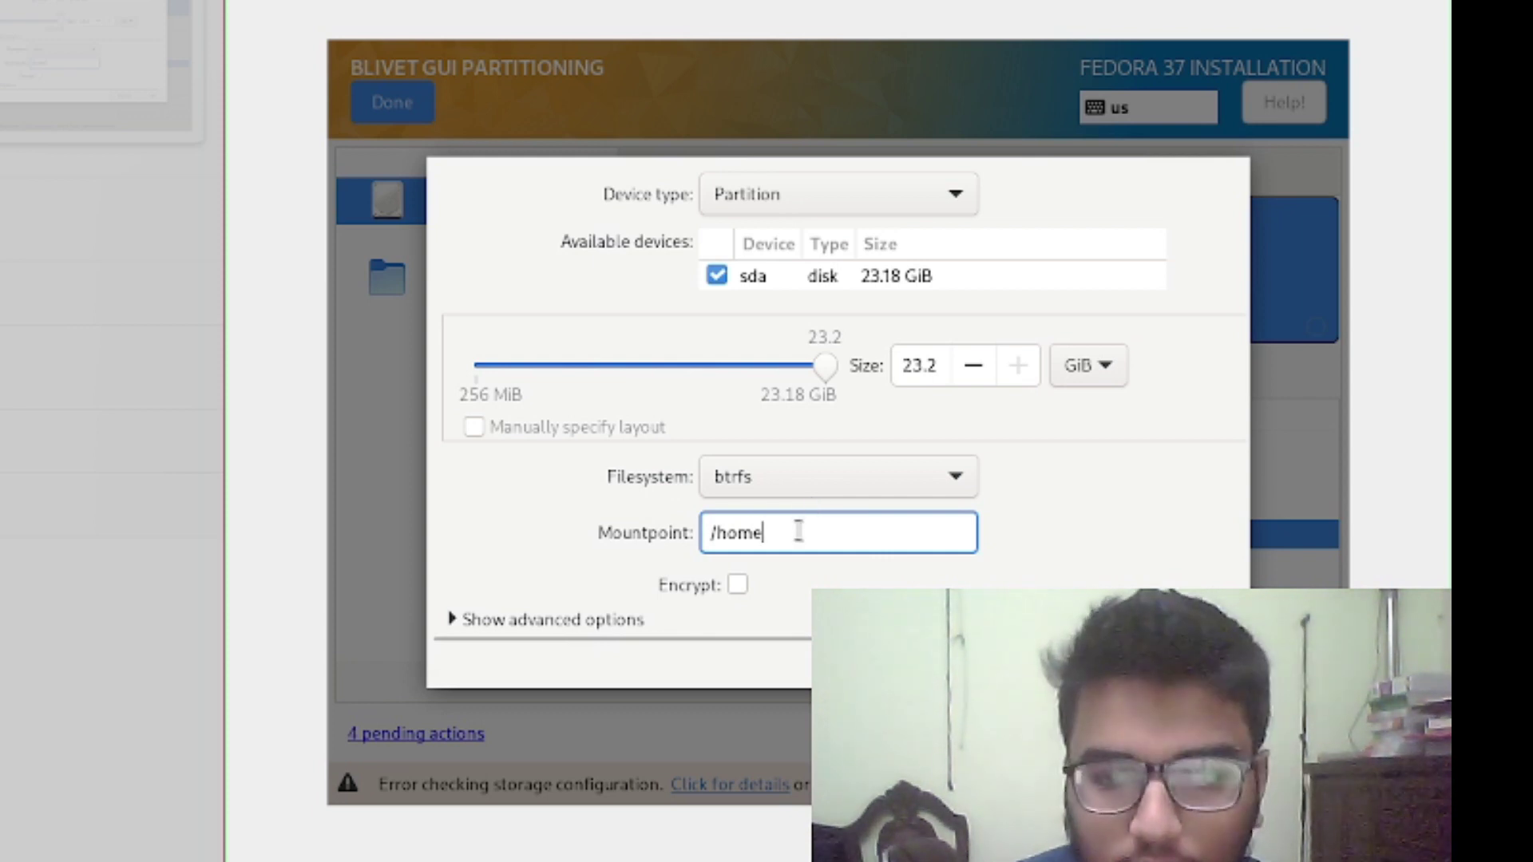
key("Delete")
type("@")
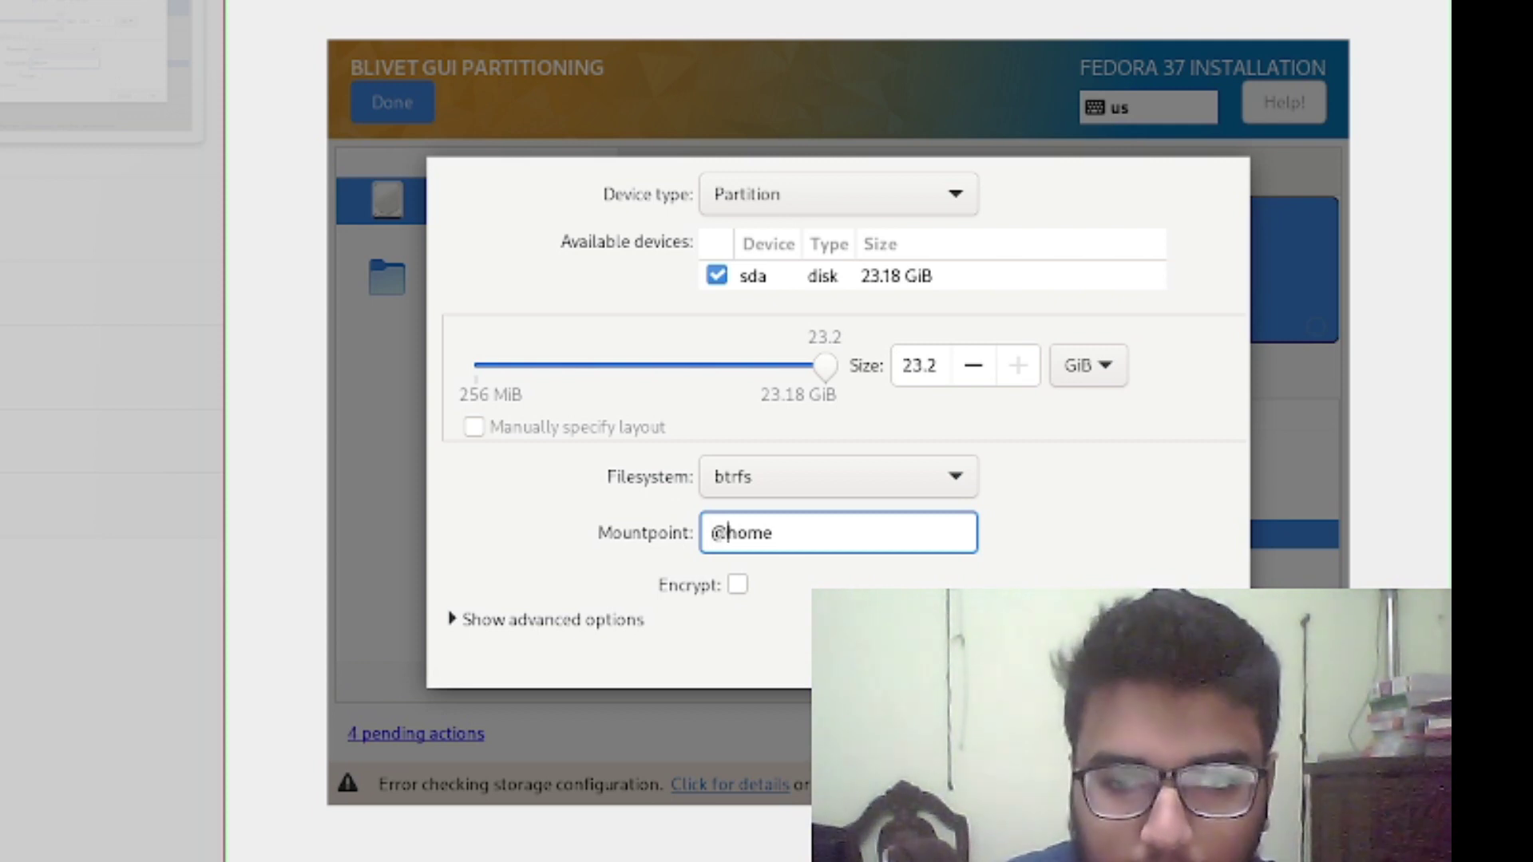
key("BackSpace")
type("/")
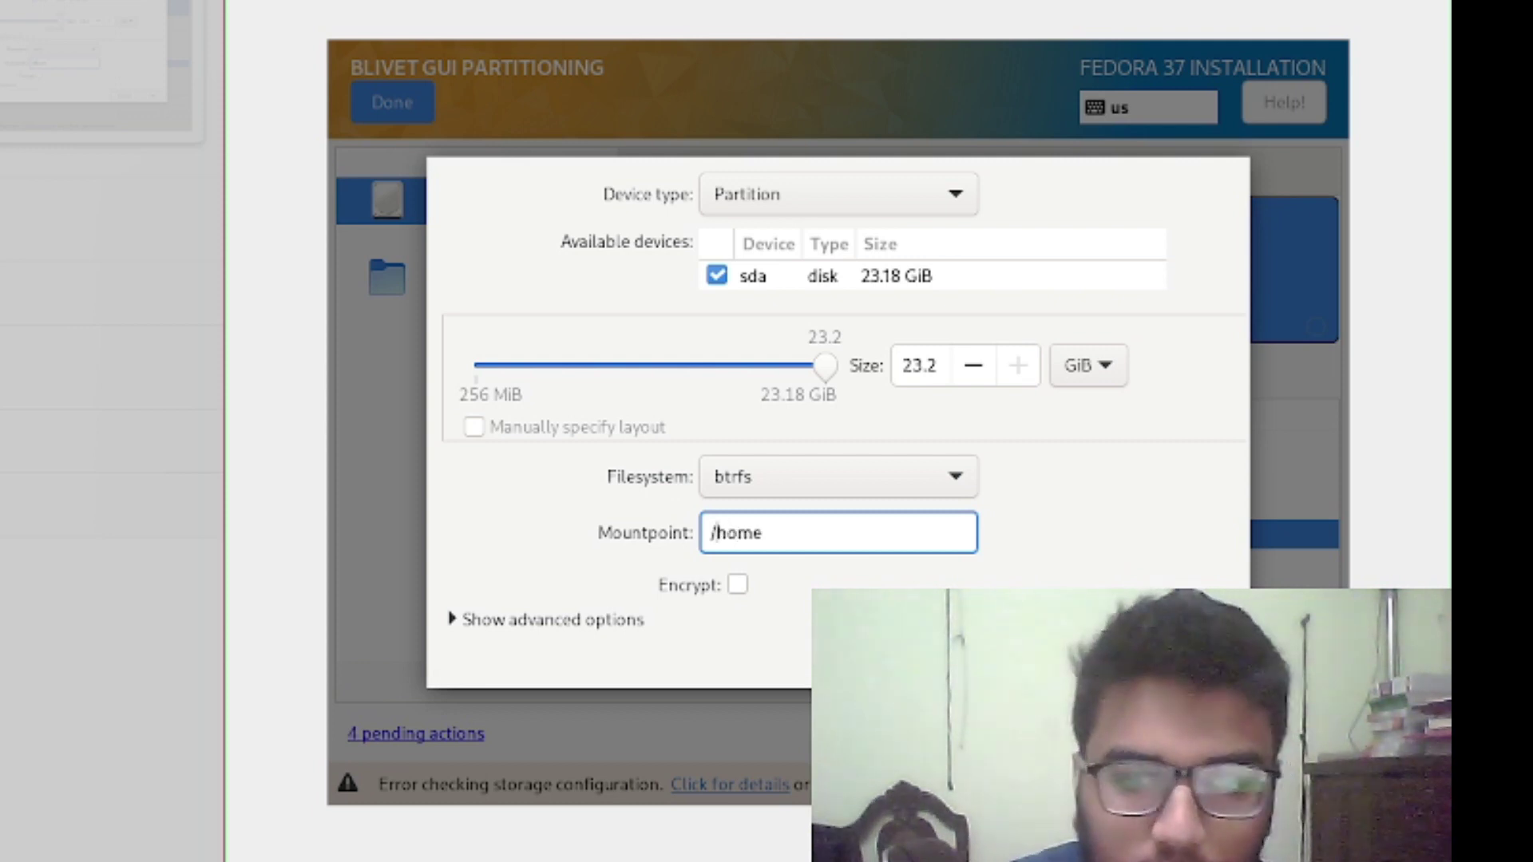
Enable encryption with automatic sector size, enter the passphrase twice, and create the volume
left_click(738, 584)
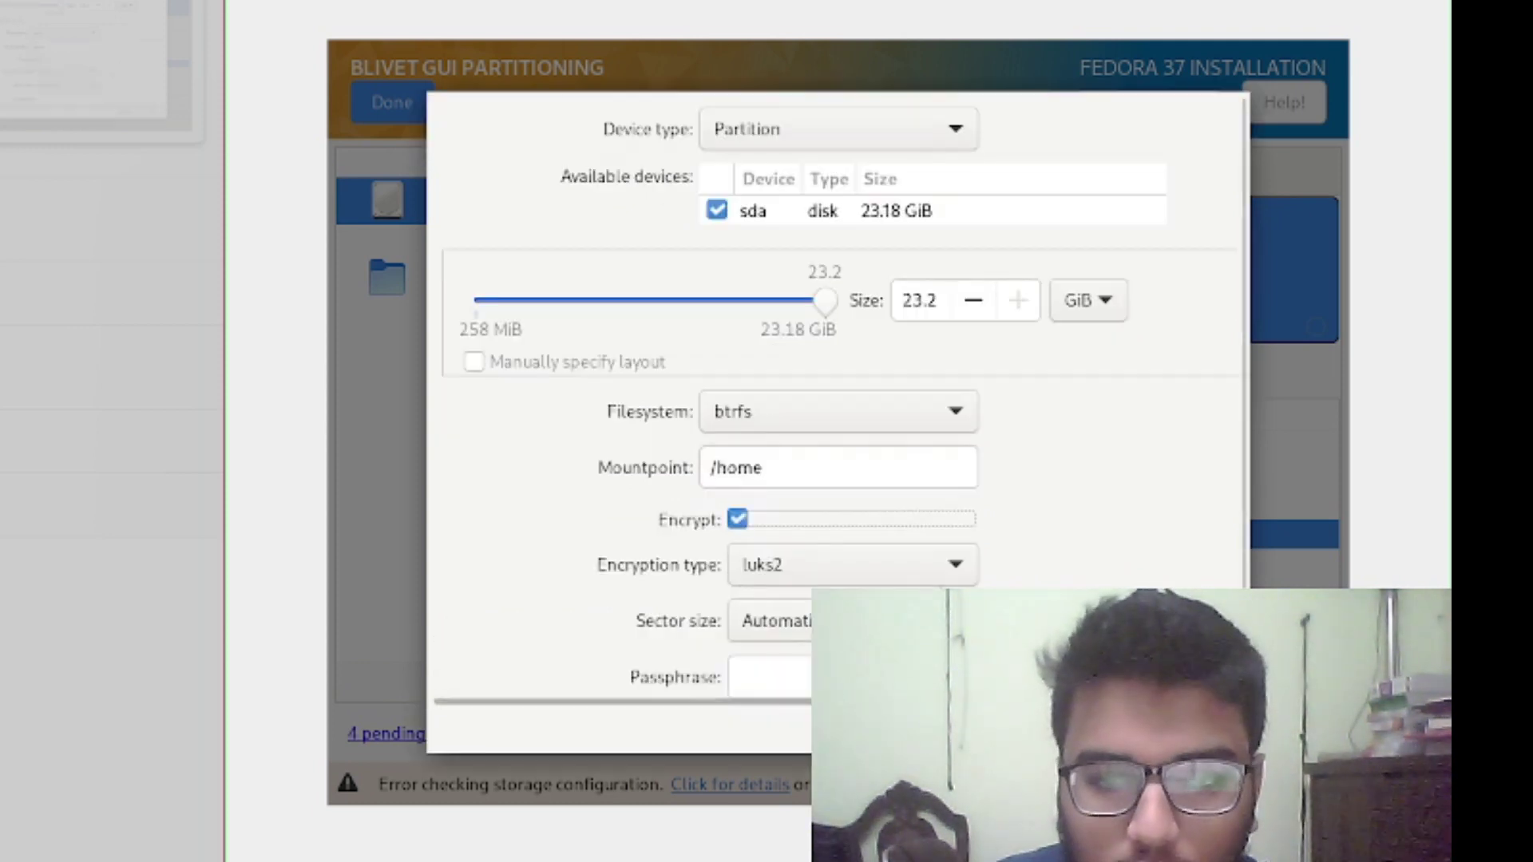
scroll(904, 528, "down", 2)
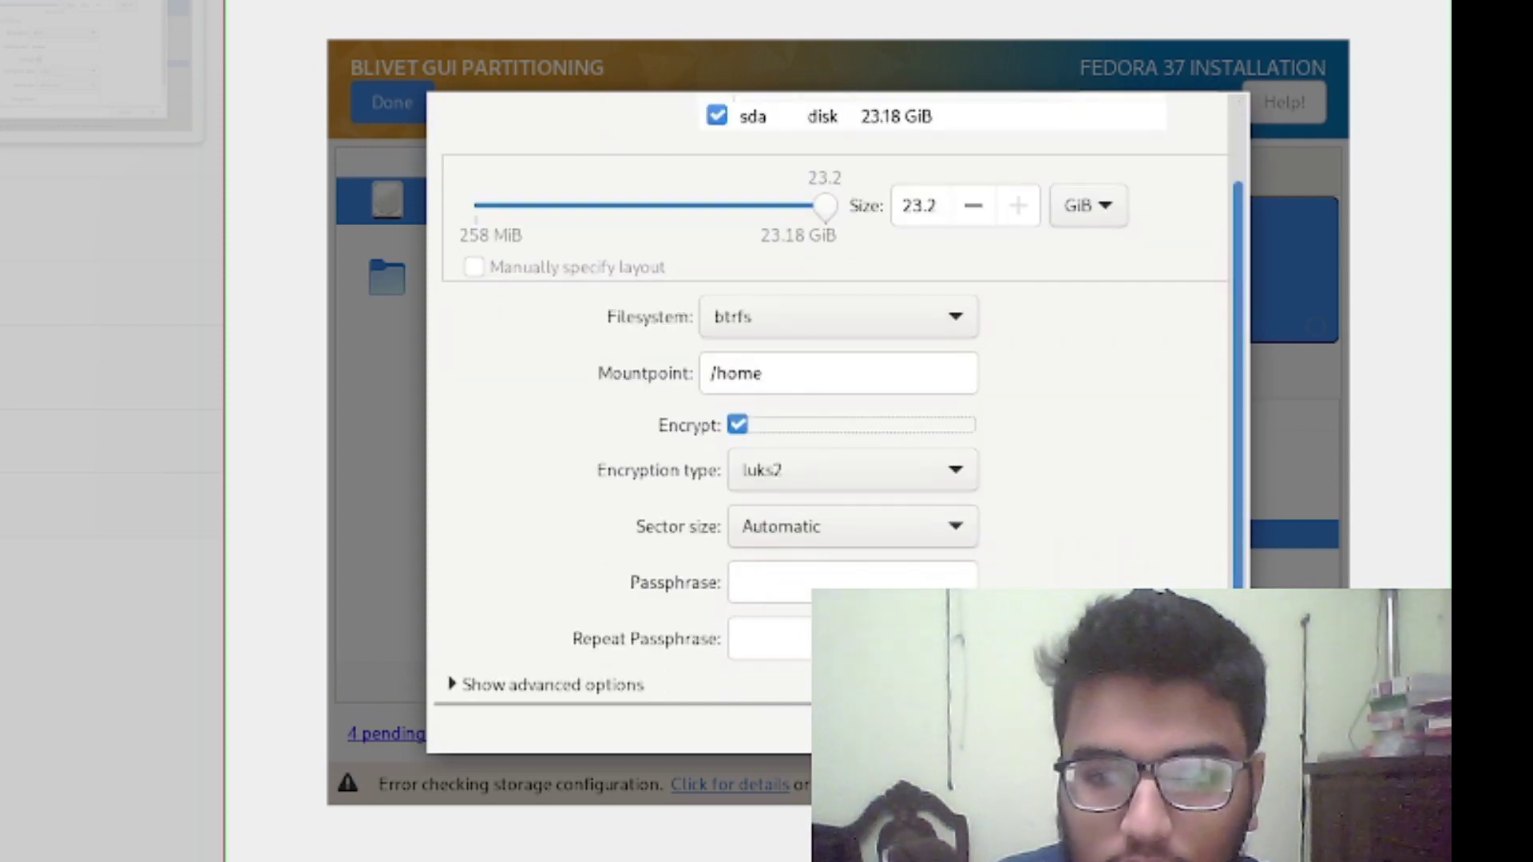
left_click(904, 533)
left_click(1075, 531)
left_click(926, 582)
type("••••")
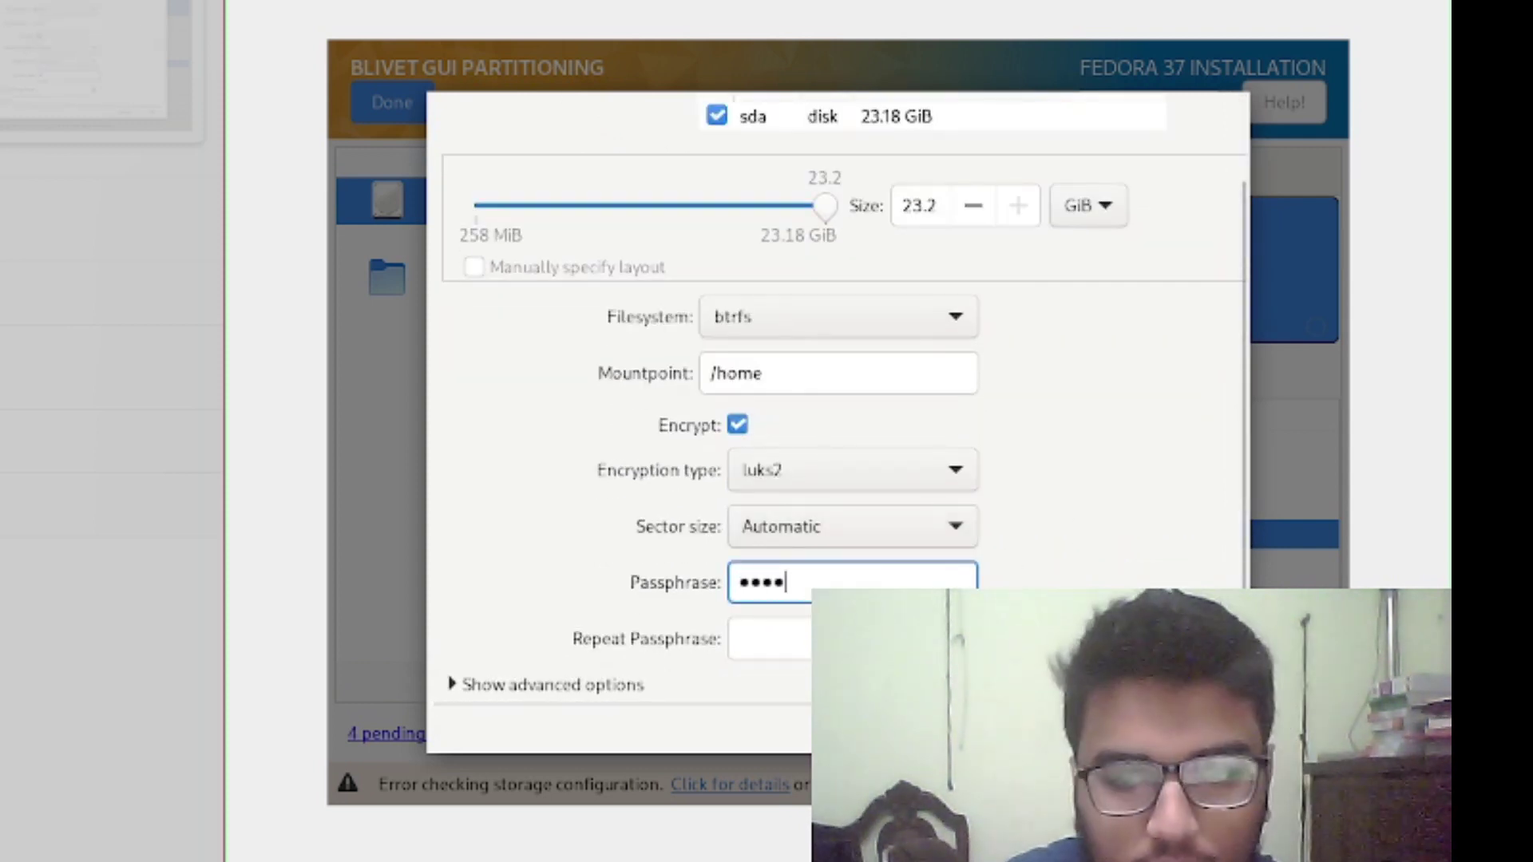
key("Tab")
type("••••")
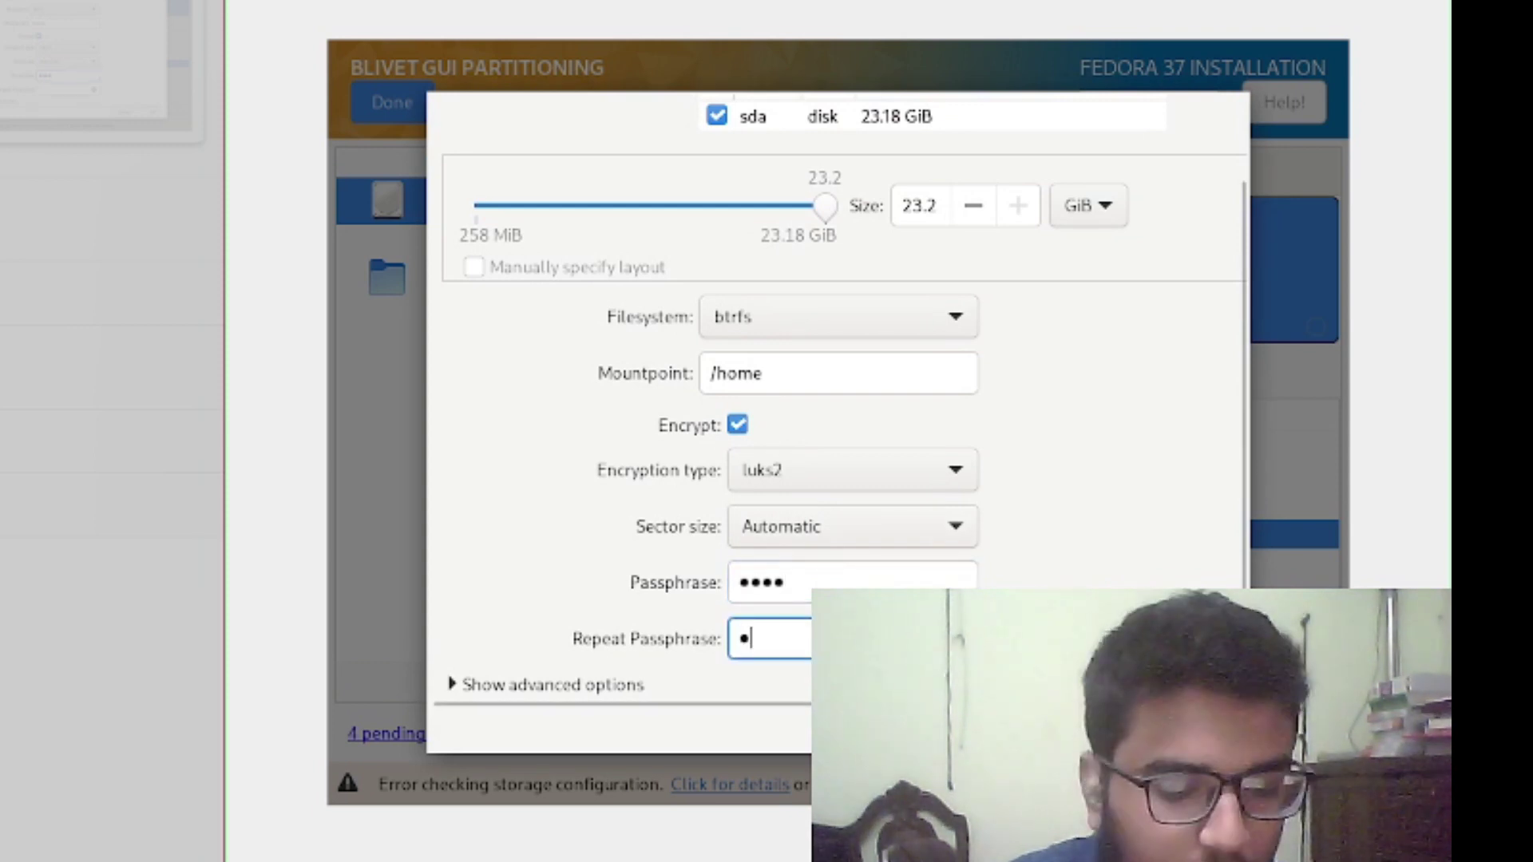
scroll(844, 405, "right", 1)
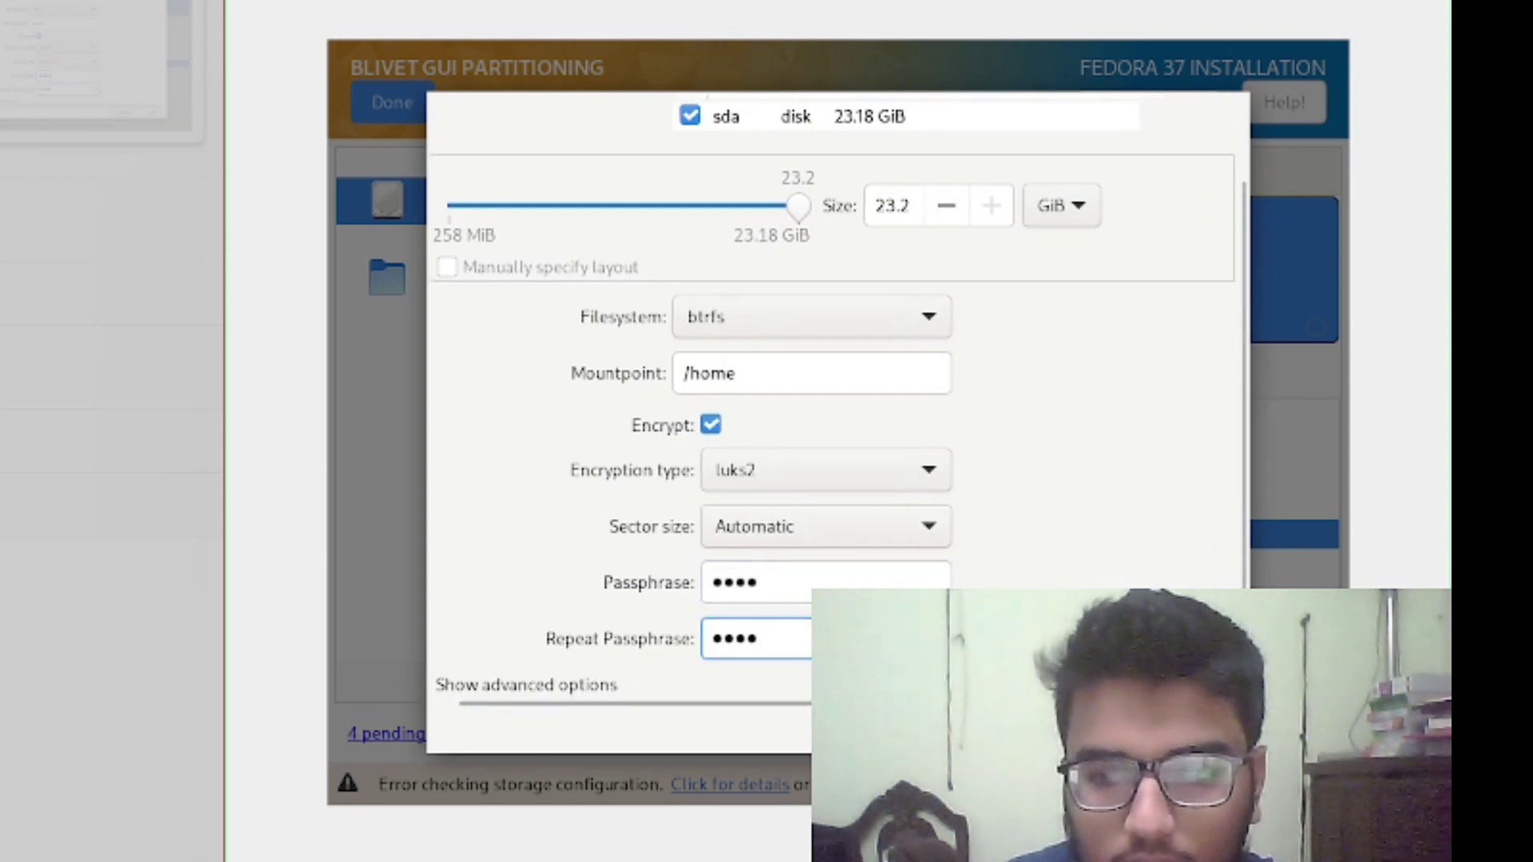
key("Return")
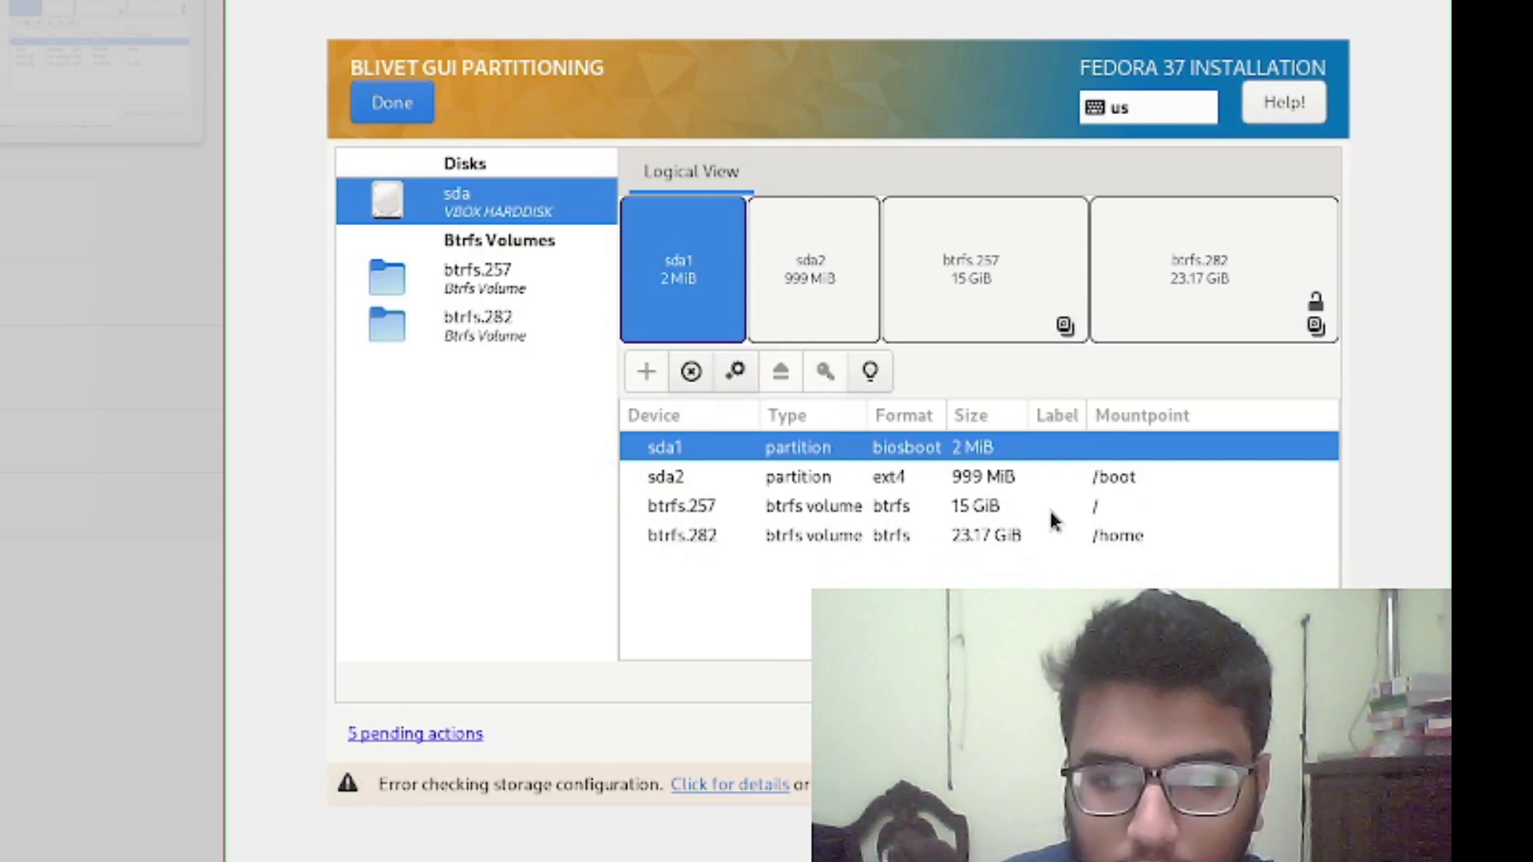
Inspect, then delete the btrfs.257 root volume and its partition
left_click(1046, 507)
right_click(1046, 508)
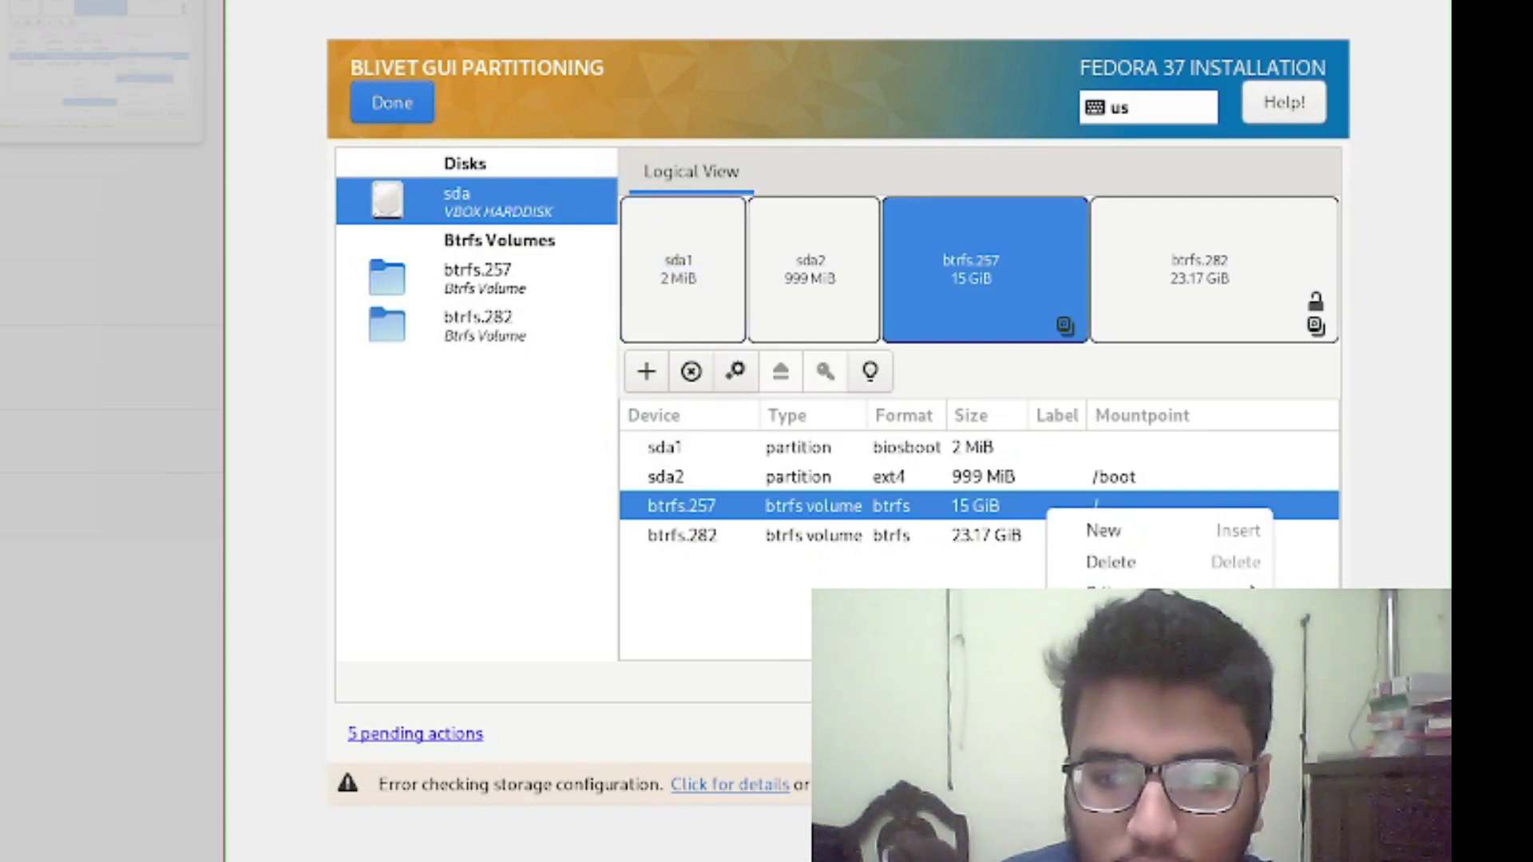
left_click(1118, 654)
key("Escape")
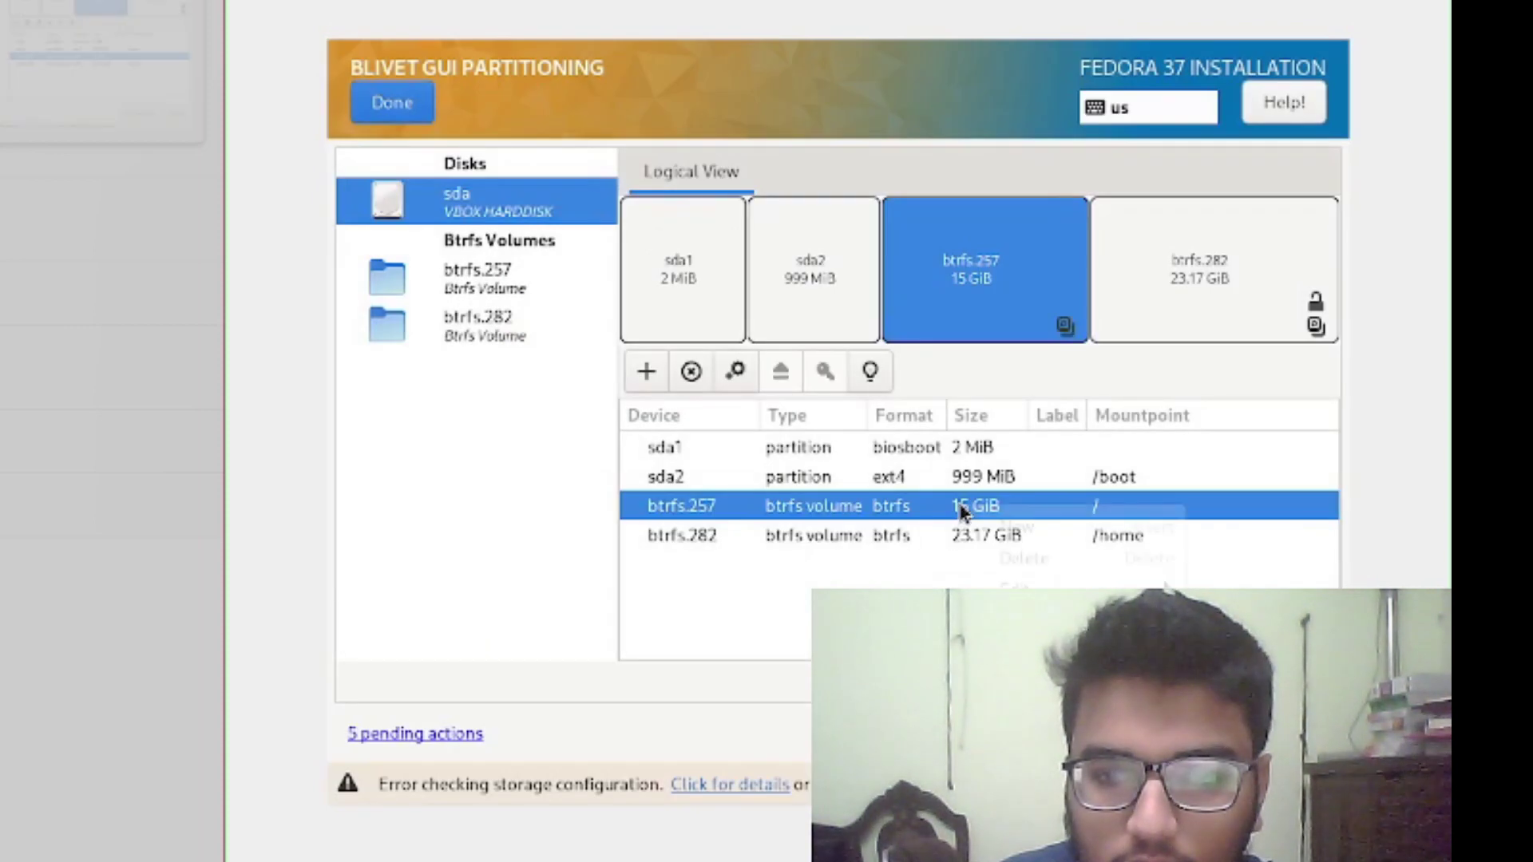
left_click(1058, 556)
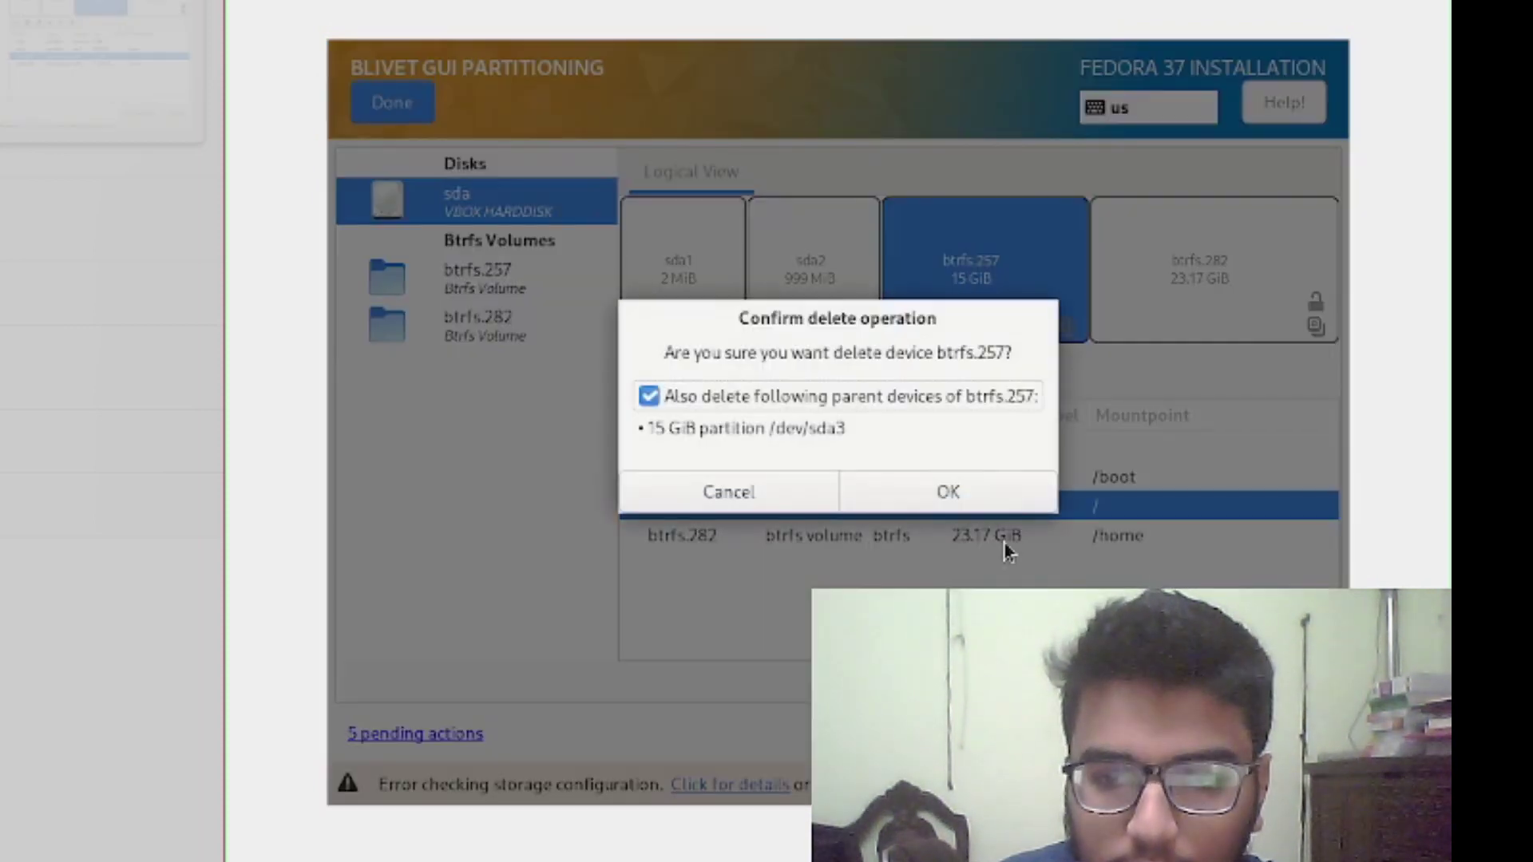
left_click(974, 503)
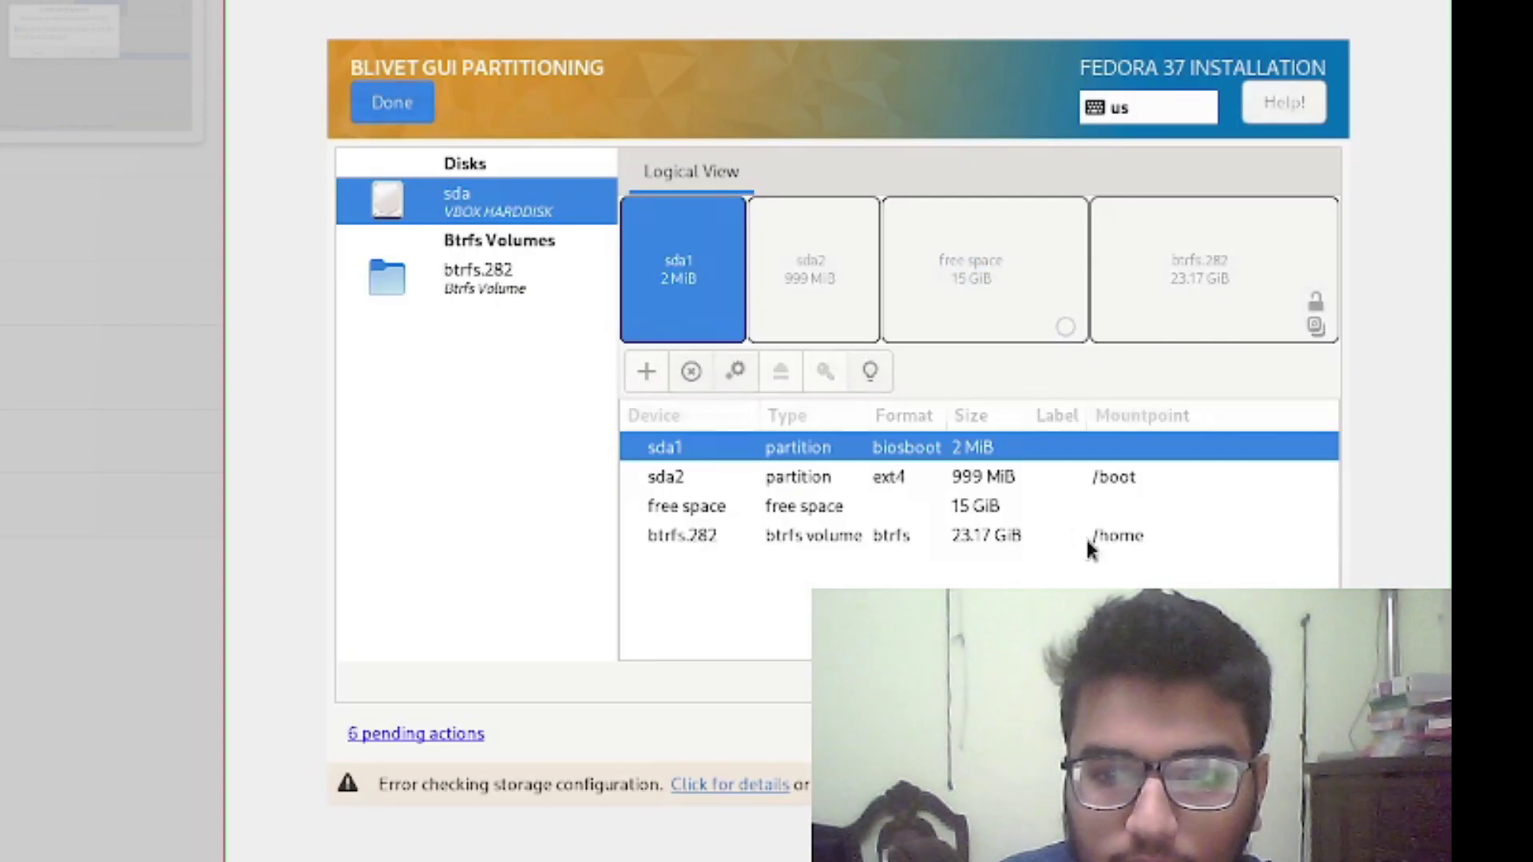
Create a new btrfs partition mounted at / in the freed 15 GiB space
left_click(1013, 511)
right_click(1008, 510)
left_click(1082, 528)
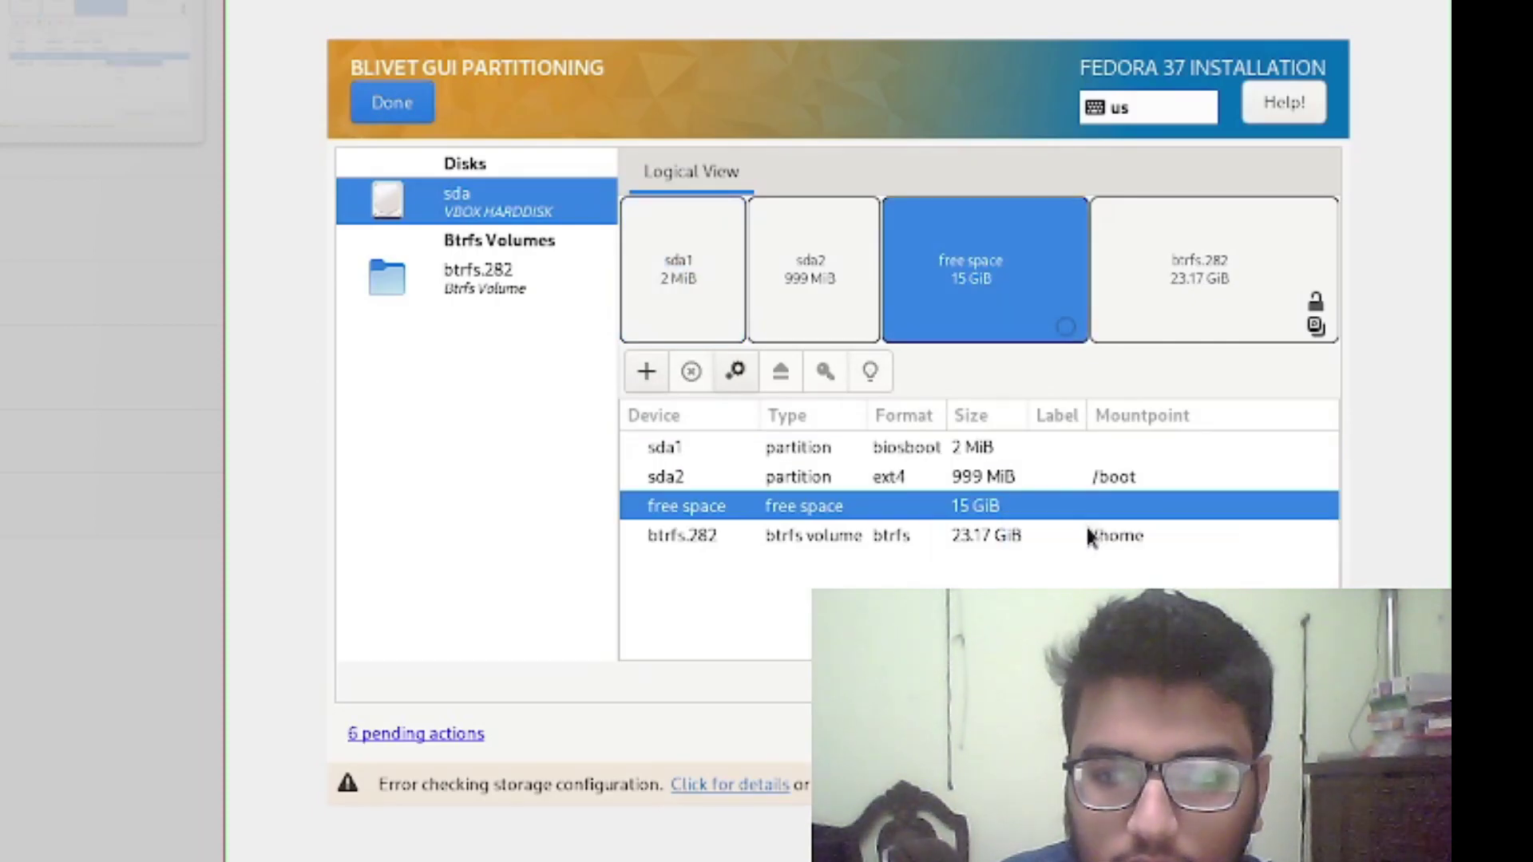
left_click(958, 449)
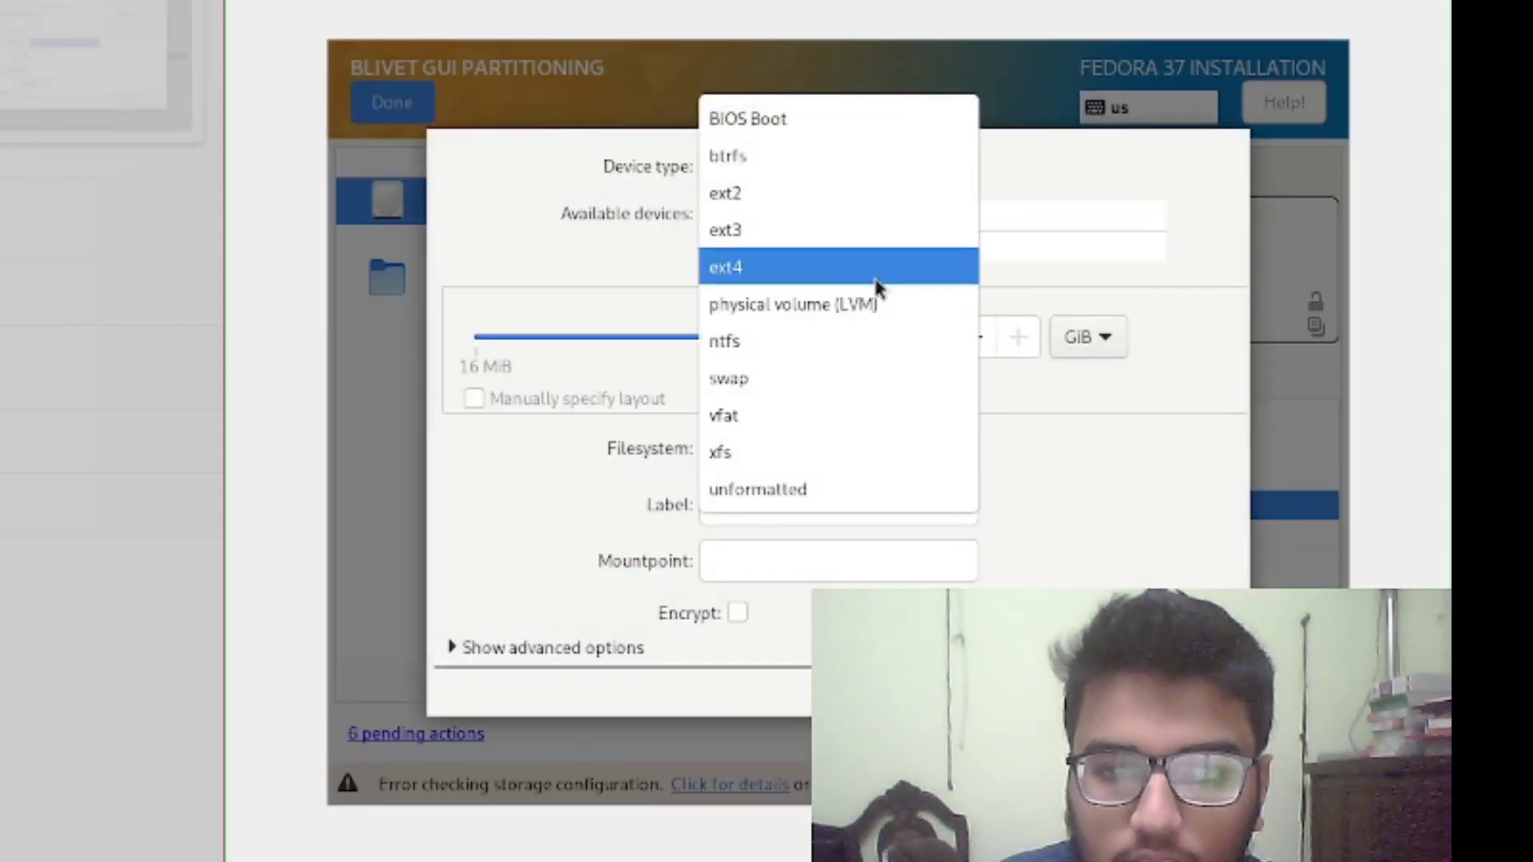
left_click(863, 157)
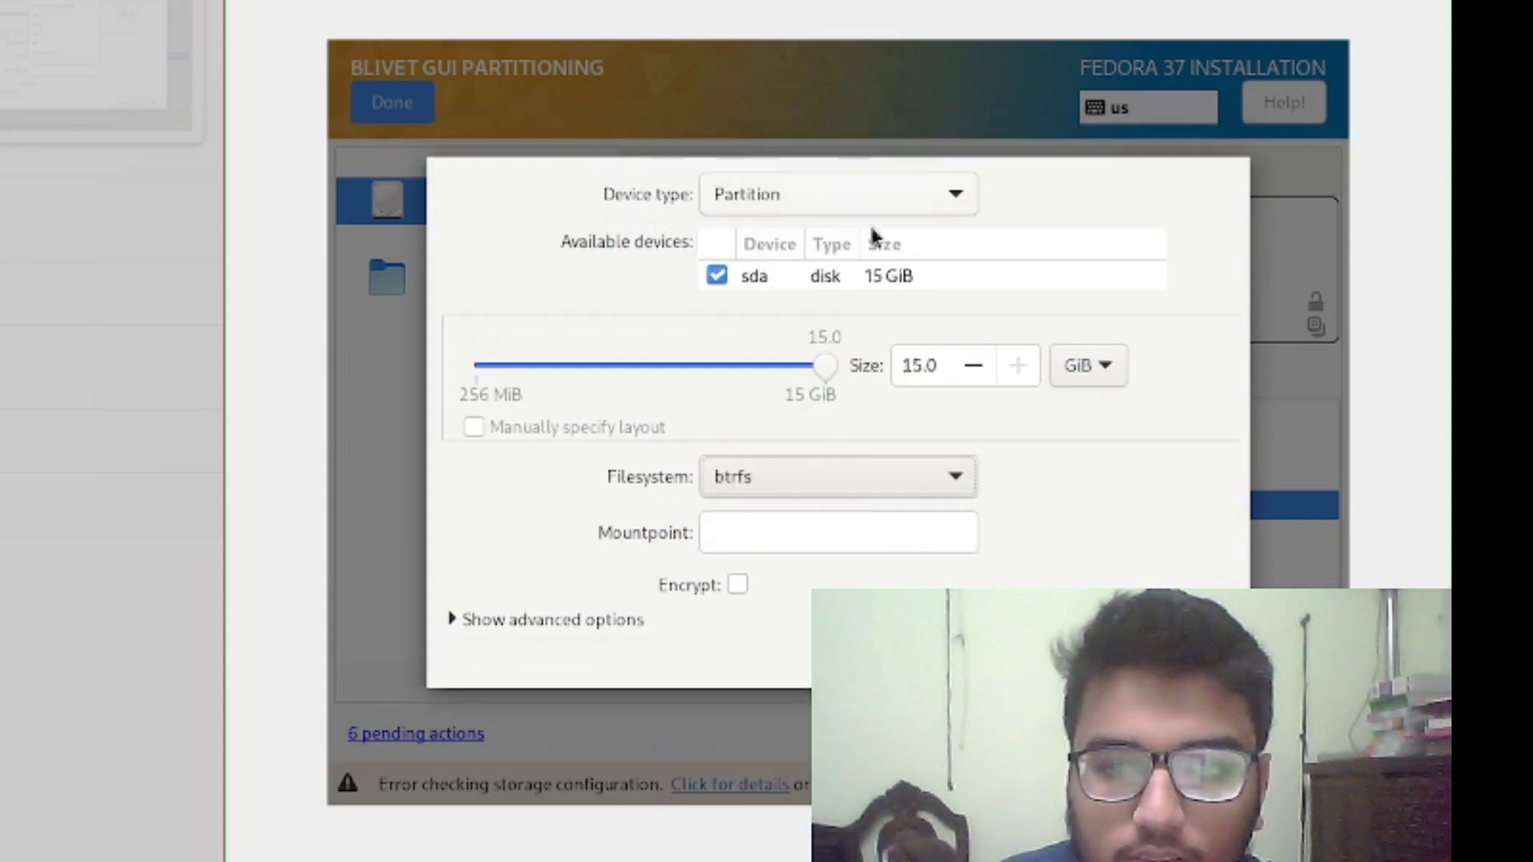
left_click(858, 528)
type("/")
Enable luks2 encryption, enter the passphrase in both fields, and create the partition
left_click(736, 585)
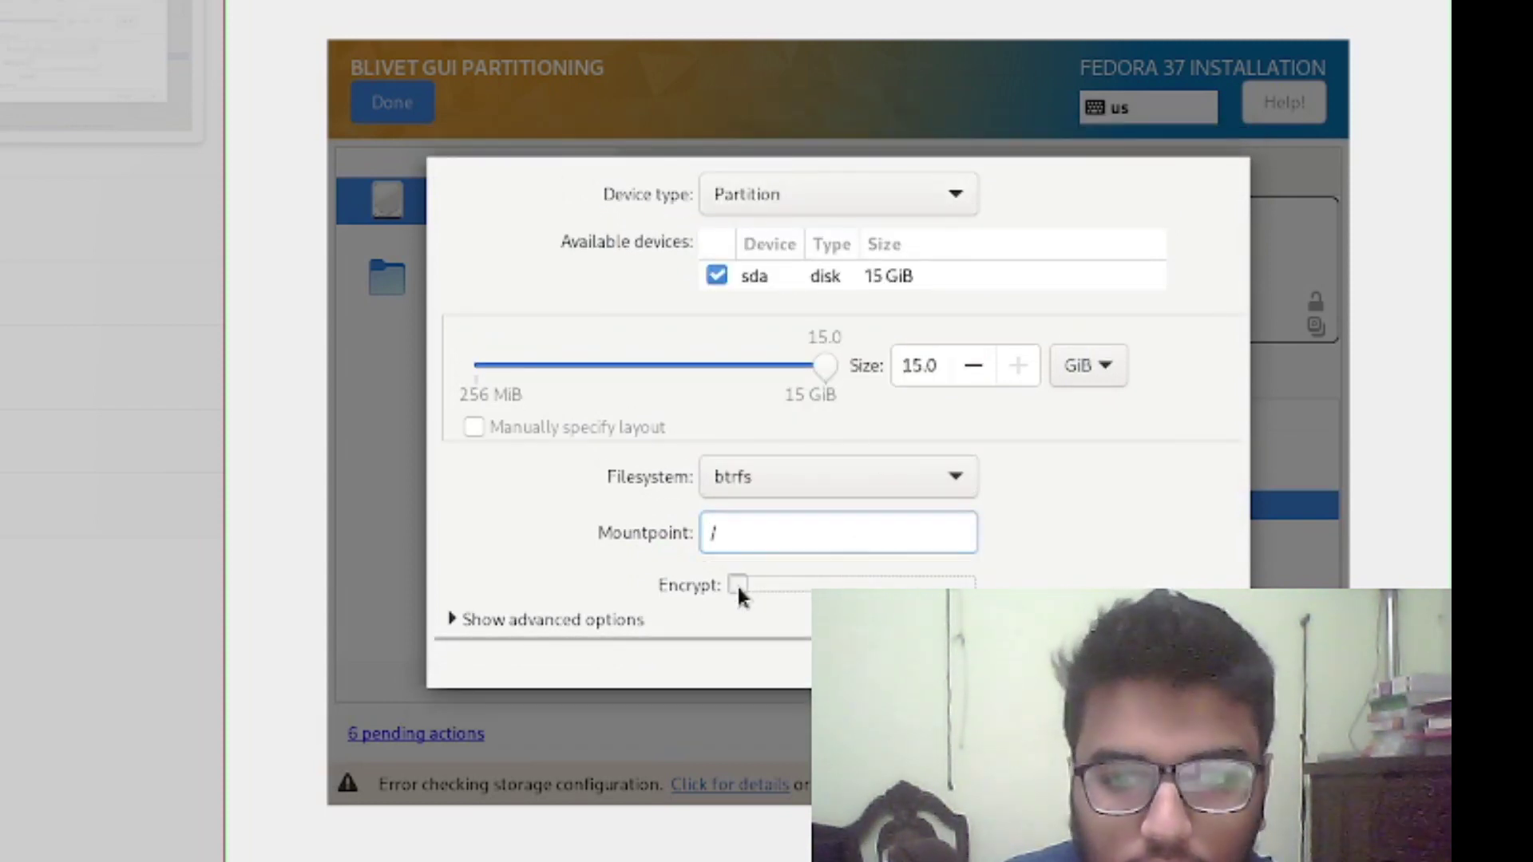
left_click(767, 677)
type("1234")
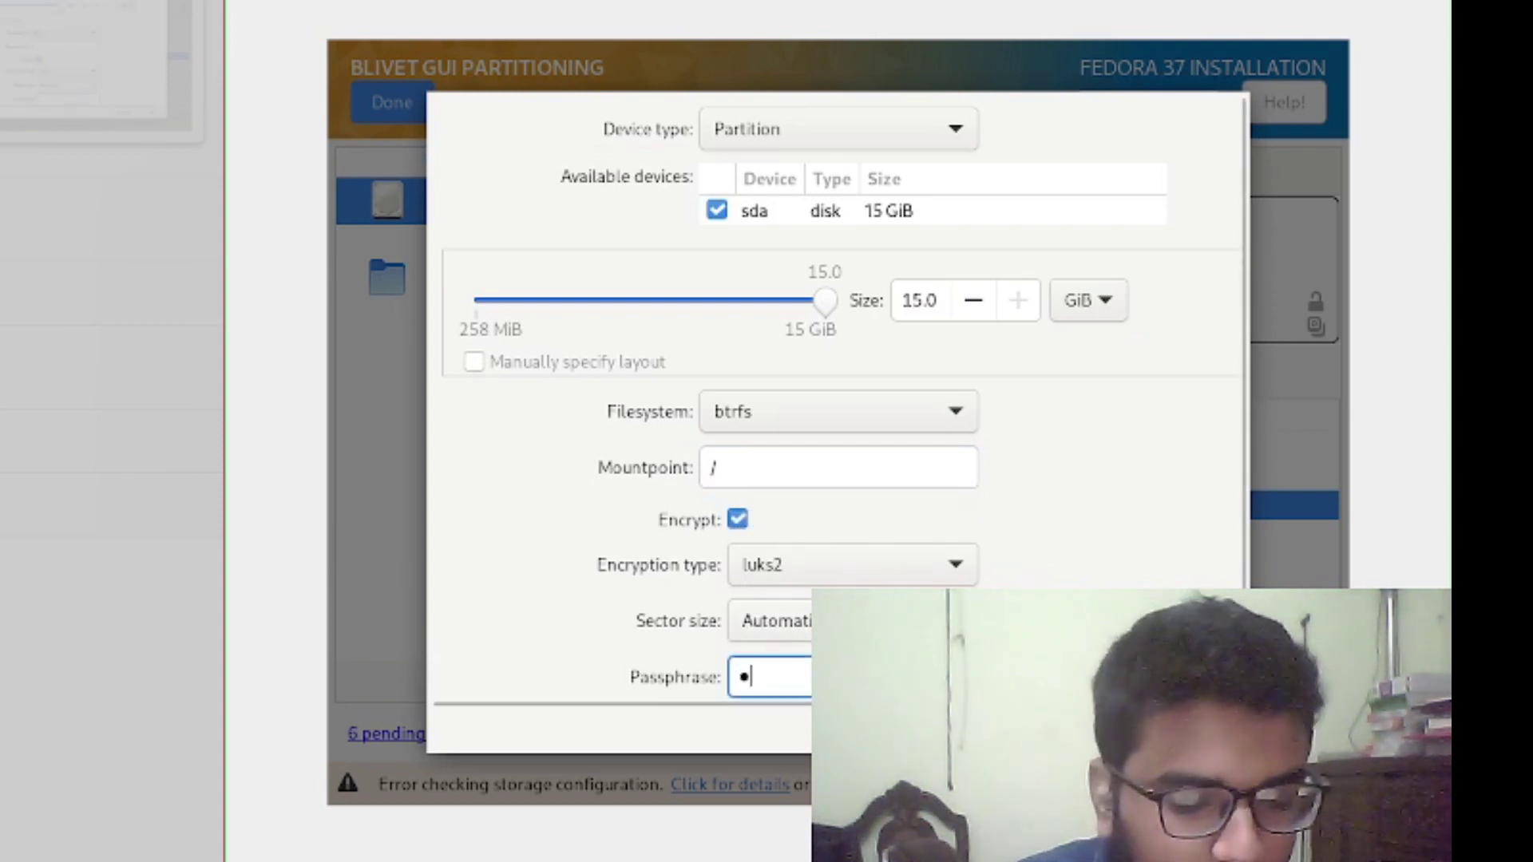
left_click(767, 620)
left_click(766, 624)
key("Return")
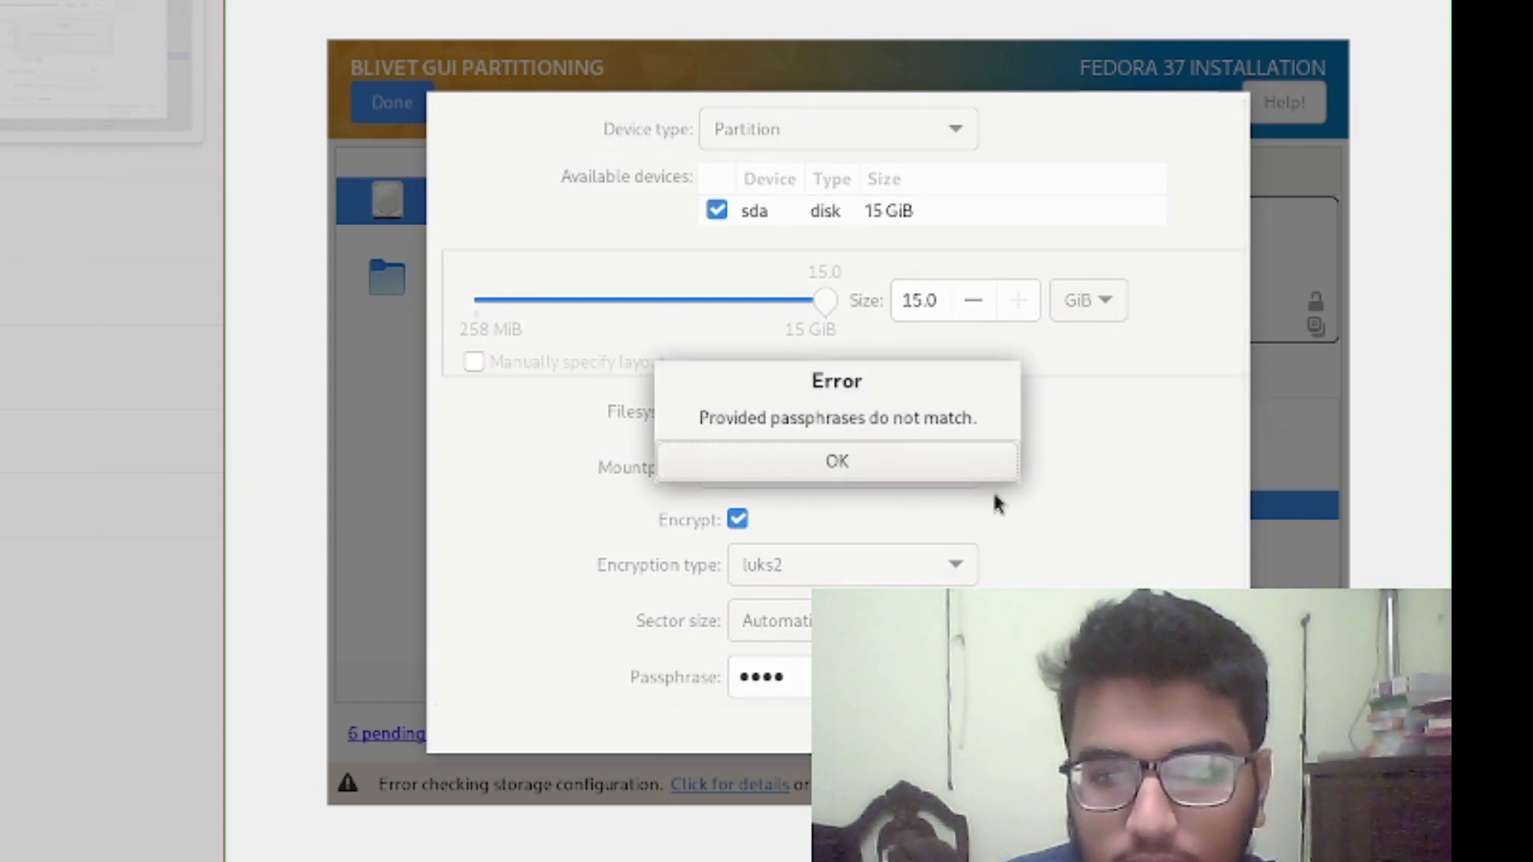
key("Return")
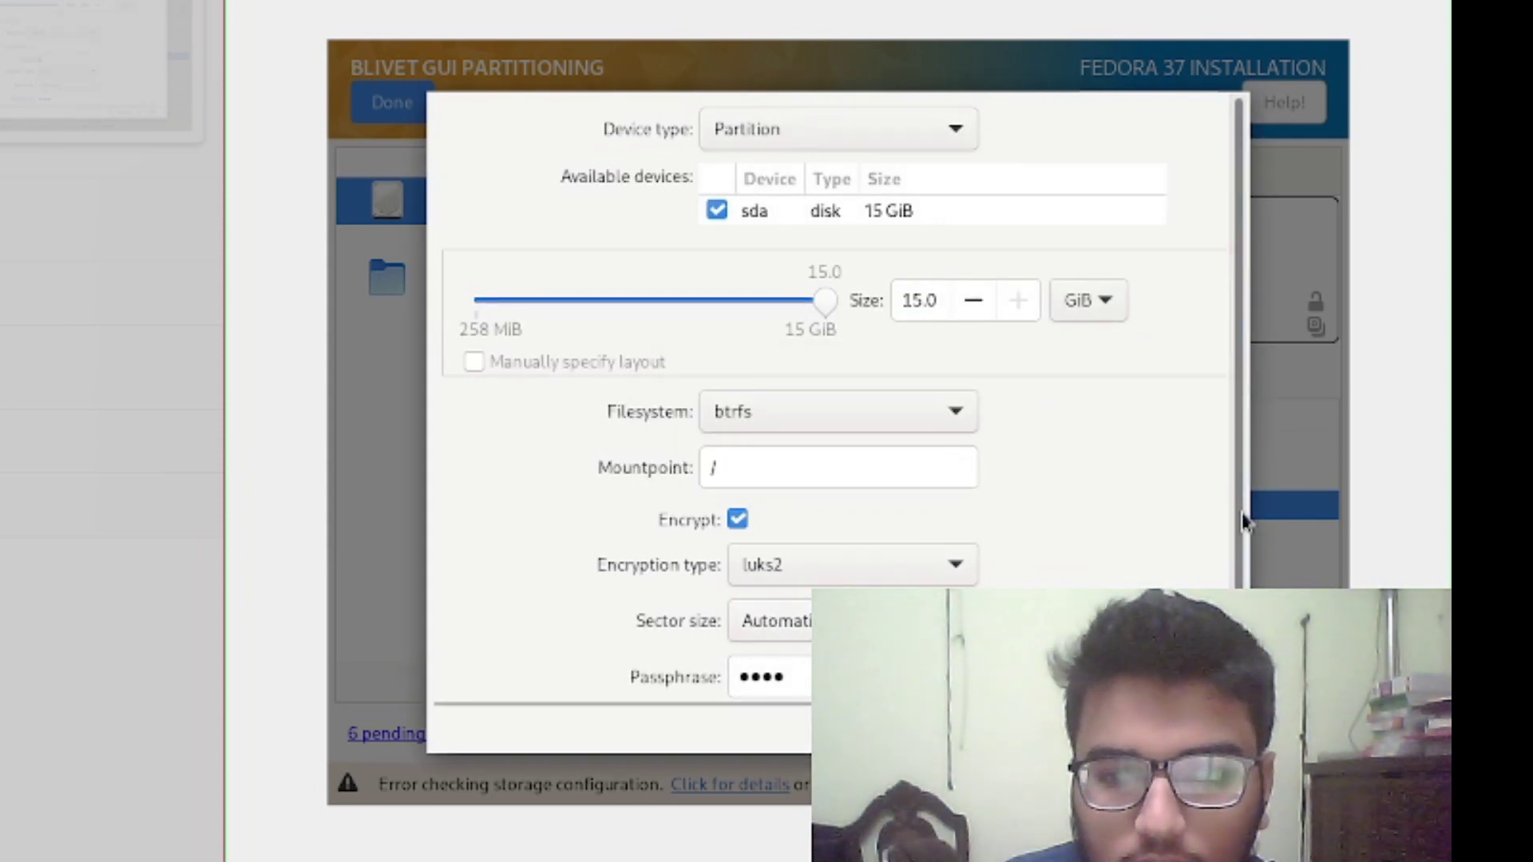
scroll(1238, 527, "down", 2)
type("1234")
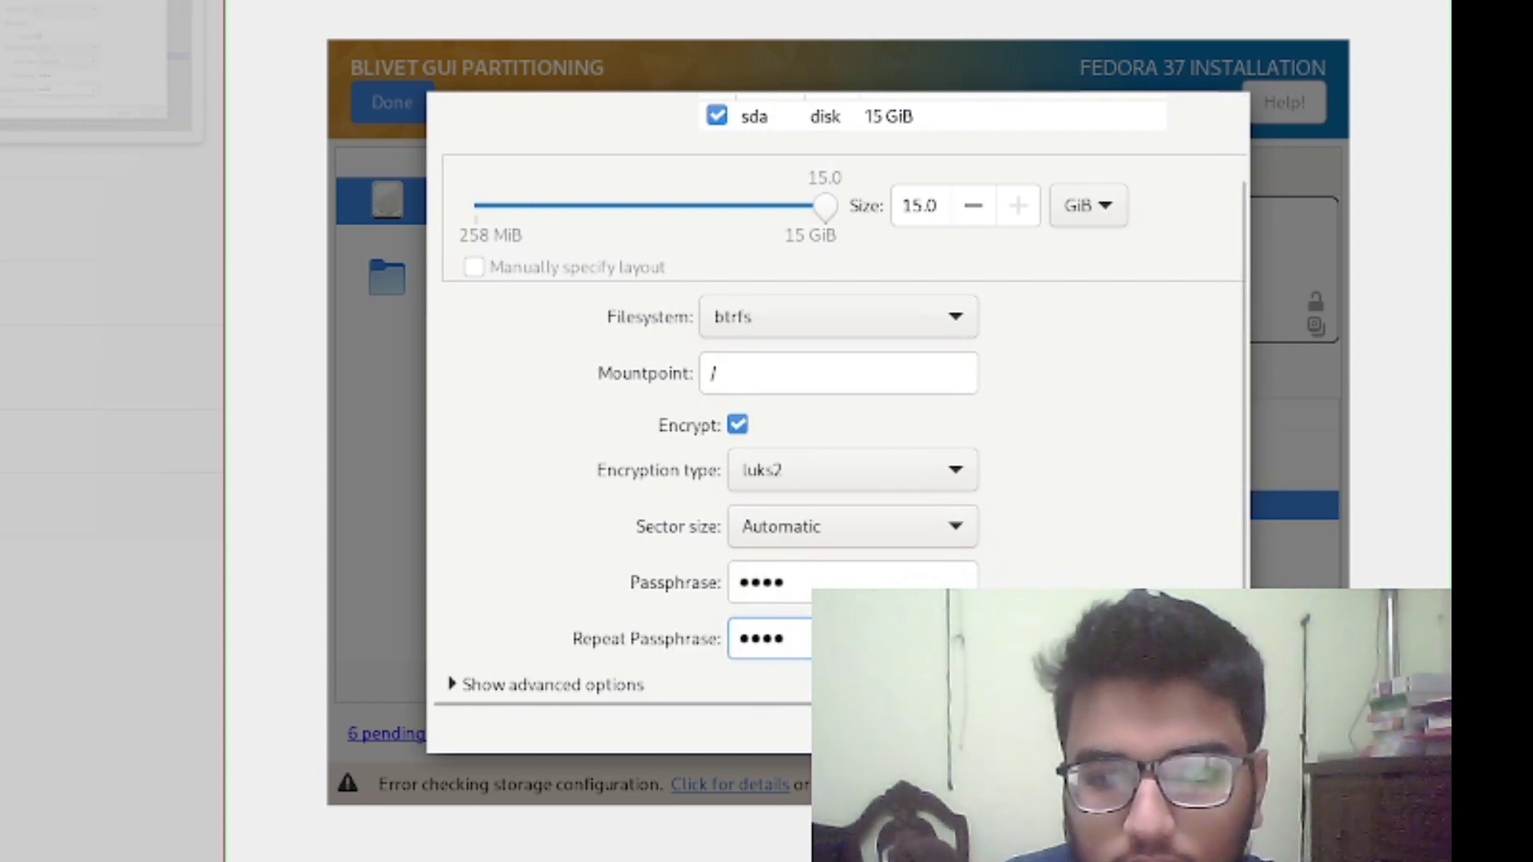
key("Return")
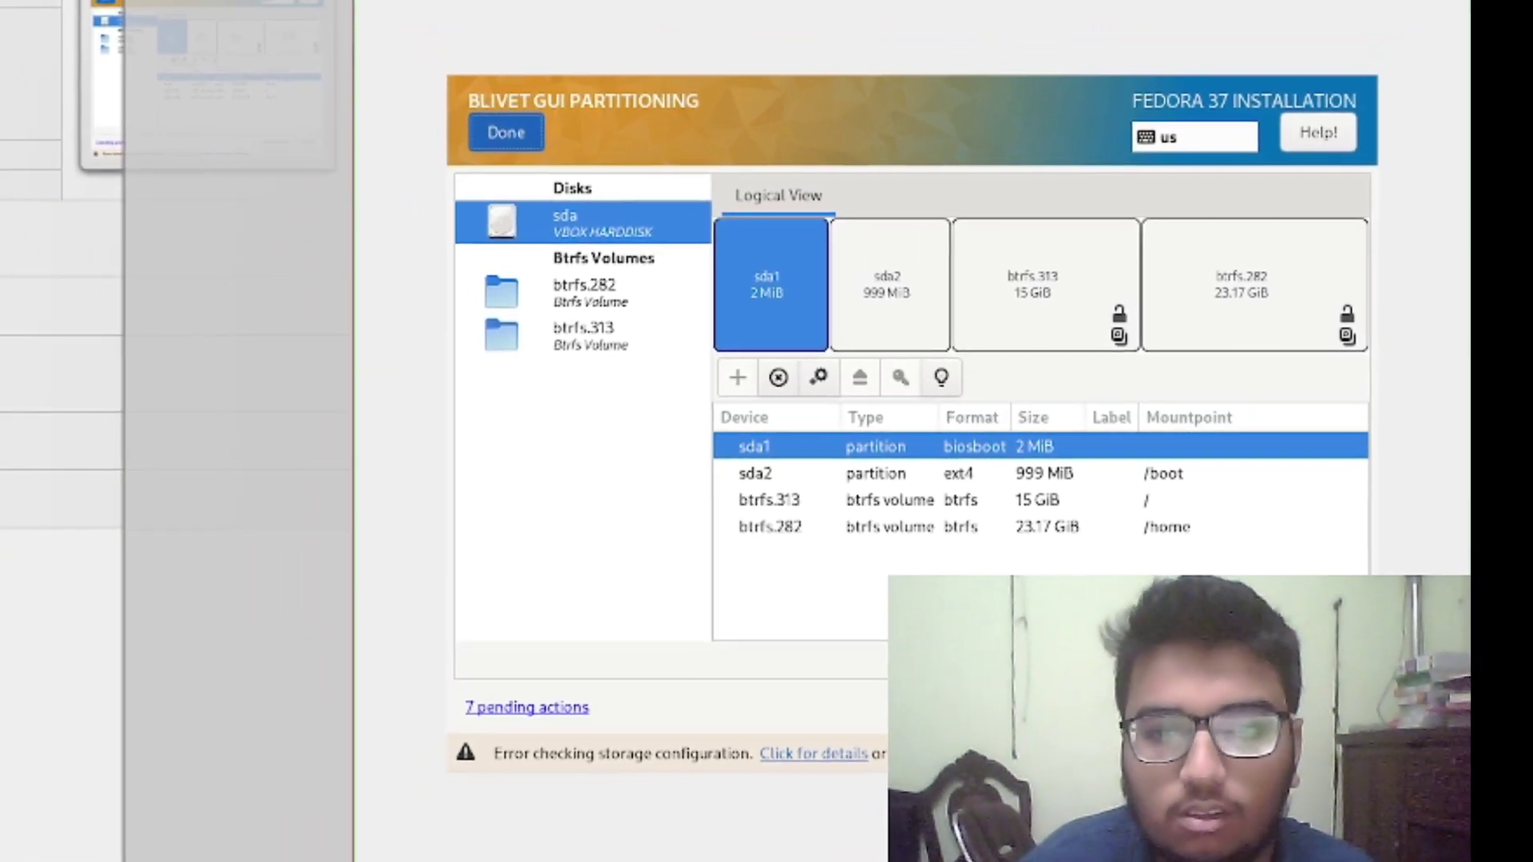
Accept the disk changes and choose Fedora Custom Operating System in Software Selection
left_click(482, 126)
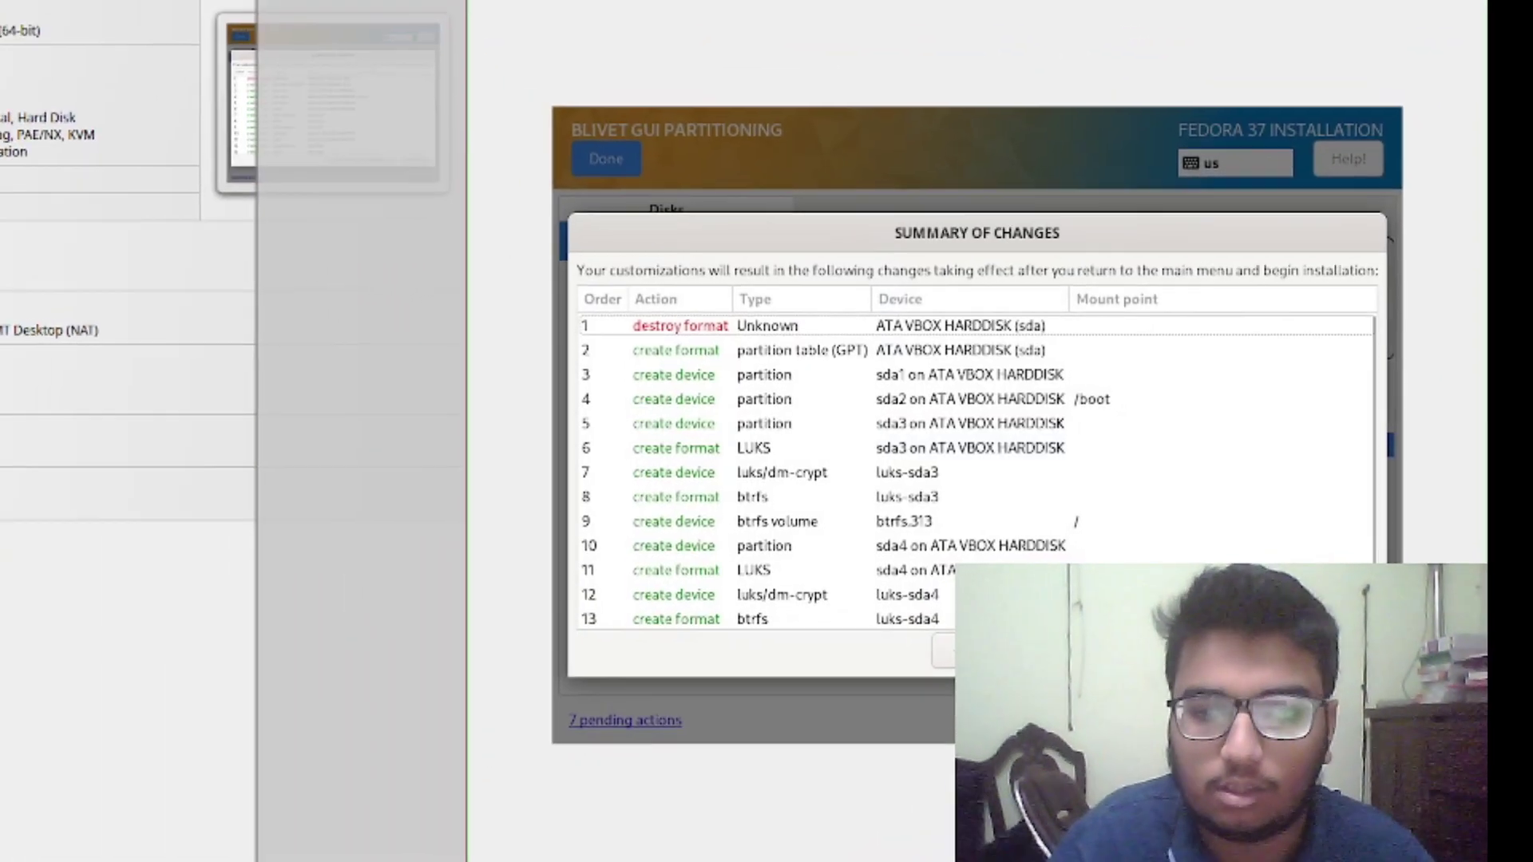
left_click(1293, 659)
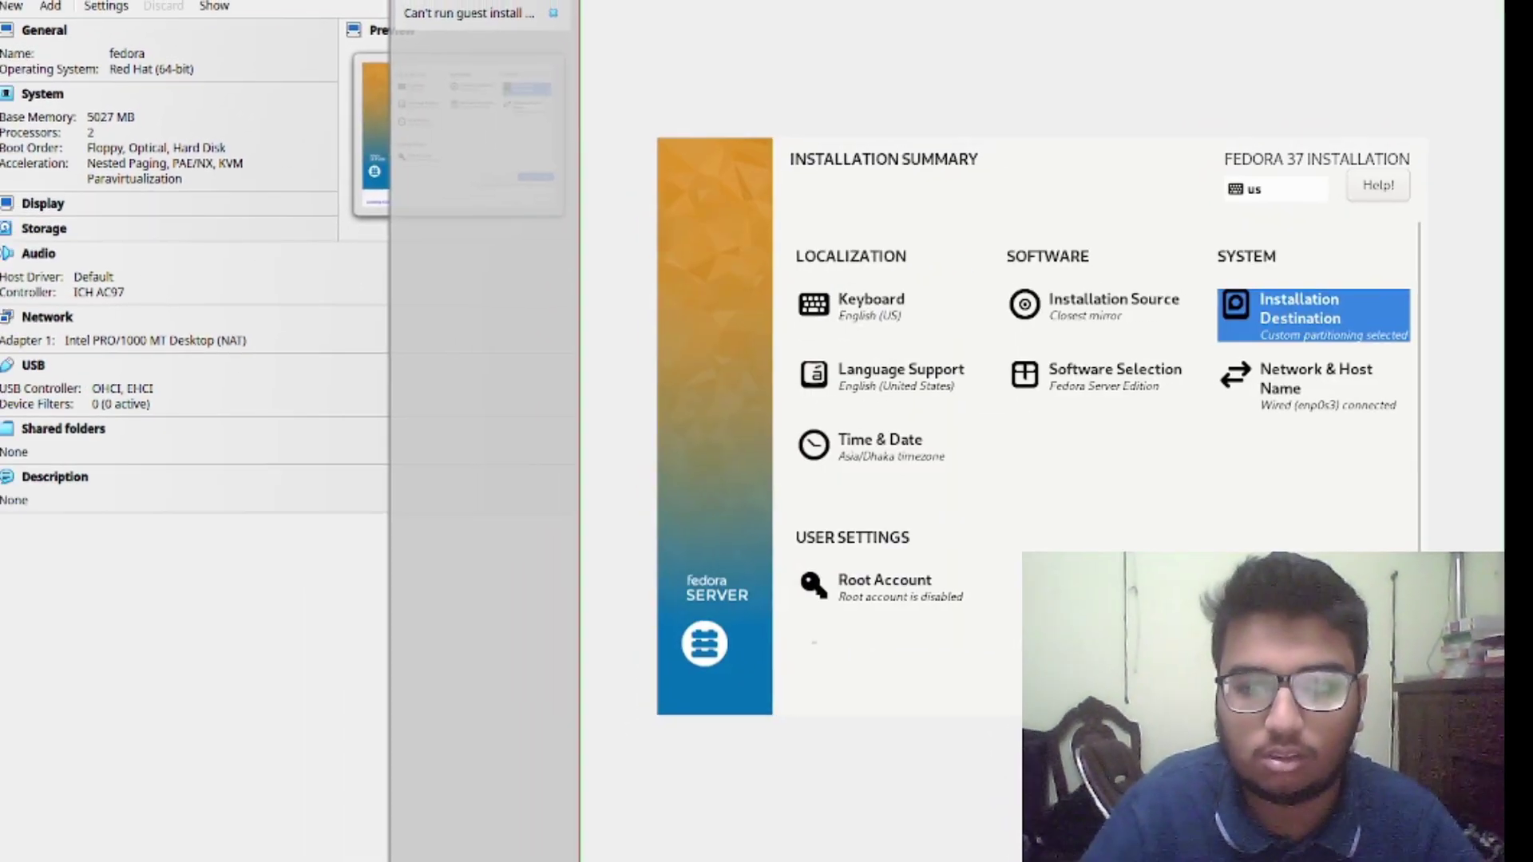
left_click(1101, 297)
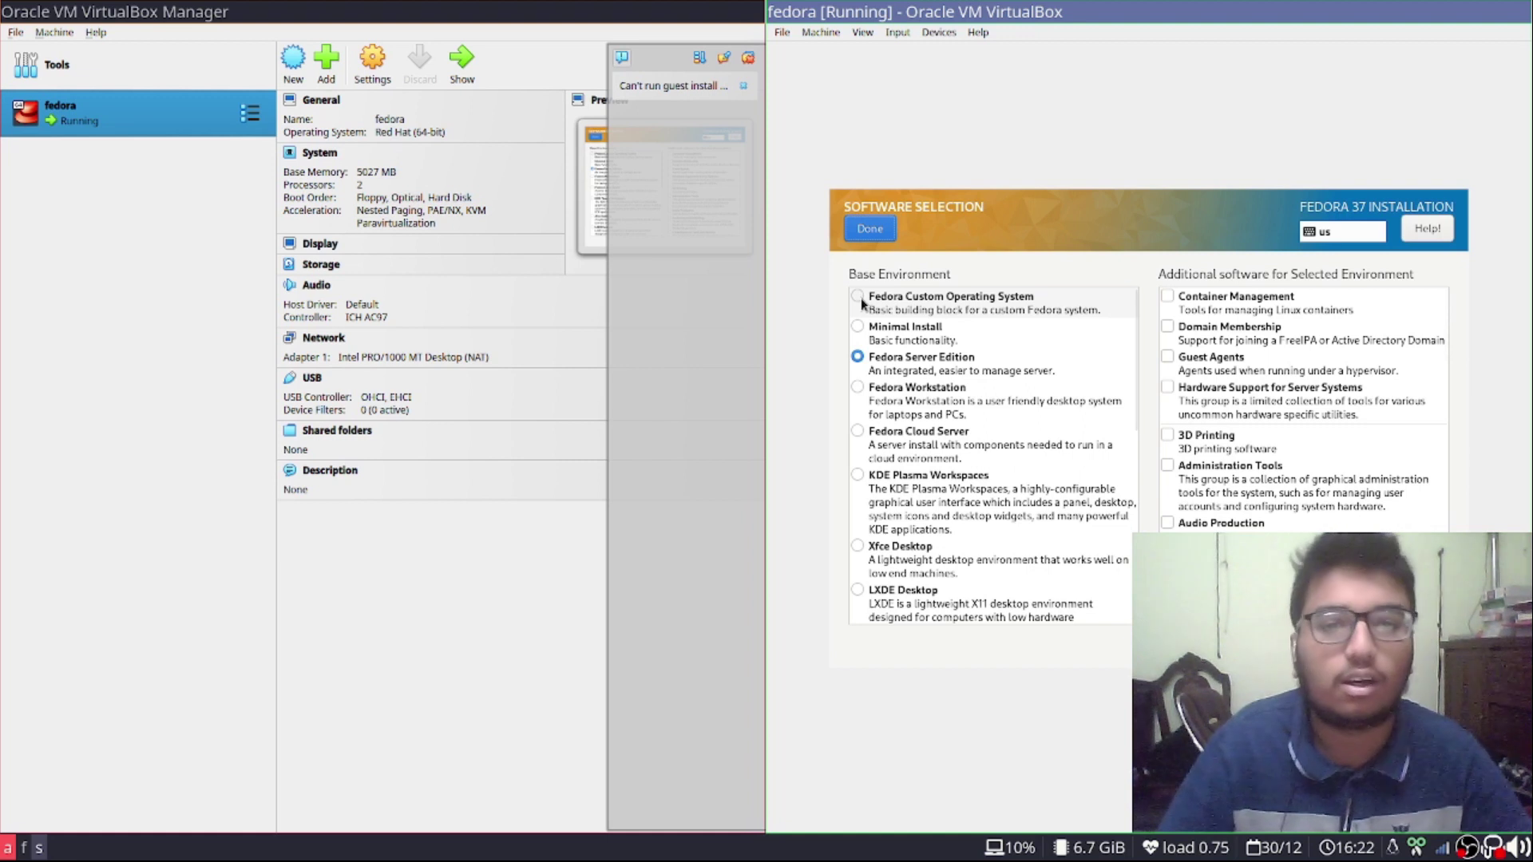
left_click(859, 298)
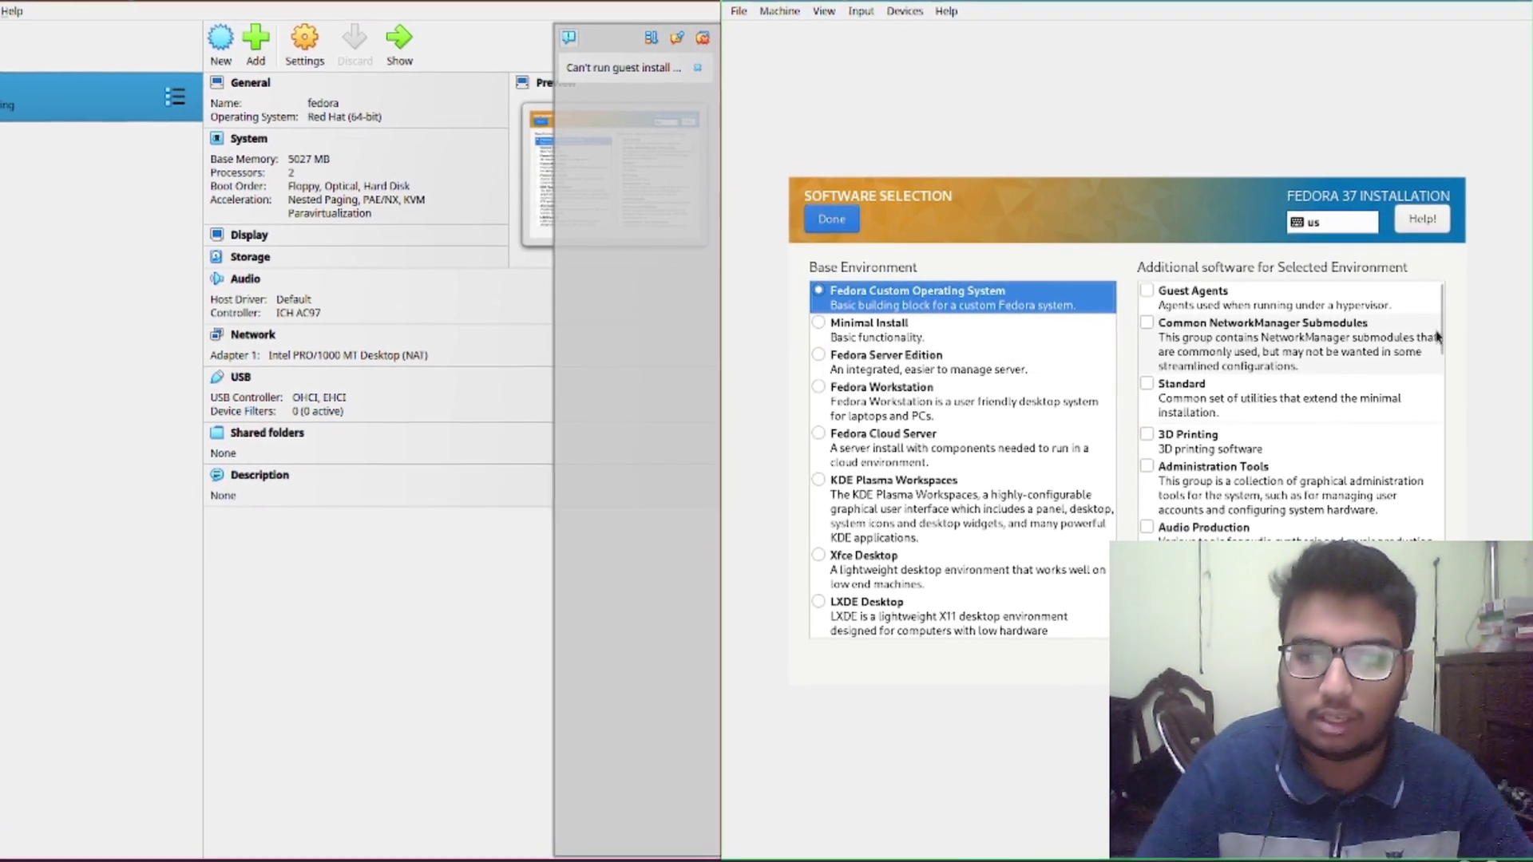
left_click_drag(1439, 316, 1431, 481)
scroll(1269, 407, "up", 4)
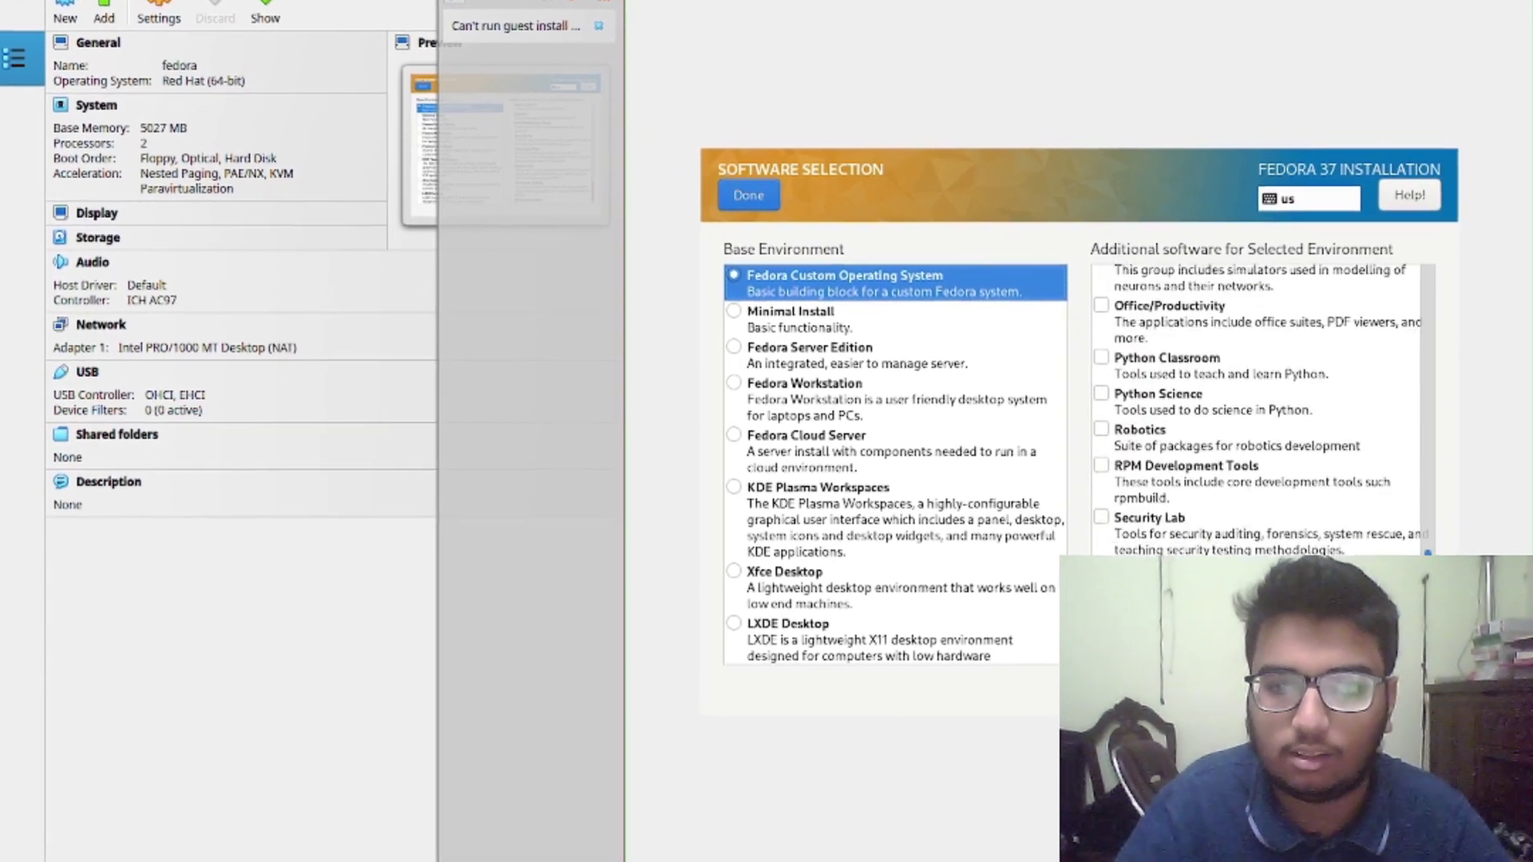
scroll(1182, 287, "up", 10)
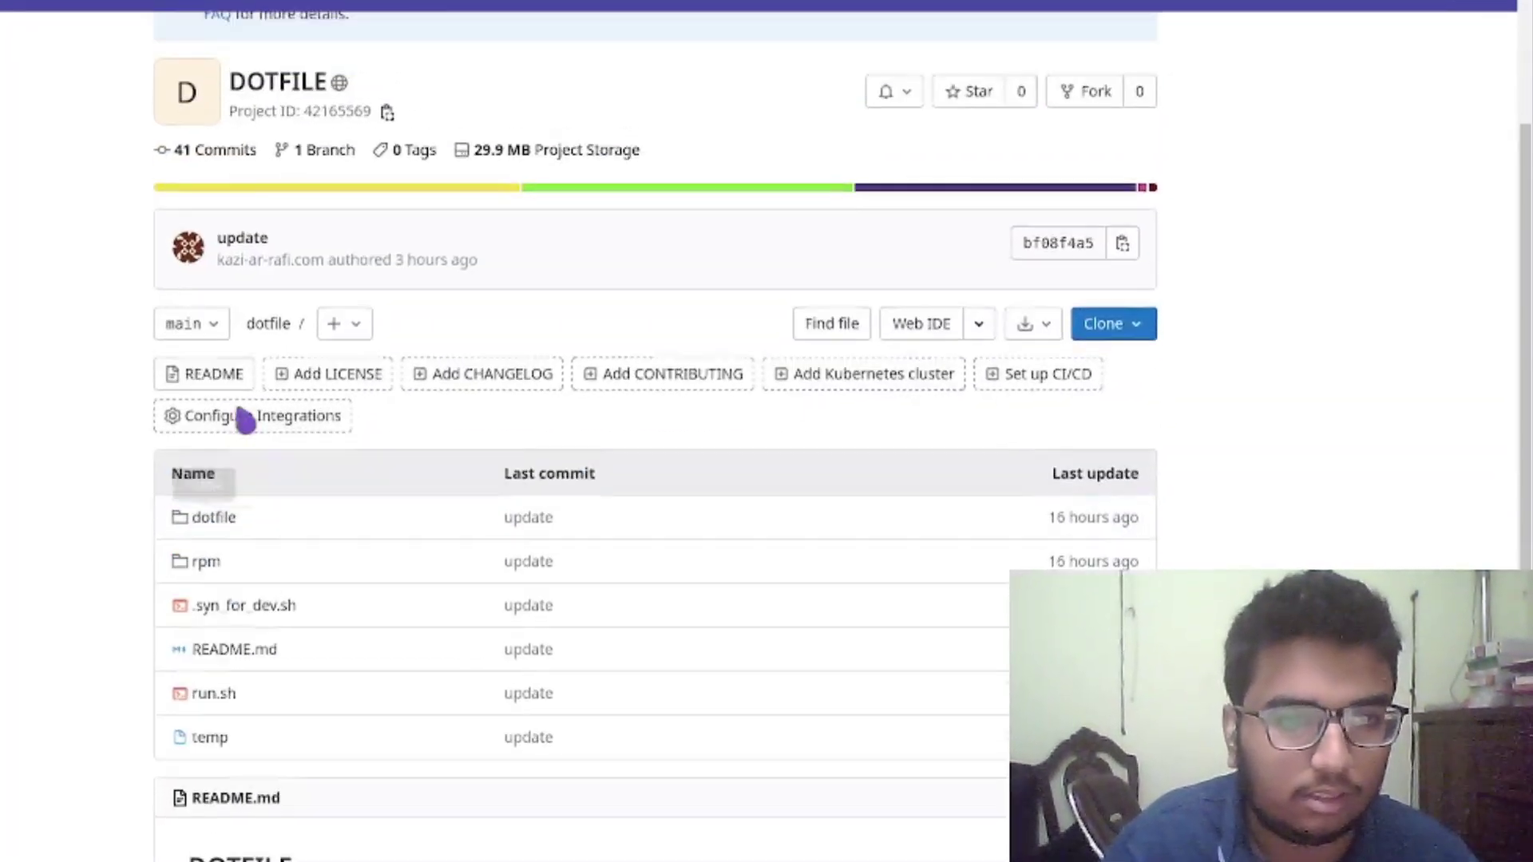
scroll(359, 120, "up", 1)
scroll(394, 640, "down", 4)
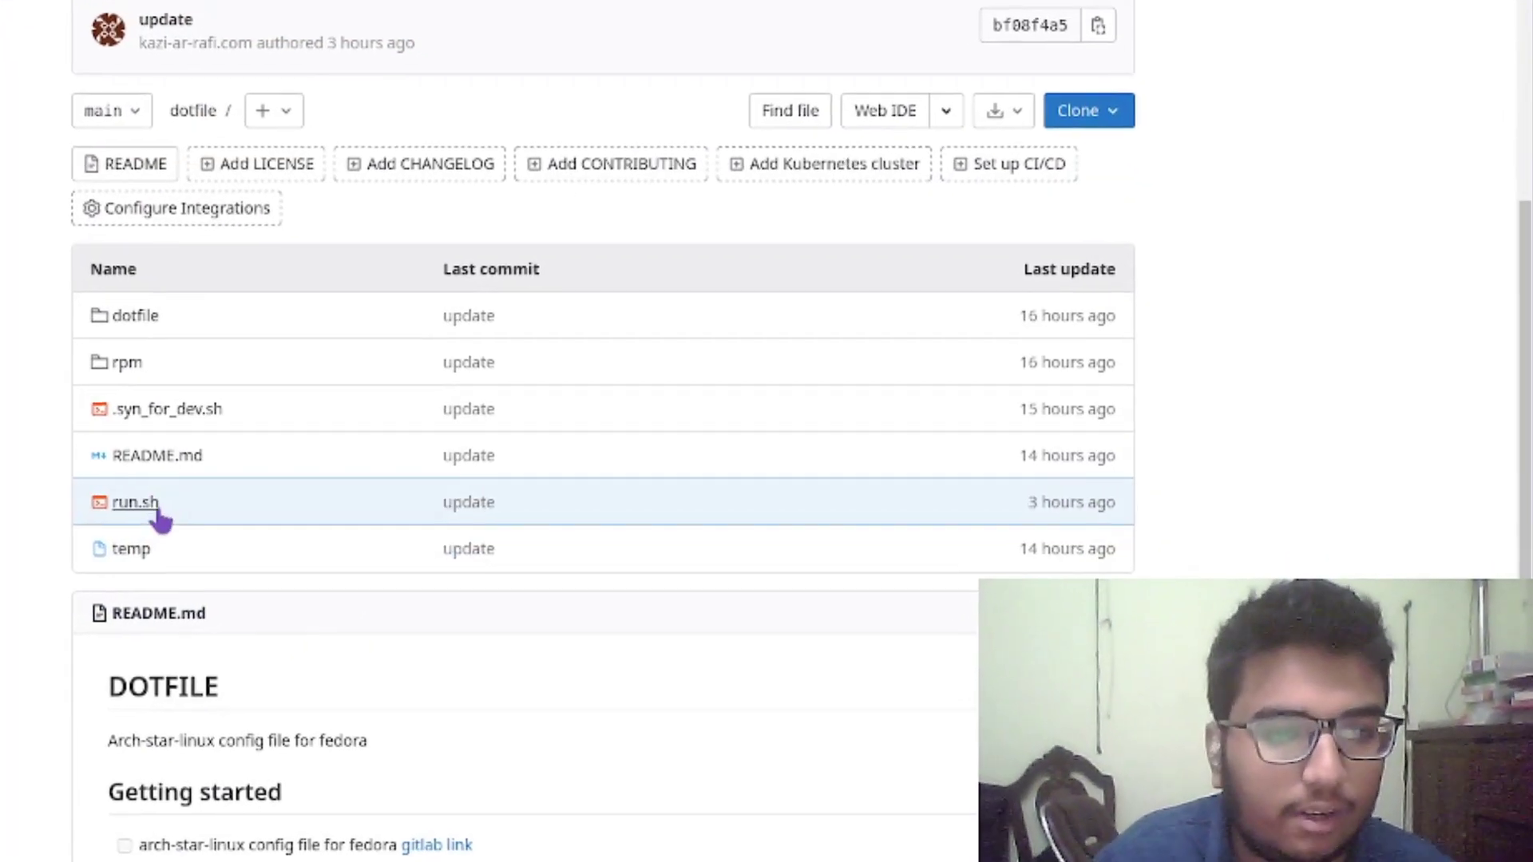
Open run.sh, highlight its DNF speed-up, upgrade and zsh lines, then return to VirtualBox
left_click(140, 500)
scroll(236, 671, "down", 5)
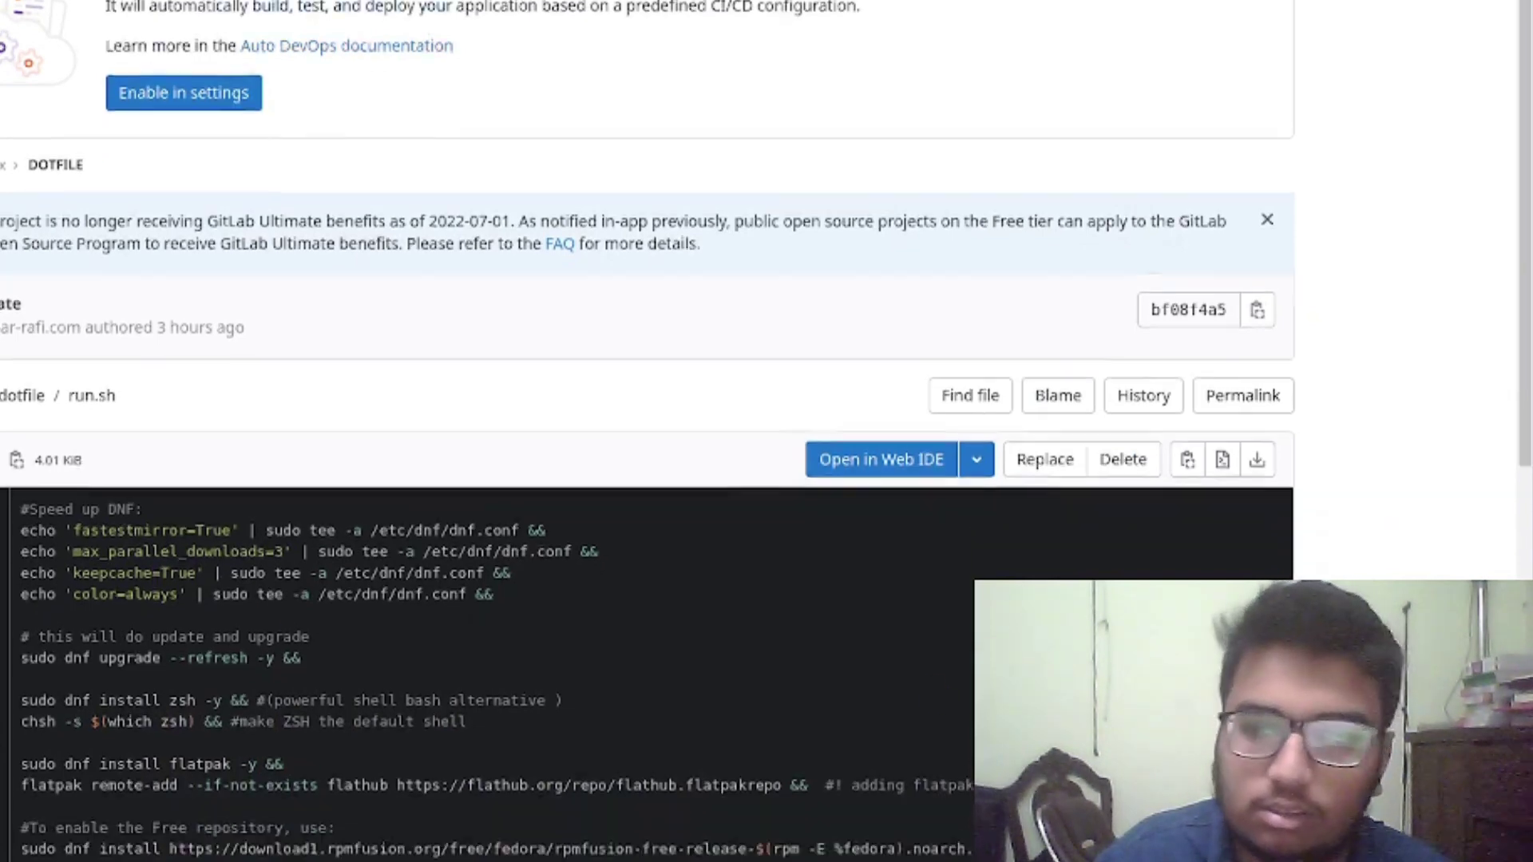
left_click_drag(30, 123, 519, 858)
left_click(606, 669)
scroll(606, 669, "up", 10)
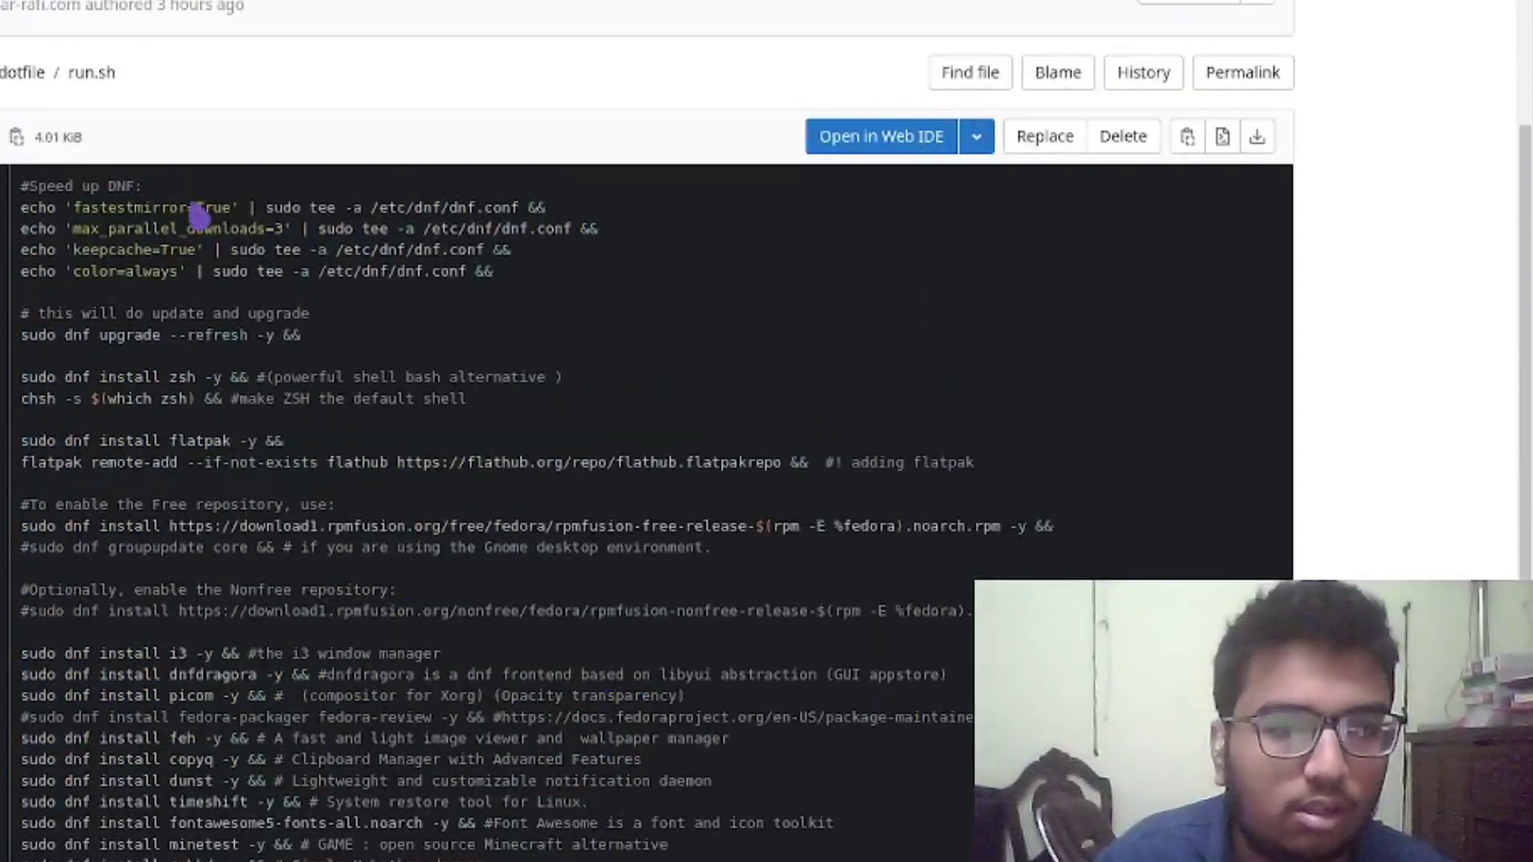
left_click_drag(30, 207, 515, 615)
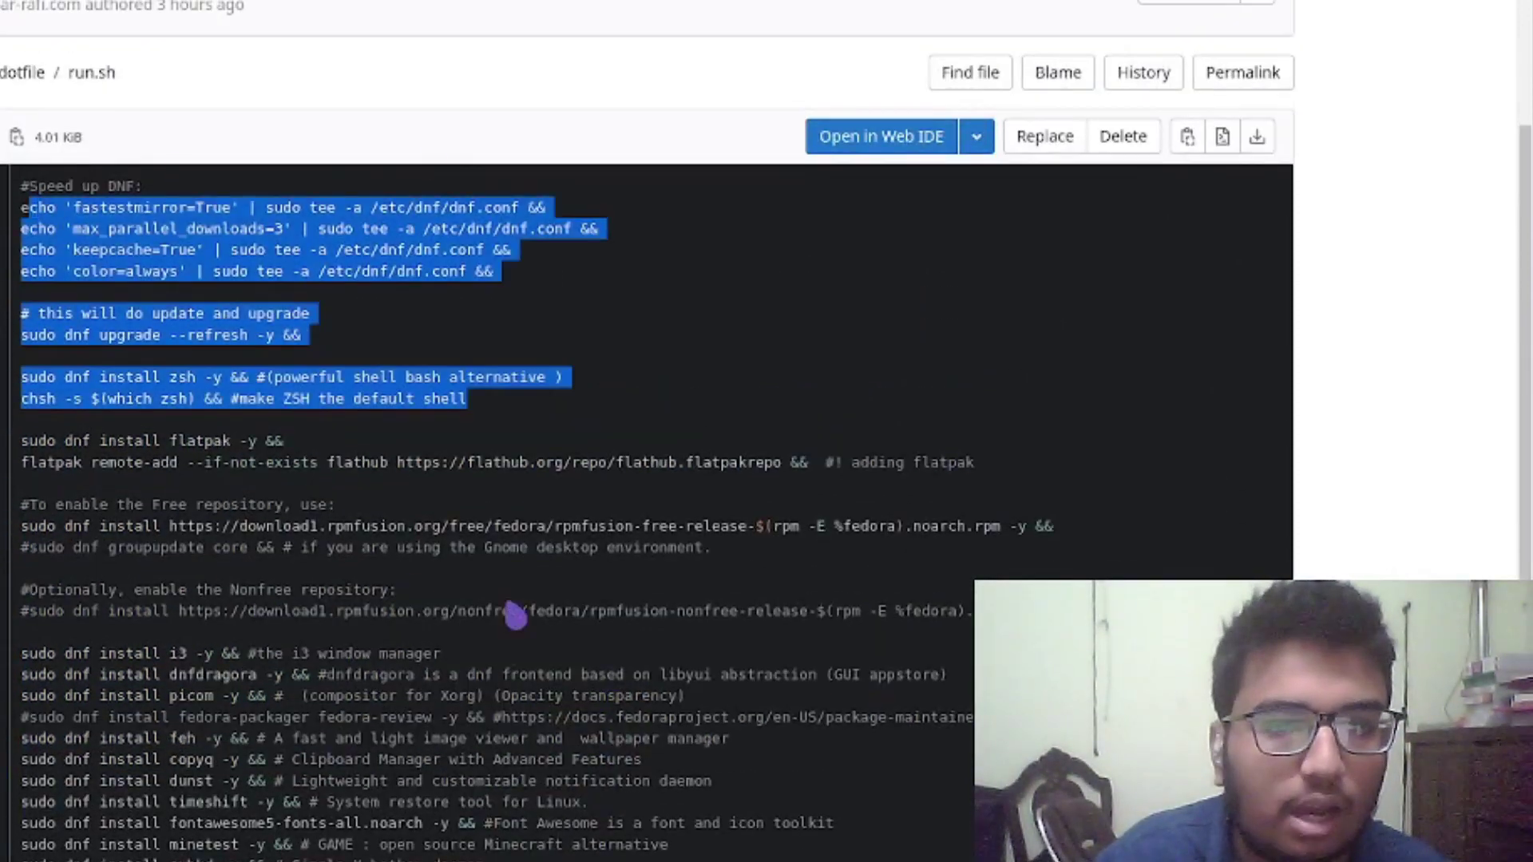
key("alt+Tab")
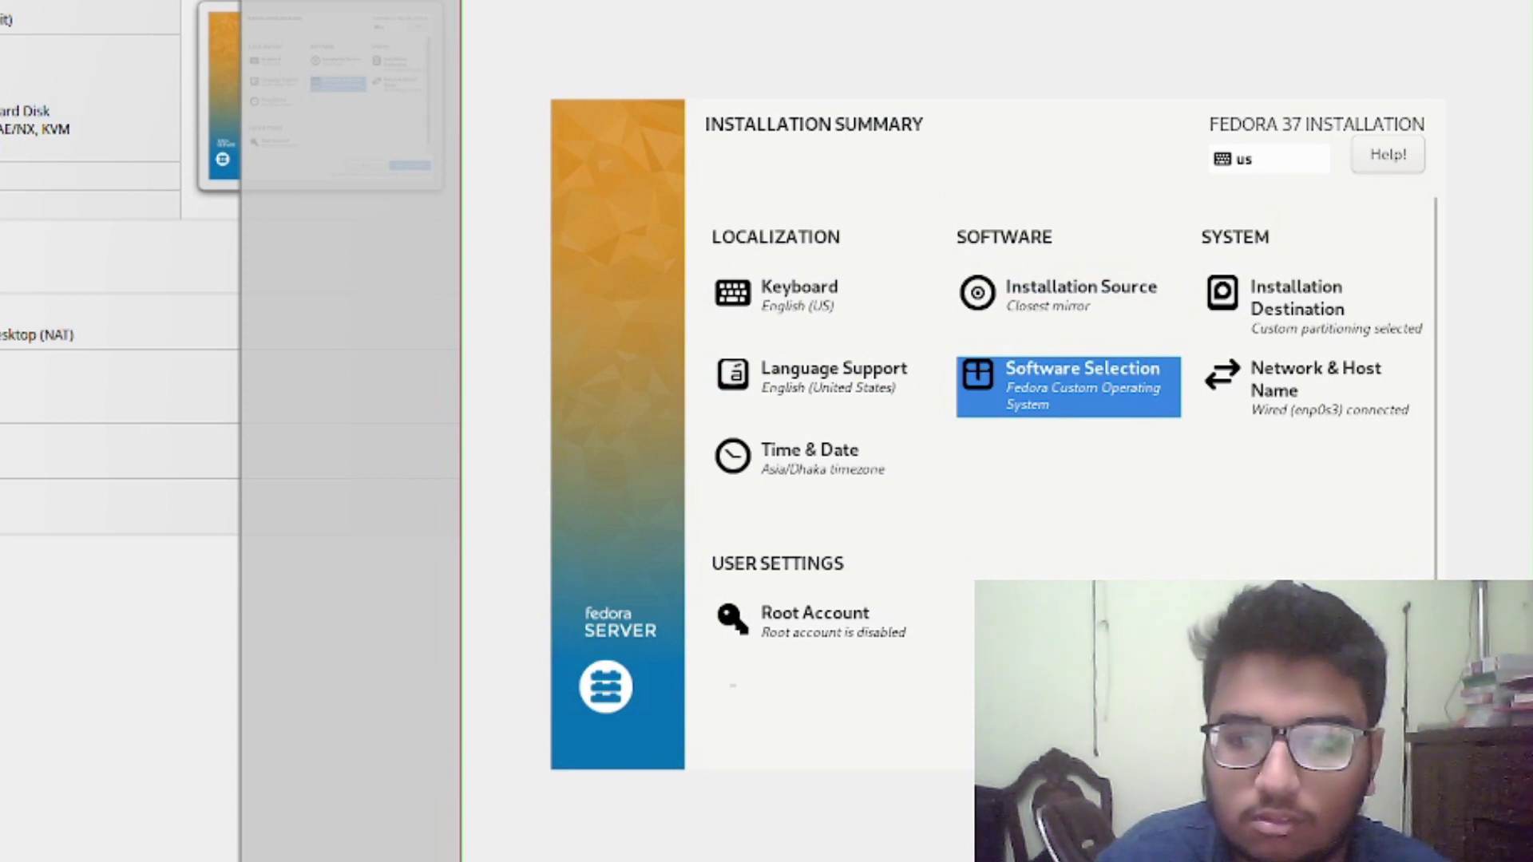
Begin the Fedora 37 installation from the Installation Summary
left_click(1373, 711)
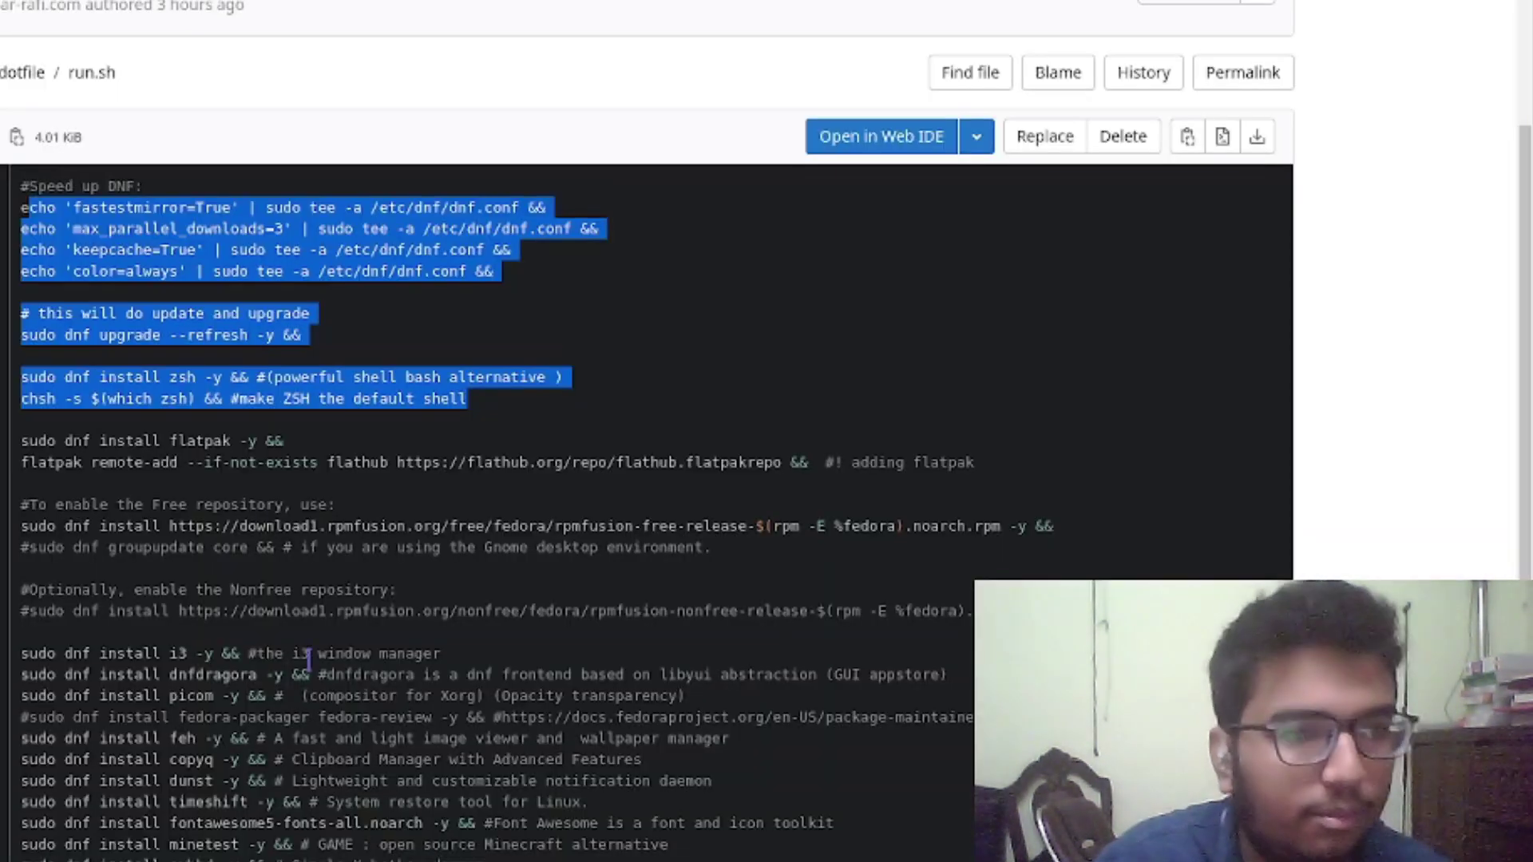
scroll(308, 661, "up", 4)
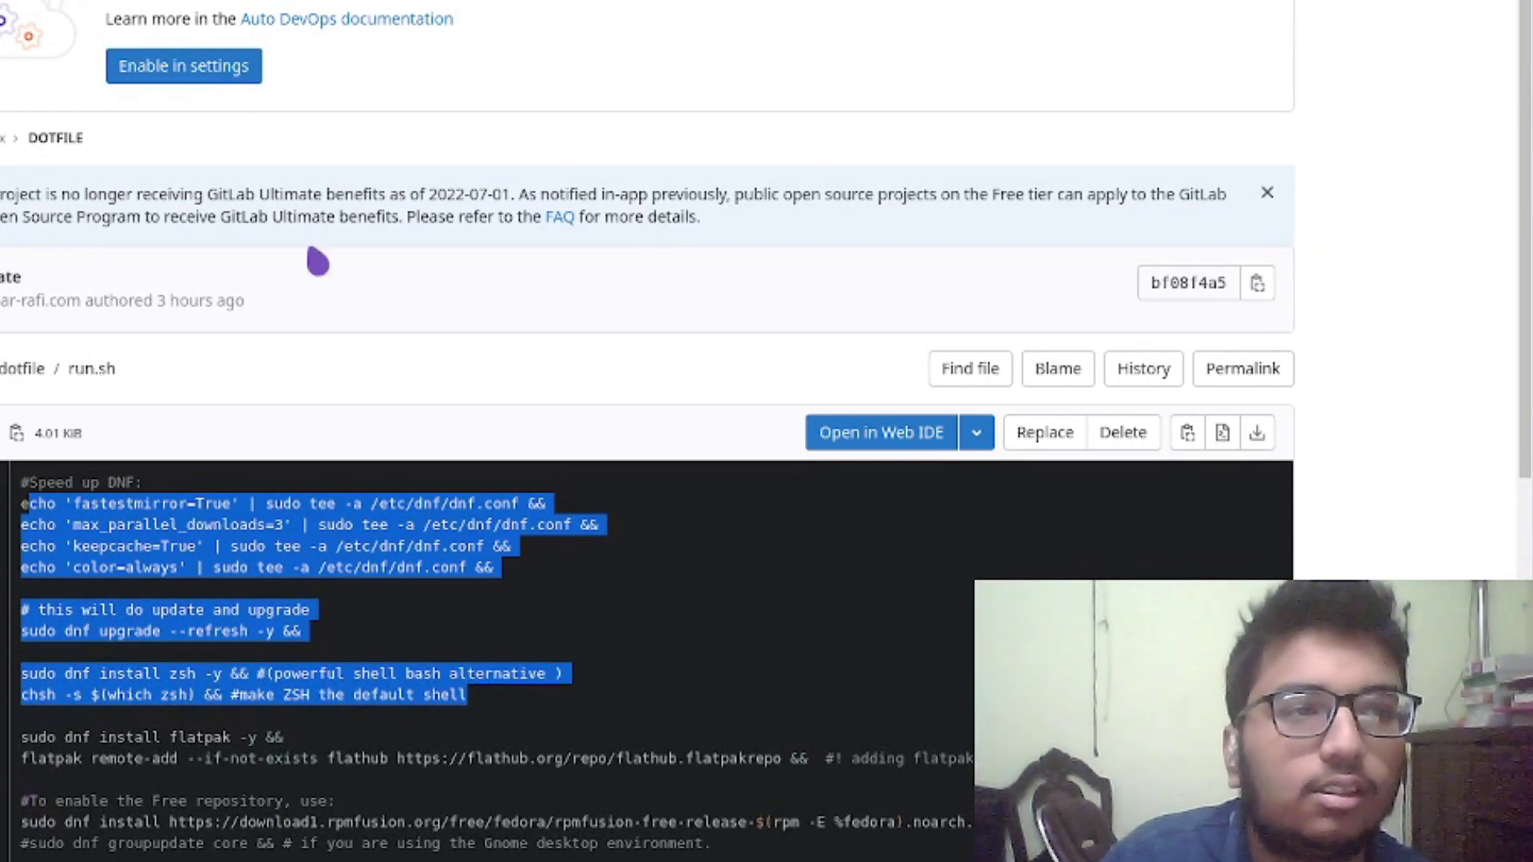
Return to the DOTFILE overview and highlight the install block and dnf upgrade --refresh command
key("alt+Left")
scroll(579, 359, "down", 6)
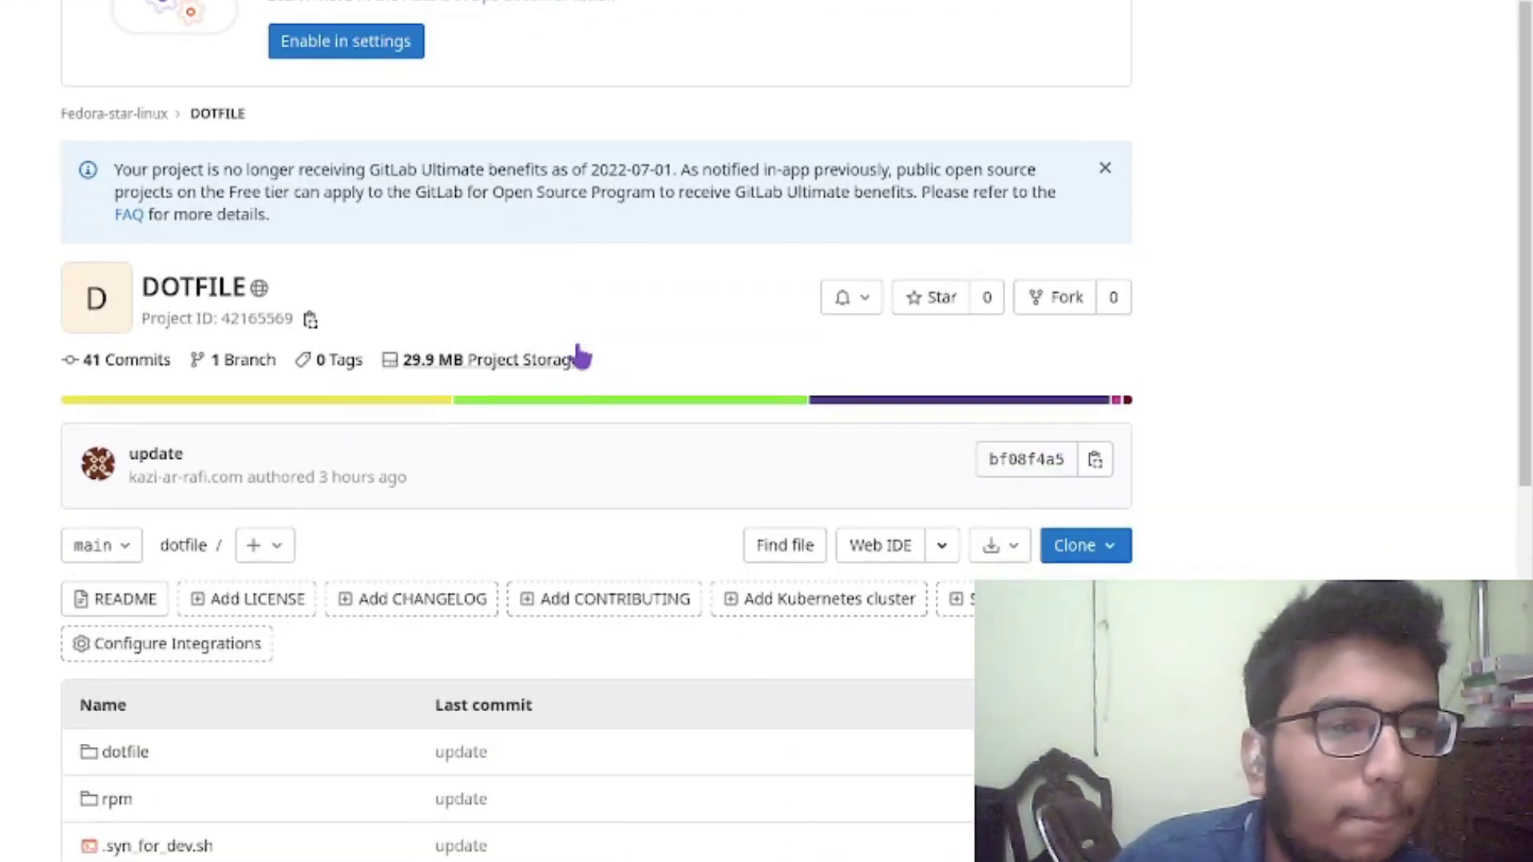
scroll(573, 391, "down", 6)
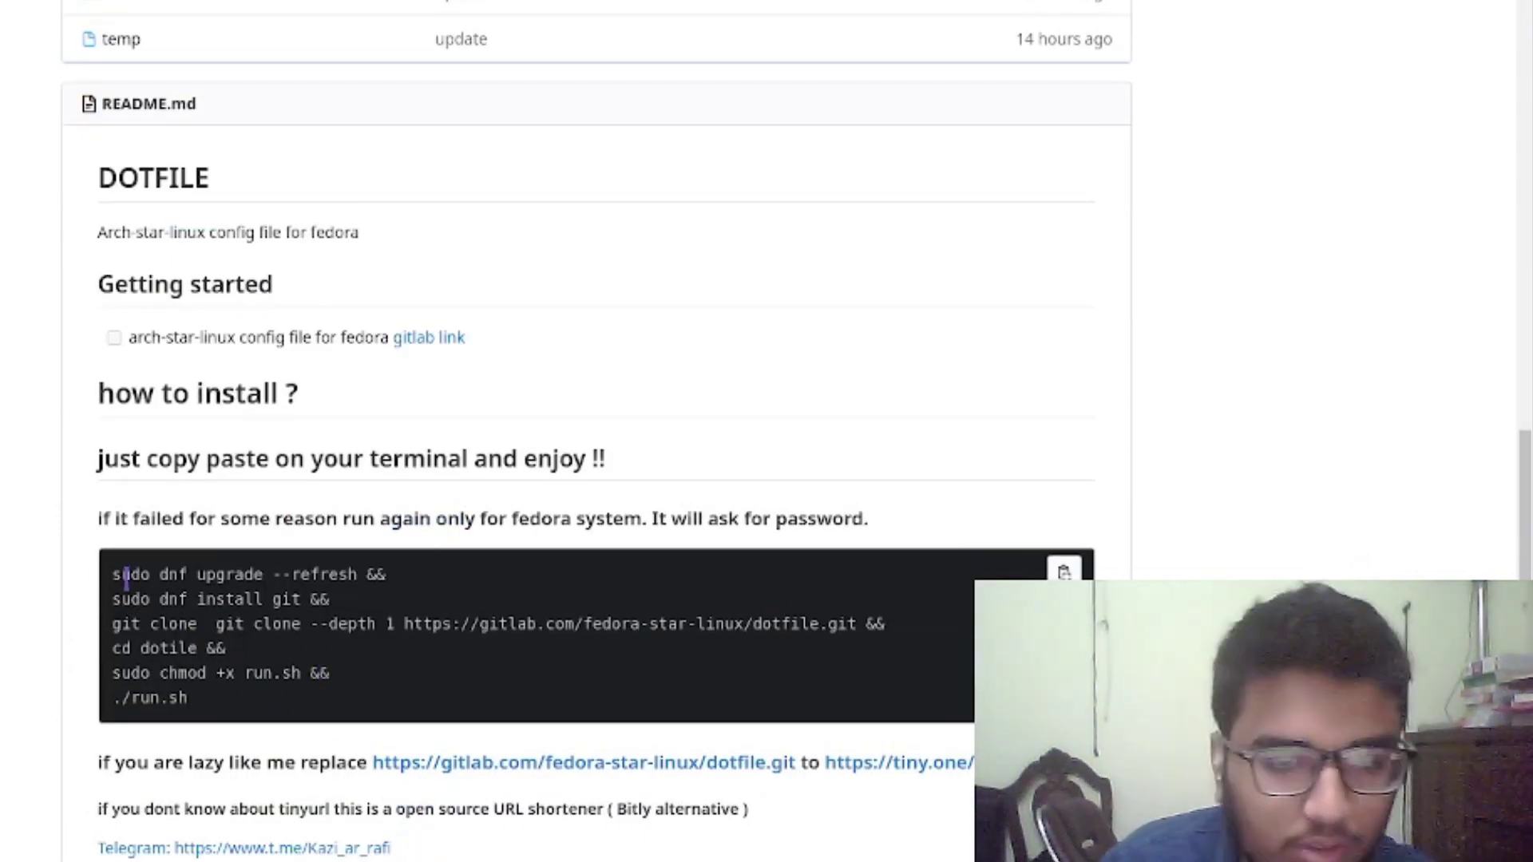
left_click_drag(116, 574, 250, 722)
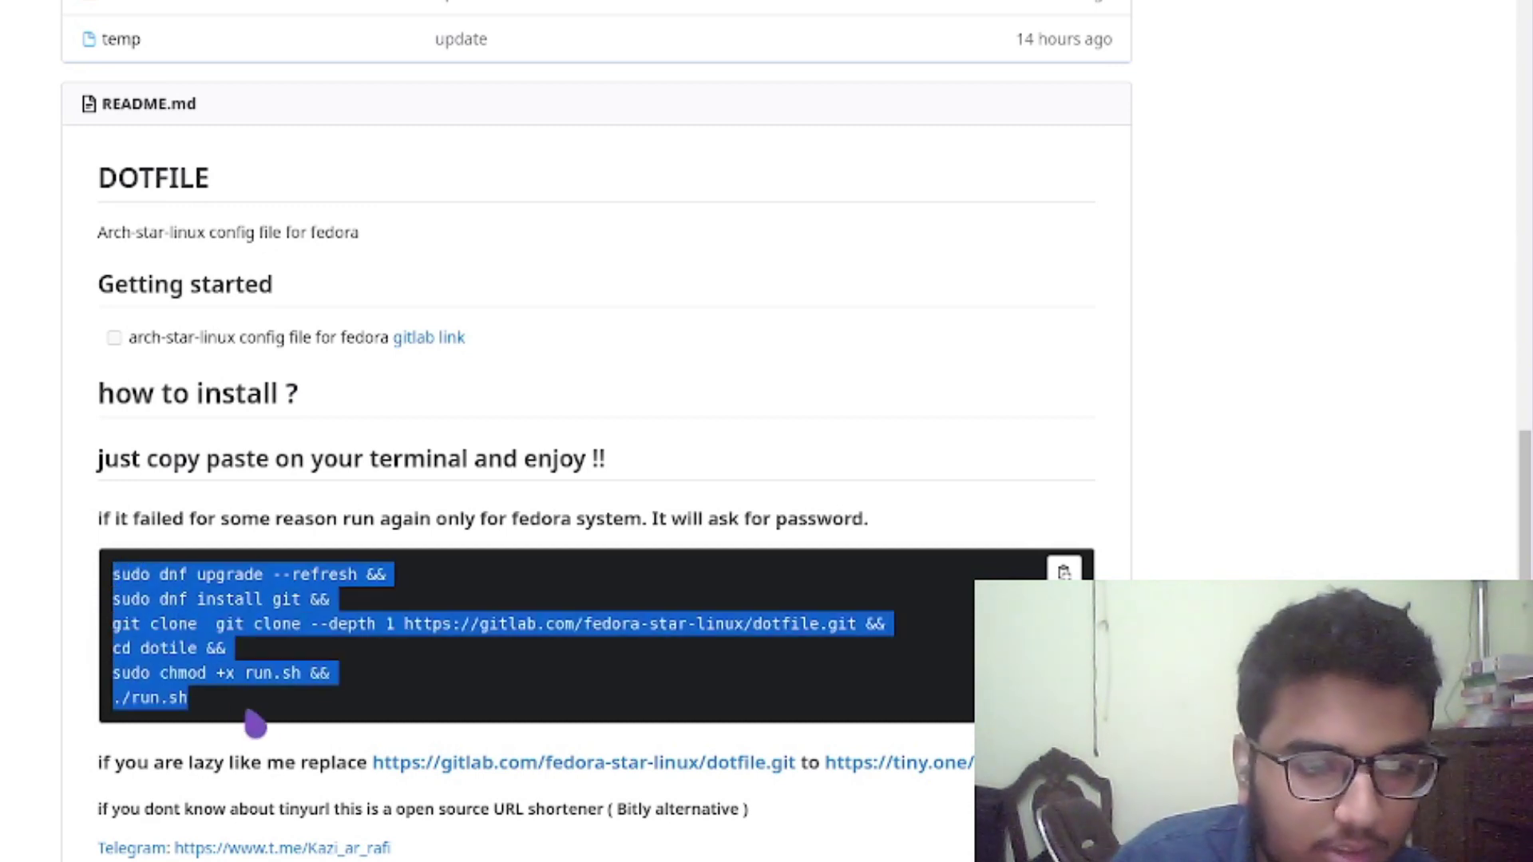
right_click(200, 647)
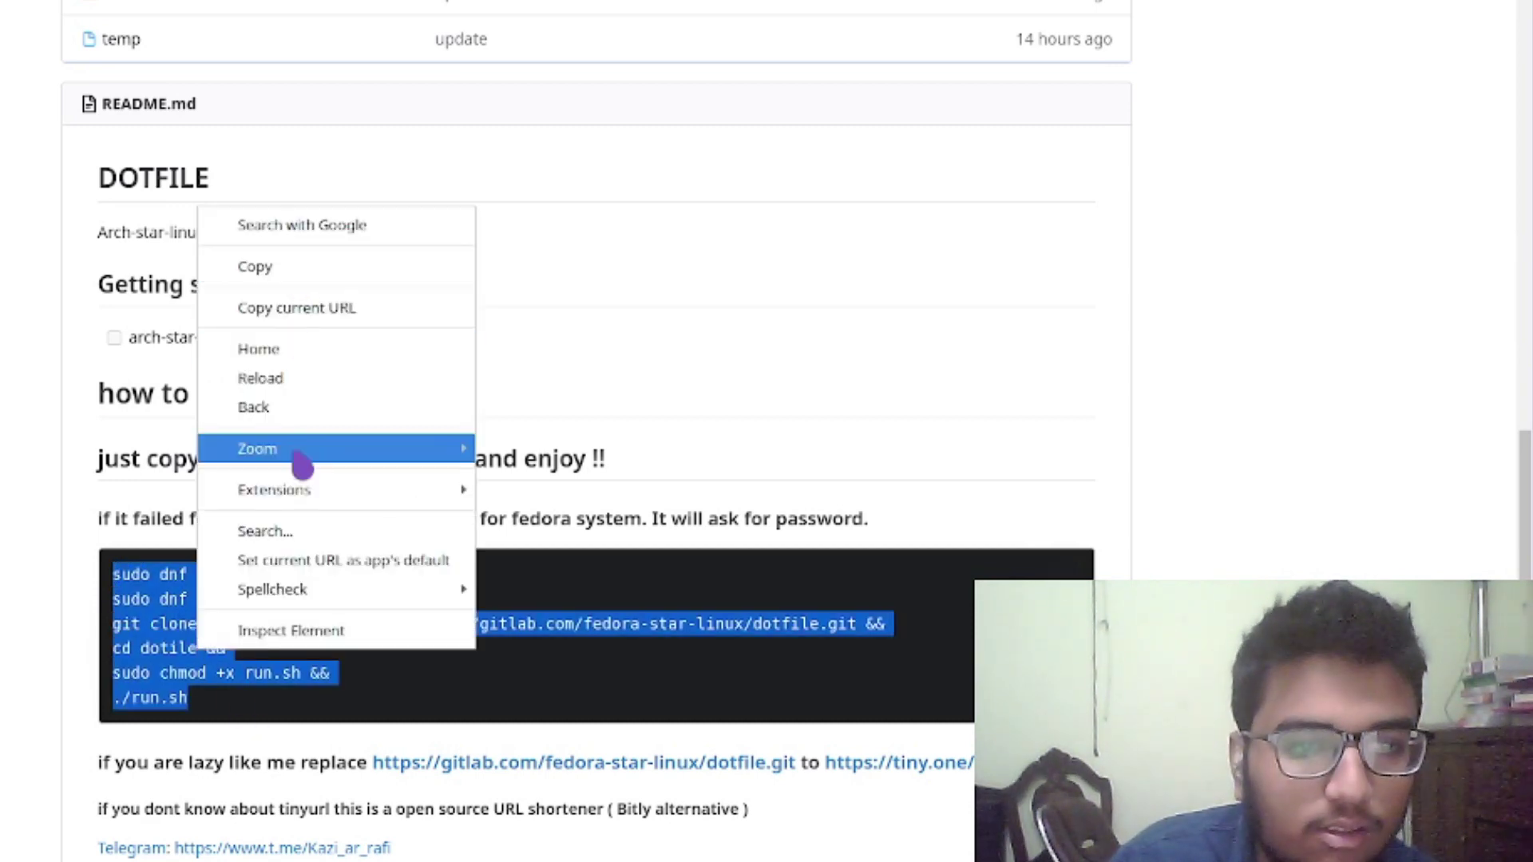
left_click(348, 653)
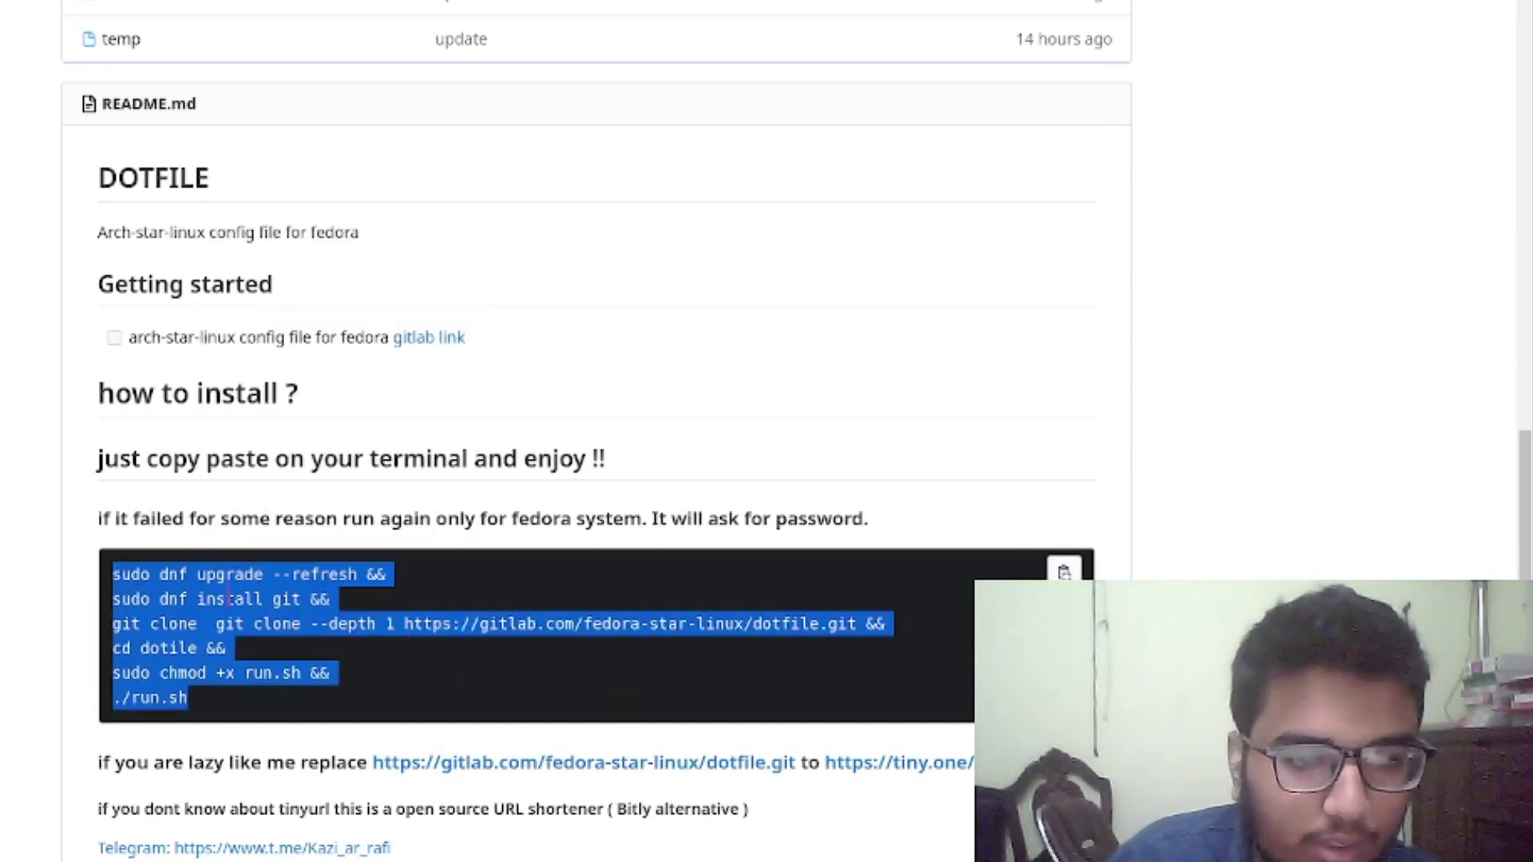
left_click(239, 610)
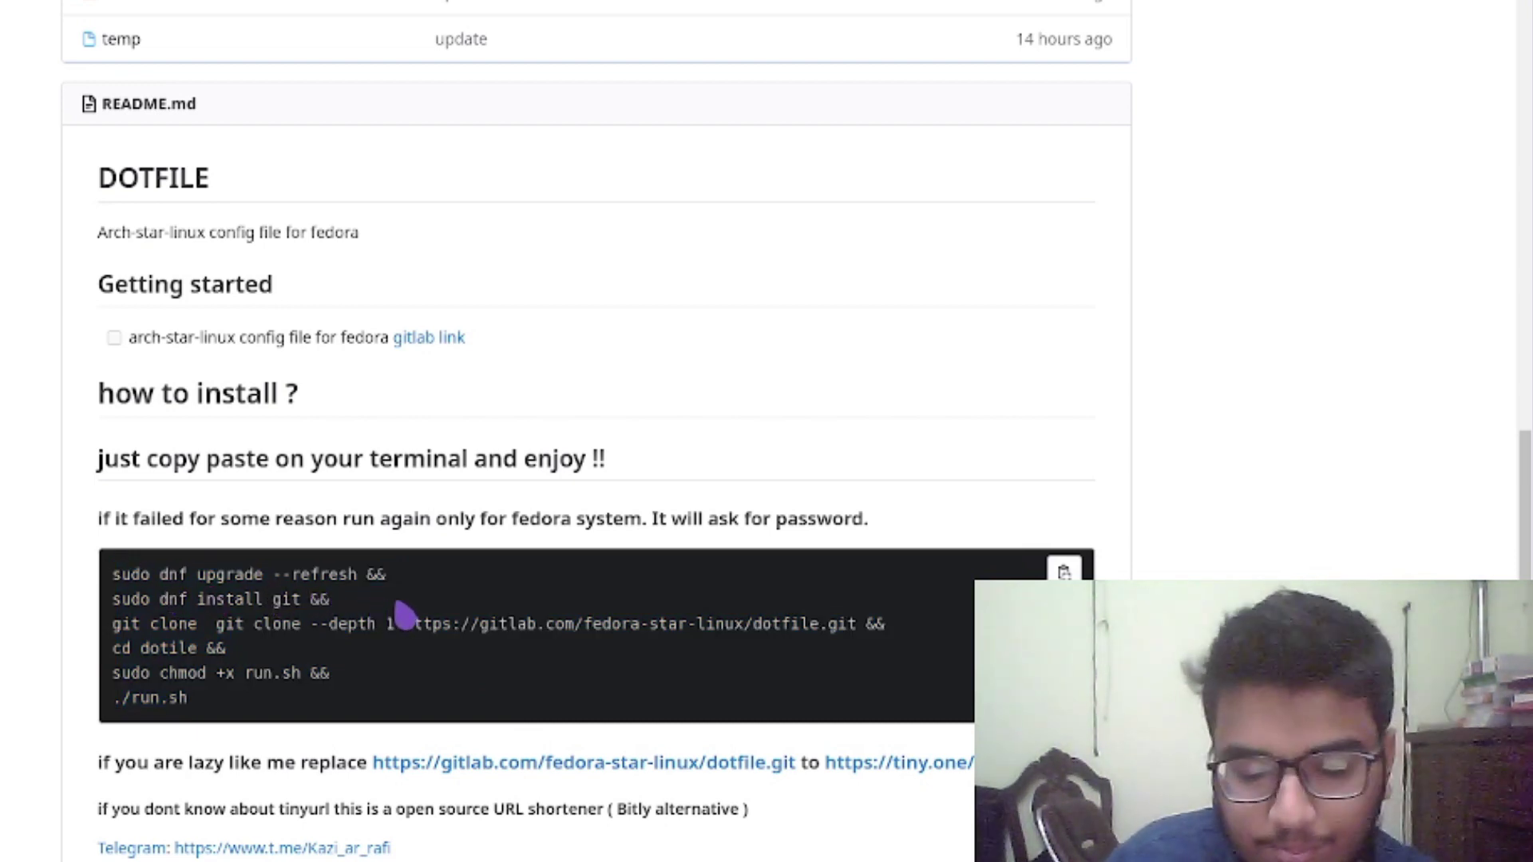
left_click_drag(368, 574, 114, 574)
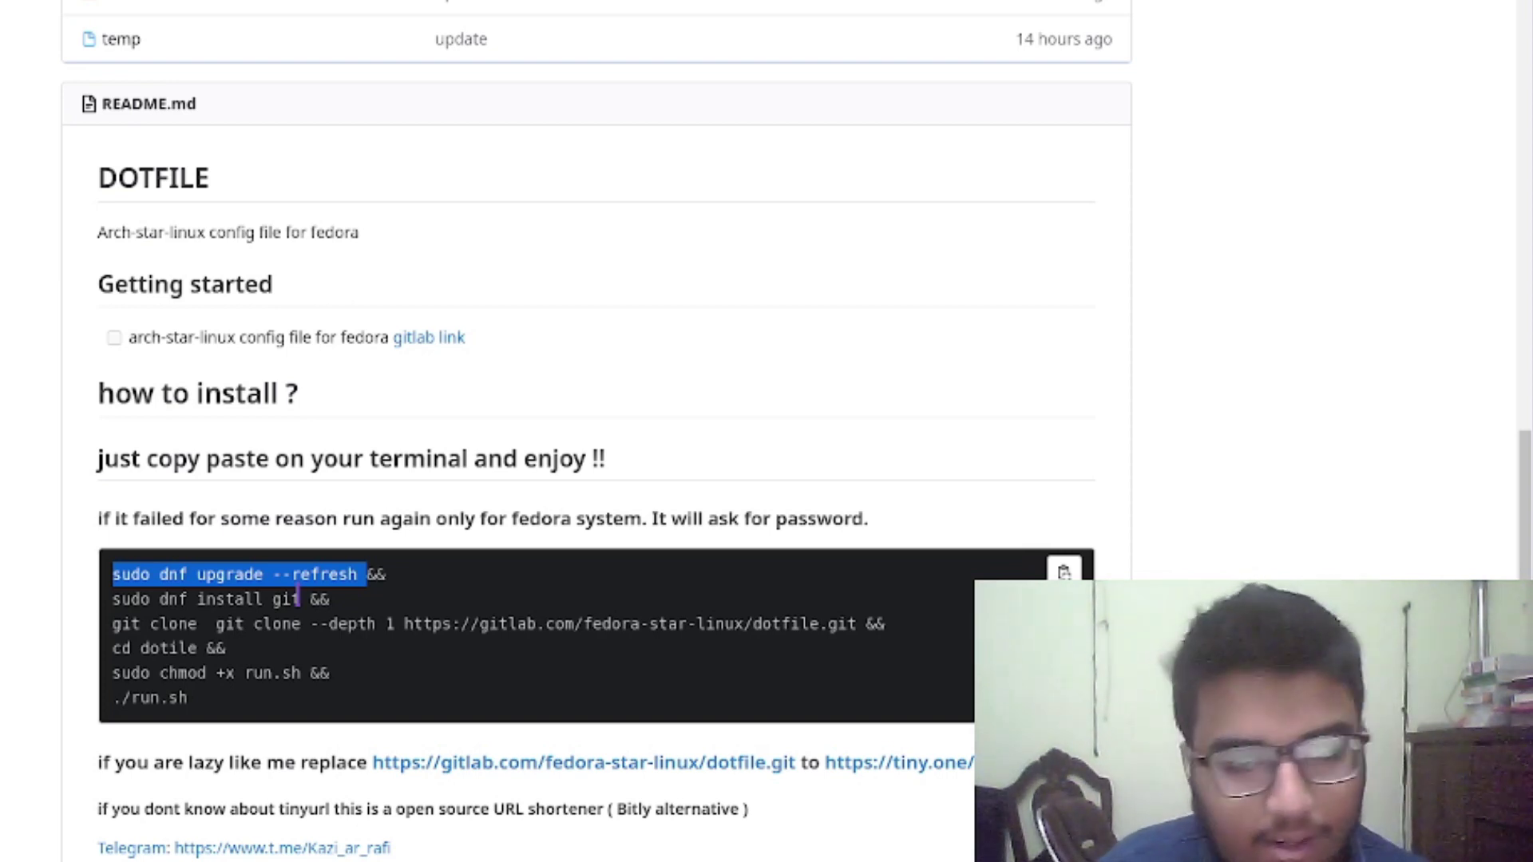
left_click(347, 581)
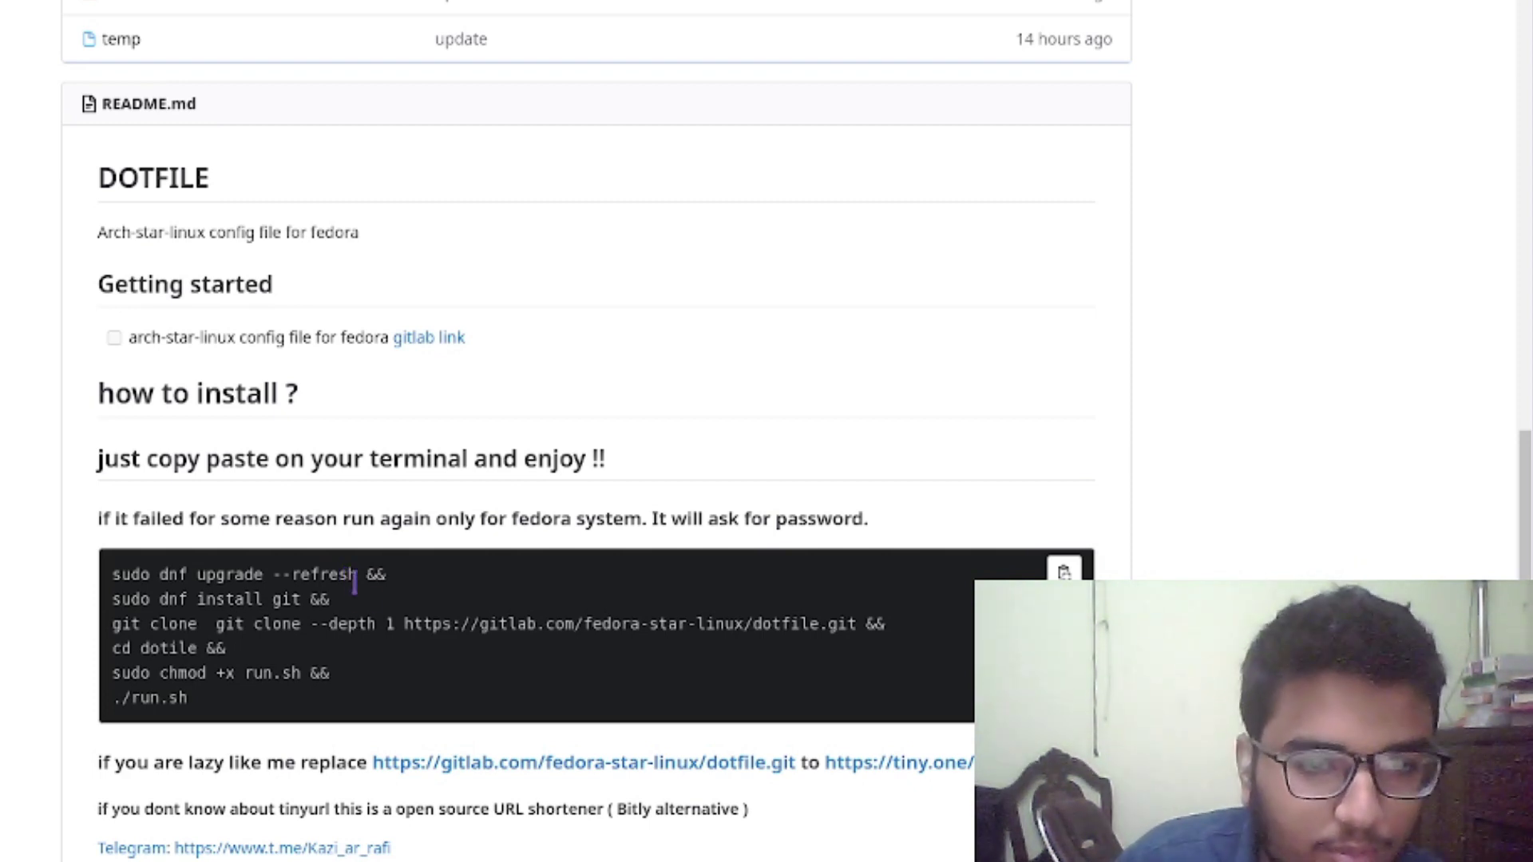
Highlight the git install and git clone lines in the README's install commands
left_click_drag(112, 599, 411, 625)
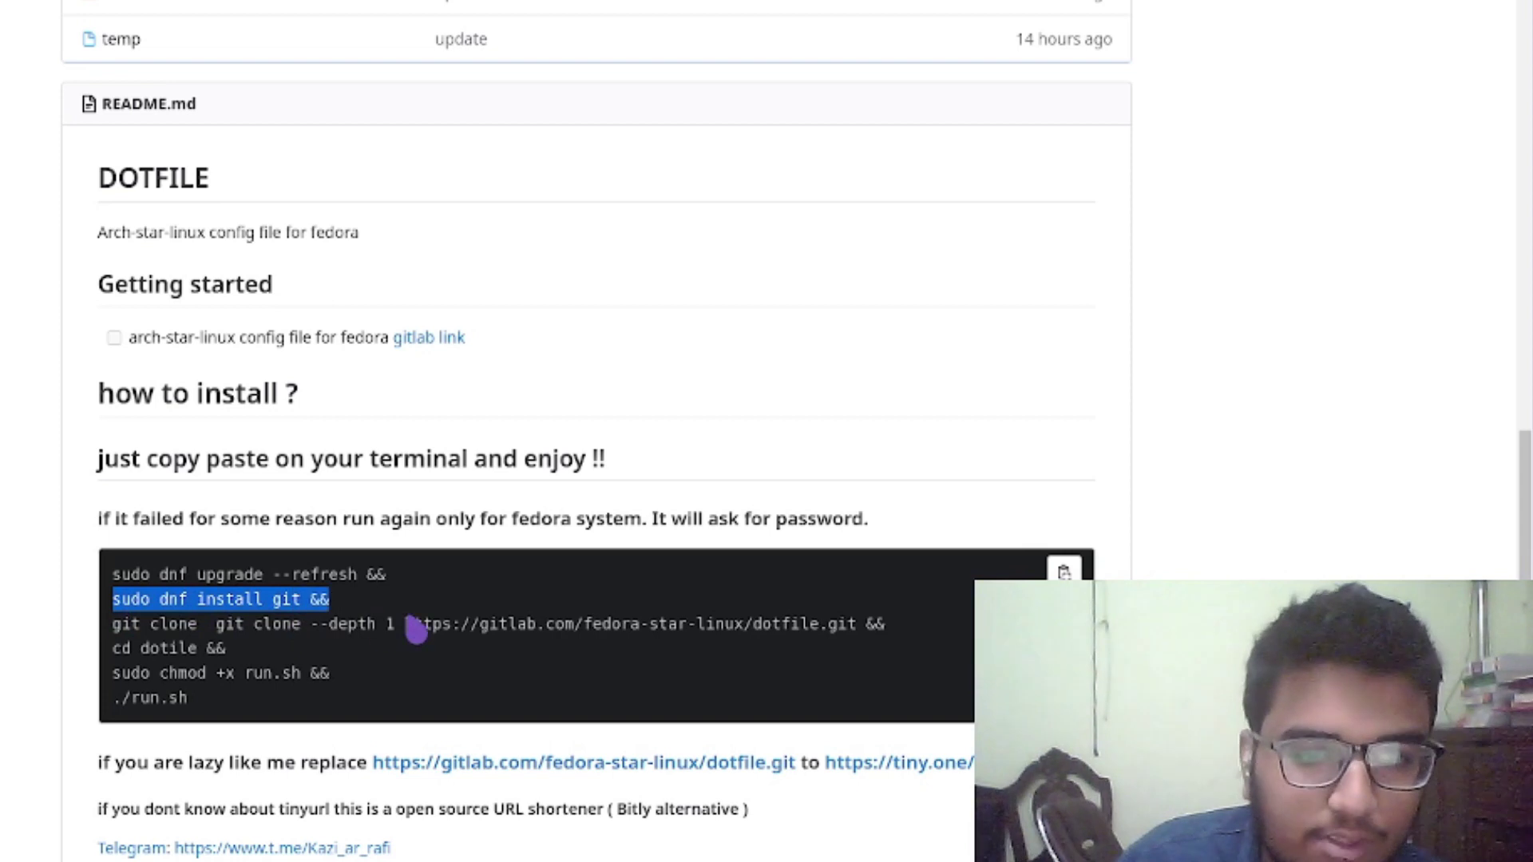
left_click(412, 639)
left_click_drag(112, 627, 639, 650)
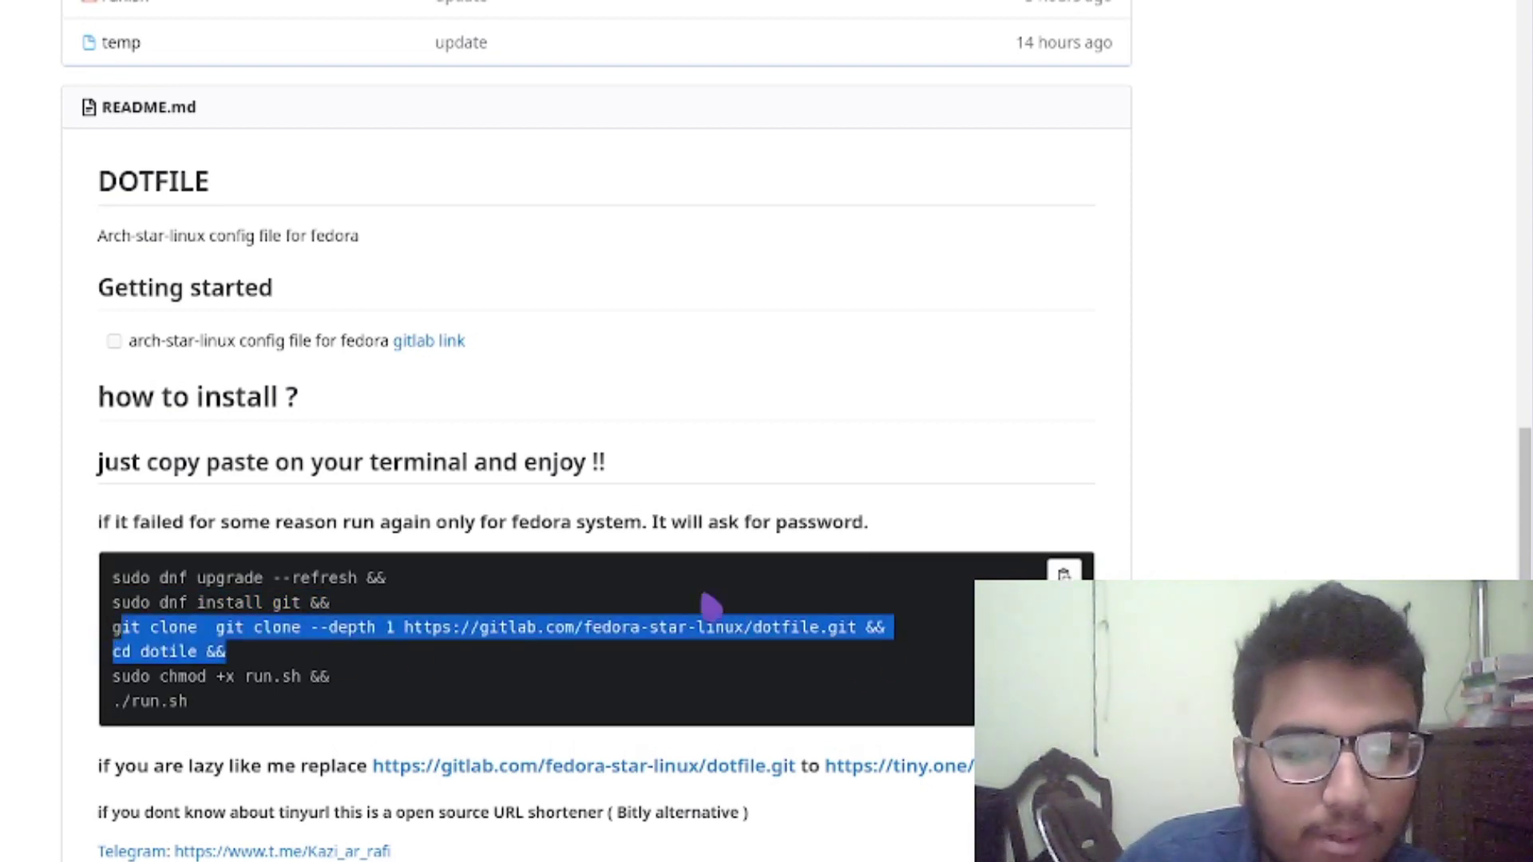
scroll(709, 606, "up", 3)
scroll(626, 284, "up", 2)
scroll(537, 702, "down", 5)
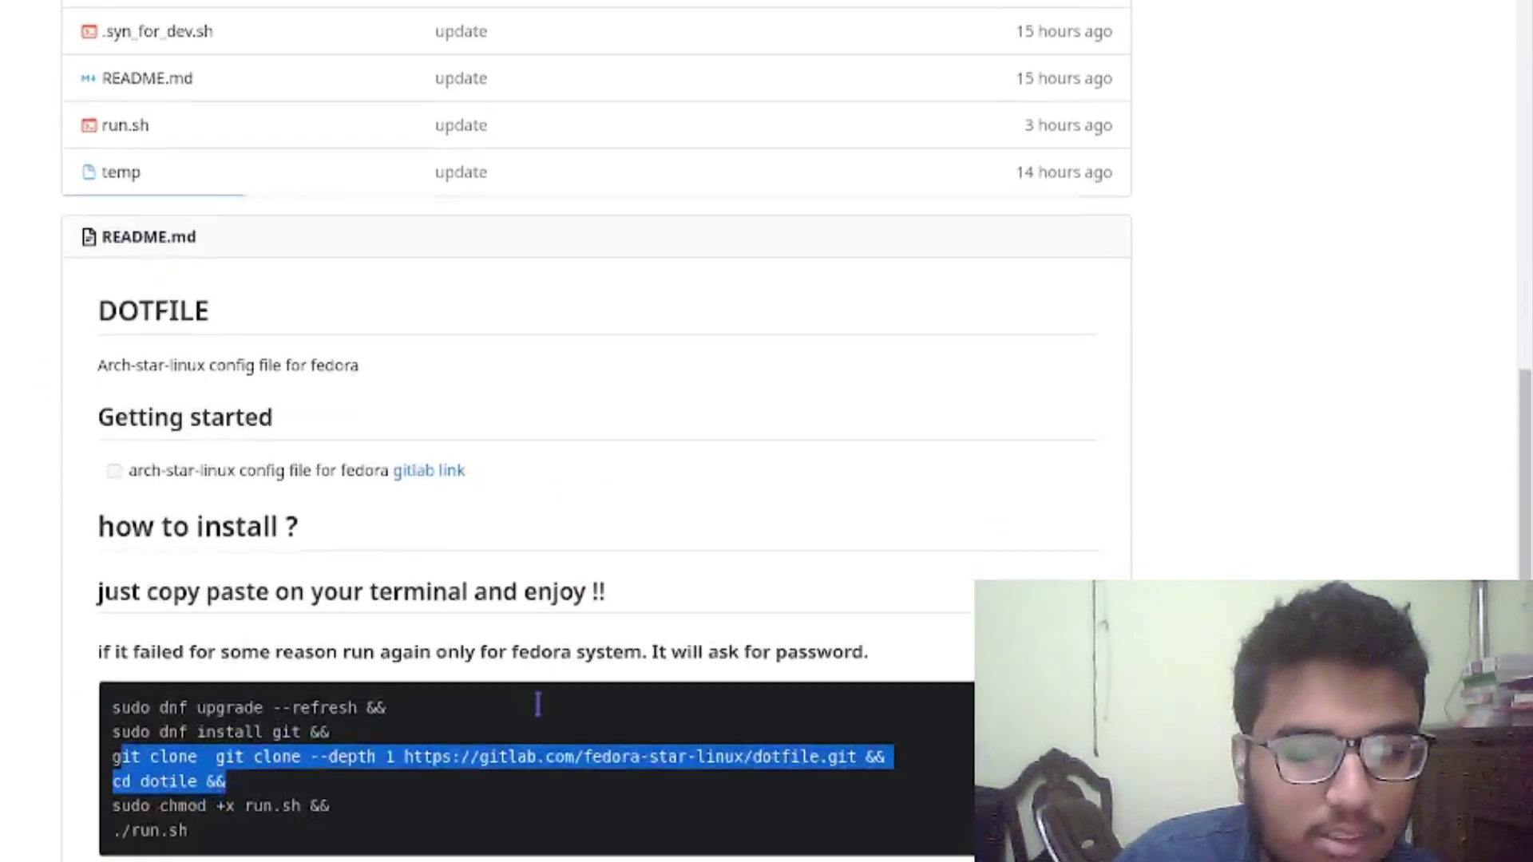
left_click(162, 613)
Highlight the cd dotile and sudo chmod +x run.sh lines, then open run.sh
left_click_drag(113, 589, 267, 597)
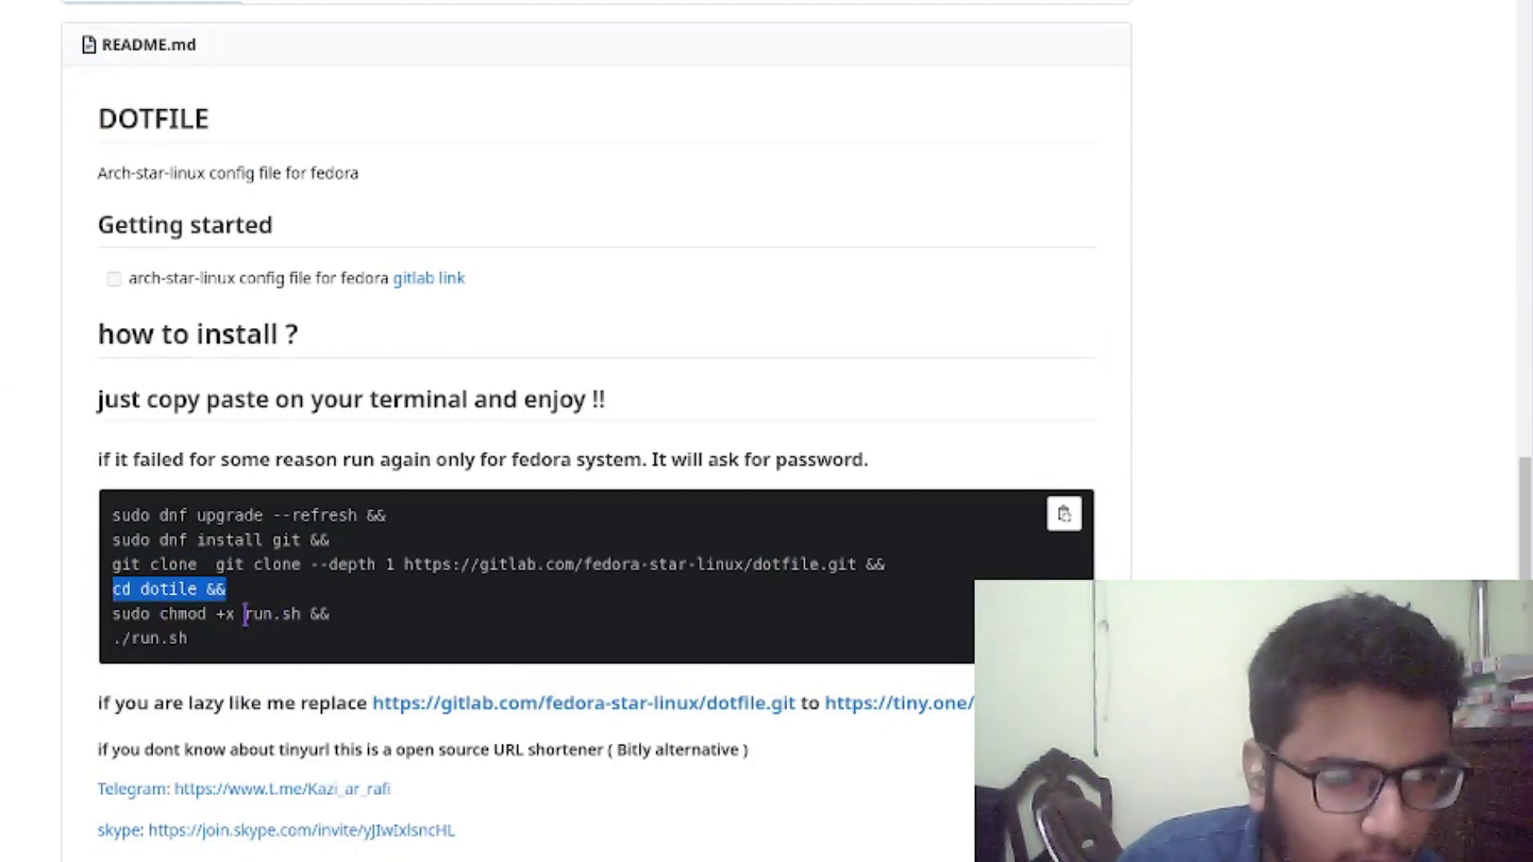
left_click(167, 635)
left_click_drag(135, 613, 342, 626)
left_click(318, 631)
triple_click(271, 619)
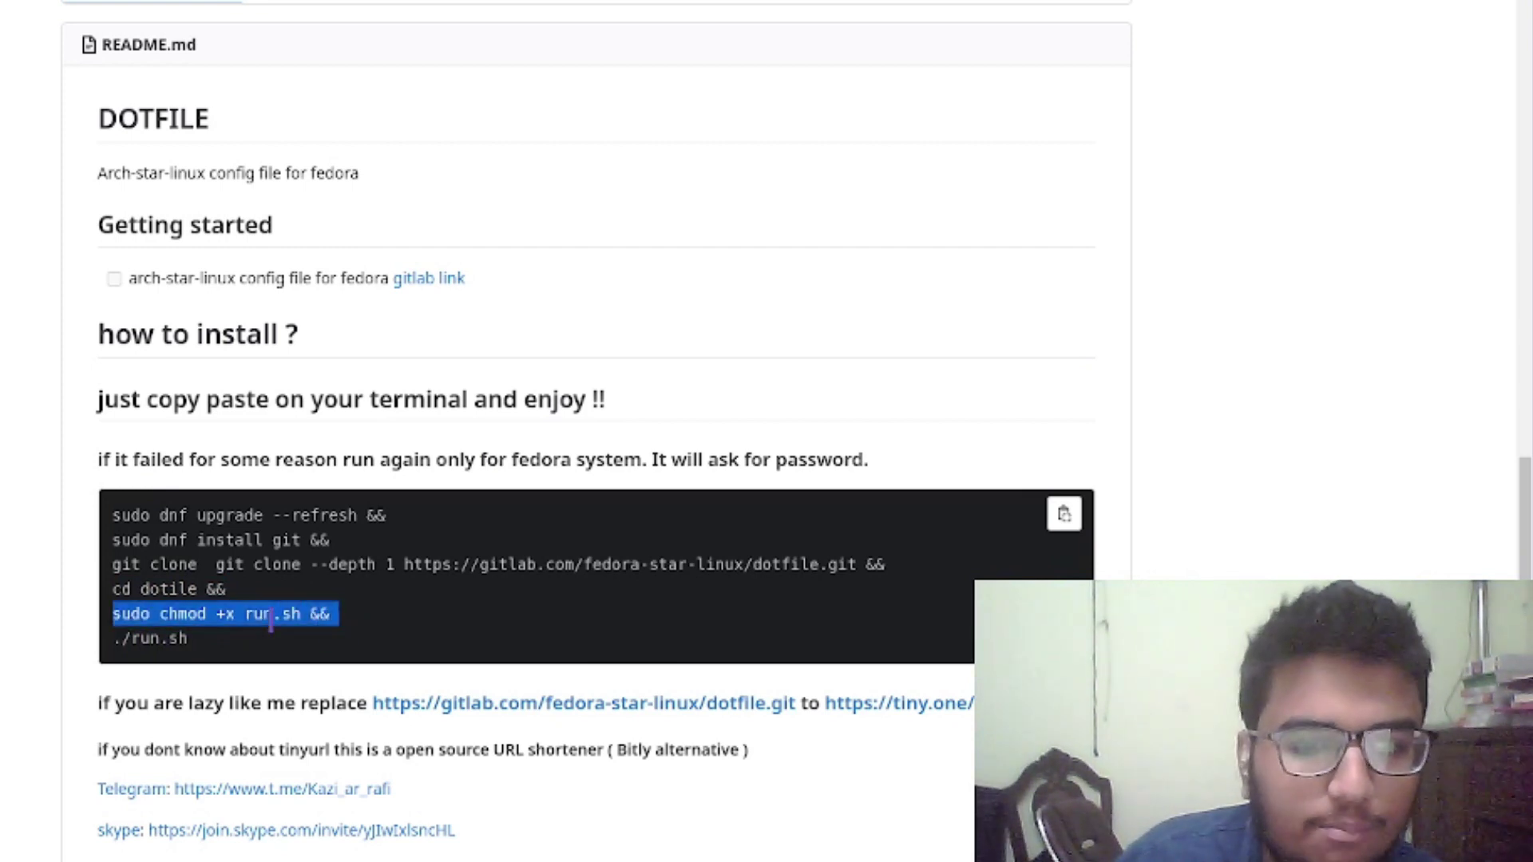
left_click(276, 622)
triple_click(280, 622)
scroll(335, 598, "up", 5)
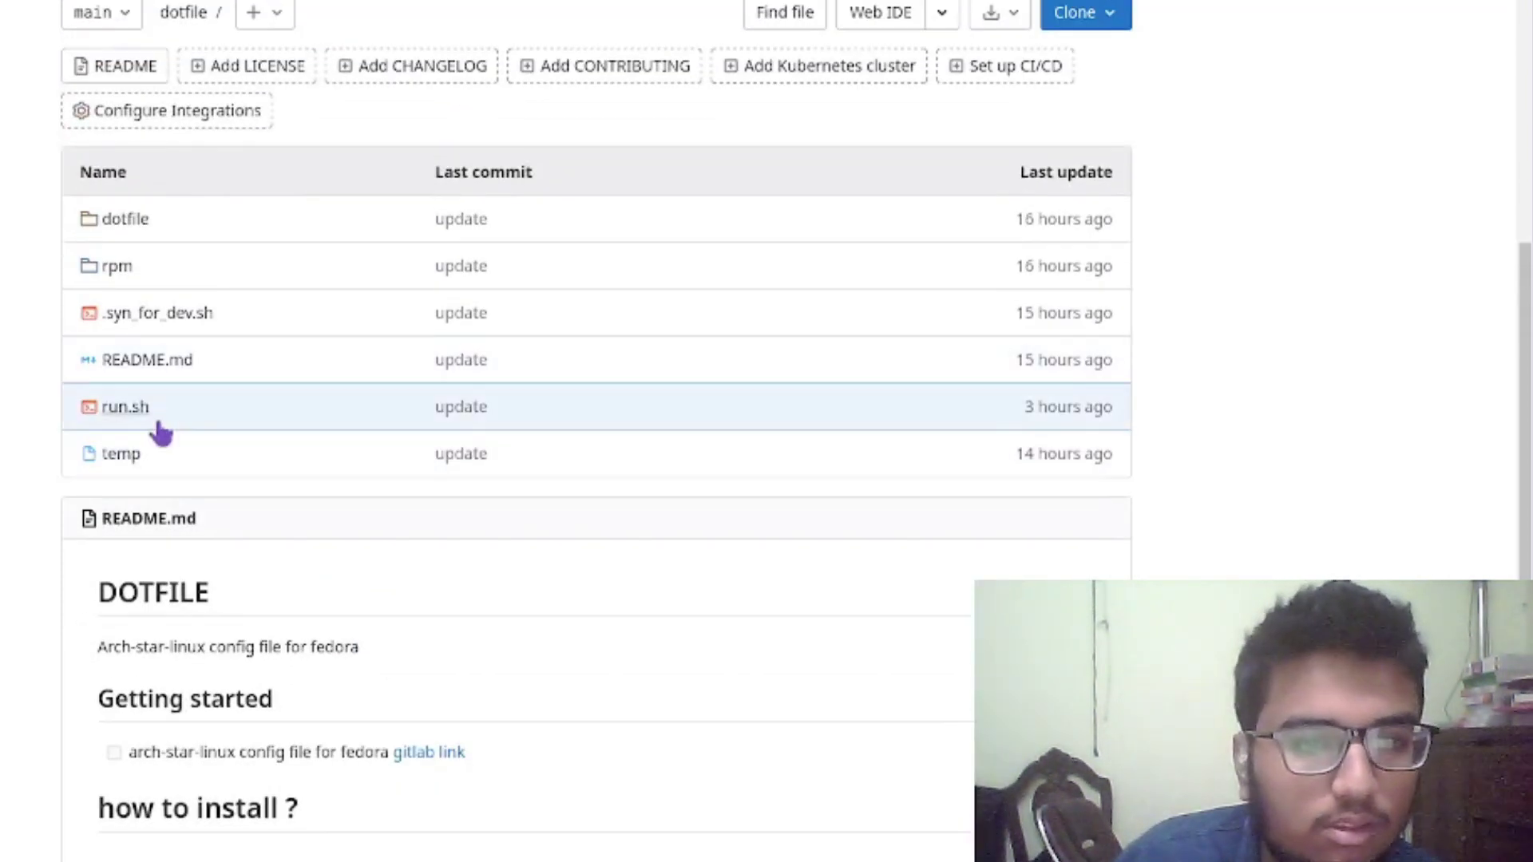
scroll(245, 432, "down", 2)
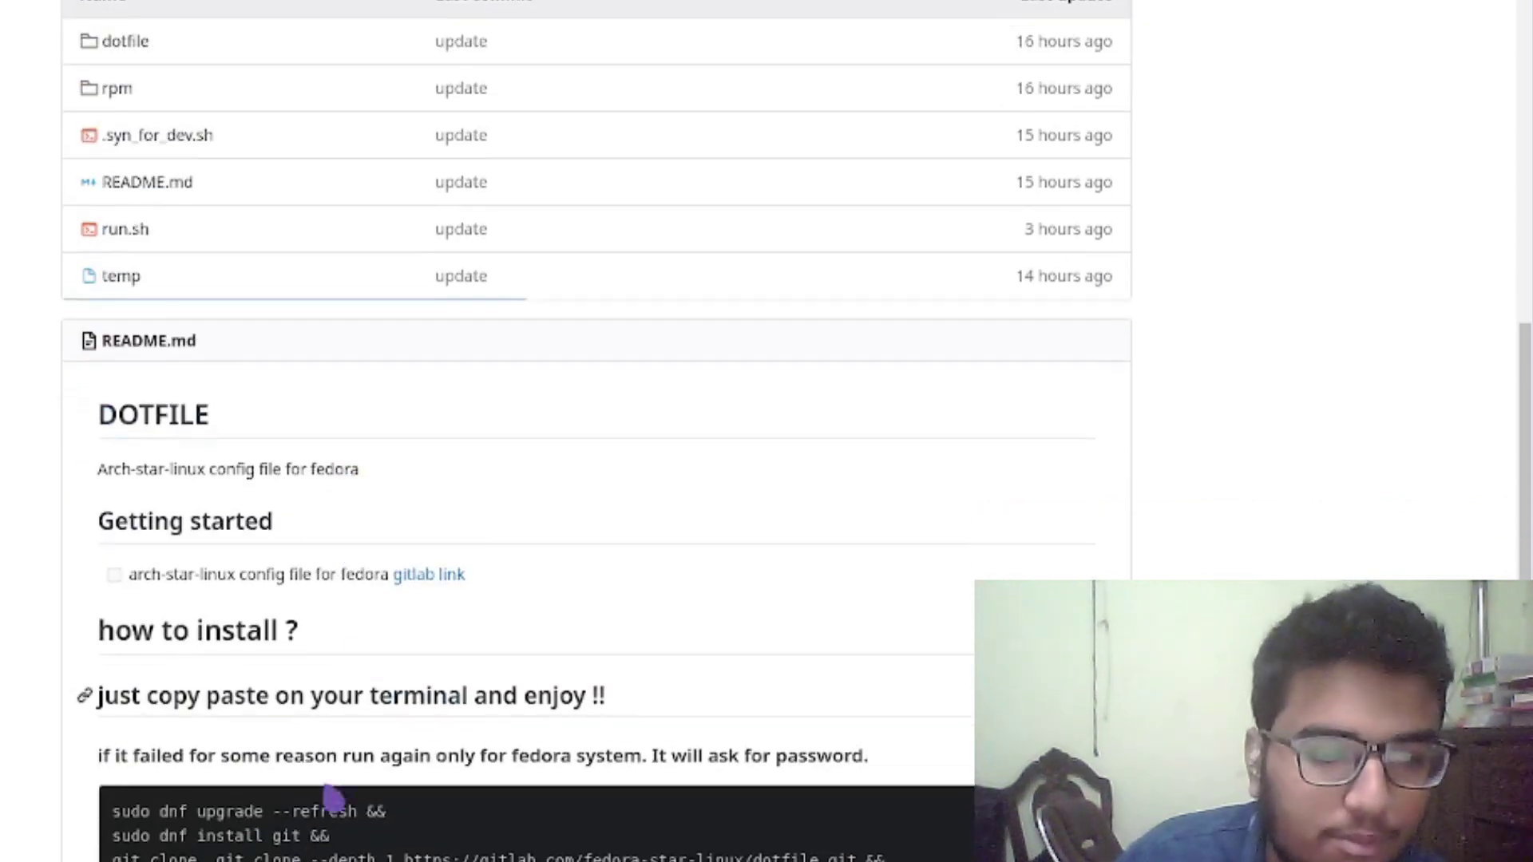
scroll(309, 588, "up", 2)
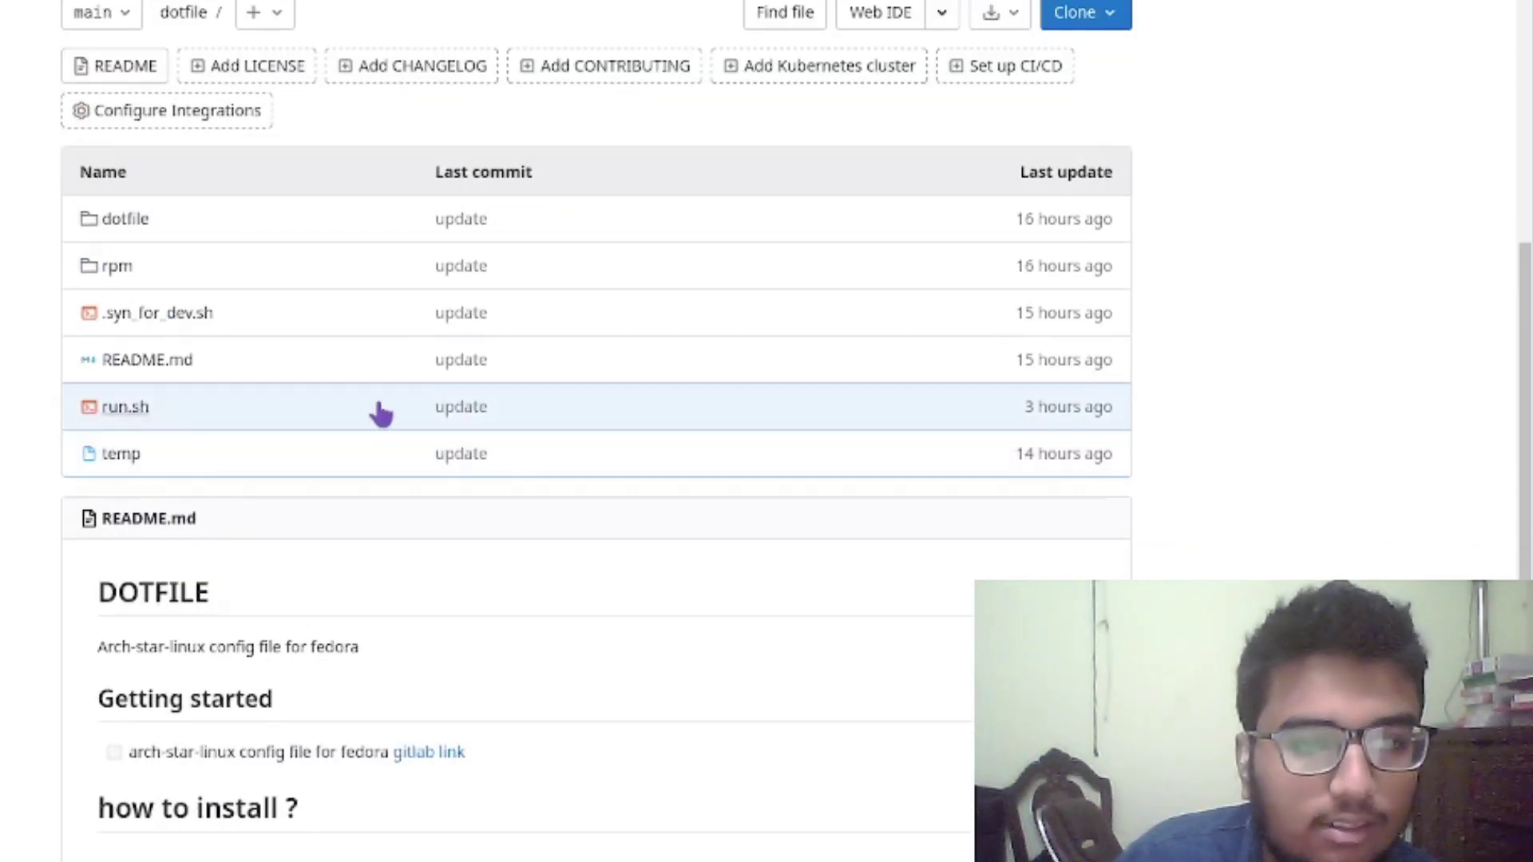
left_click(131, 411)
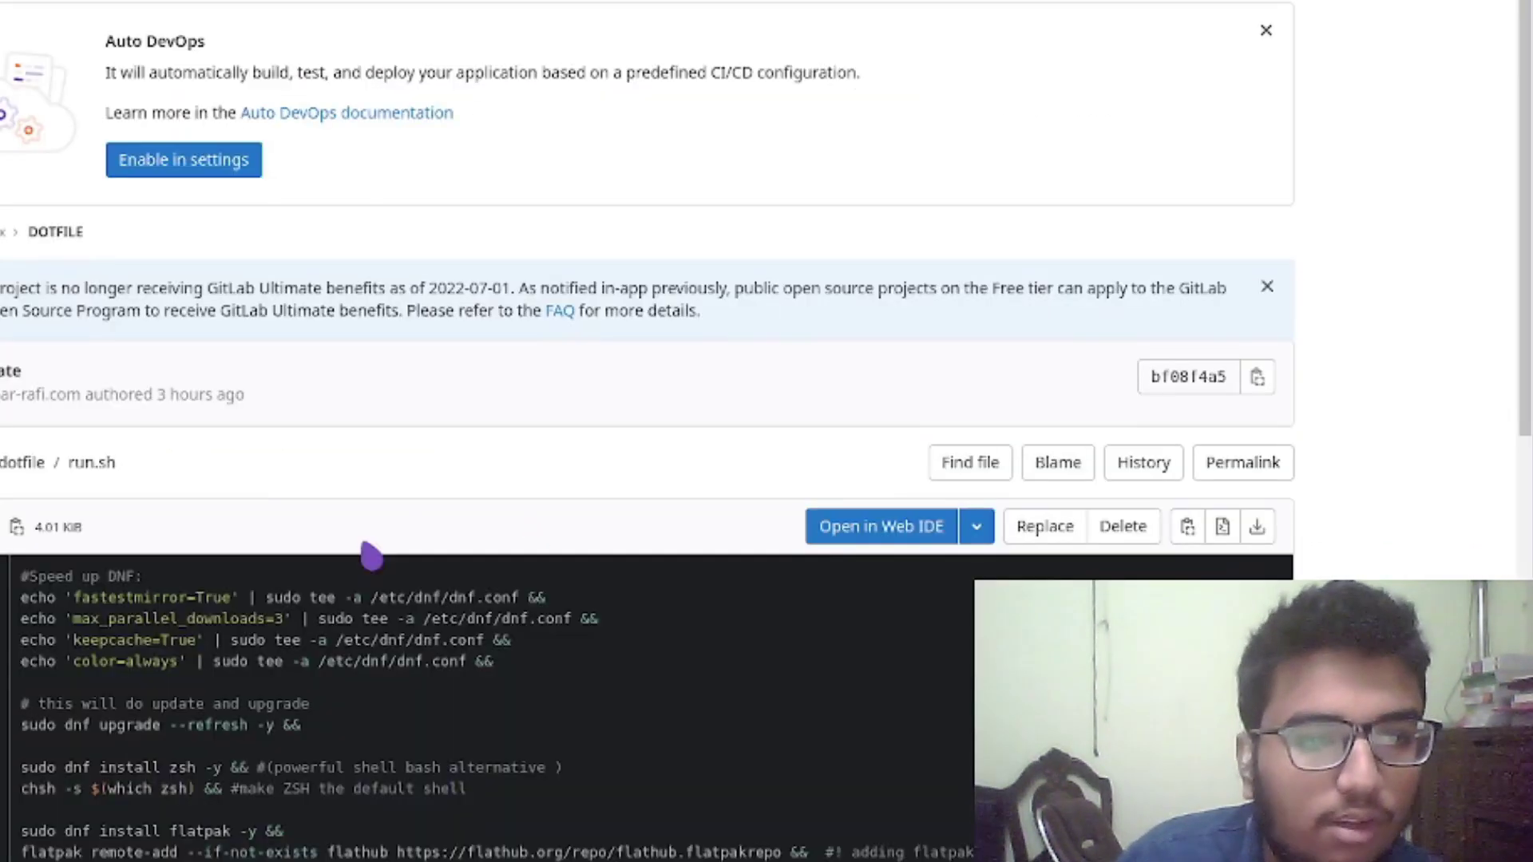
scroll(239, 511, "down", 2)
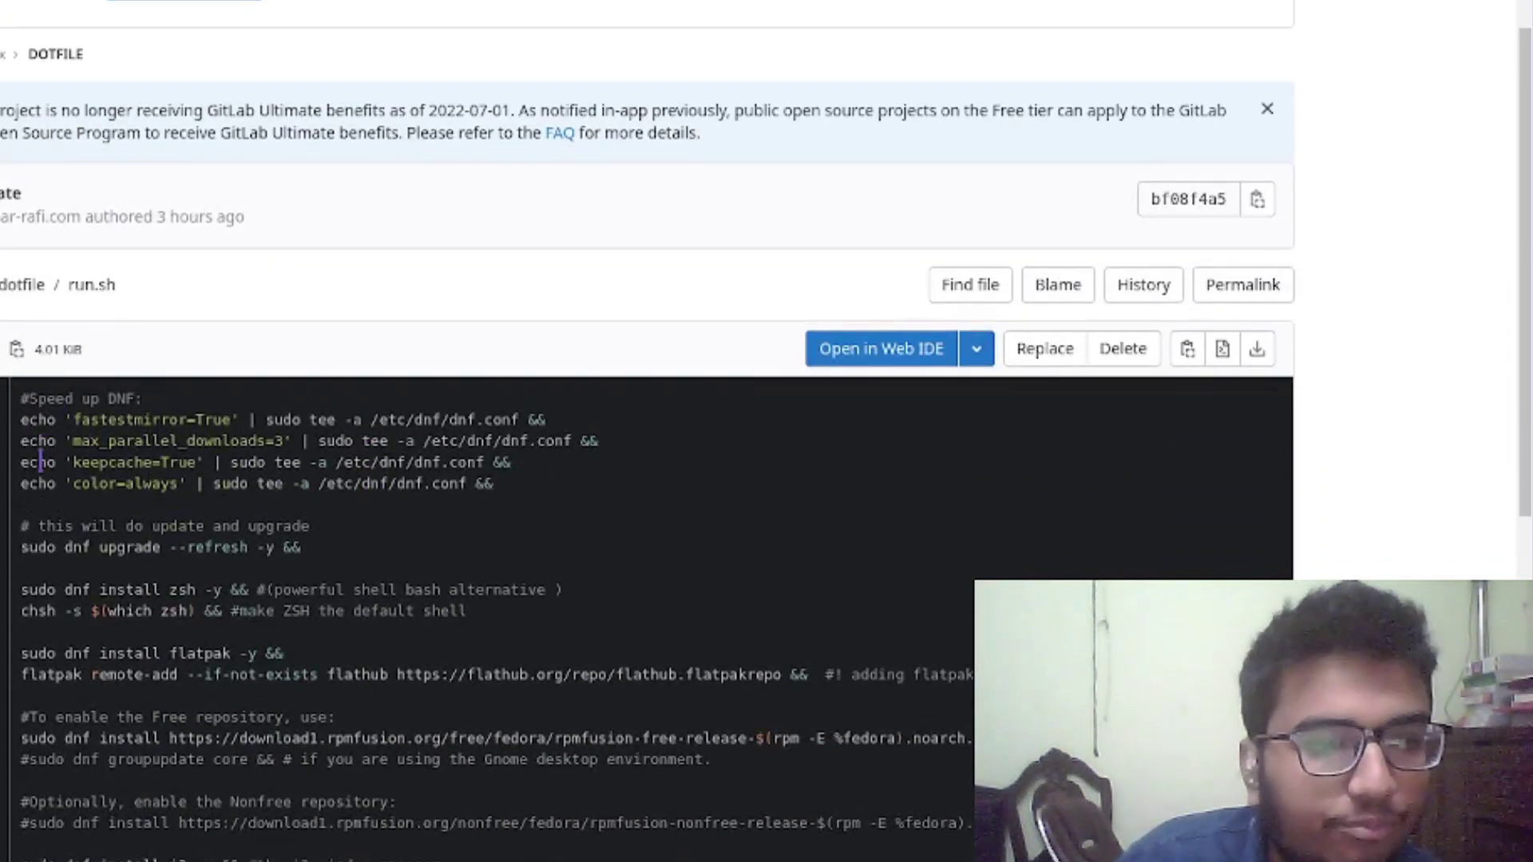
left_click_drag(20, 420, 236, 420)
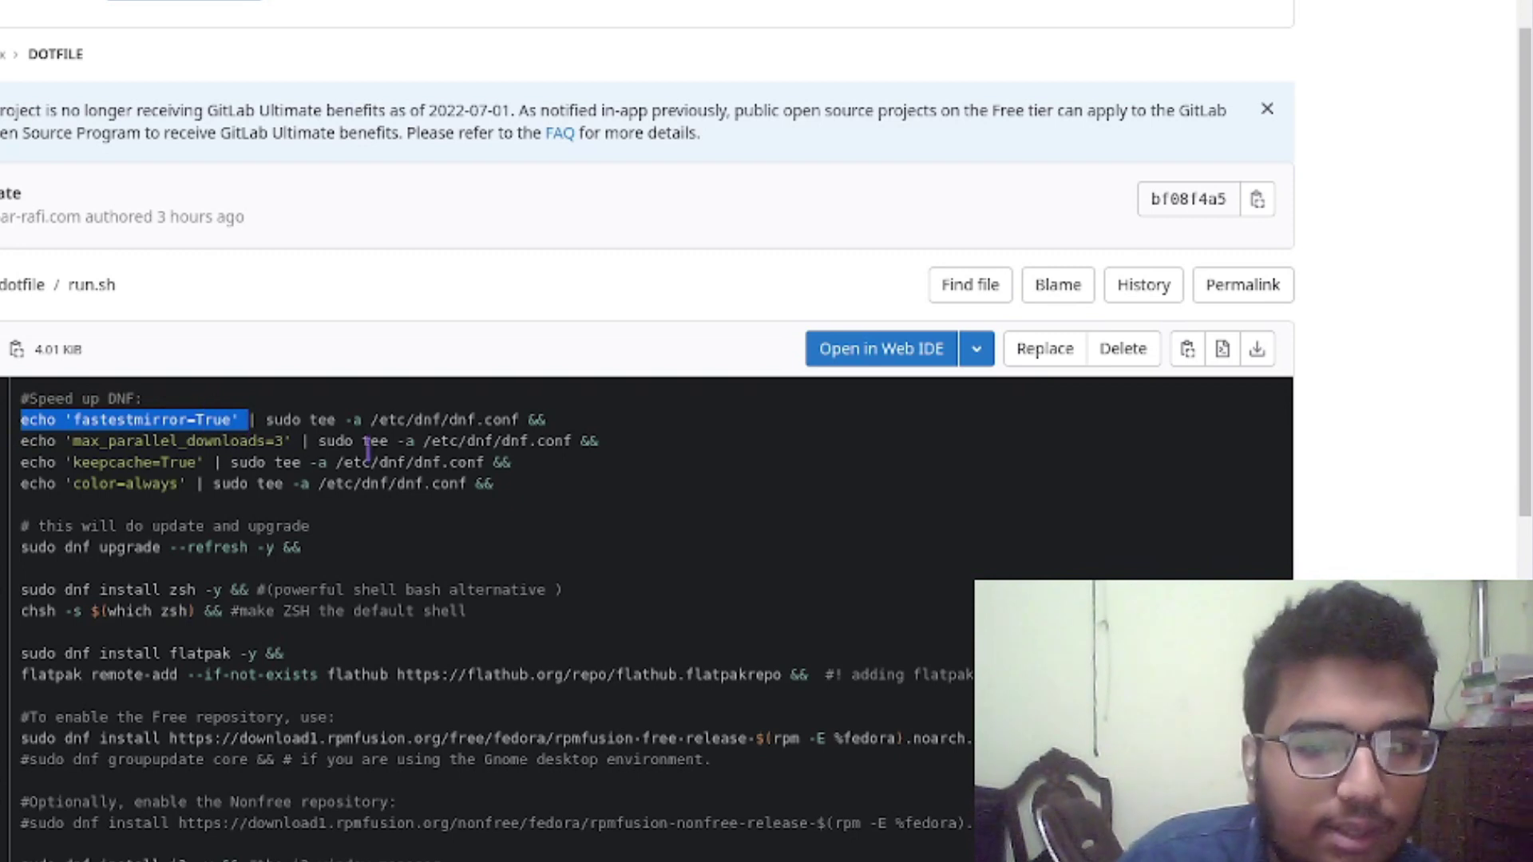
left_click_drag(369, 420, 501, 420)
left_click(503, 430)
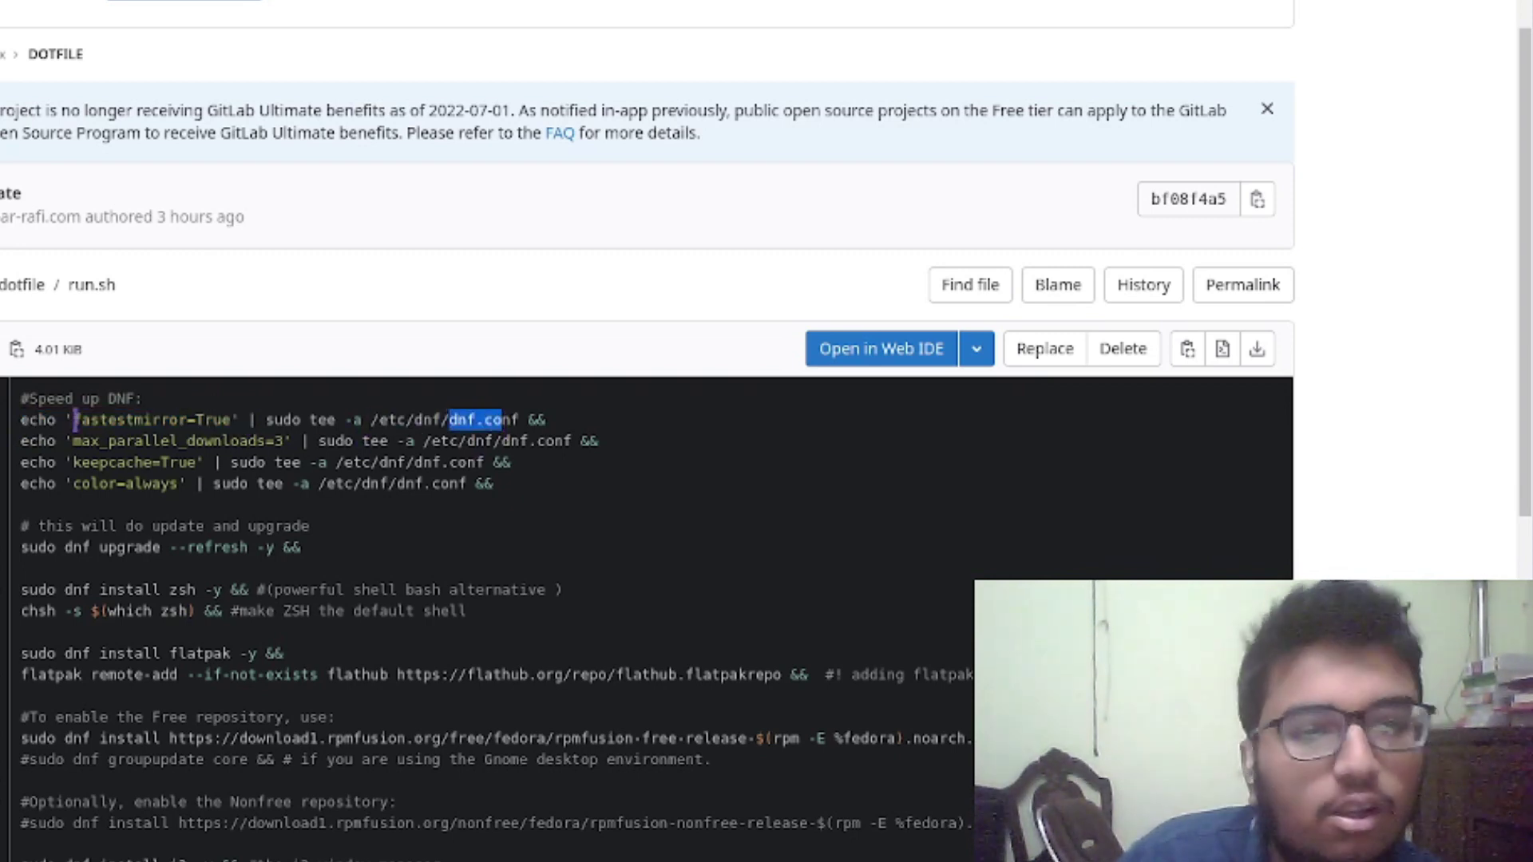
left_click(124, 442)
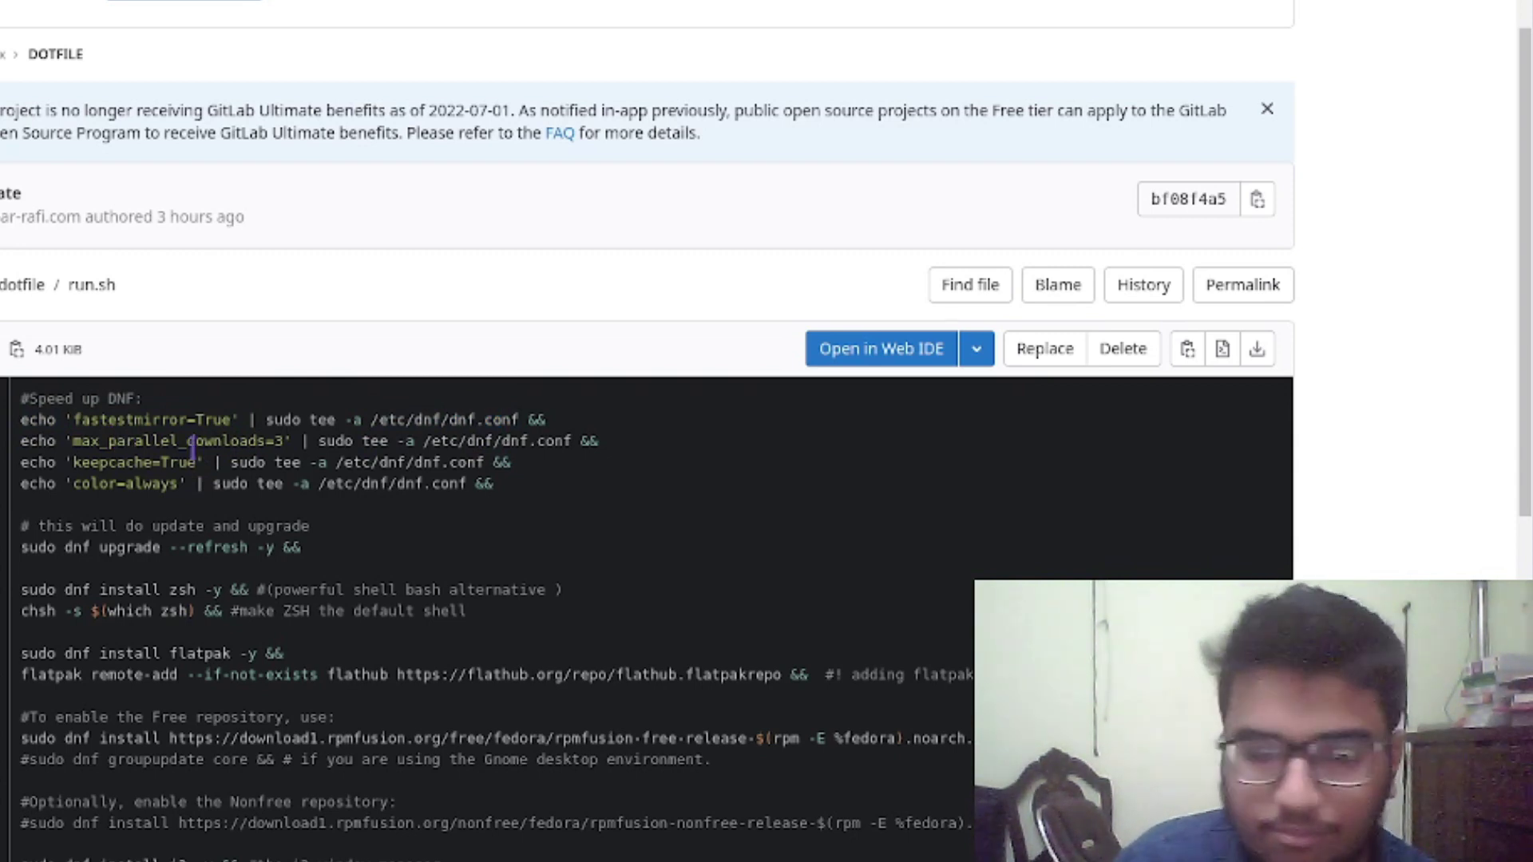
scroll(274, 547, "up", 2)
scroll(274, 548, "down", 1)
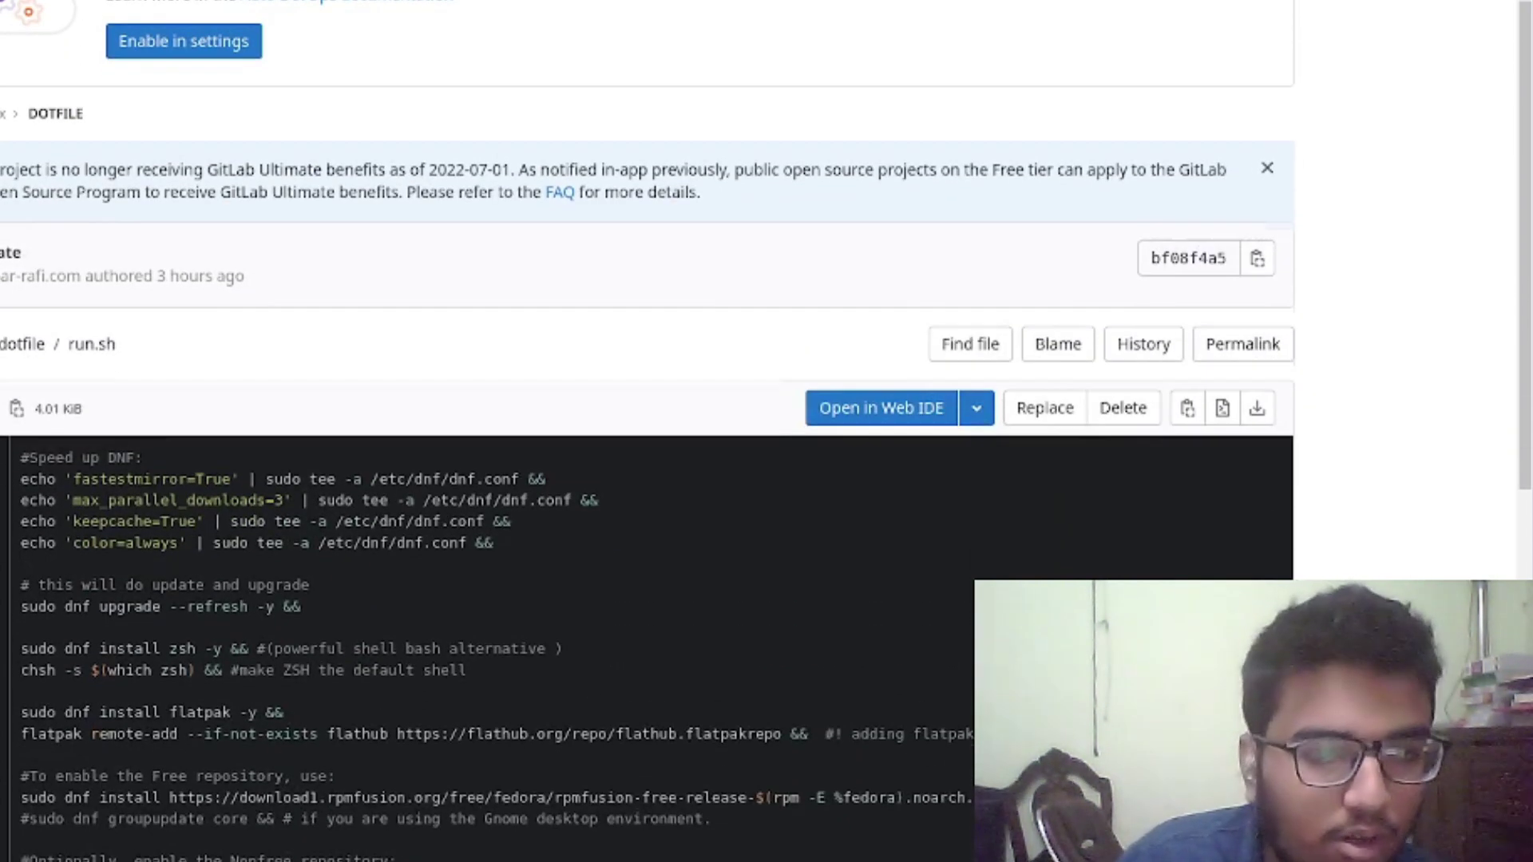
left_click_drag(76, 500, 302, 502)
left_click(309, 525)
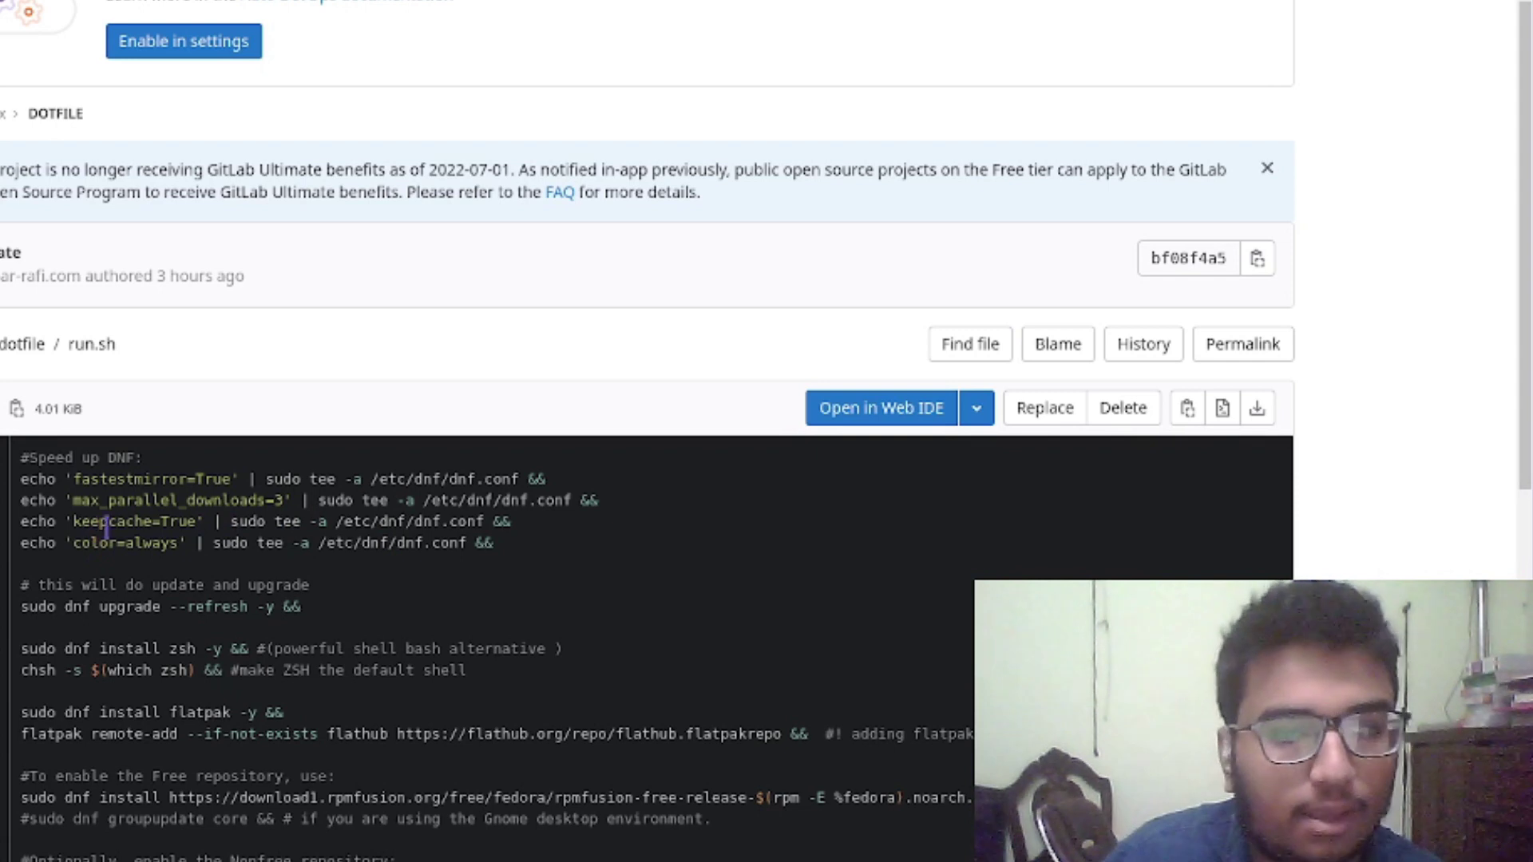
left_click_drag(89, 544, 179, 544)
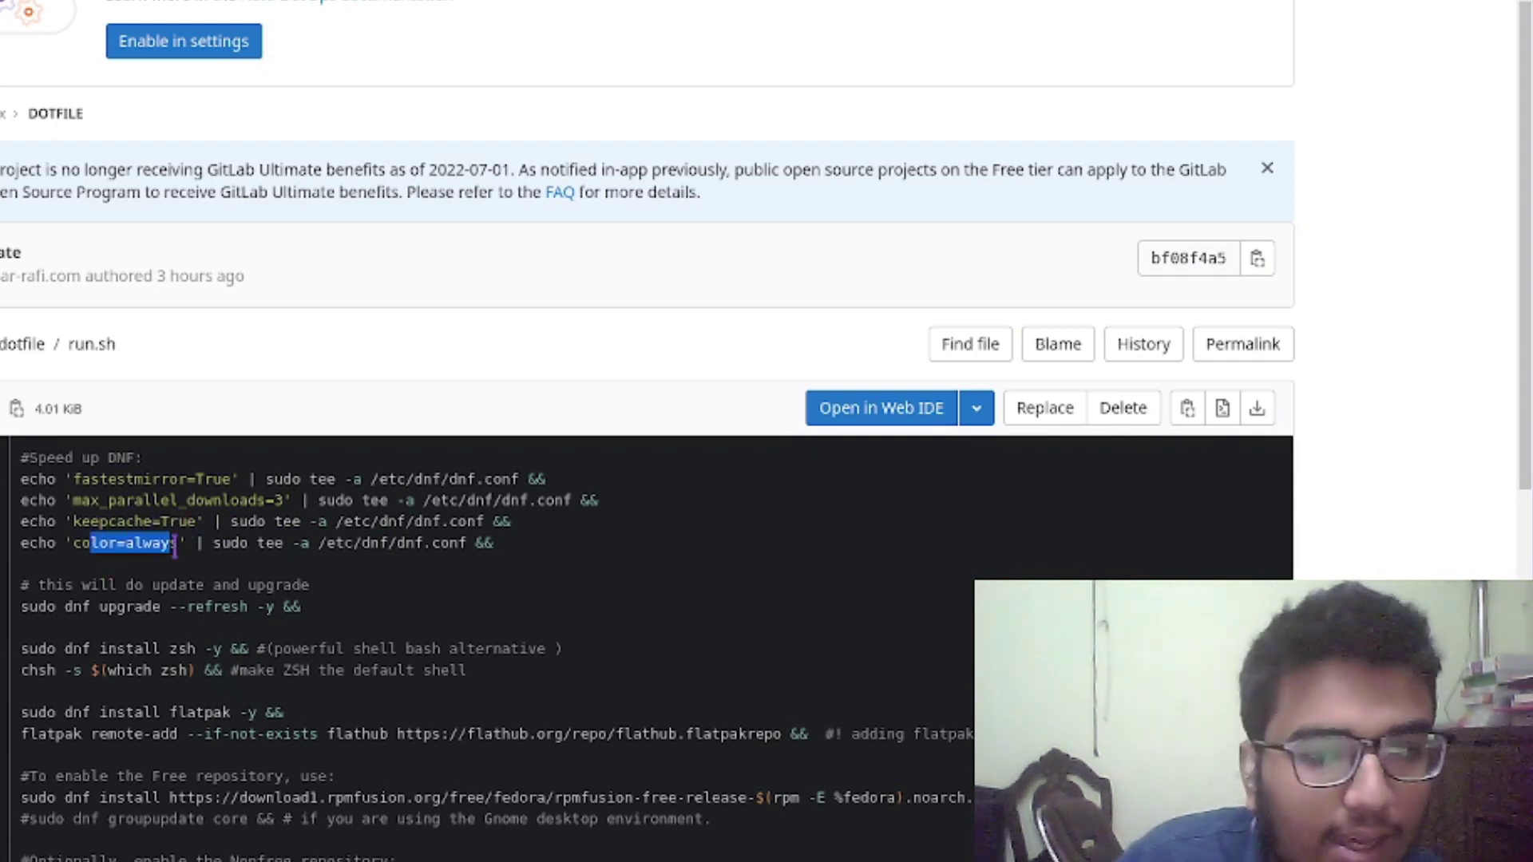
left_click(312, 570)
scroll(239, 576, "down", 1)
scroll(224, 577, "down", 5)
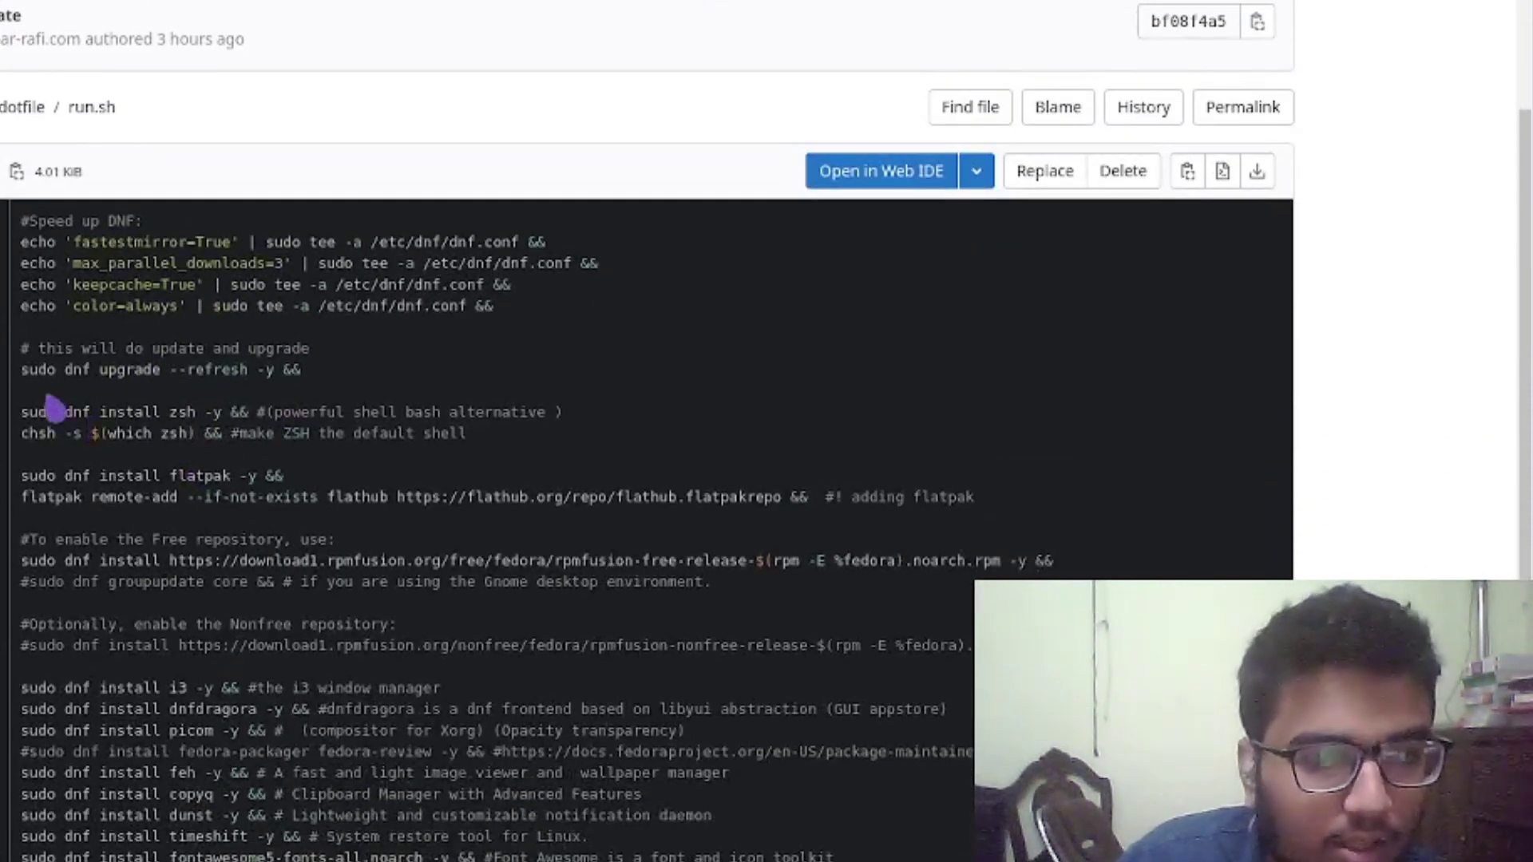
left_click_drag(30, 371, 386, 390)
left_click(344, 399)
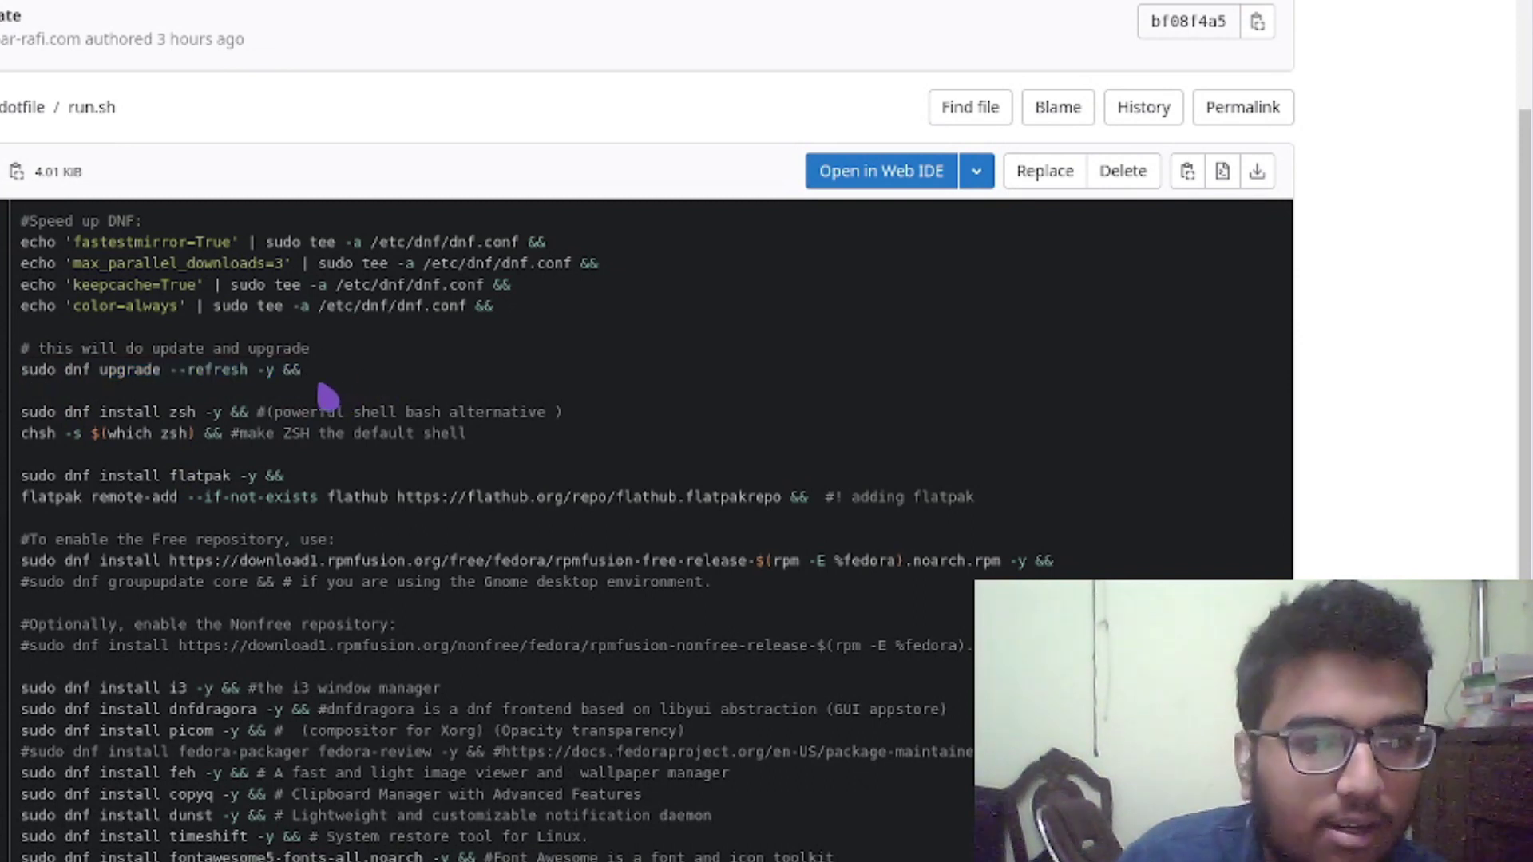
triple_click(185, 412)
left_click(303, 412)
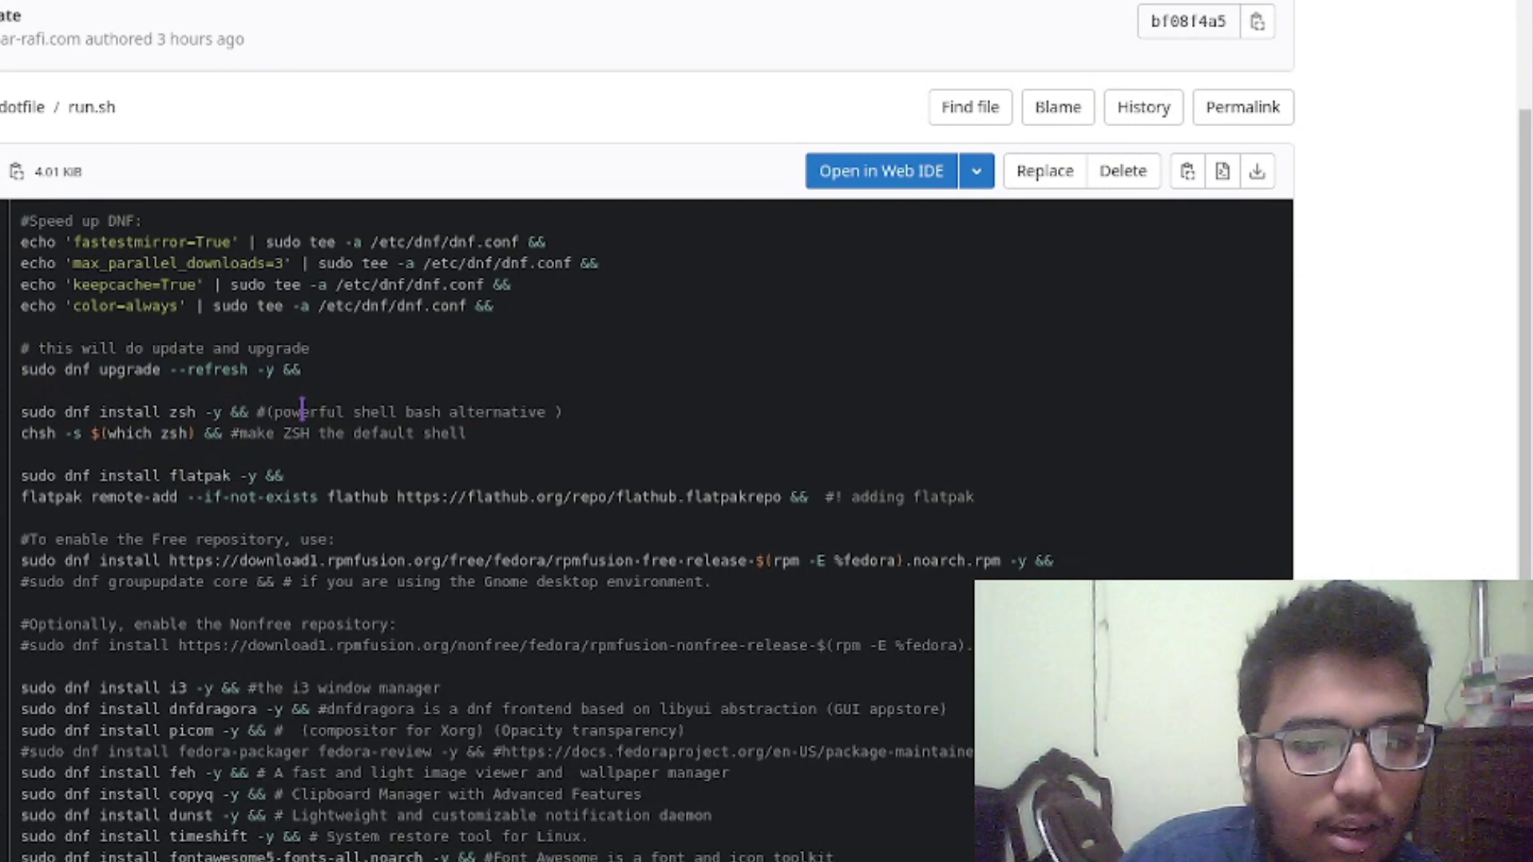
left_click_drag(302, 412, 575, 418)
left_click(383, 479)
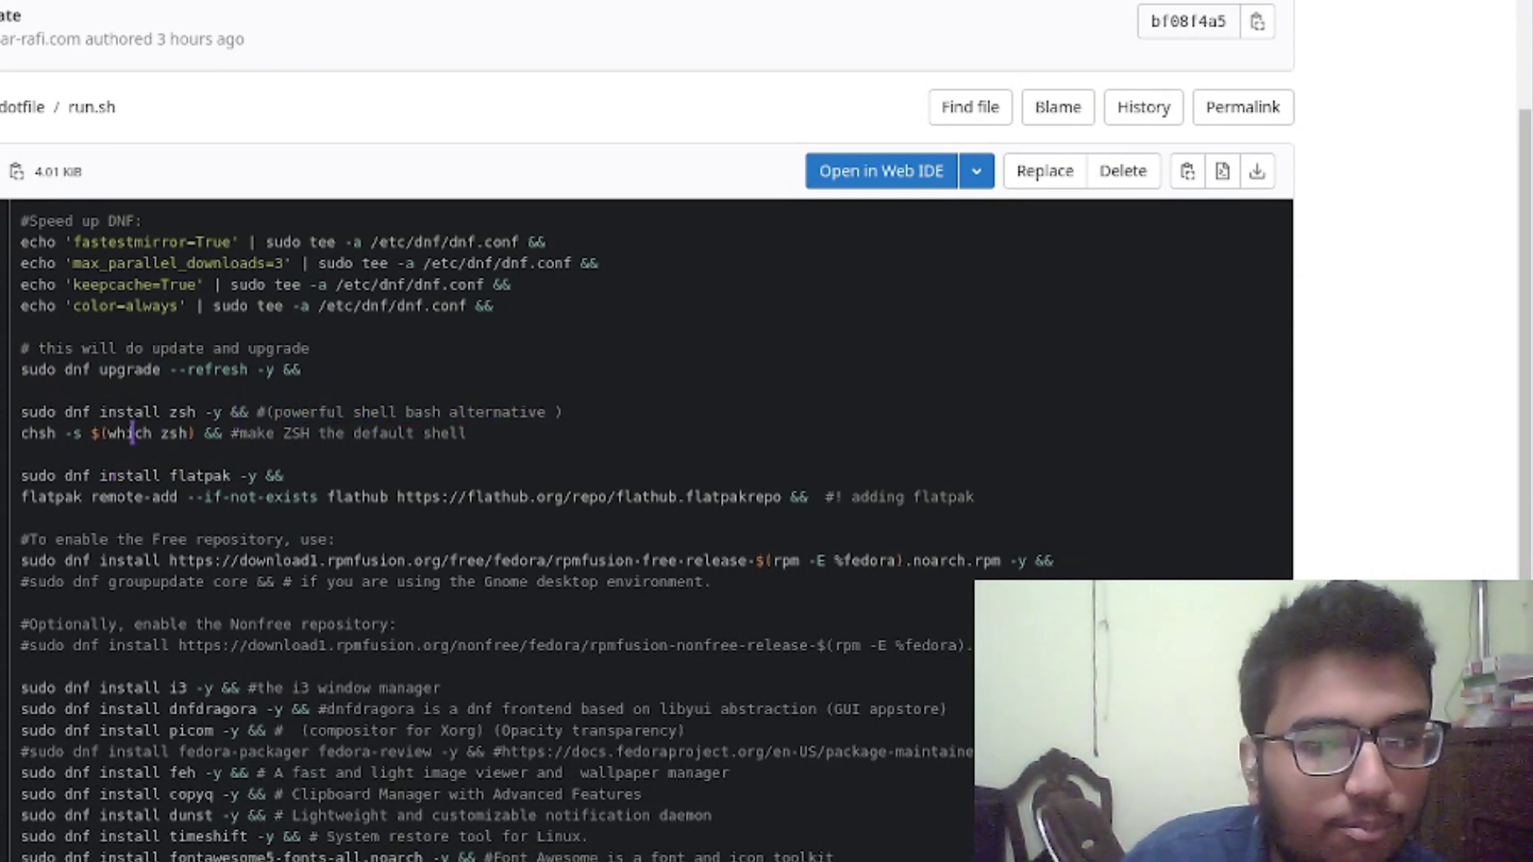
left_click_drag(239, 433, 491, 435)
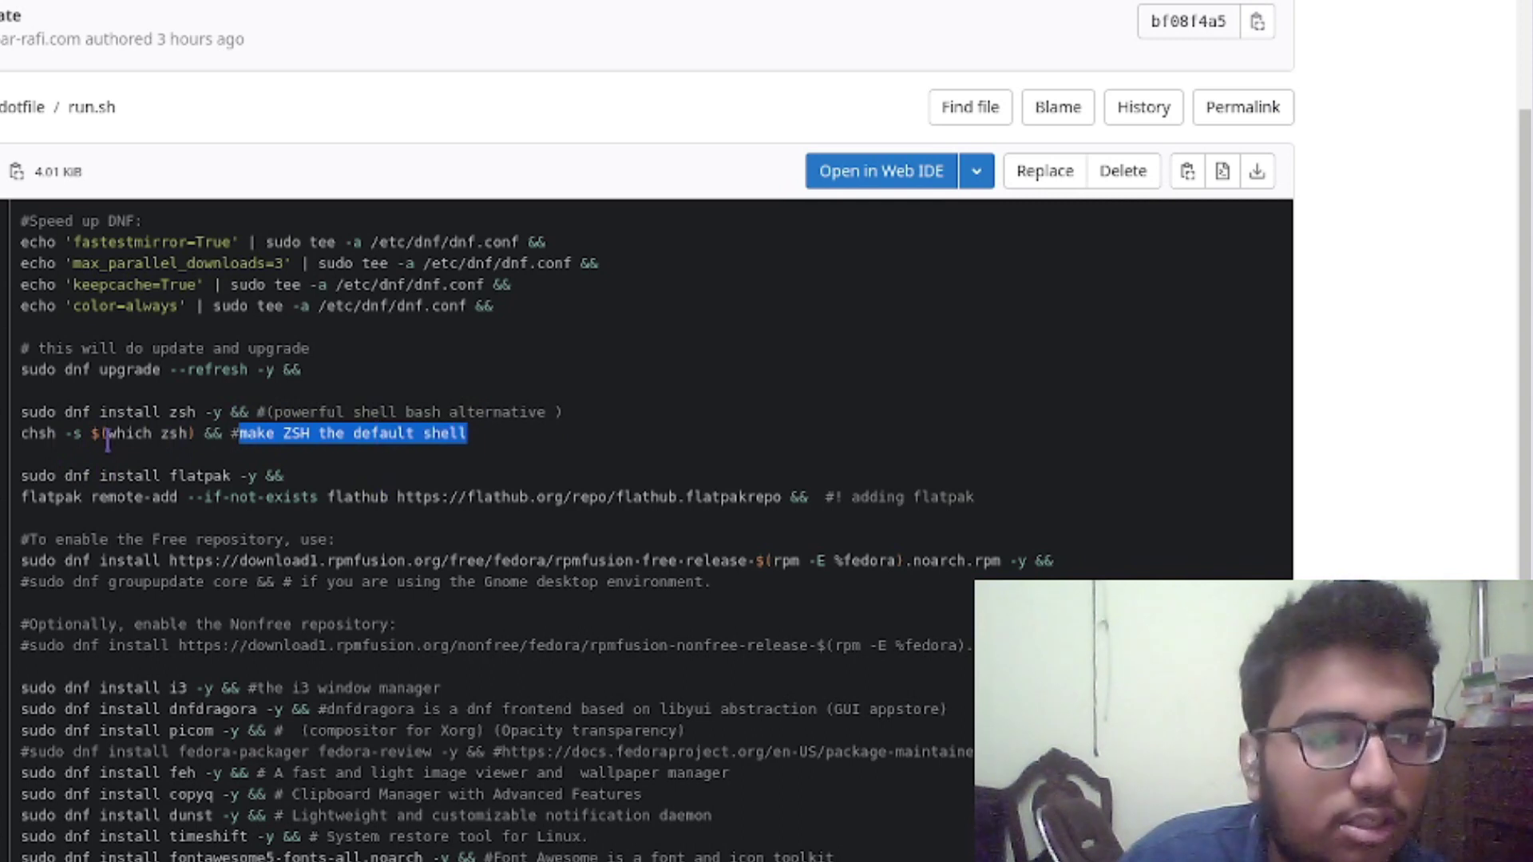
left_click(186, 435)
left_click_drag(194, 436, 21, 436)
left_click(152, 477)
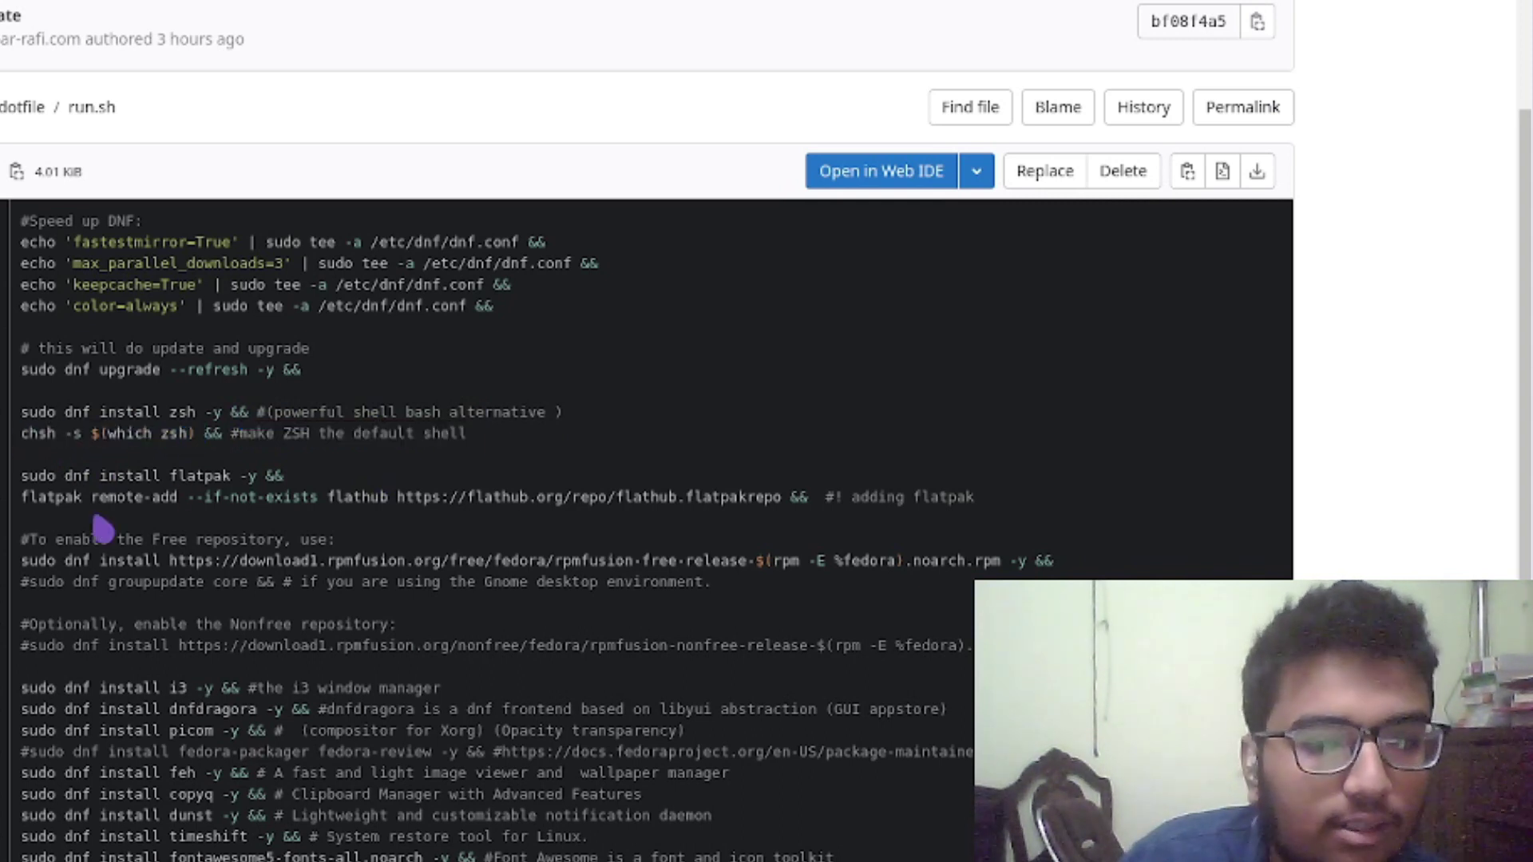
scroll(104, 527, "down", 3)
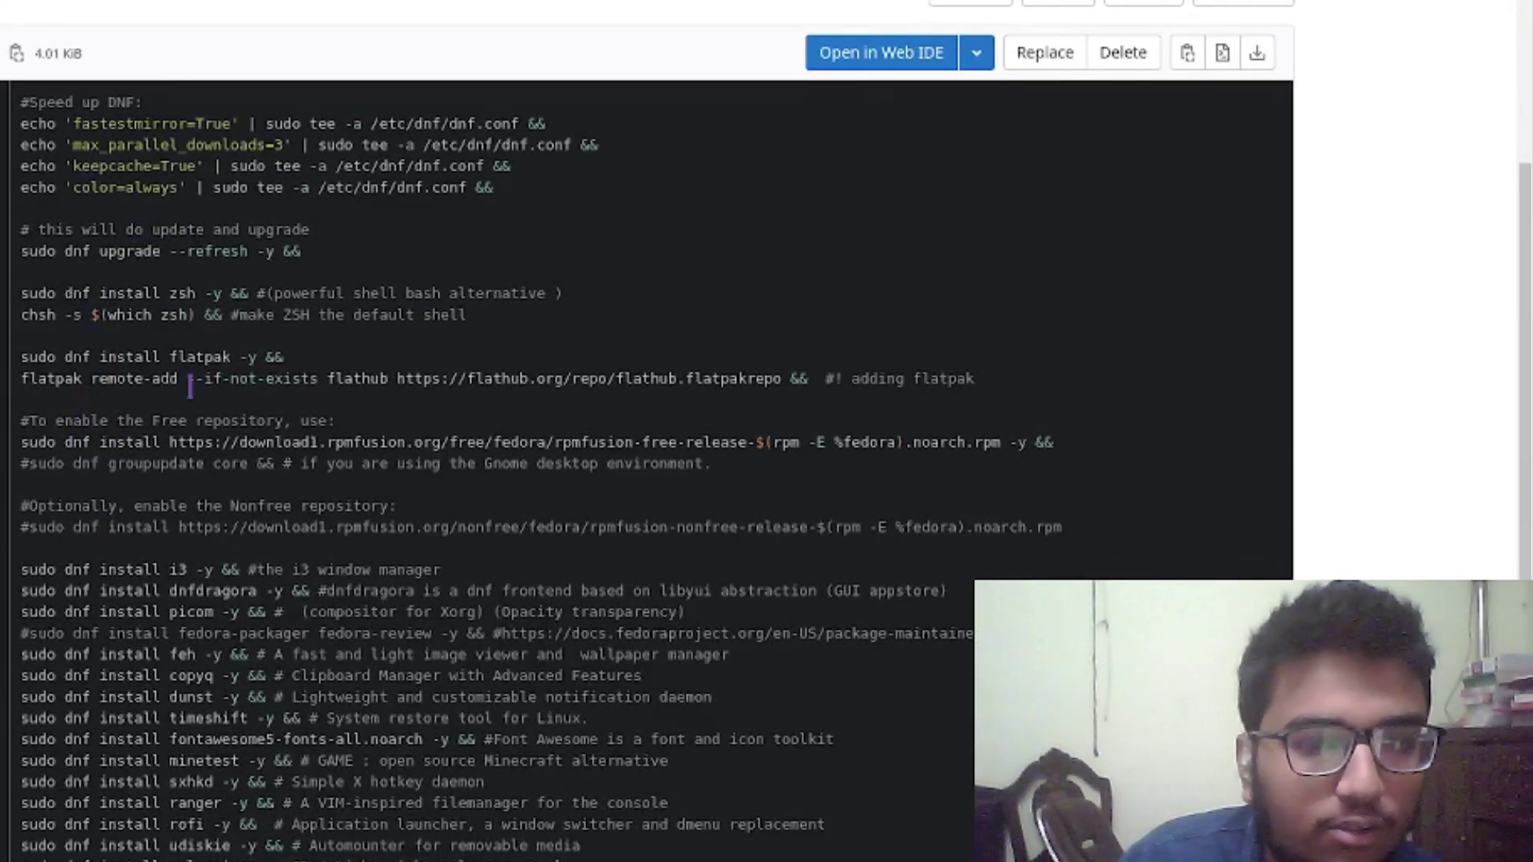
left_click_drag(216, 357, 257, 357)
left_click(230, 379)
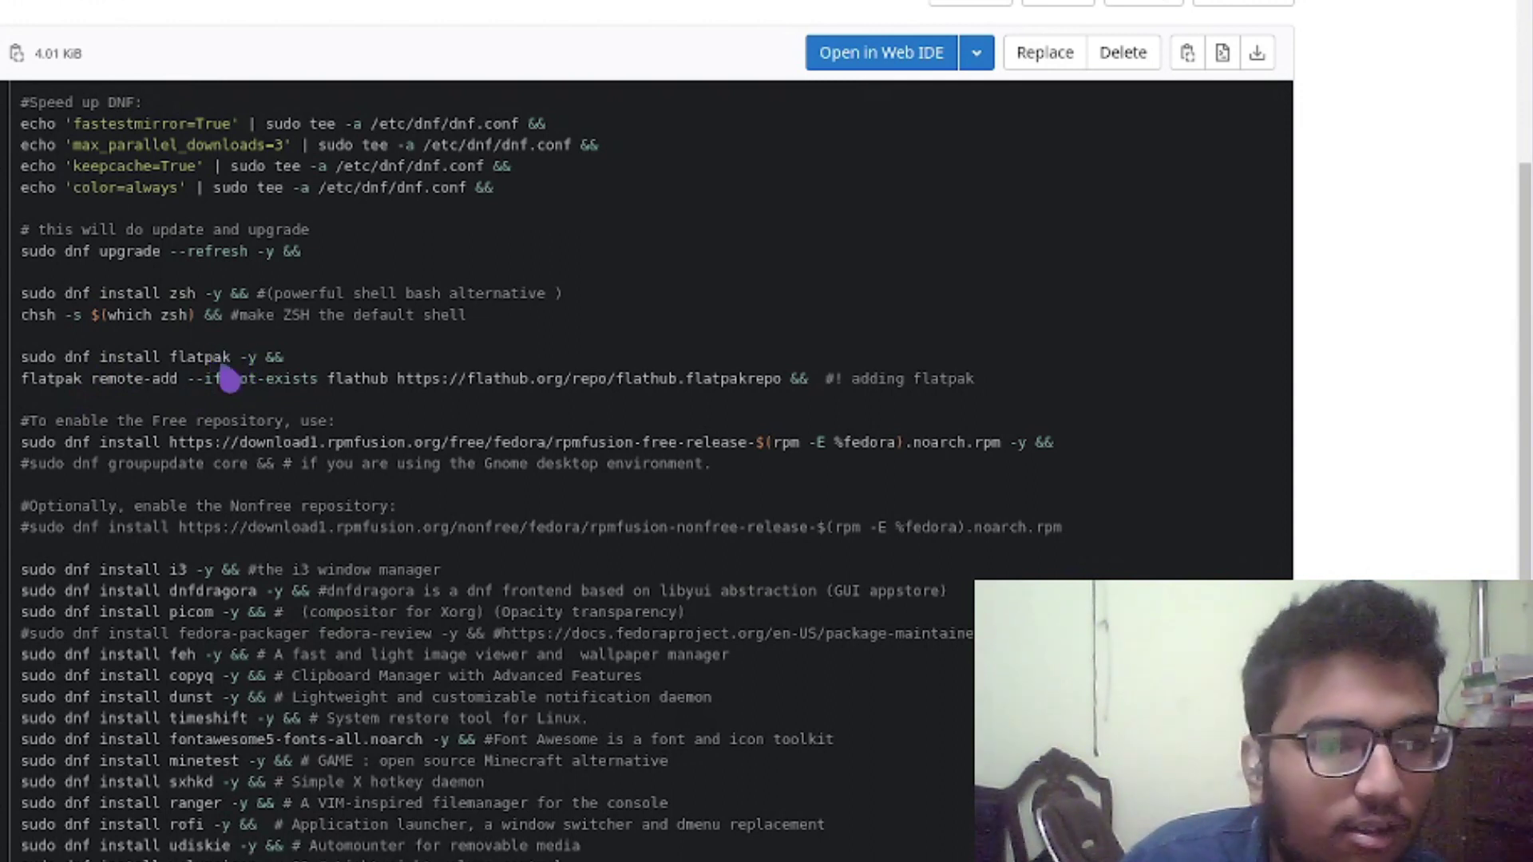
double_click(218, 357)
left_click(229, 364)
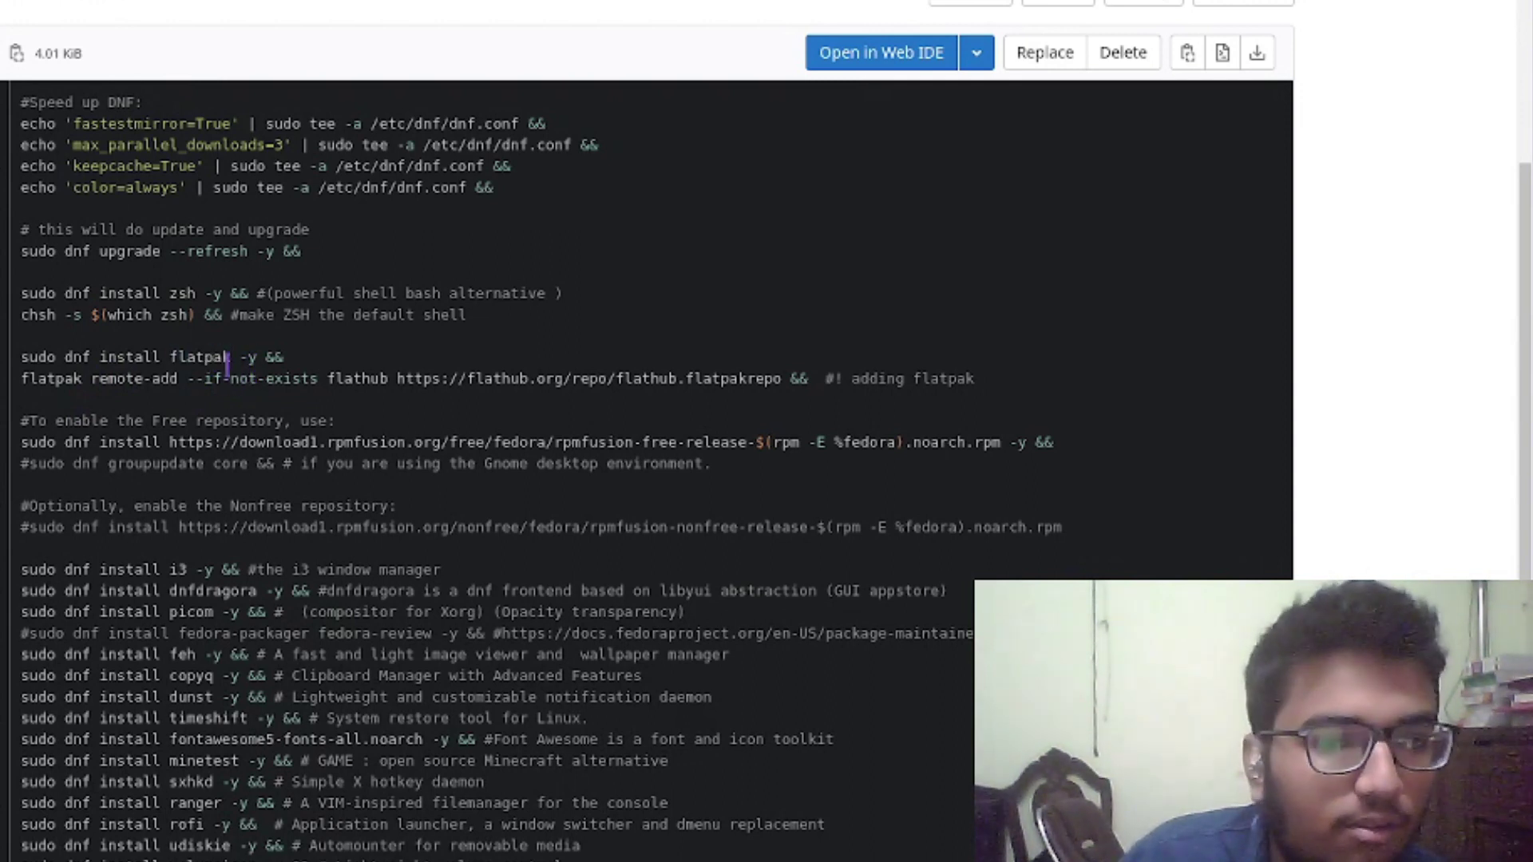
left_click_drag(50, 383, 853, 381)
left_click(870, 382)
left_click_drag(994, 402, 822, 380)
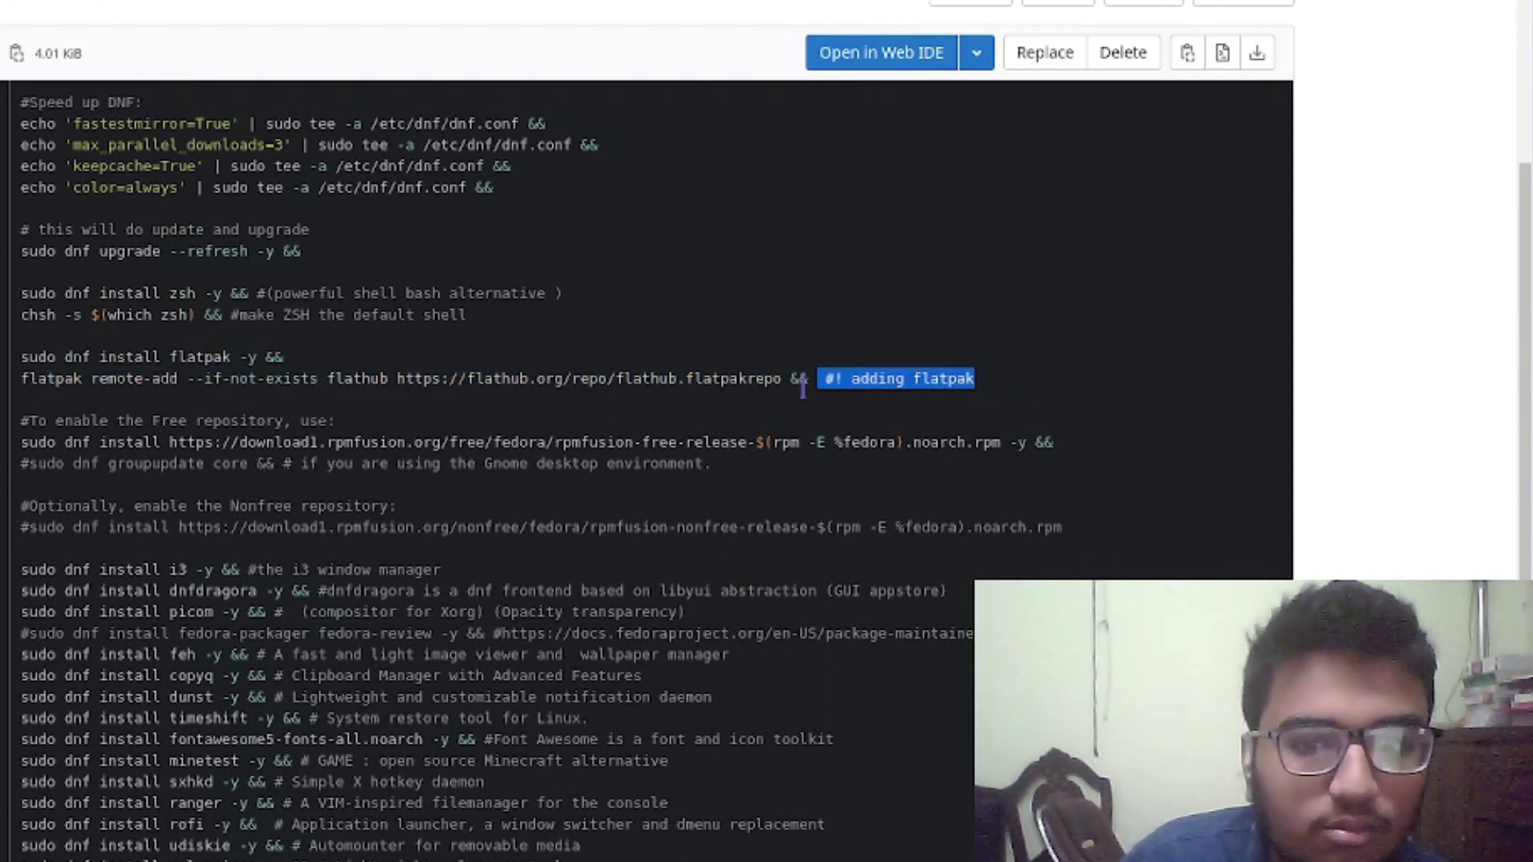
left_click(77, 457)
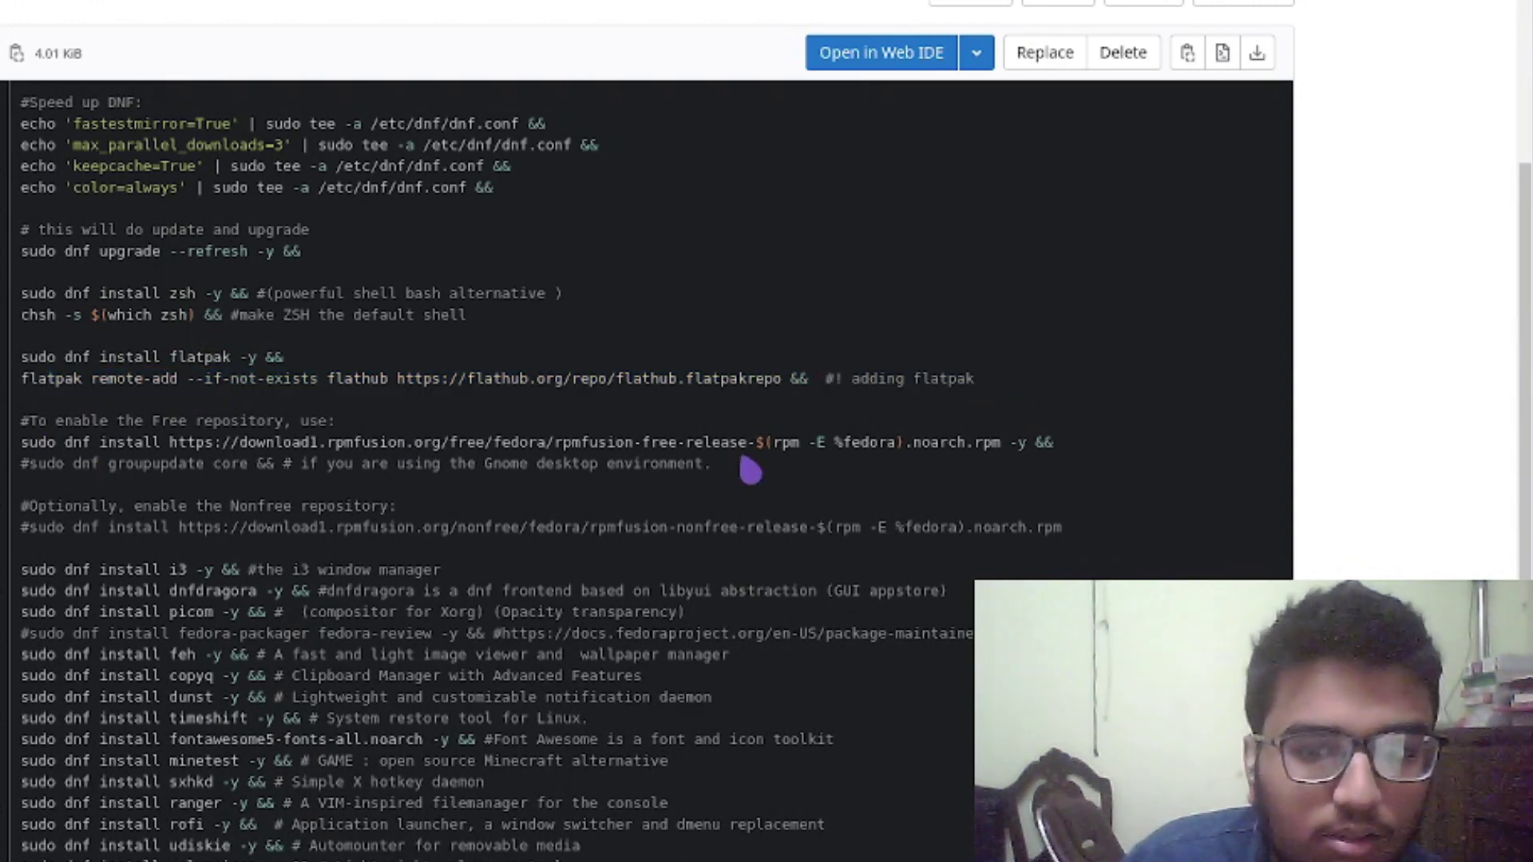
left_click_drag(918, 444, 646, 439)
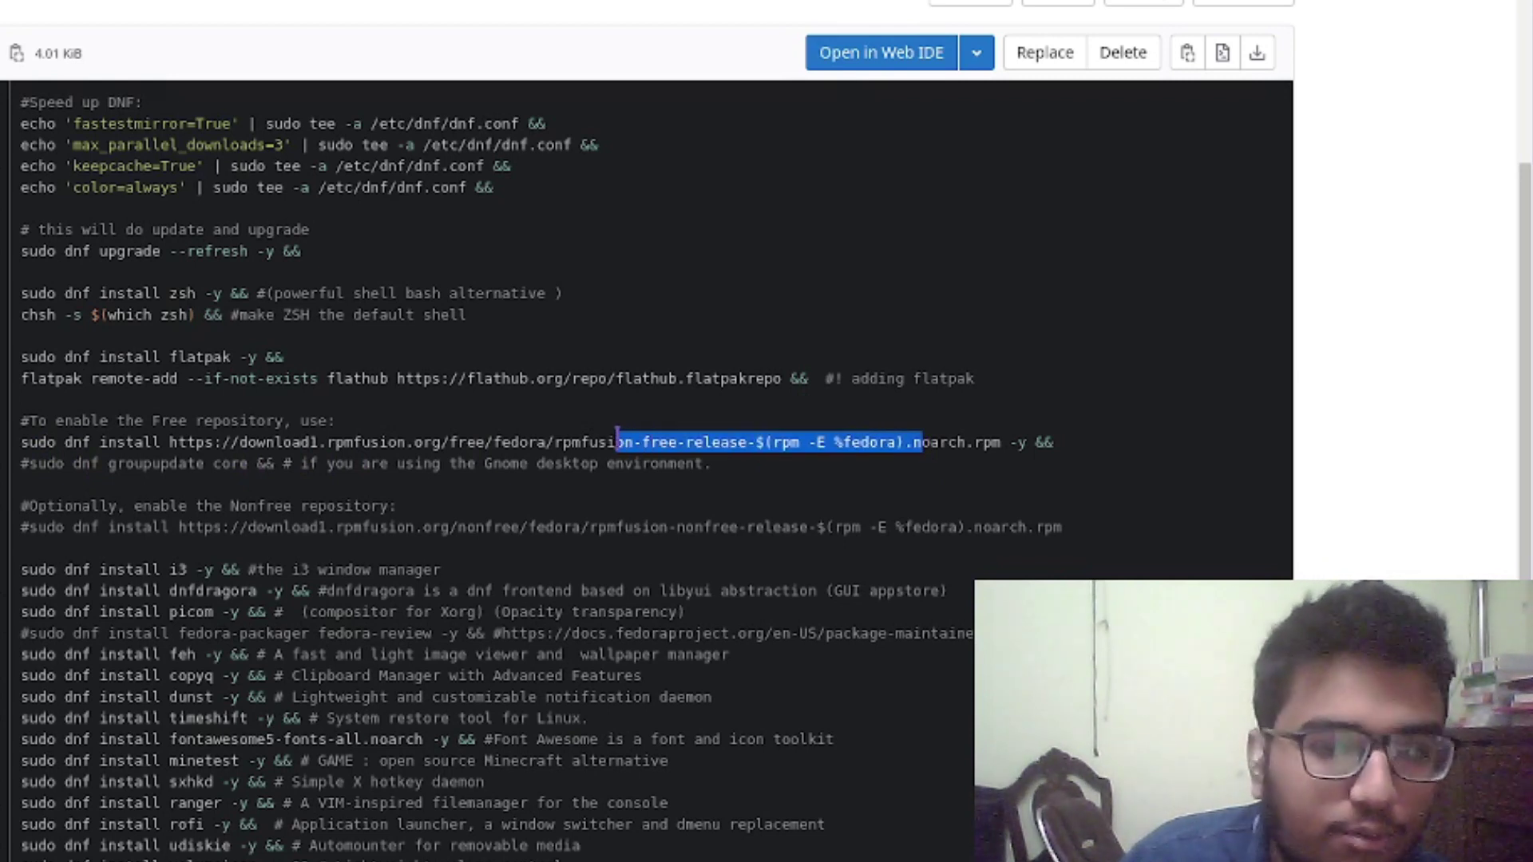
left_click(645, 445)
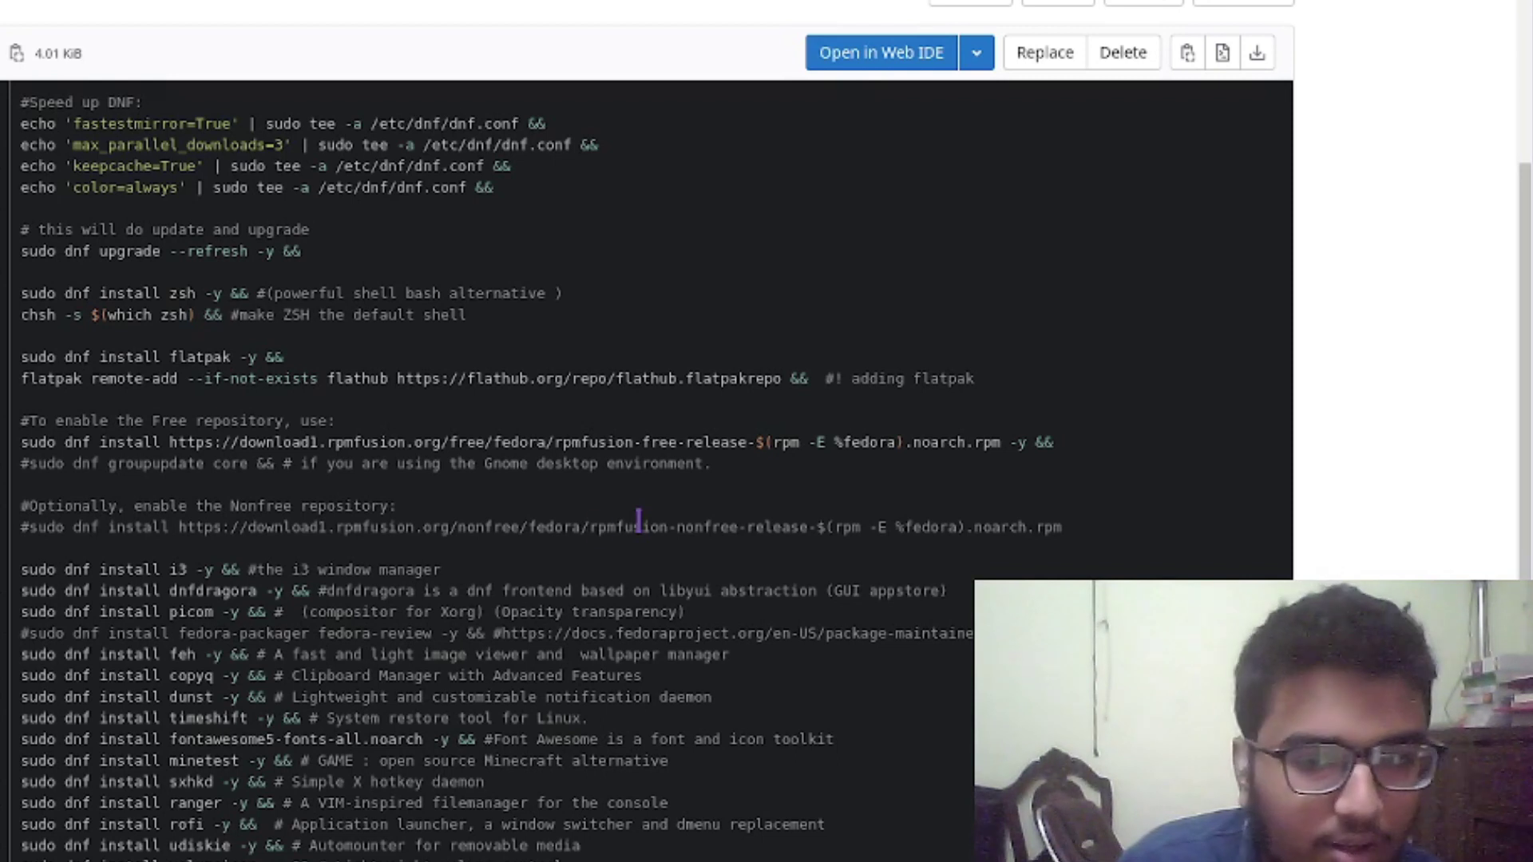
scroll(483, 521, "down", 2)
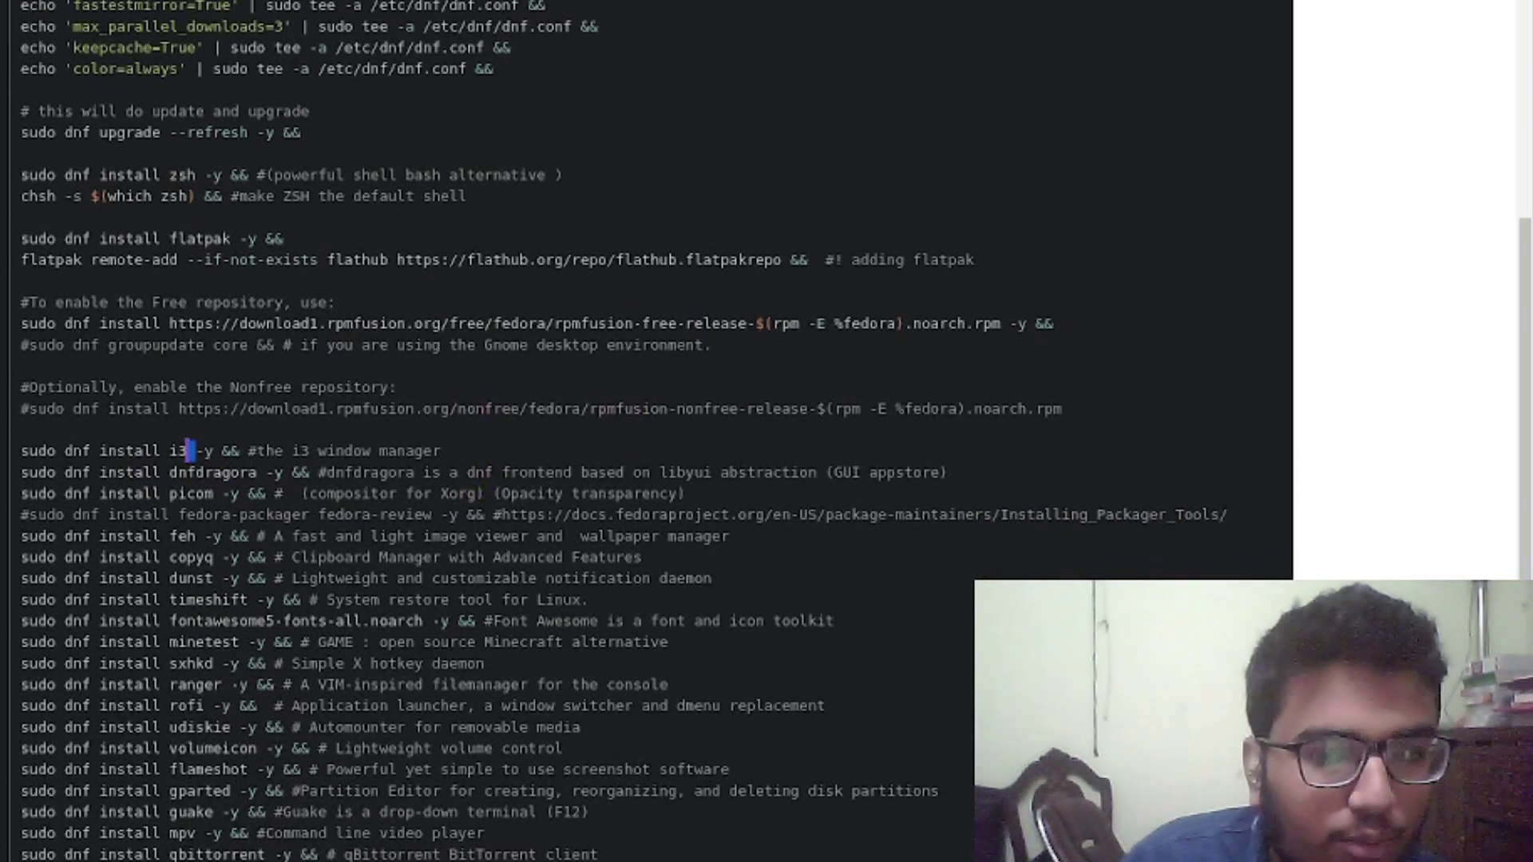
triple_click(214, 472)
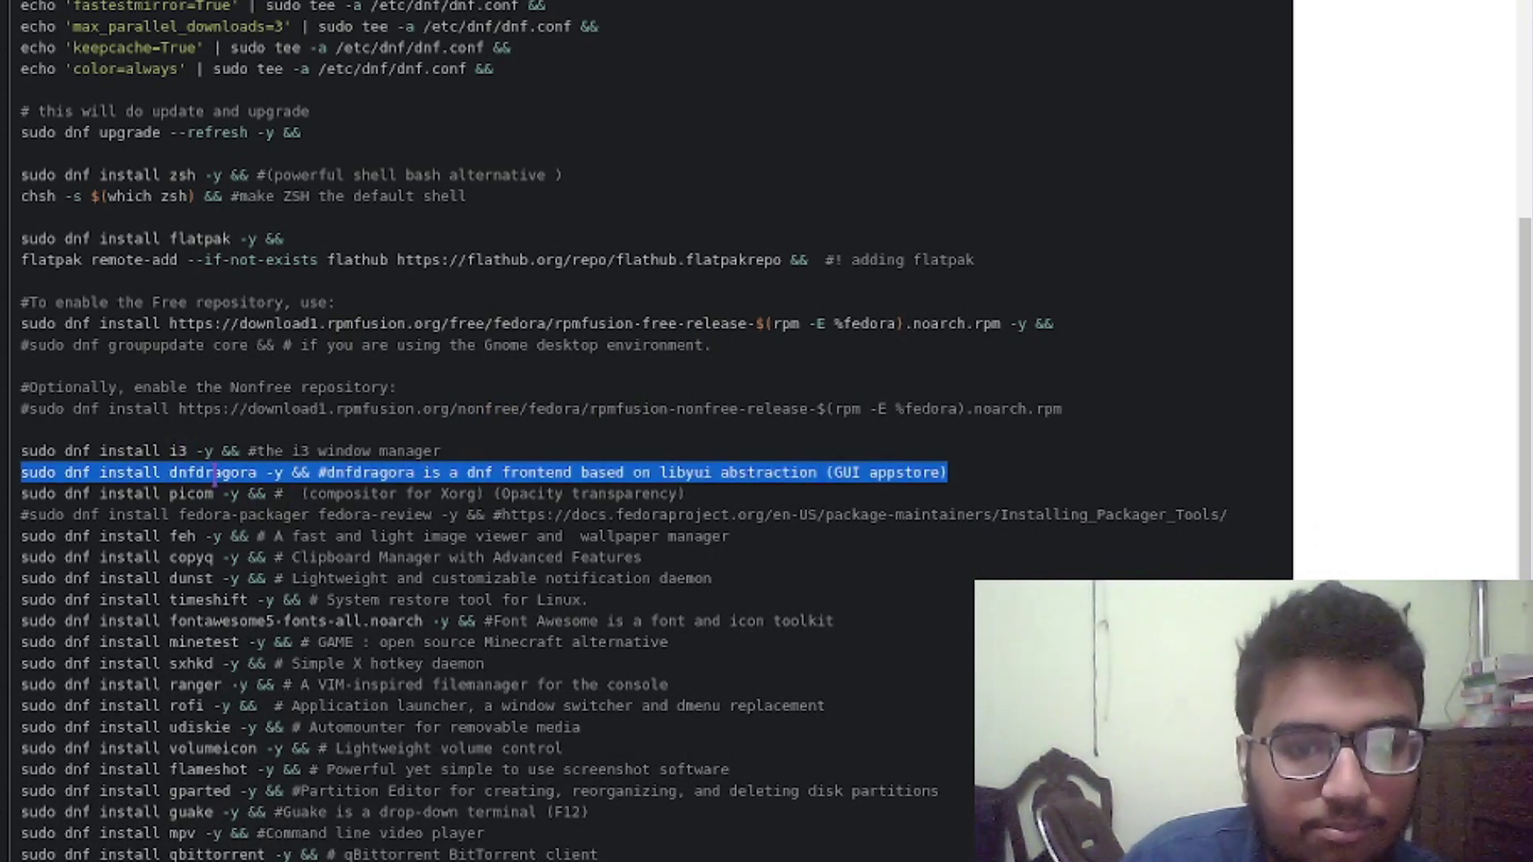
left_click(214, 472)
double_click(214, 472)
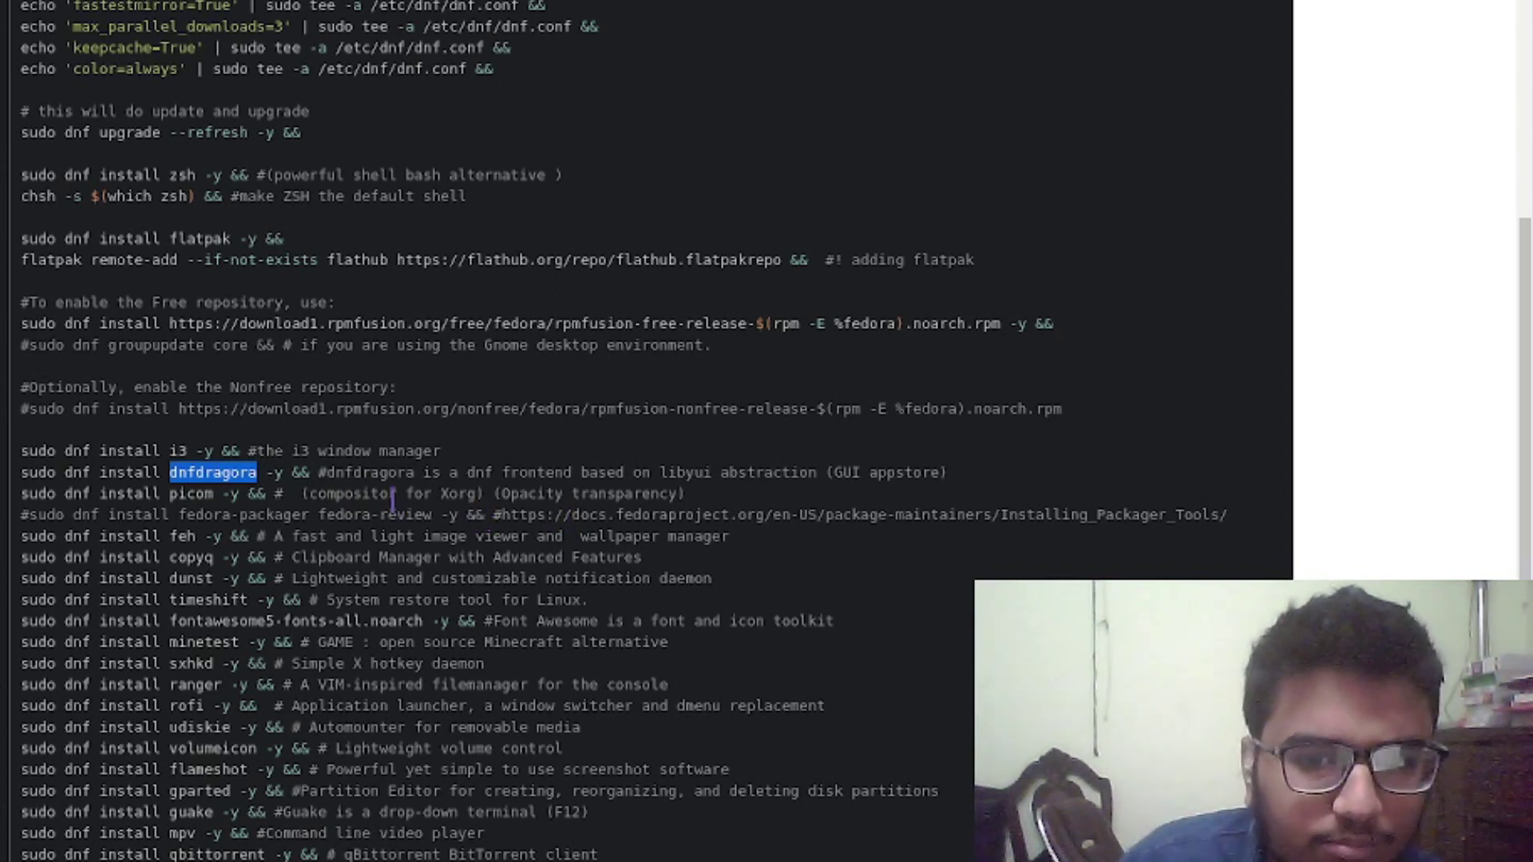
scroll(240, 447, "down", 2)
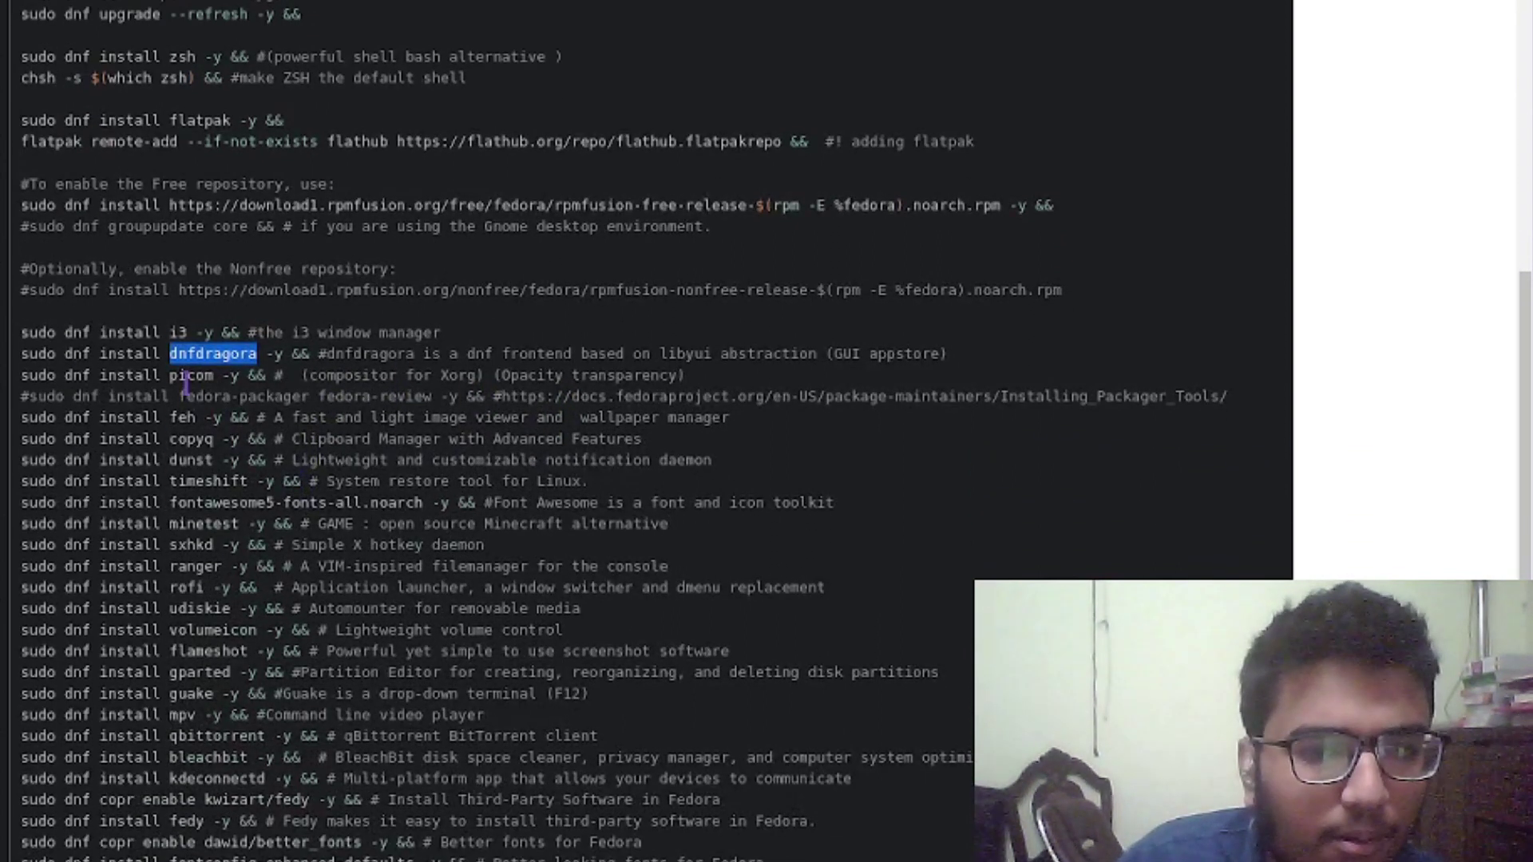
double_click(185, 378)
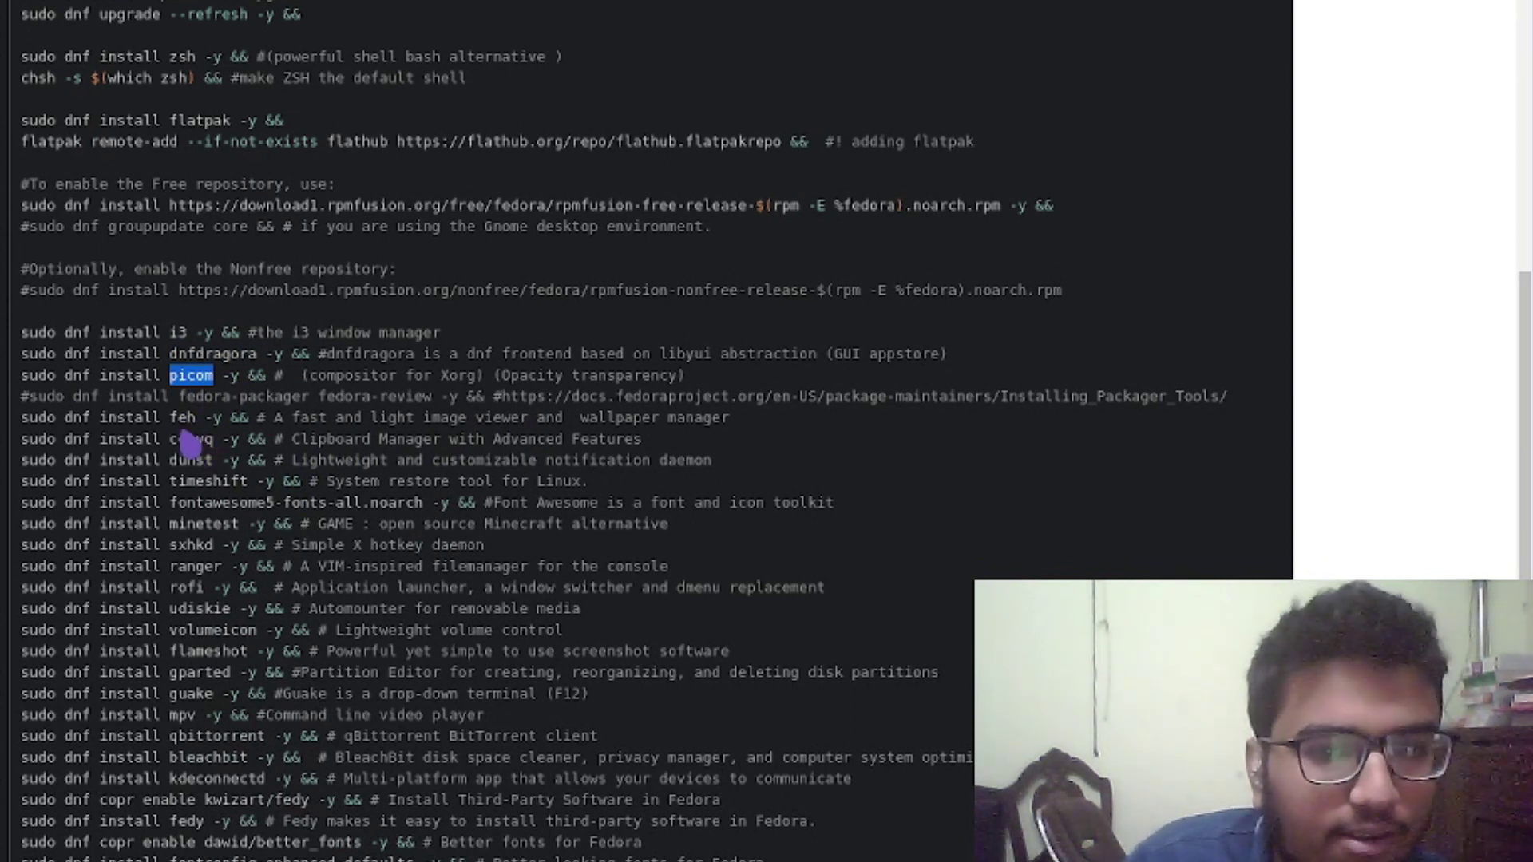
double_click(183, 418)
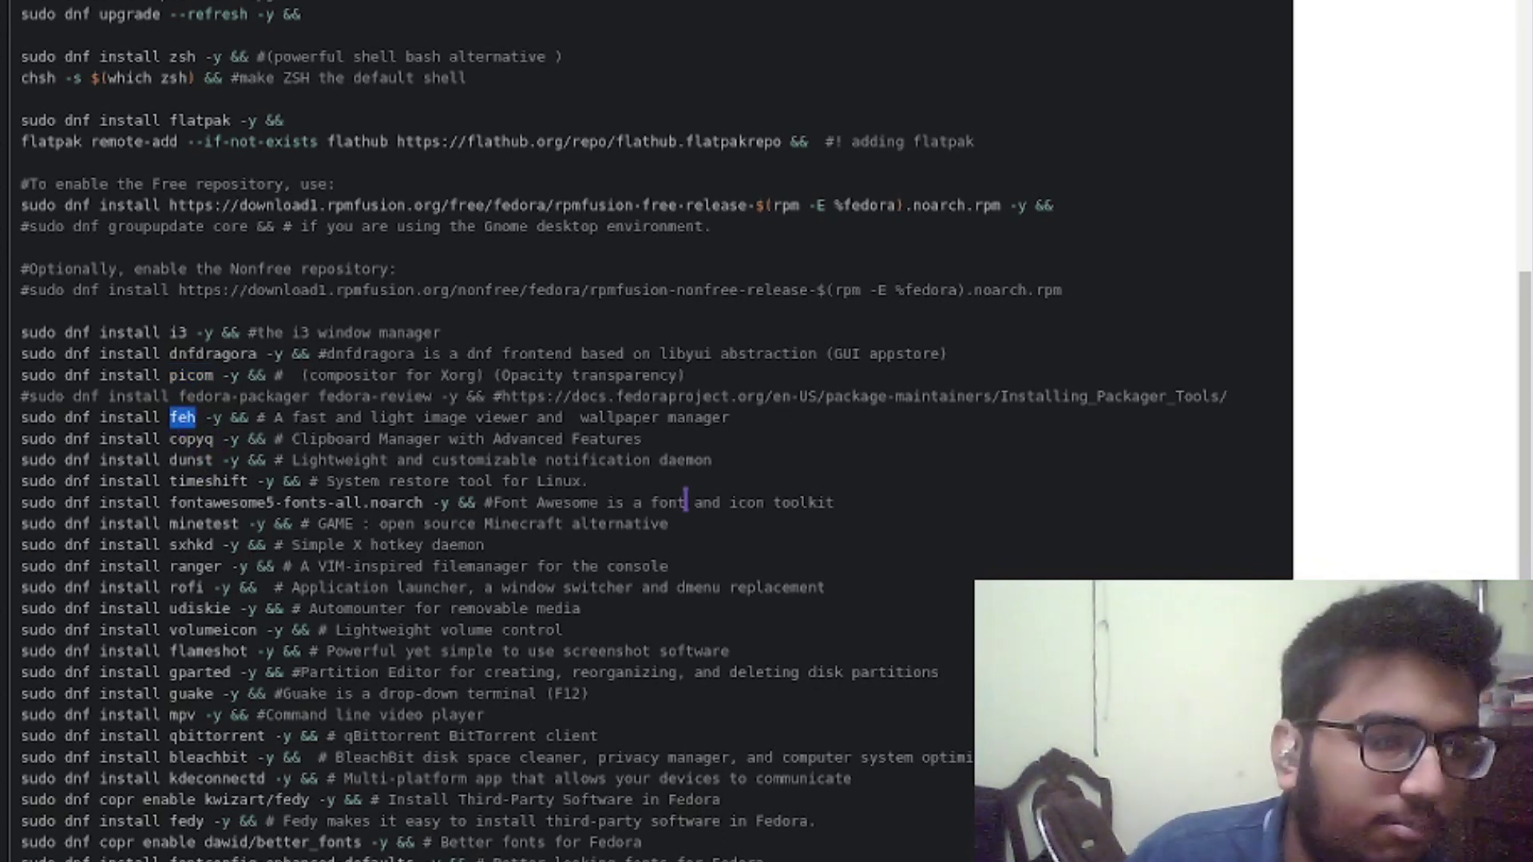
key("super+Tab")
key("super+Tab")
key("super+Tab")
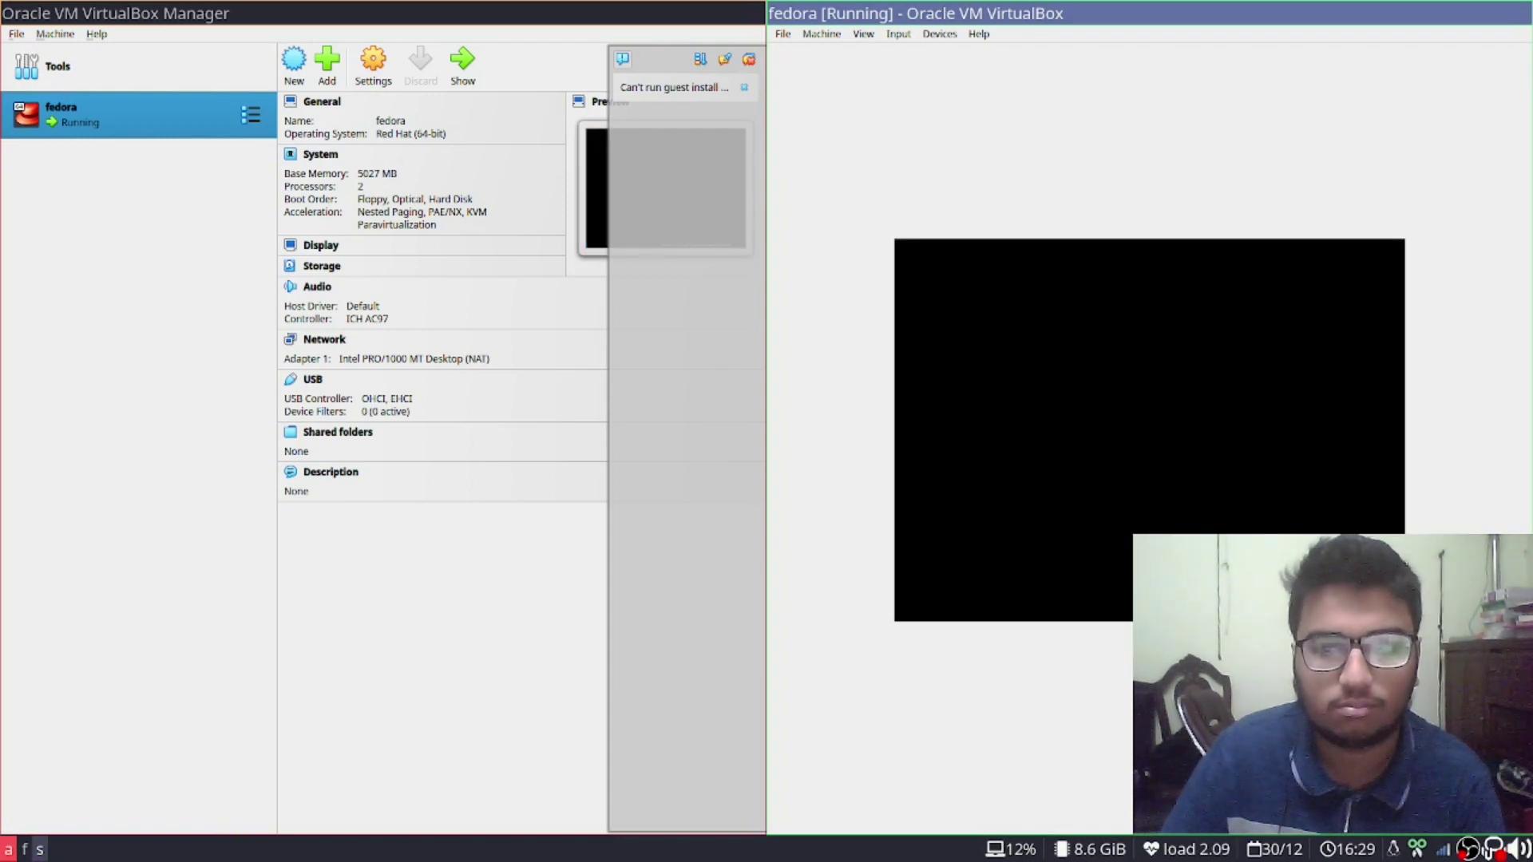
Boot the chosen entry to the disk-passphrase prompt, then switch to the GitLab workspace with Super+2
key("Return")
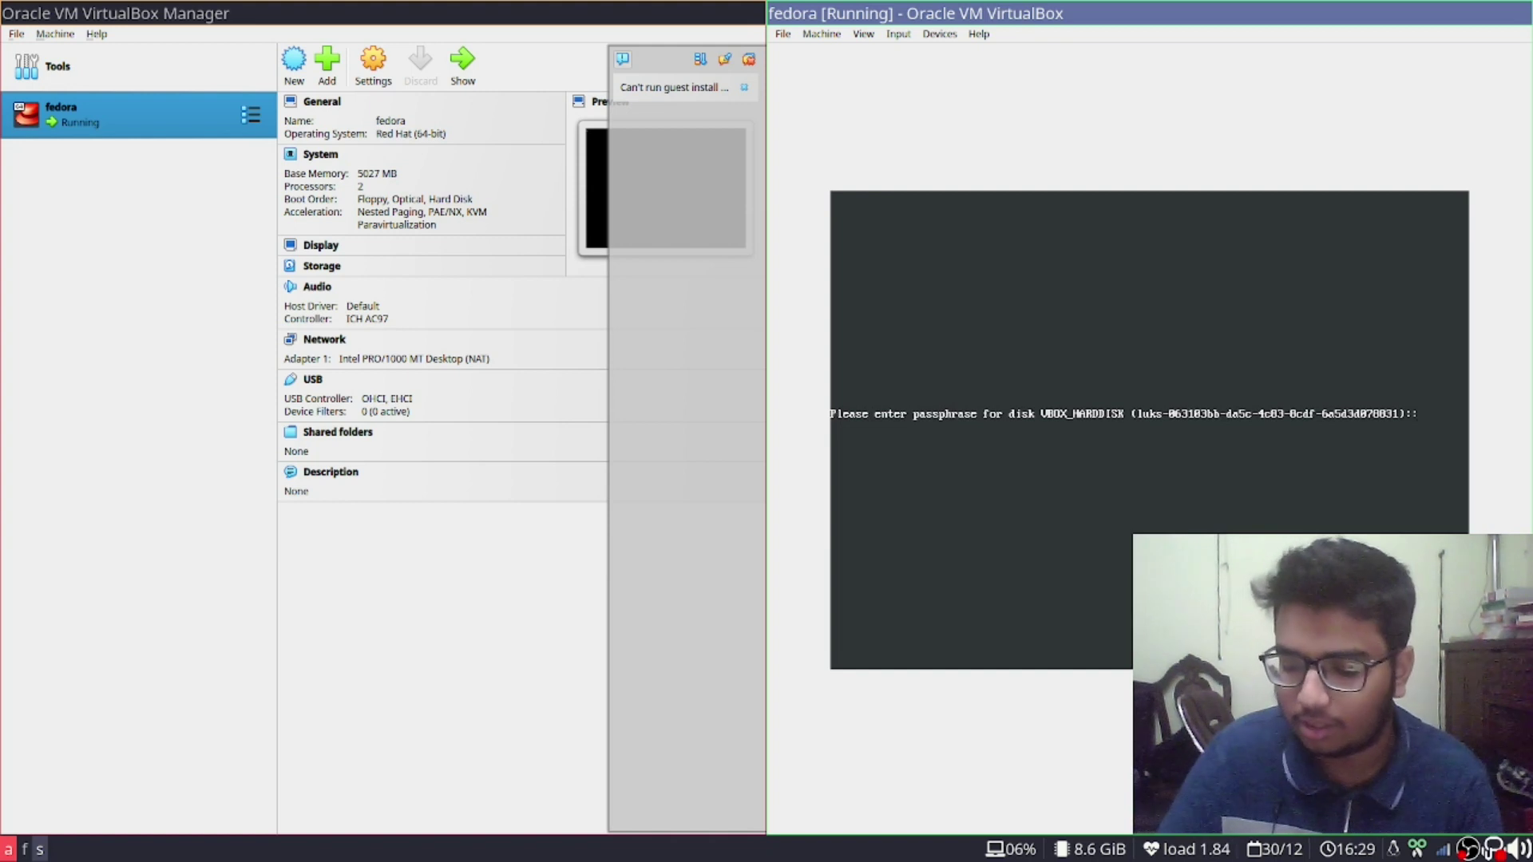
key("super+2")
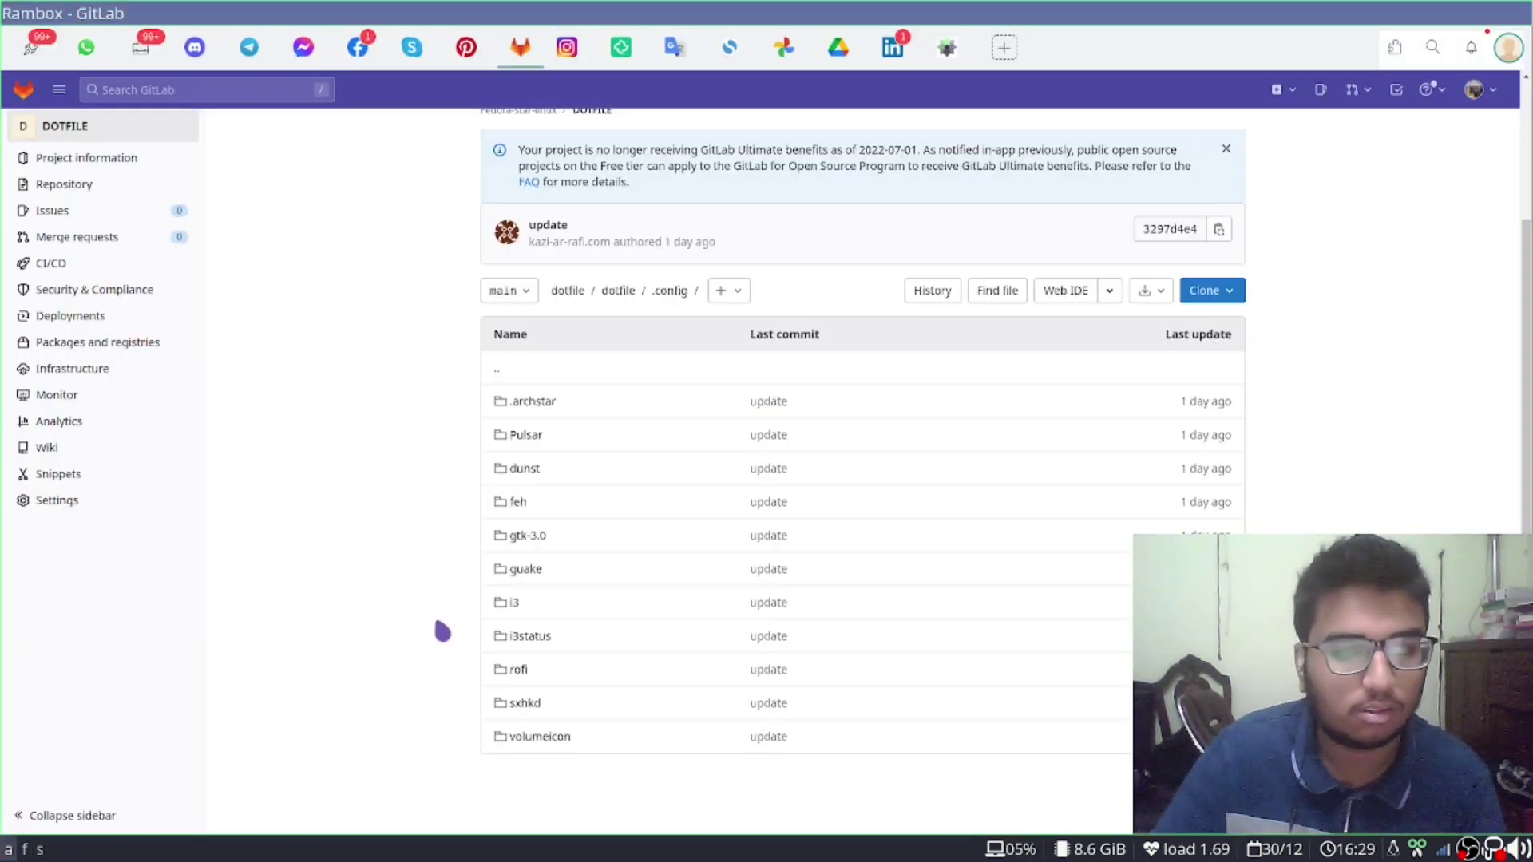
Scroll up the DOTFILE project page, then switch back to the fedora VM with Super+A
scroll(112, 232, "up", 2)
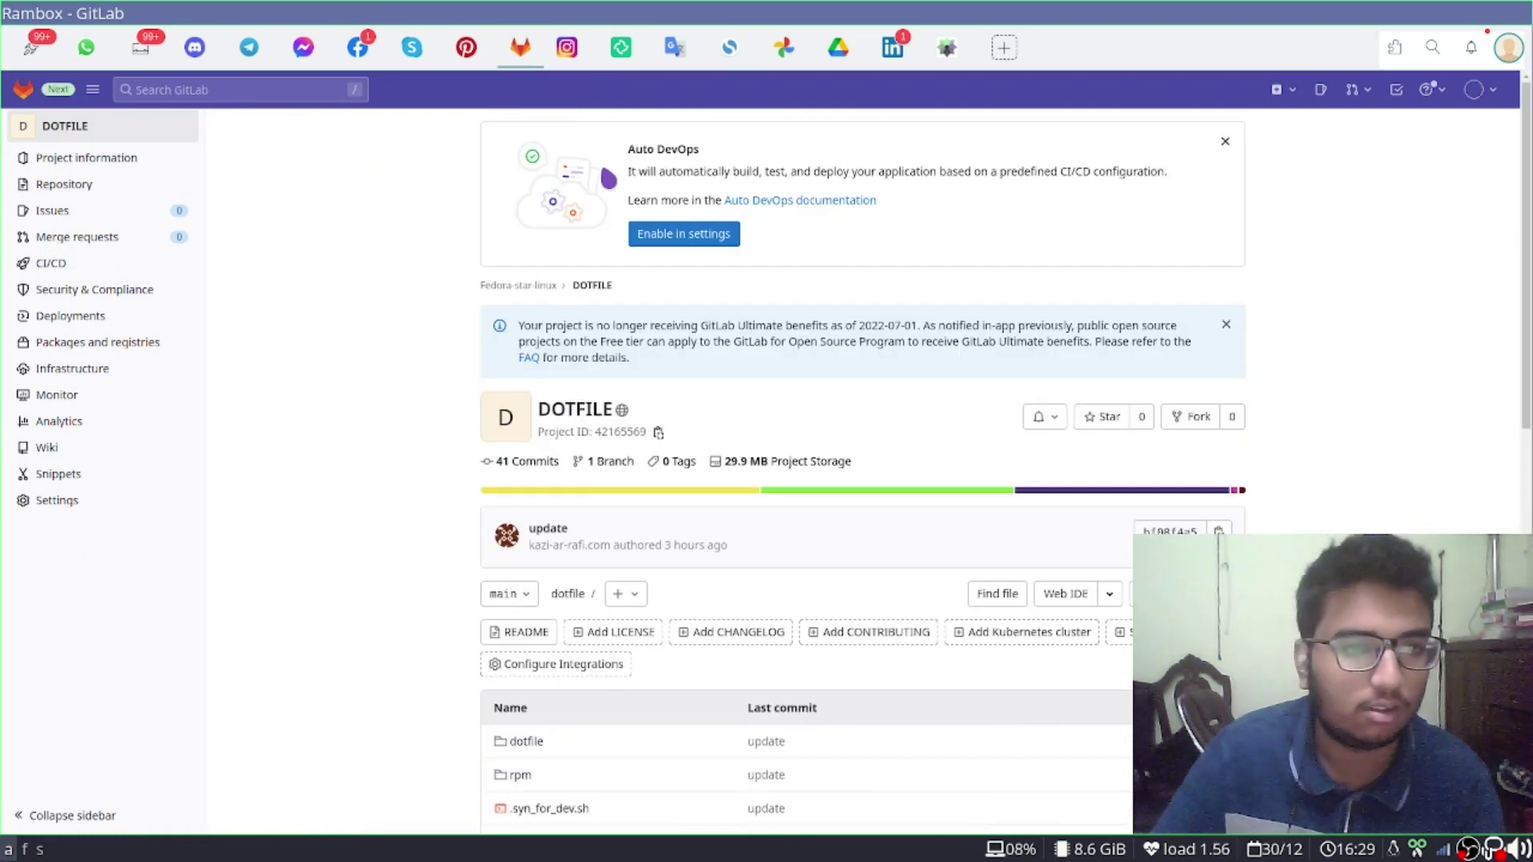
key("super+a")
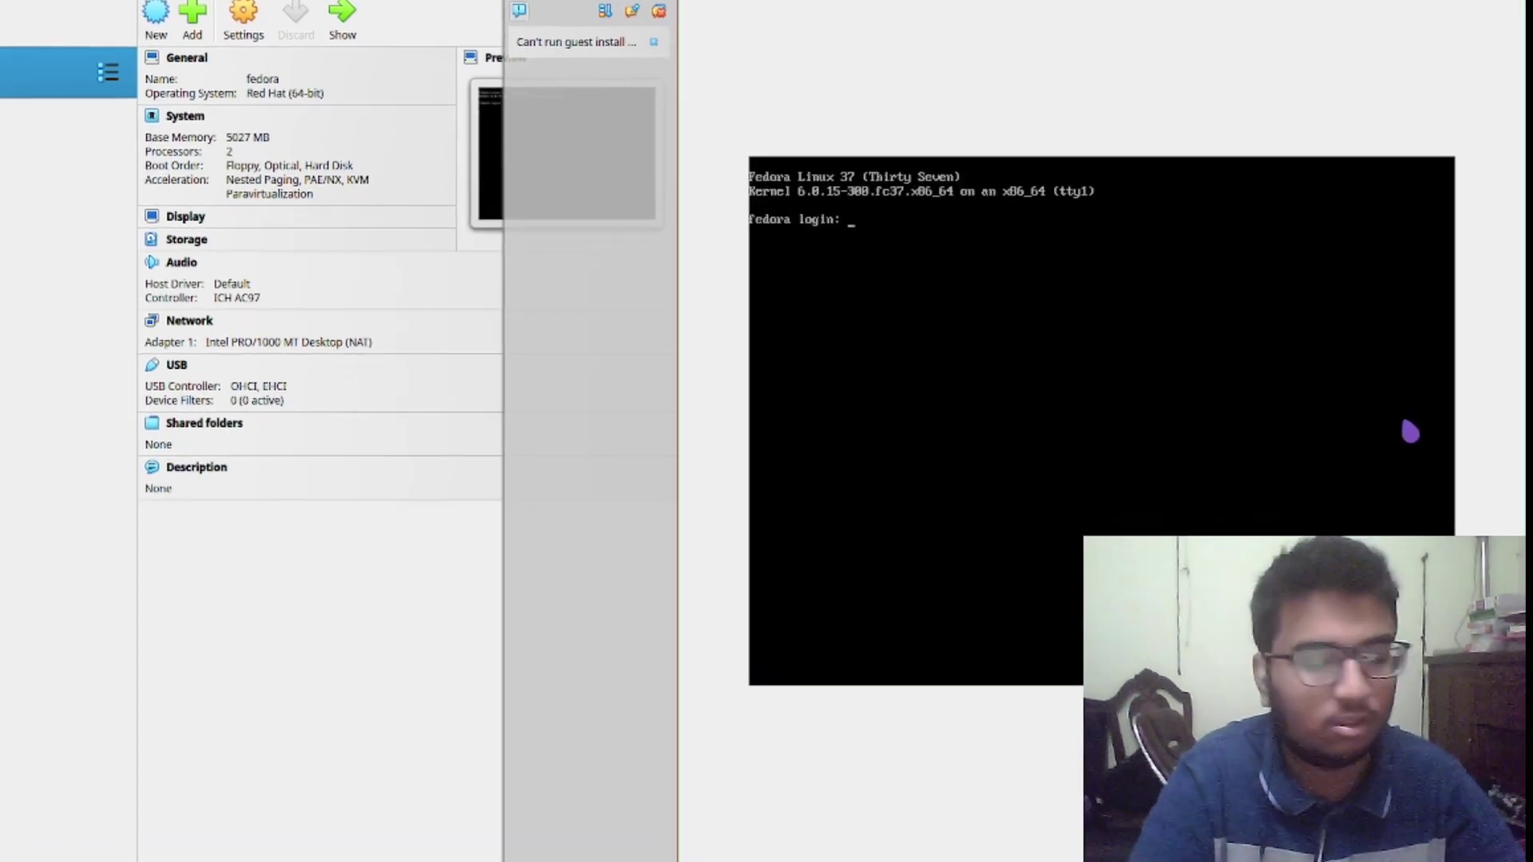
Log in at the fedora console with the username and password
type("kar")
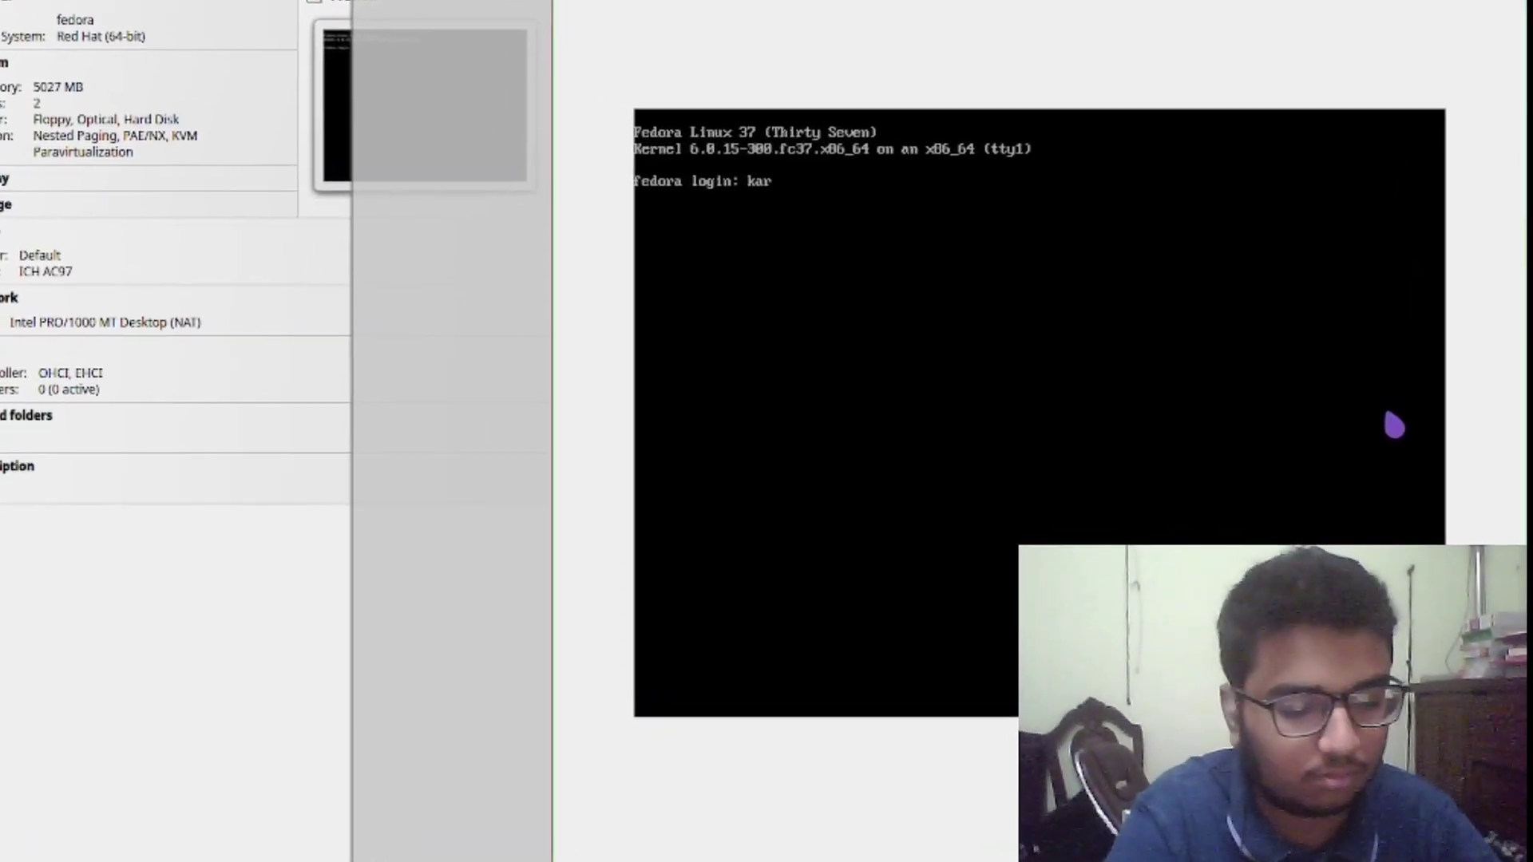
type("18")
key("Return")
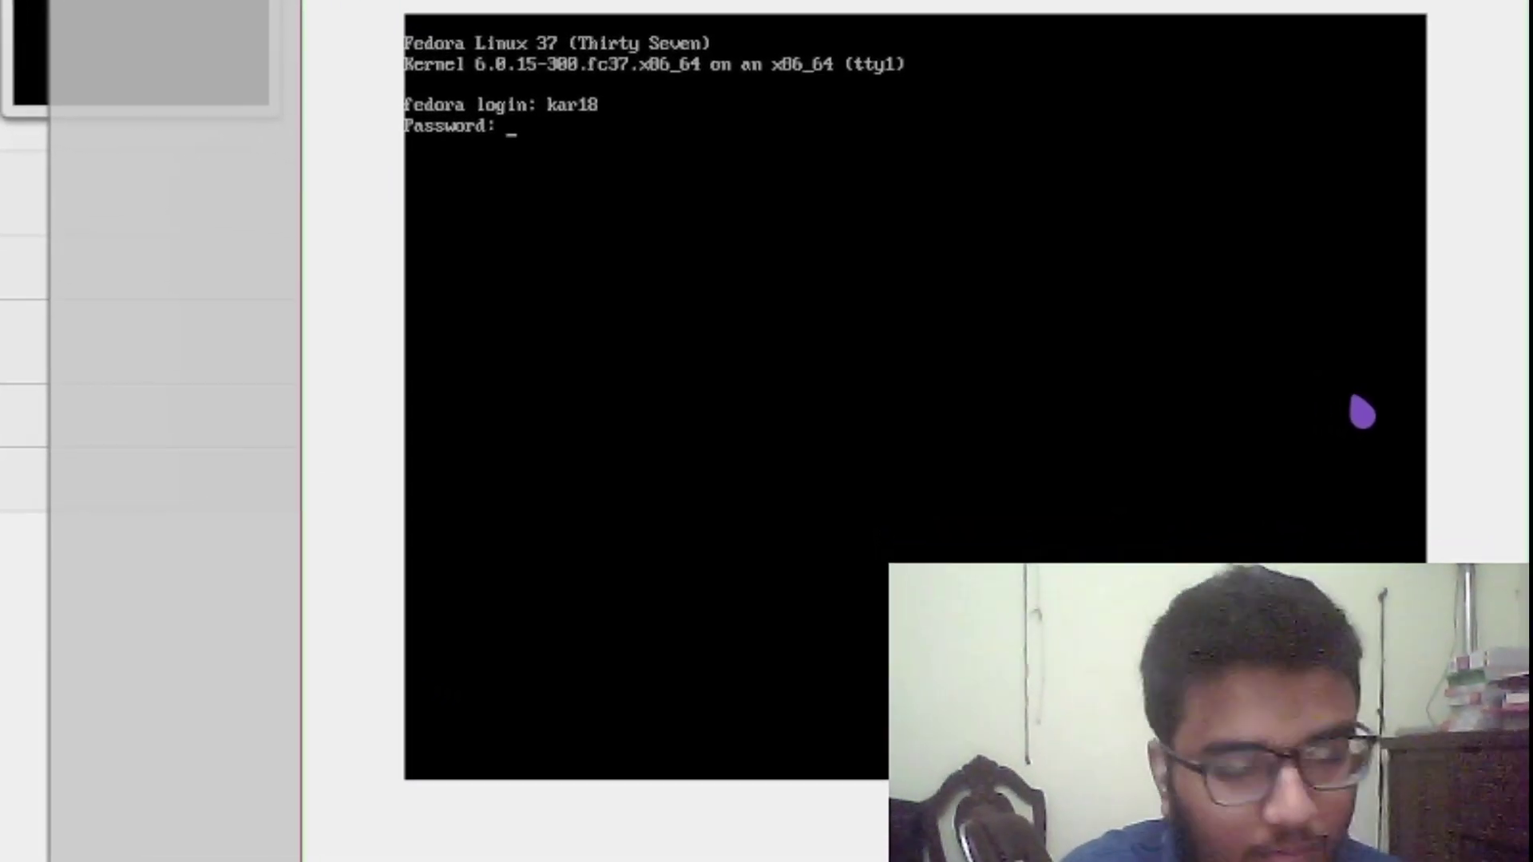
key("Return")
Run ls, ls -a and pwd in the home directory, then scroll the GitLab README
type("ls")
key("Return")
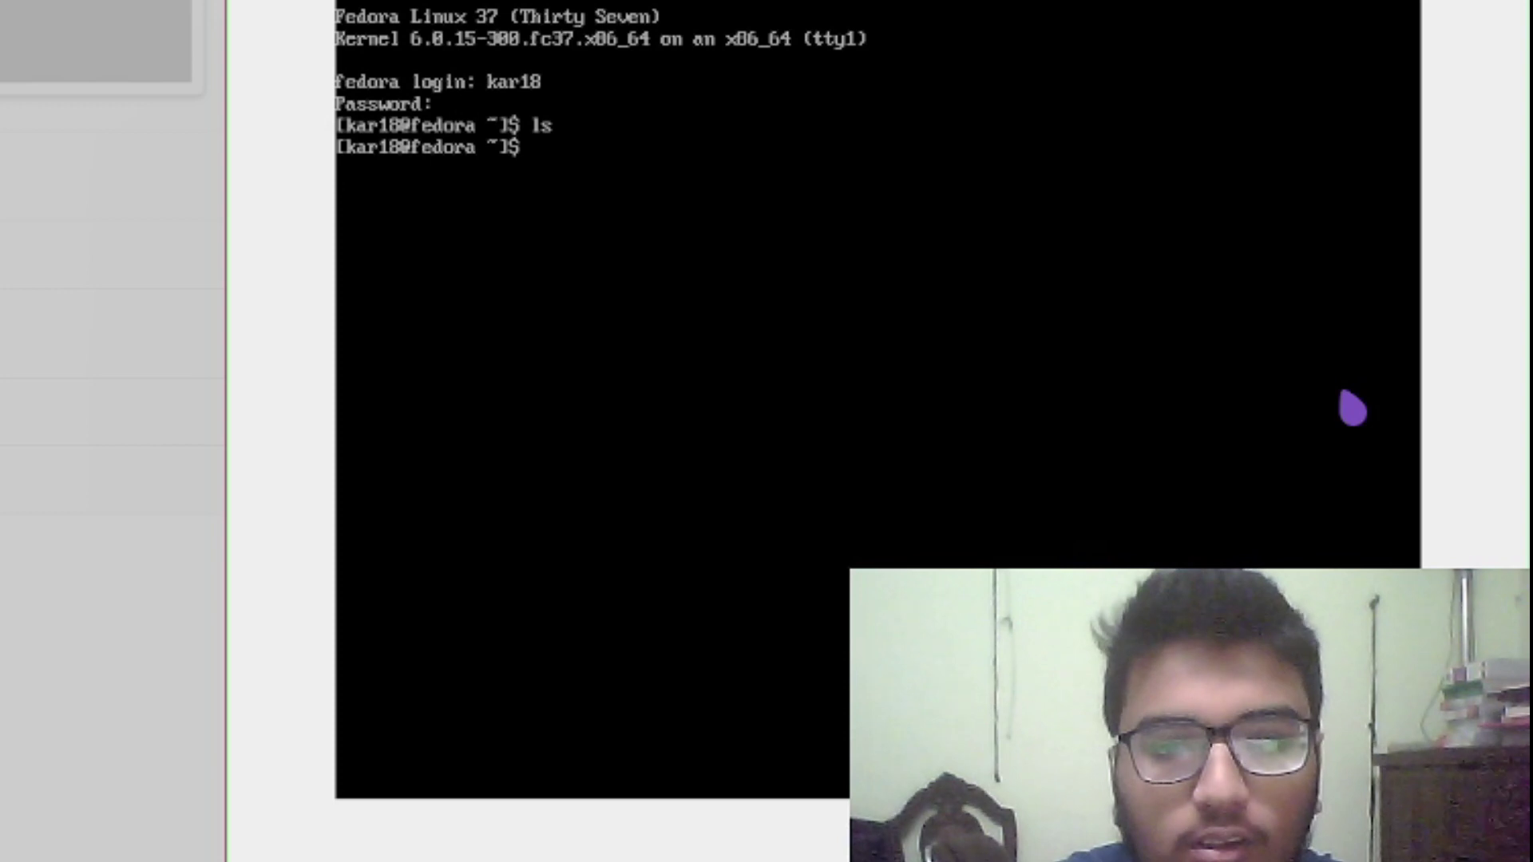
type("ls -a")
key("Return")
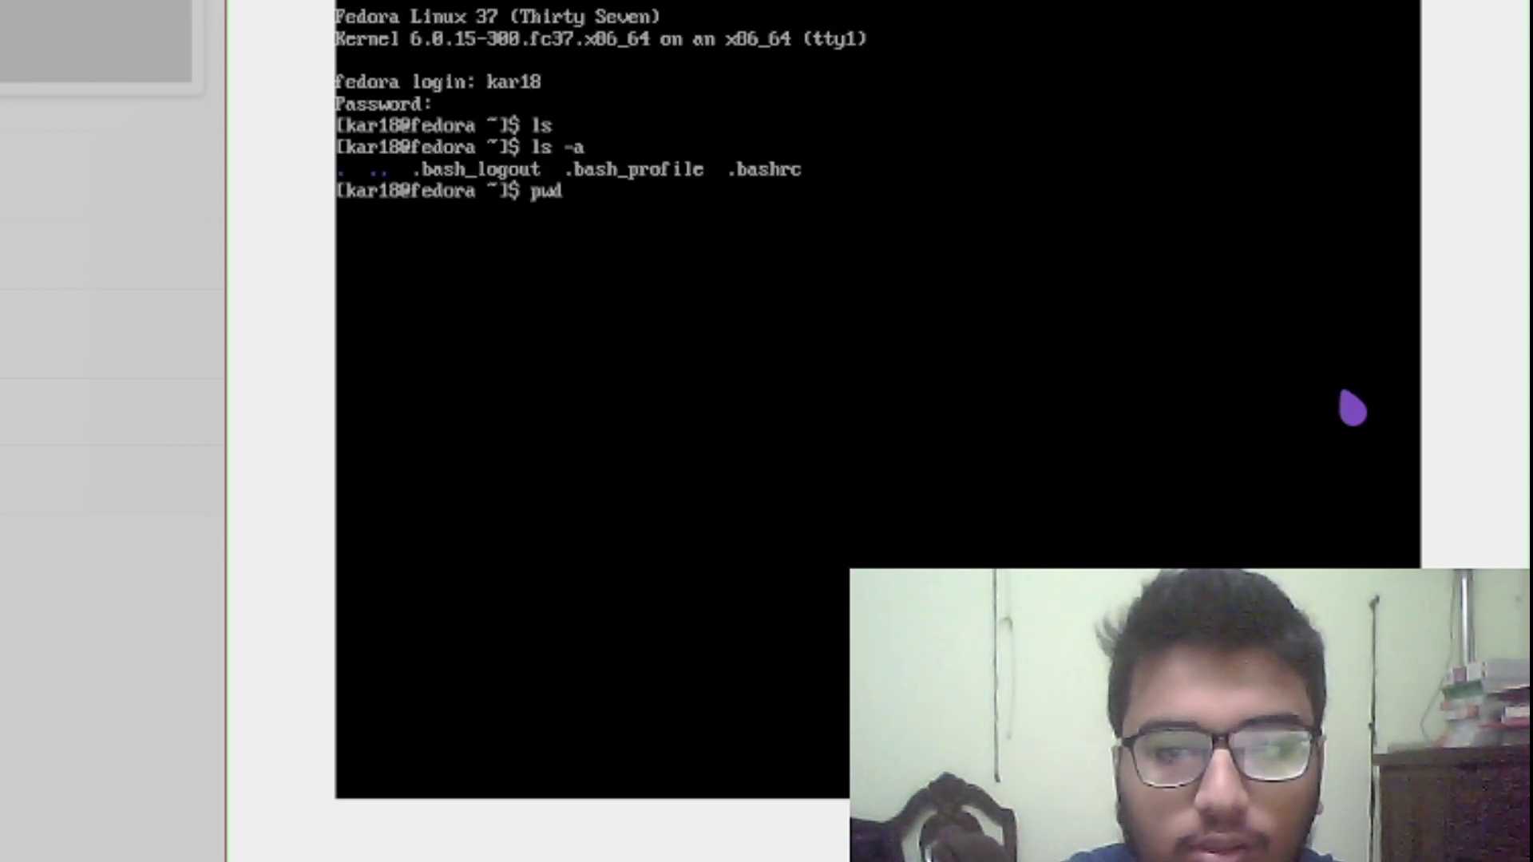
key("Return")
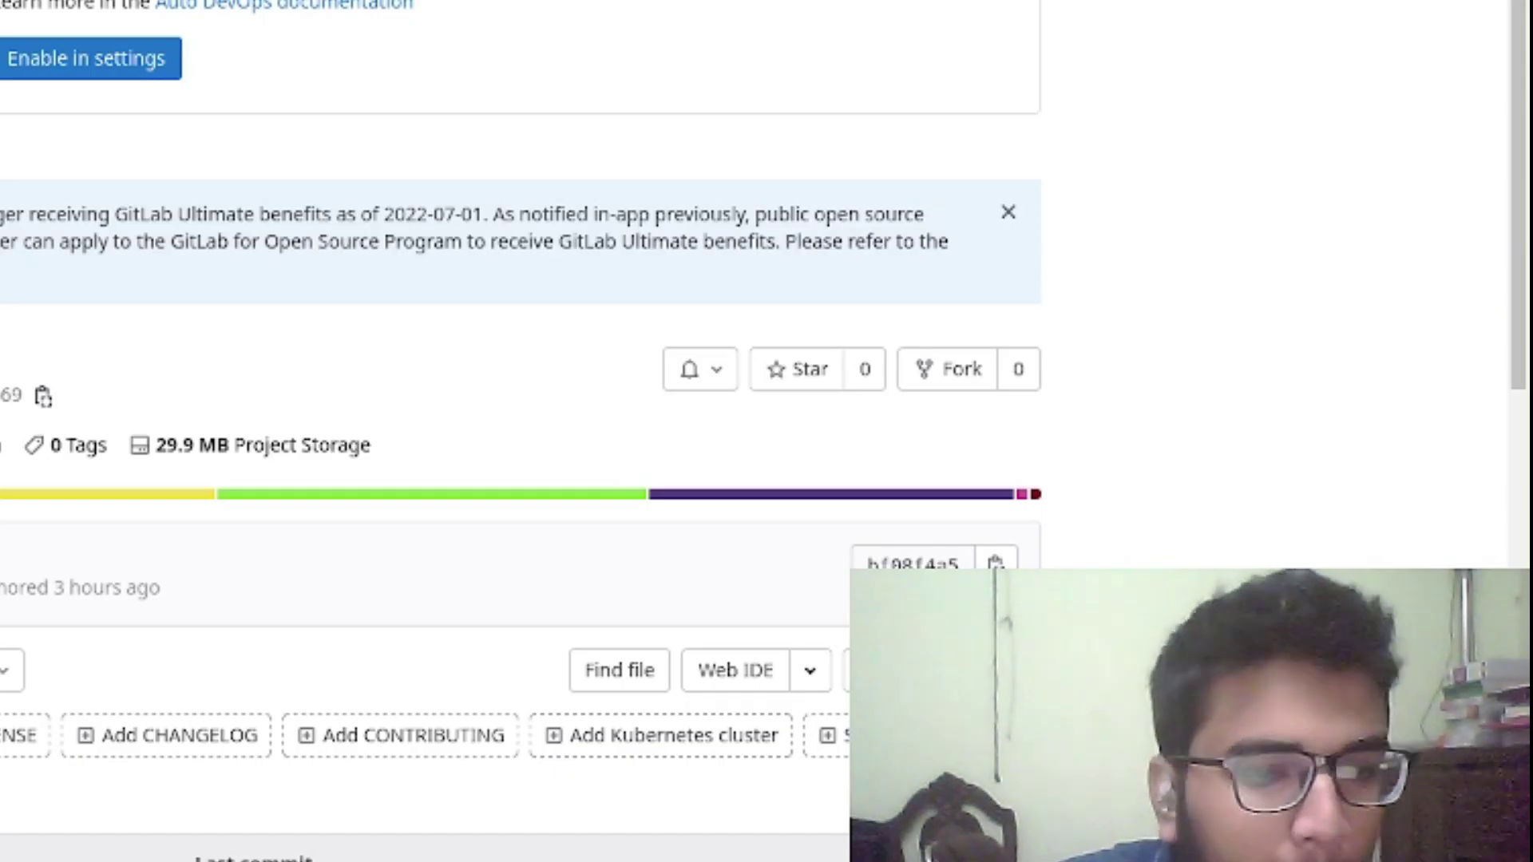
scroll(310, 685, "down", 15)
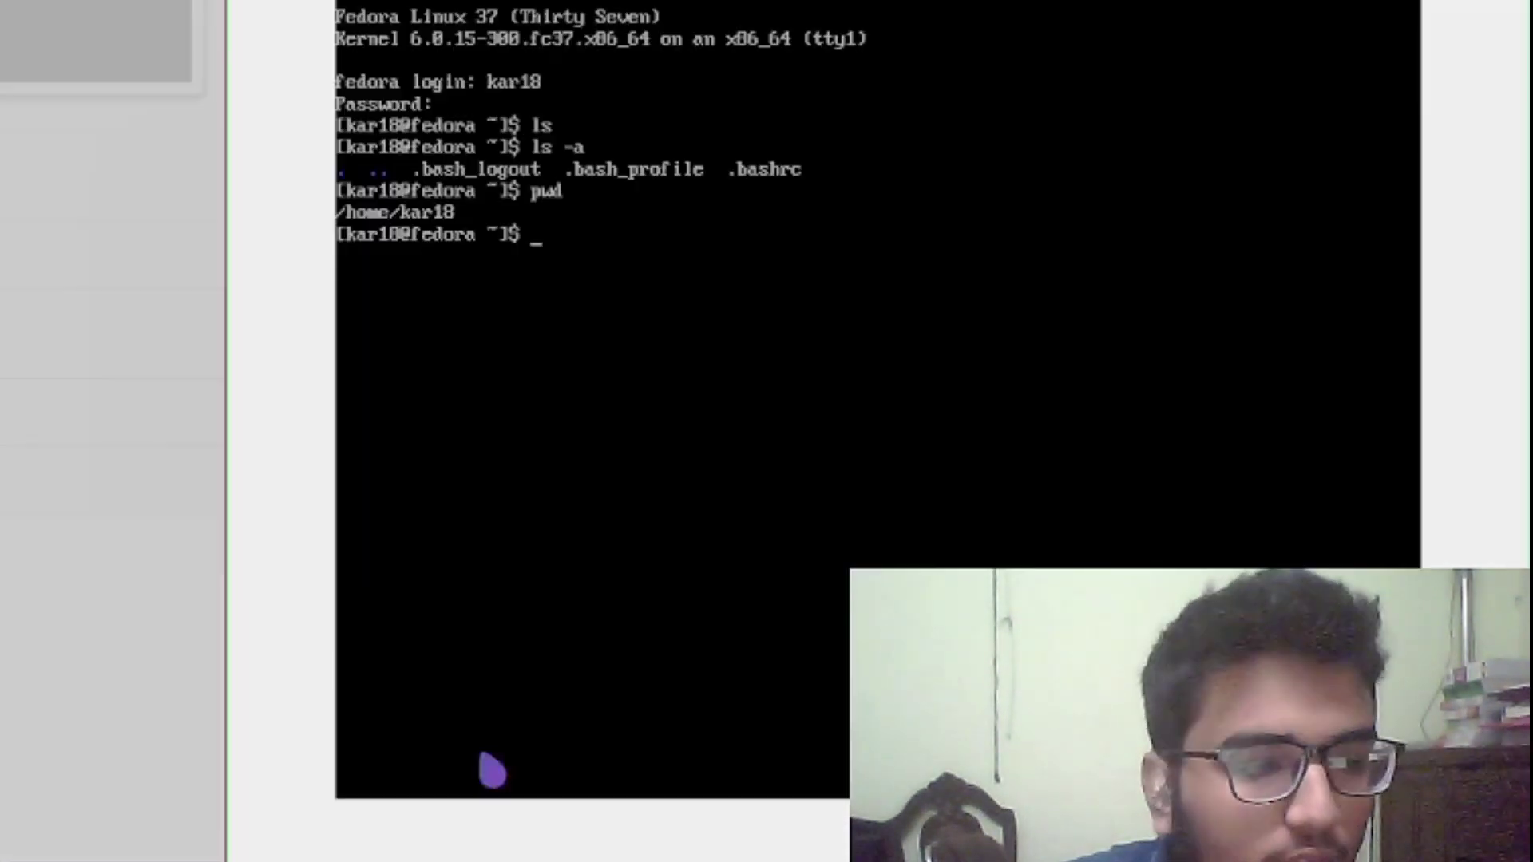
Begin the sudo command while trying the VM's Input, View and Devices menus, including full-screen
type("sudo")
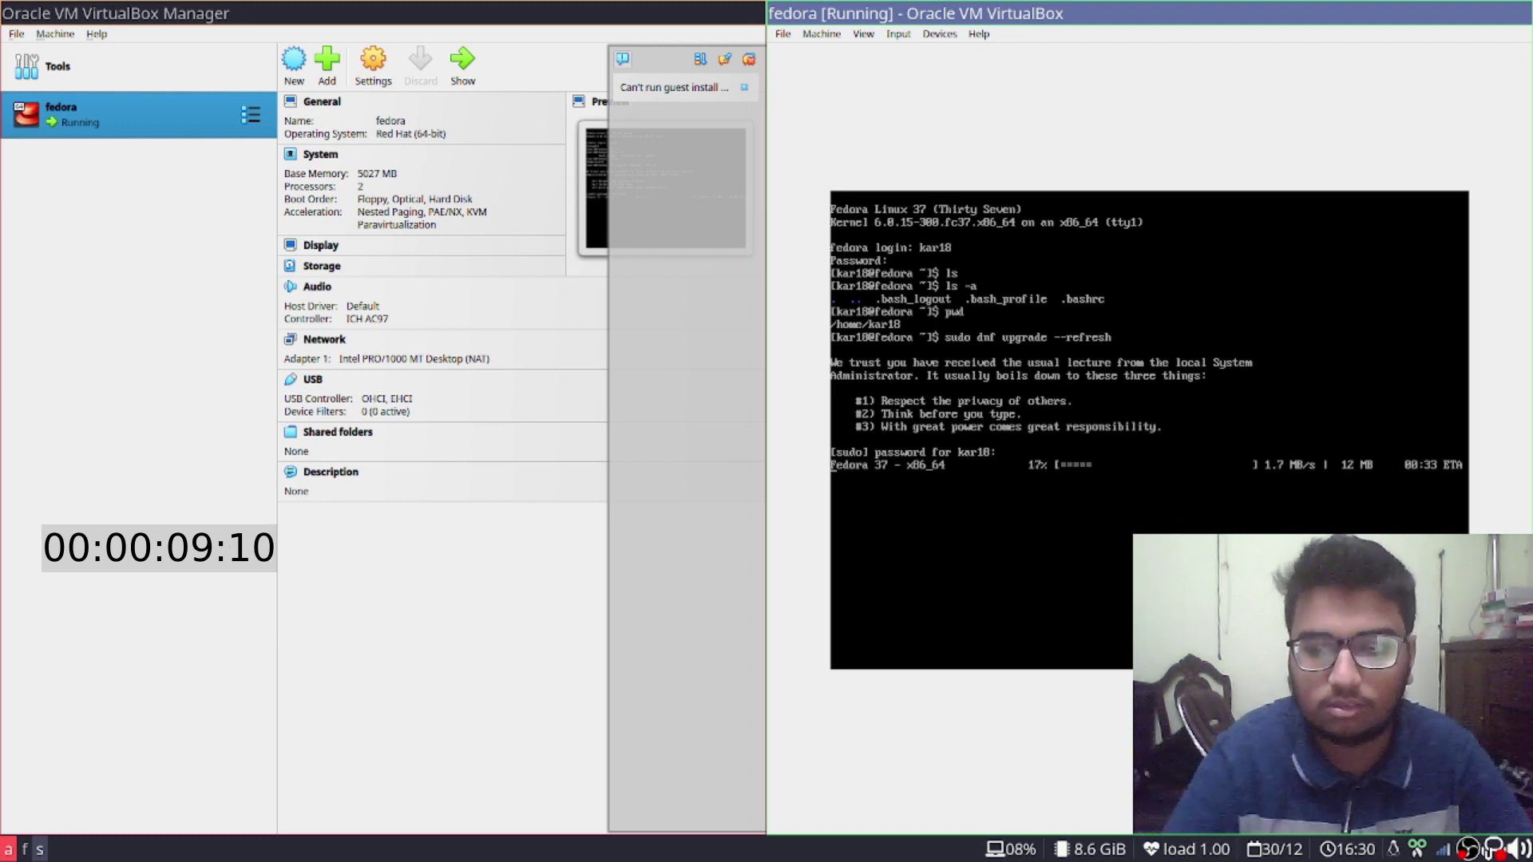
left_click(896, 33)
left_click(902, 35)
left_click(862, 33)
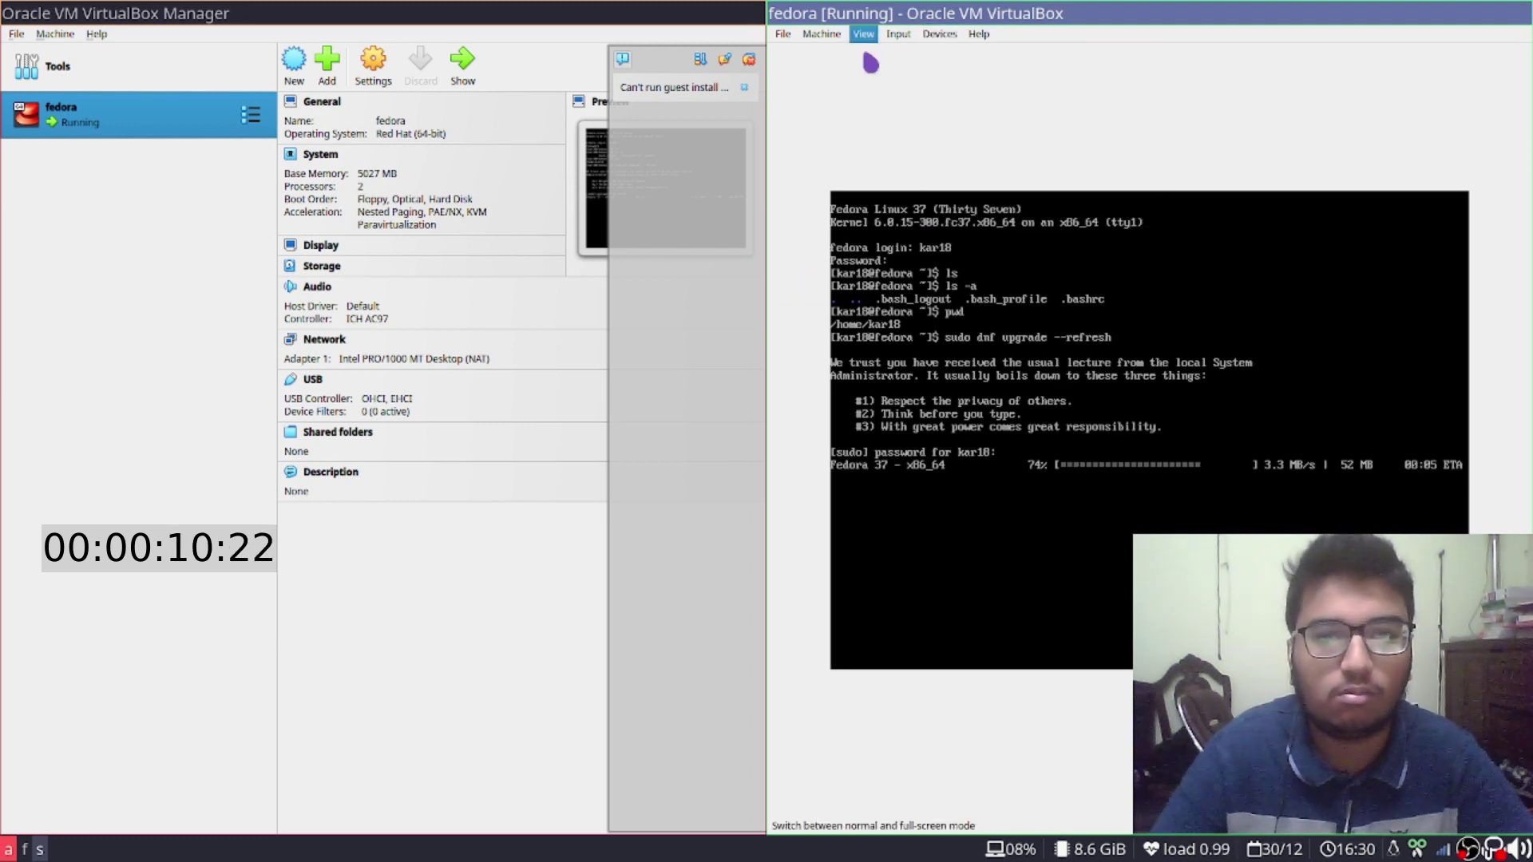
left_click(865, 59)
left_click(942, 32)
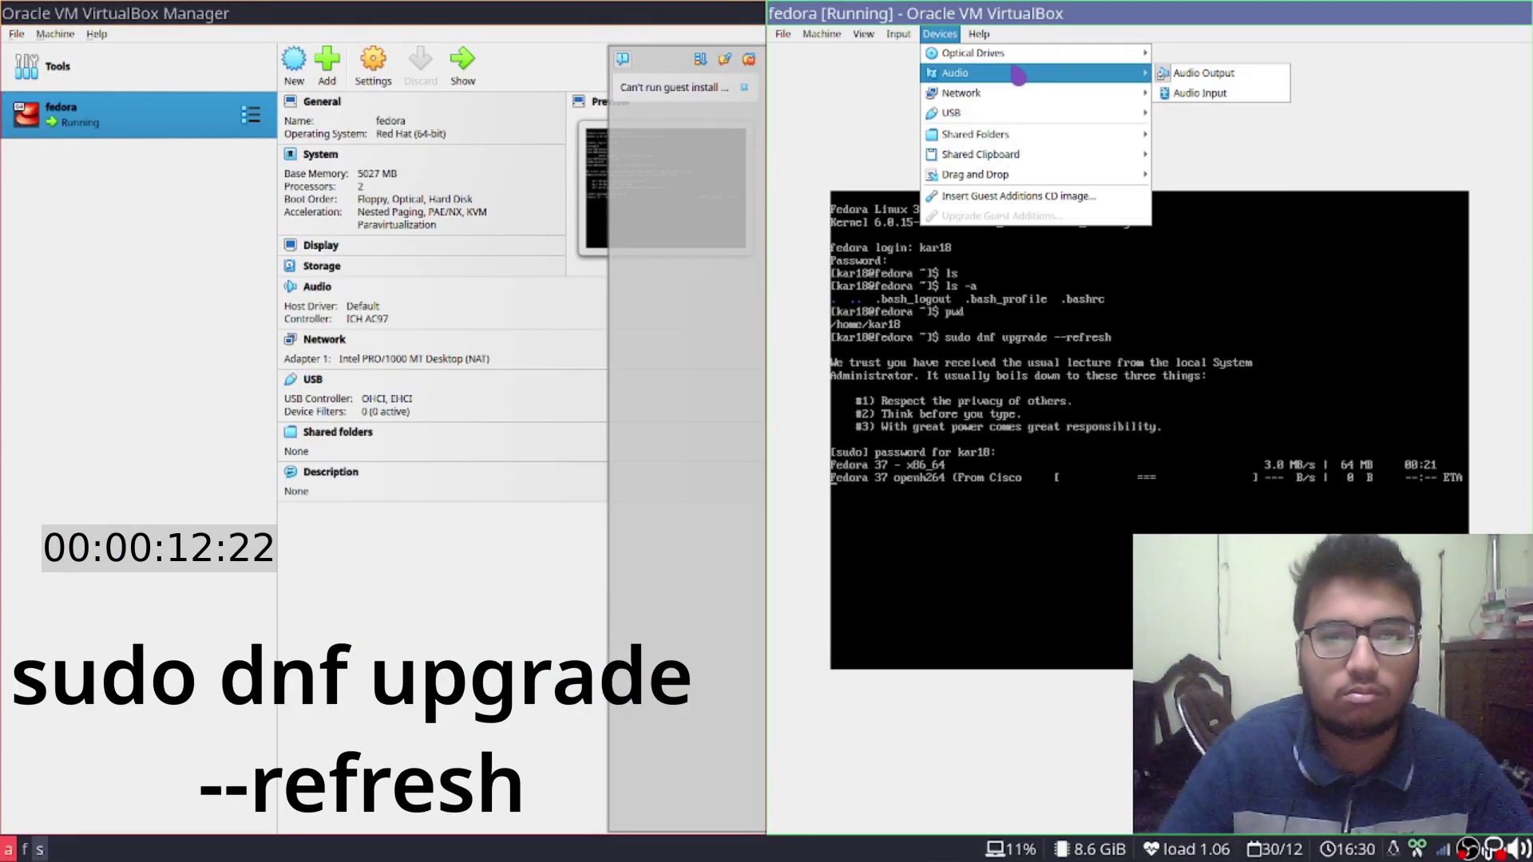
left_click(992, 55)
left_click(818, 499)
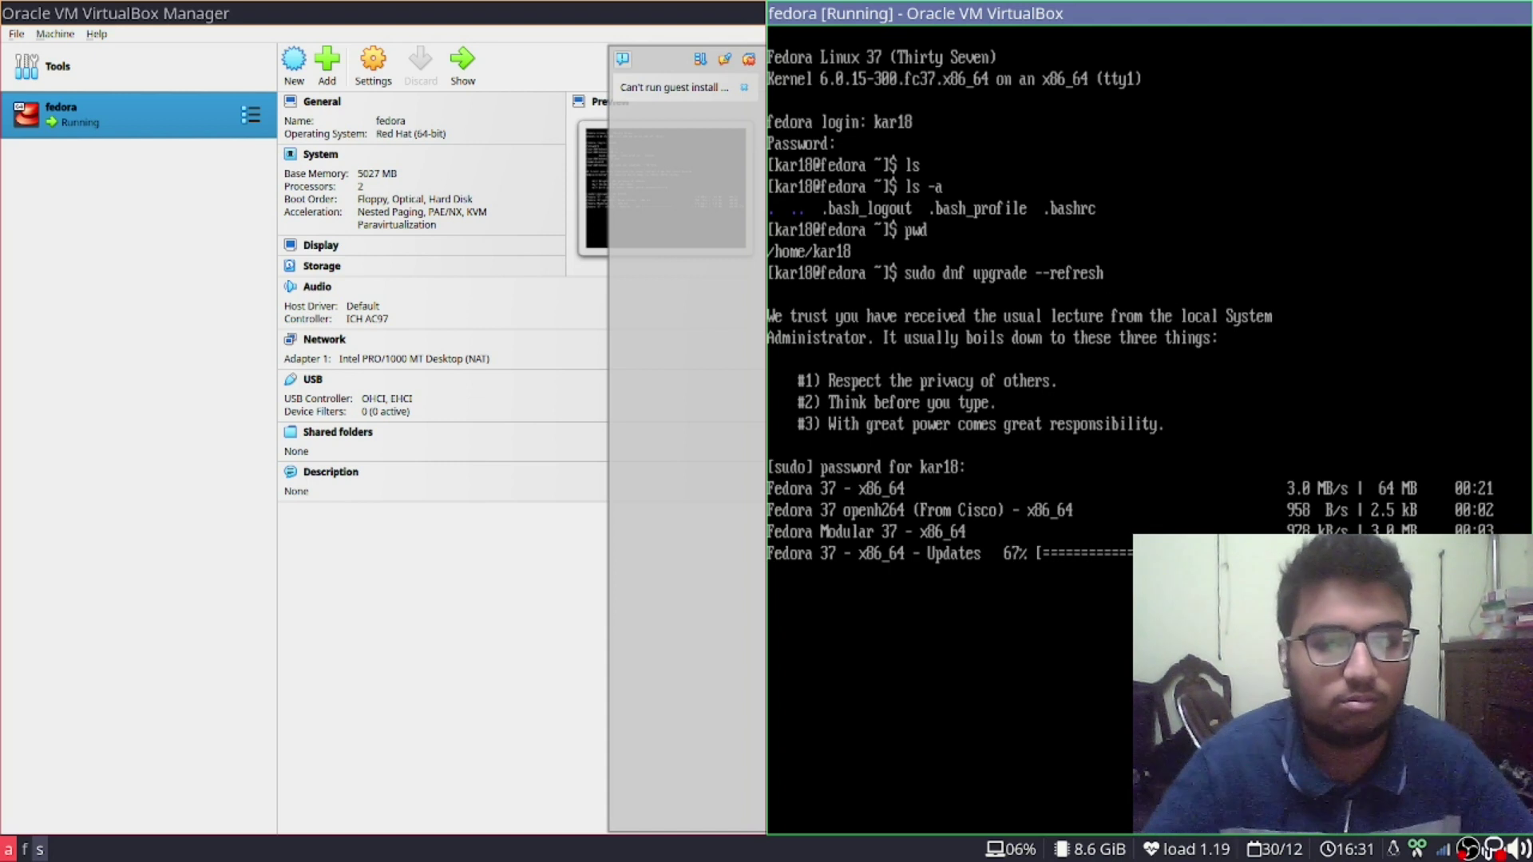
Widen the VM window across the screen, quit the Manager, and confirm the upgrade with y
left_click_drag(766, 581, 409, 605)
left_click(159, 572)
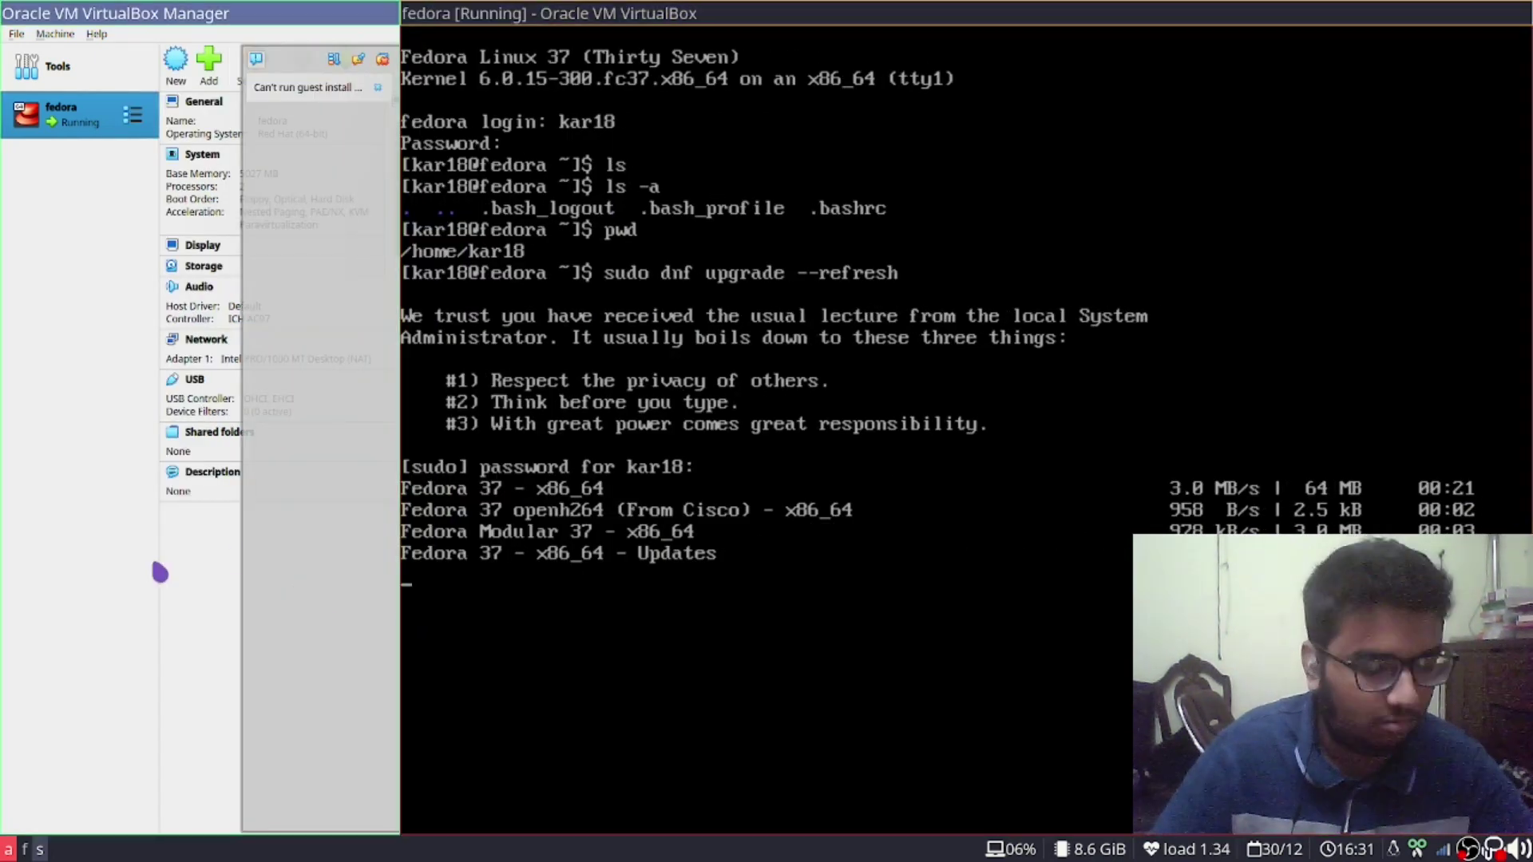
key("ctrl+q")
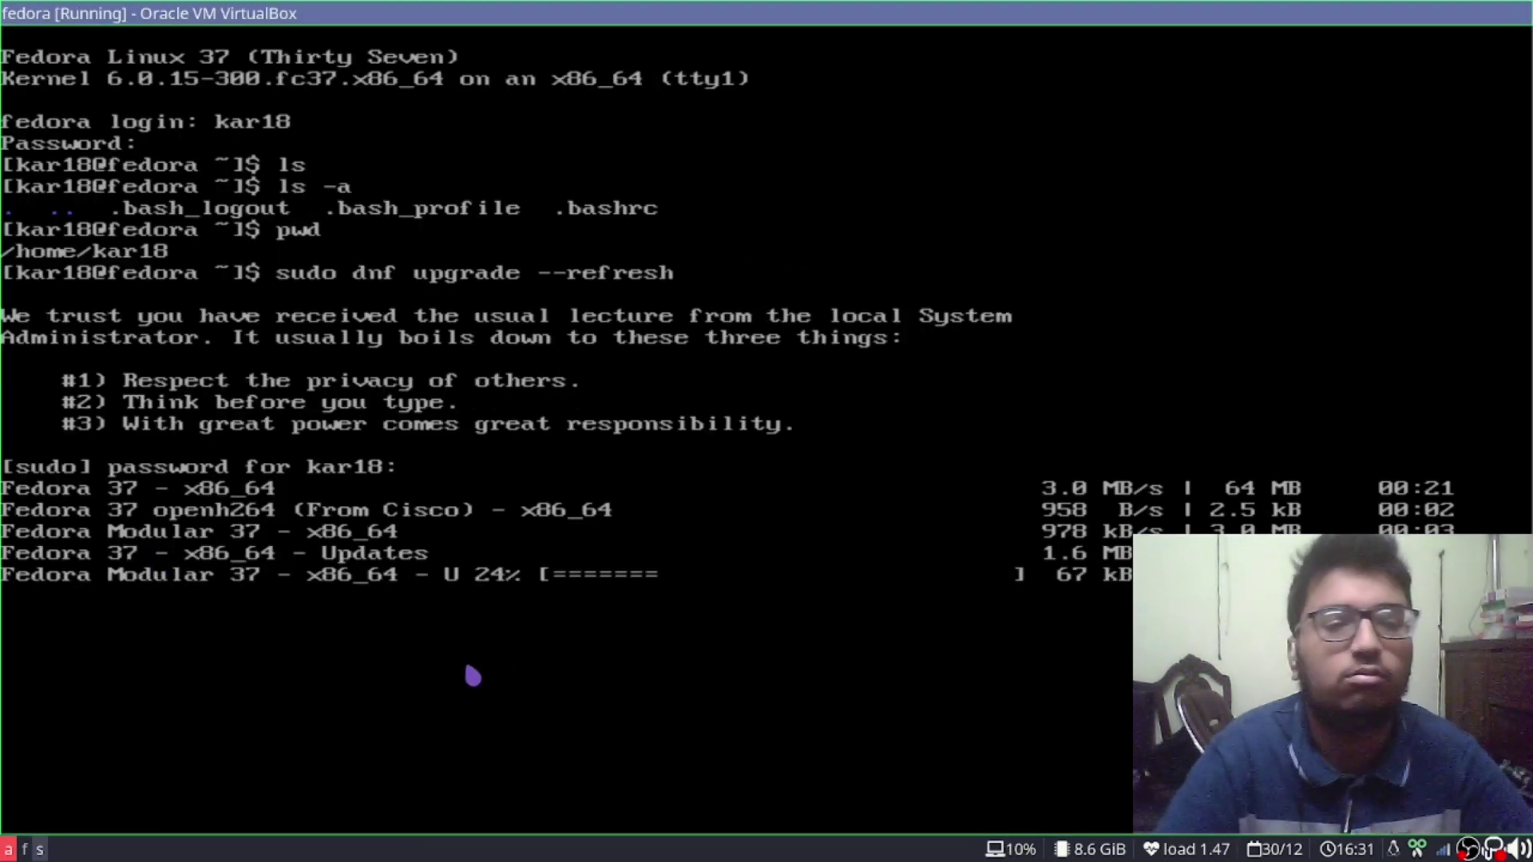
type("y")
key("Return")
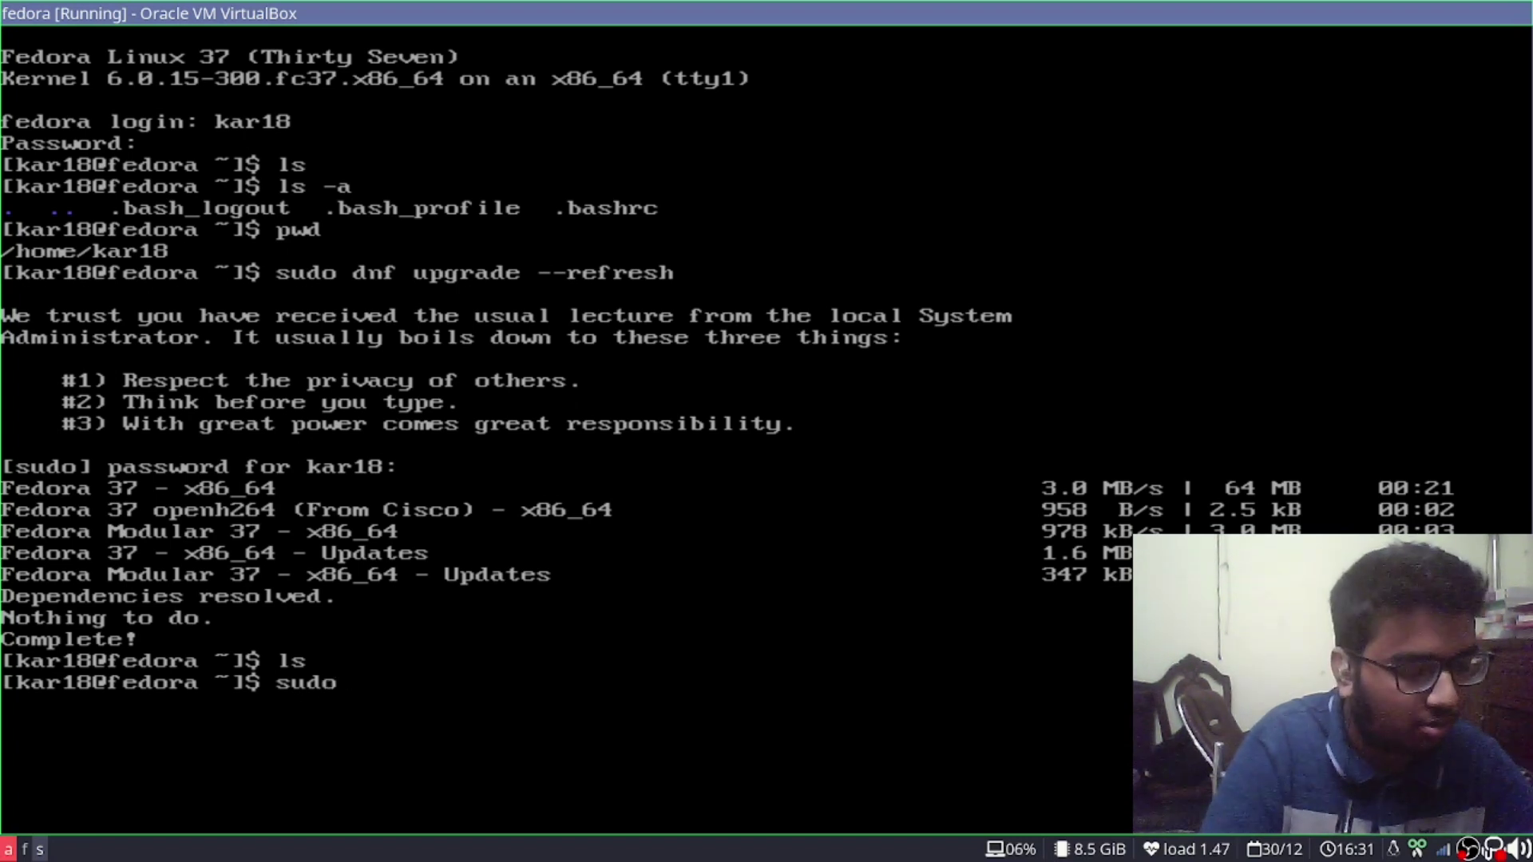
Run sudo dnf install git, accept its 66 packages with y, and bring up the GitLab README
type("nstall fg")
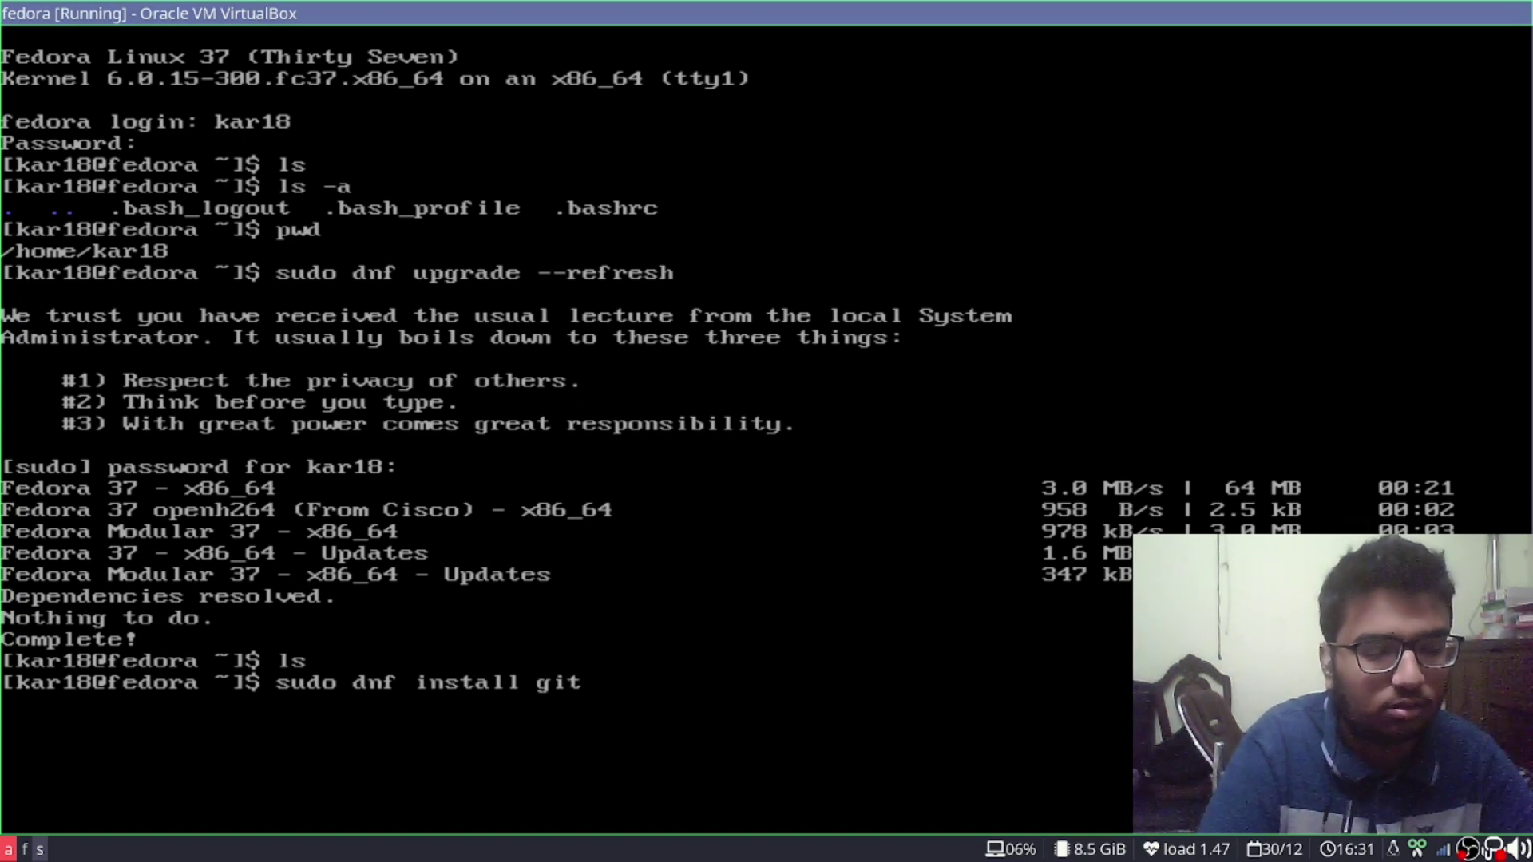
type("t")
key("Return")
type("y")
key("Return")
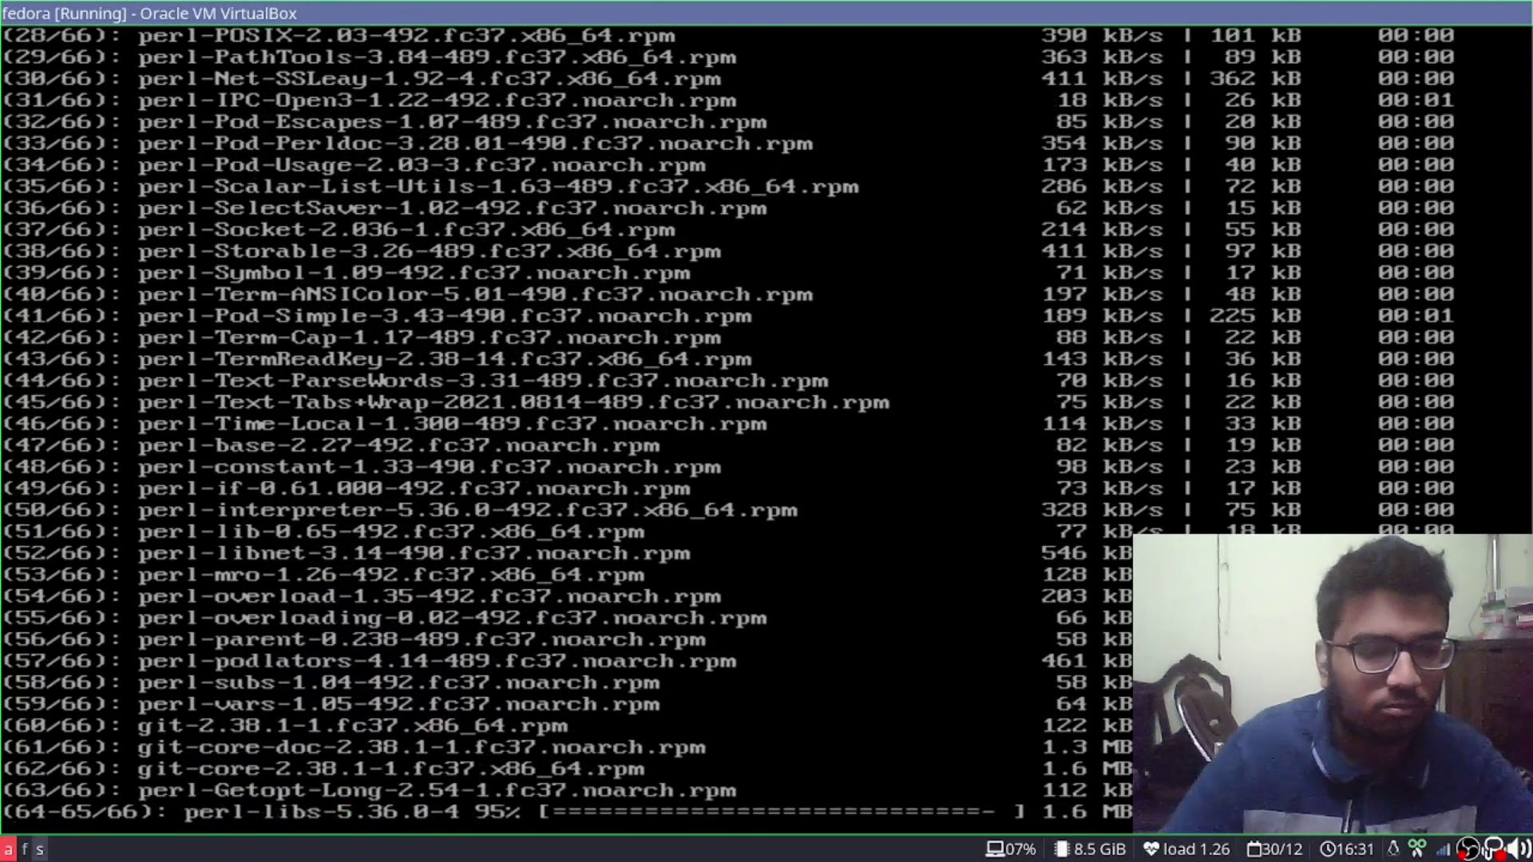
key("alt+Tab")
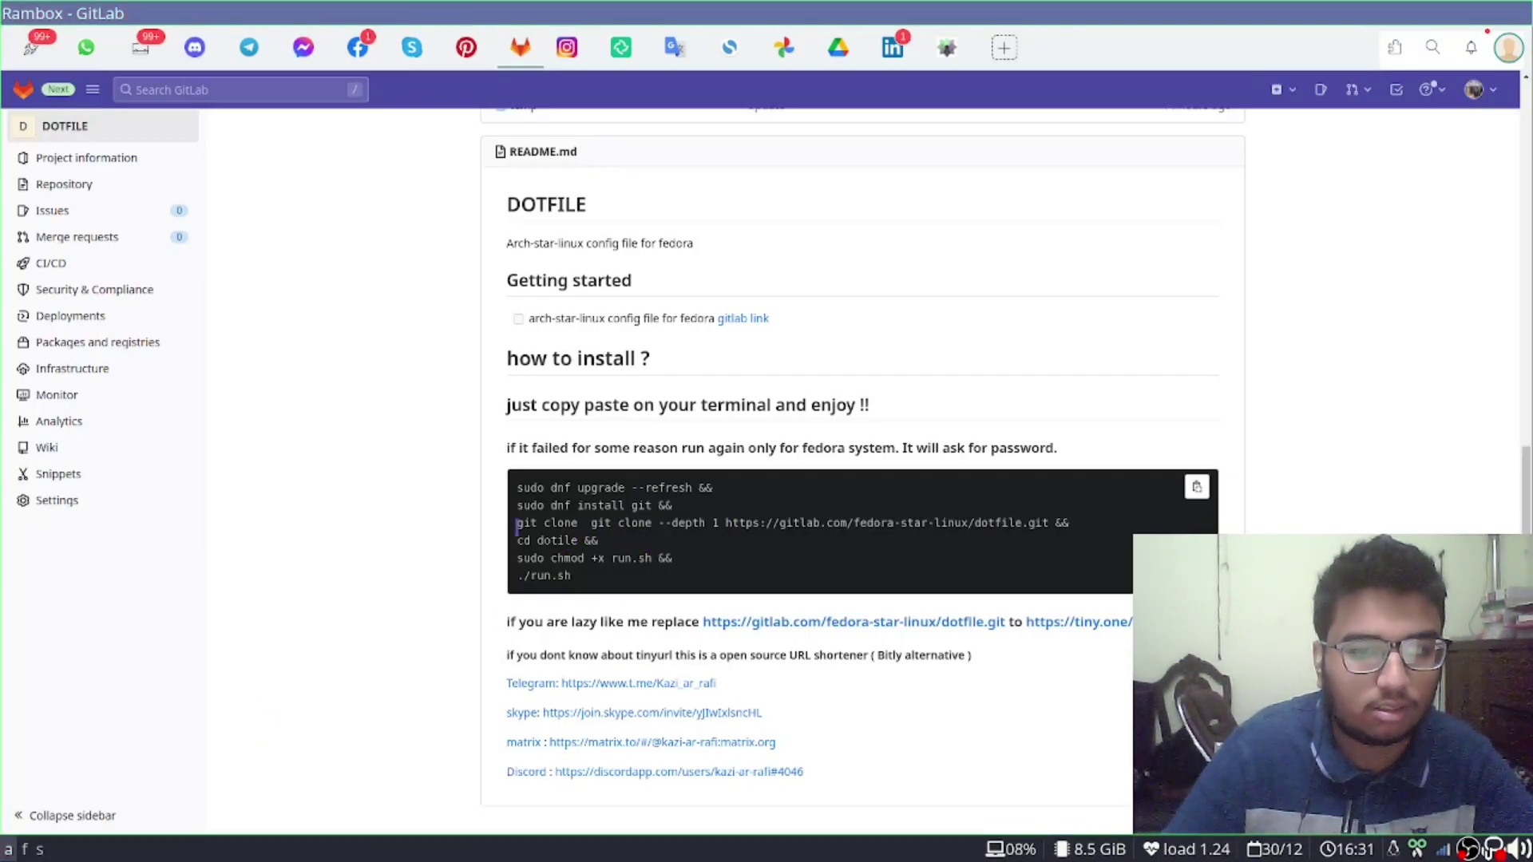
Check the README, then run git clone tiny.one/fedora in the VM terminal
key("alt+Tab")
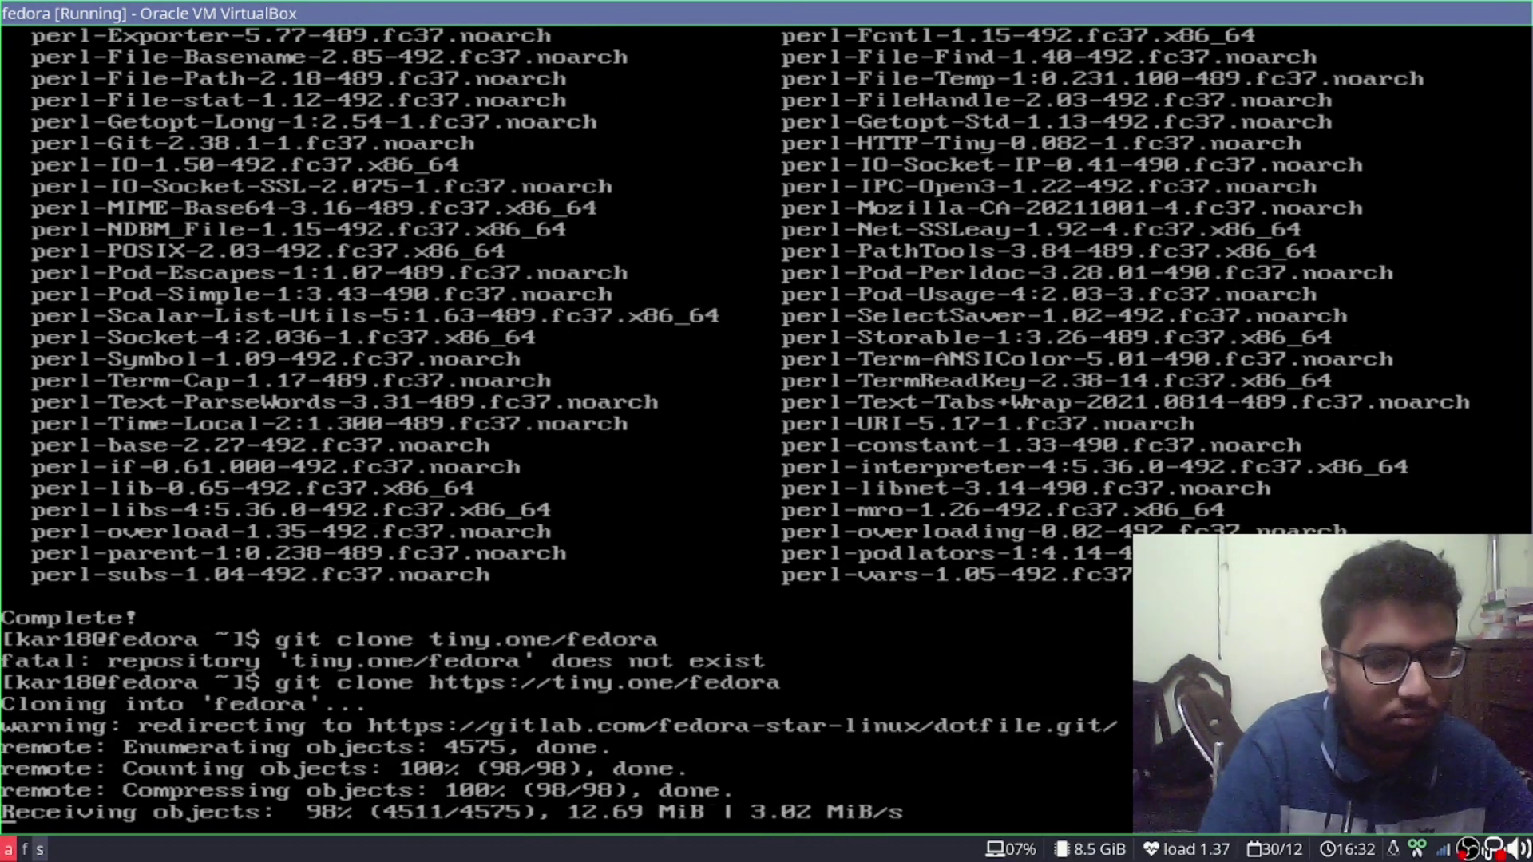
key("alt+Tab")
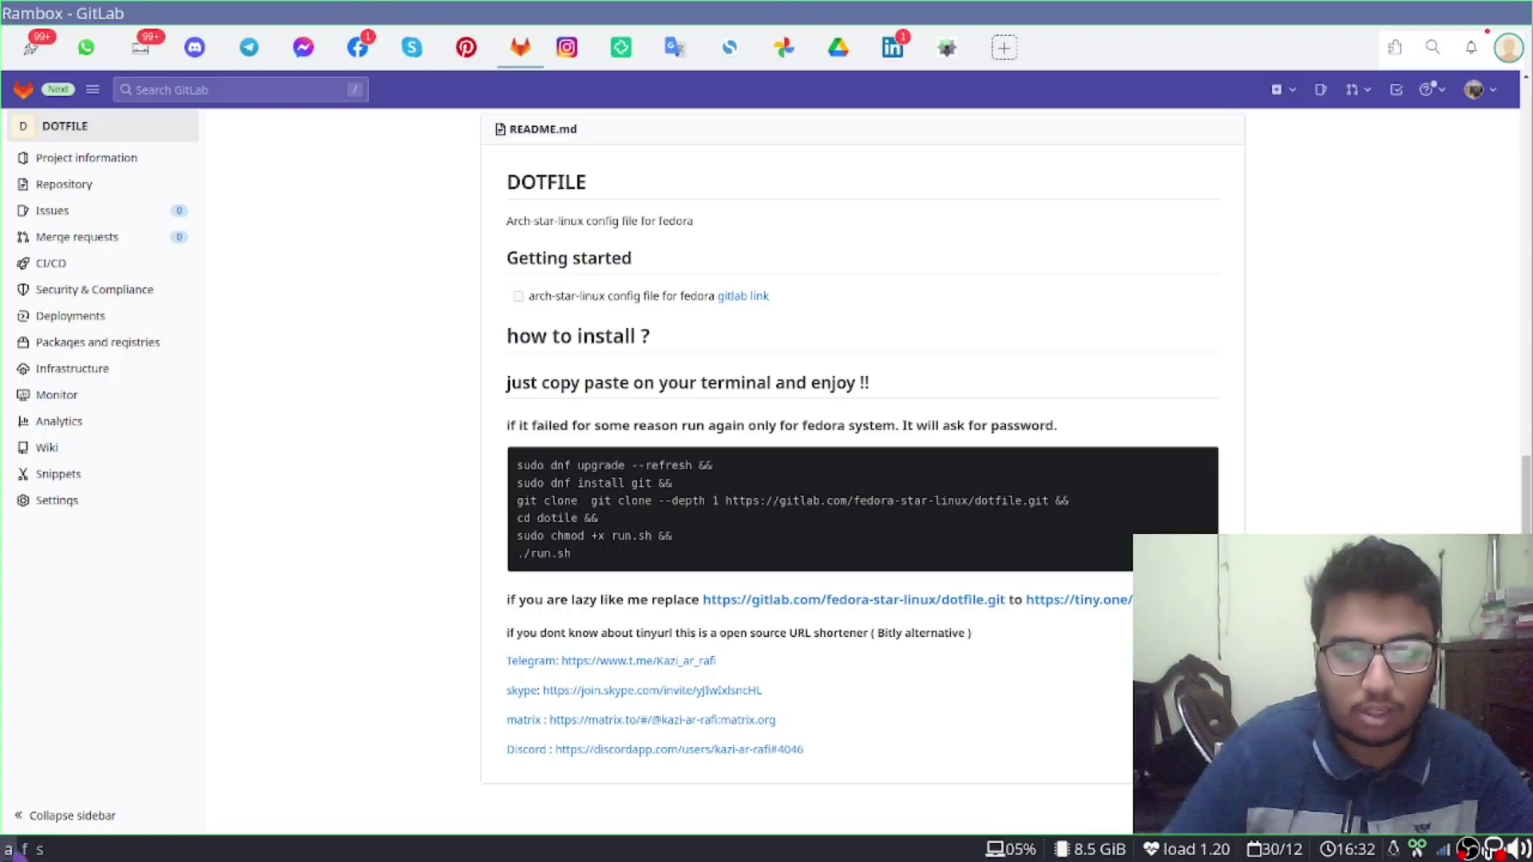
key("alt+Tab")
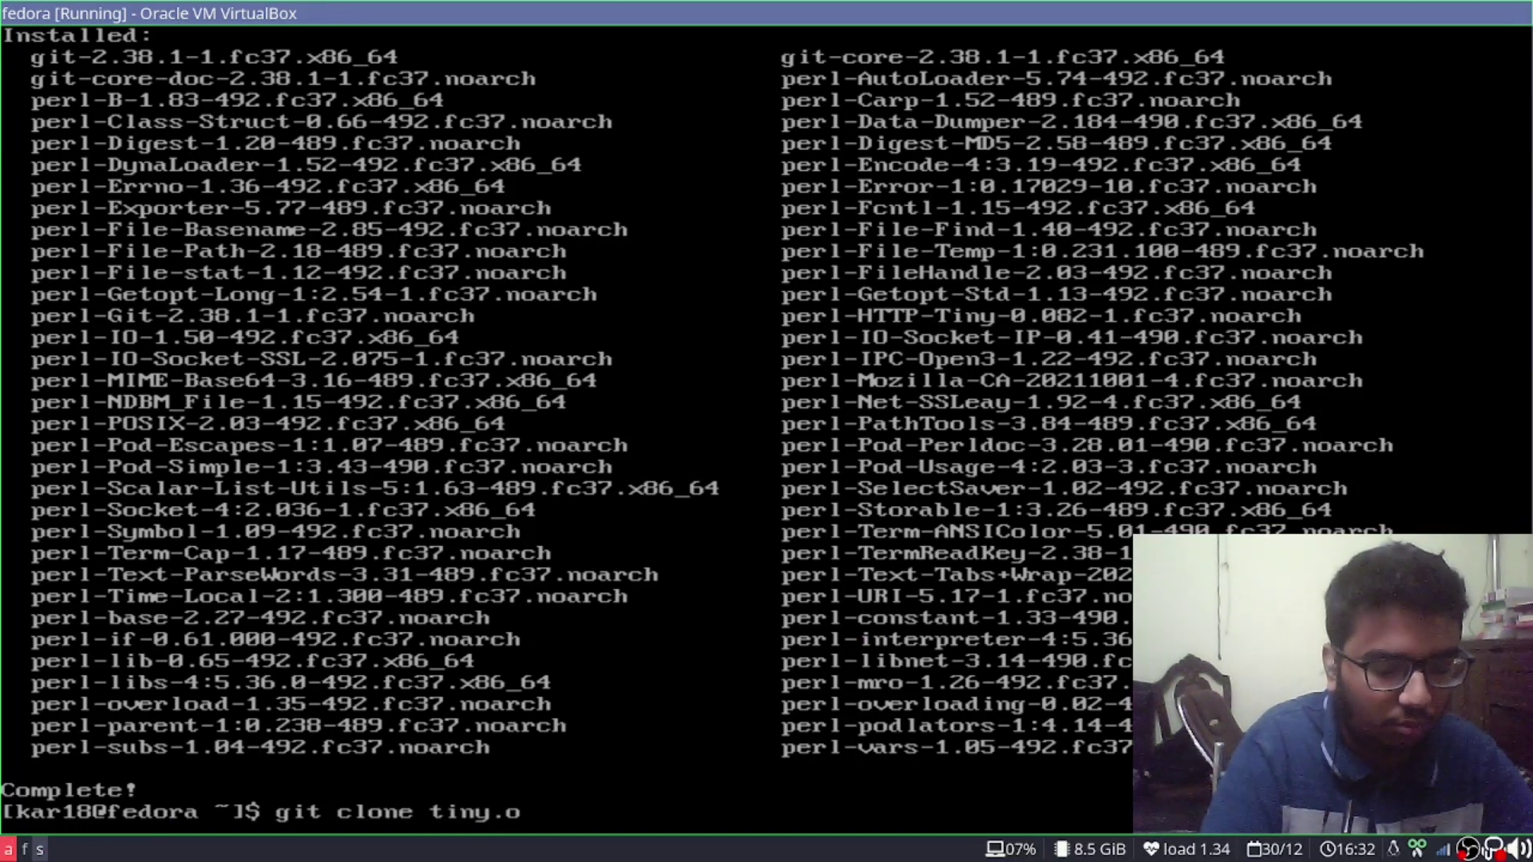
type("tiny.one/feed")
key("BackSpace")
key("BackSpace")
key("BackSpace")
key("BackSpace")
key("BackSpace")
type("dora")
key("Return")
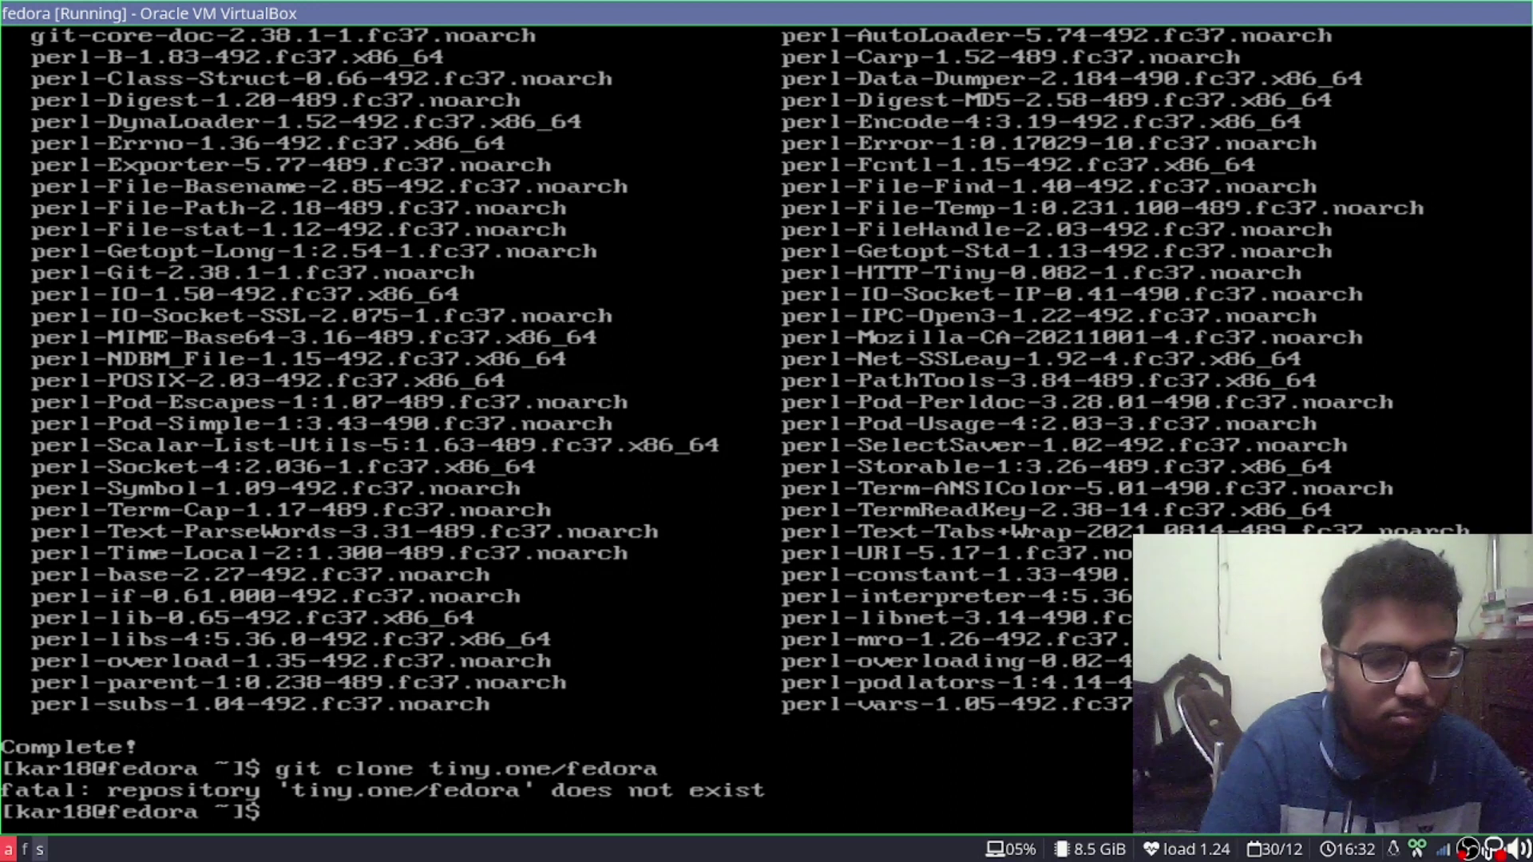
key("Up")
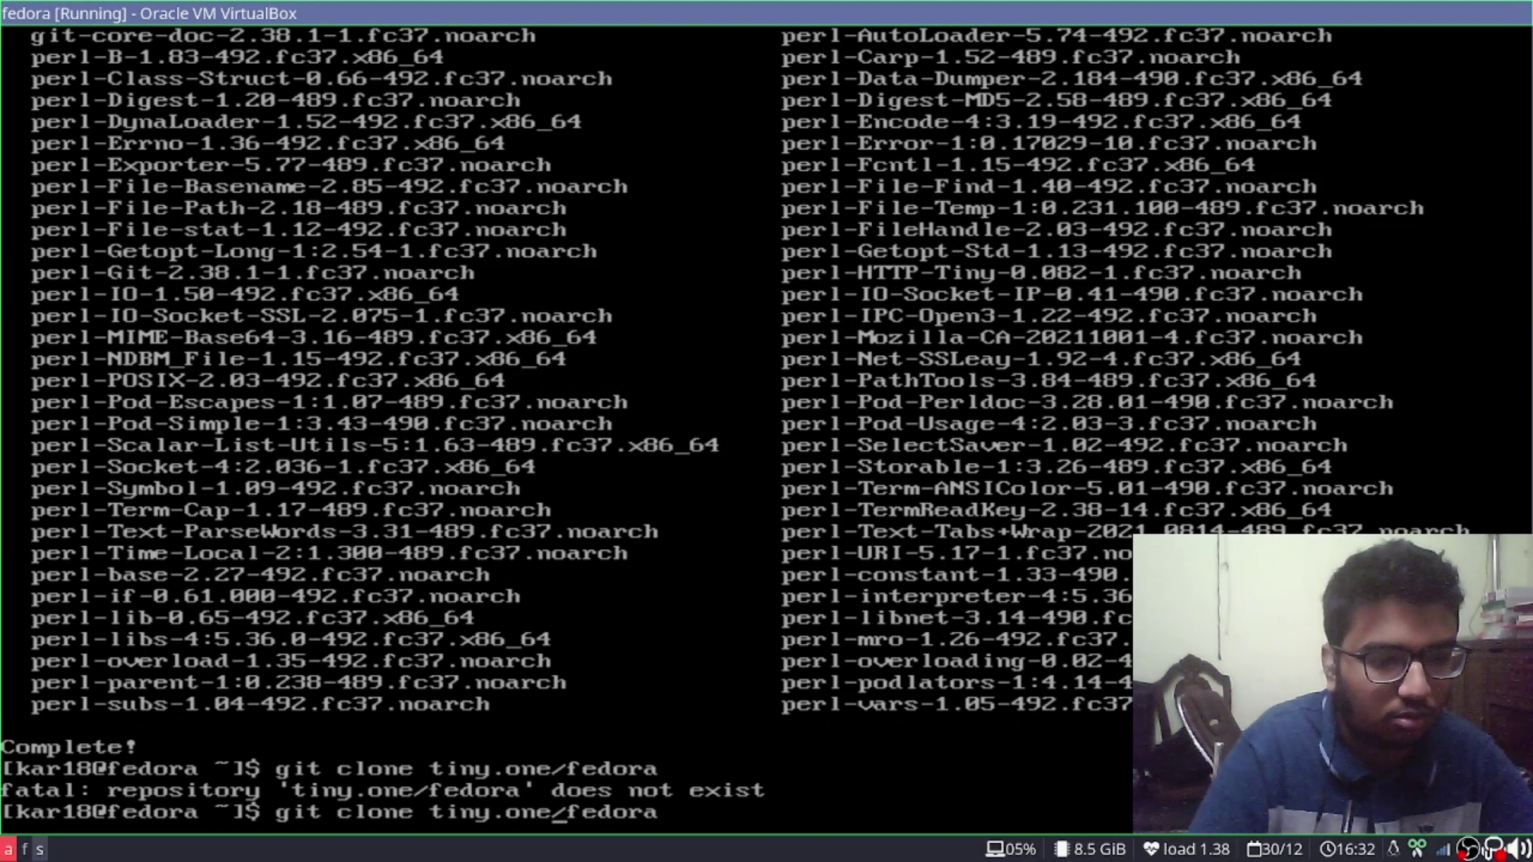
type("https")
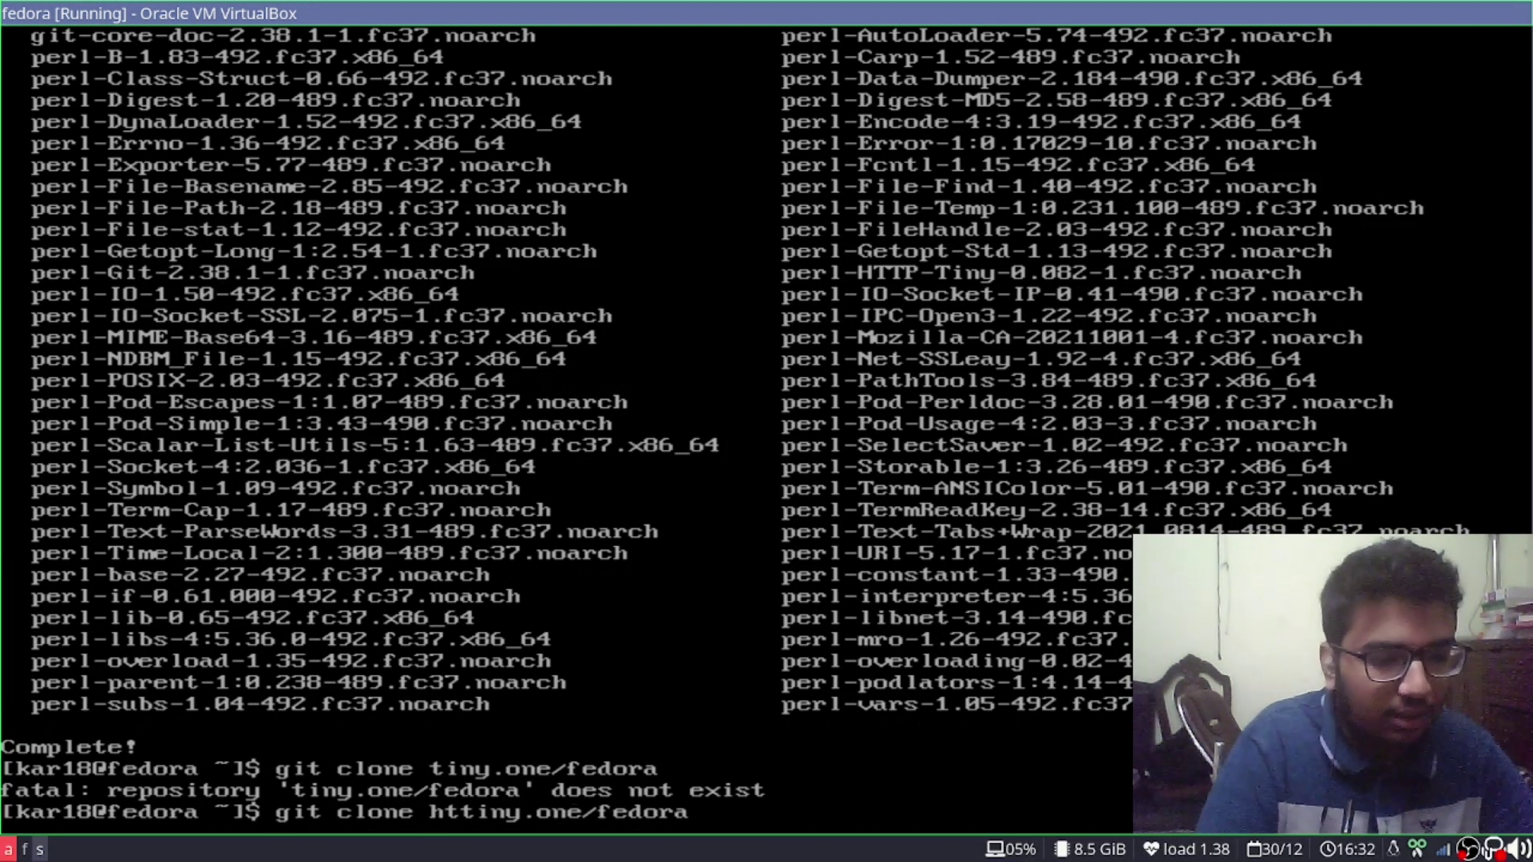
type(":??")
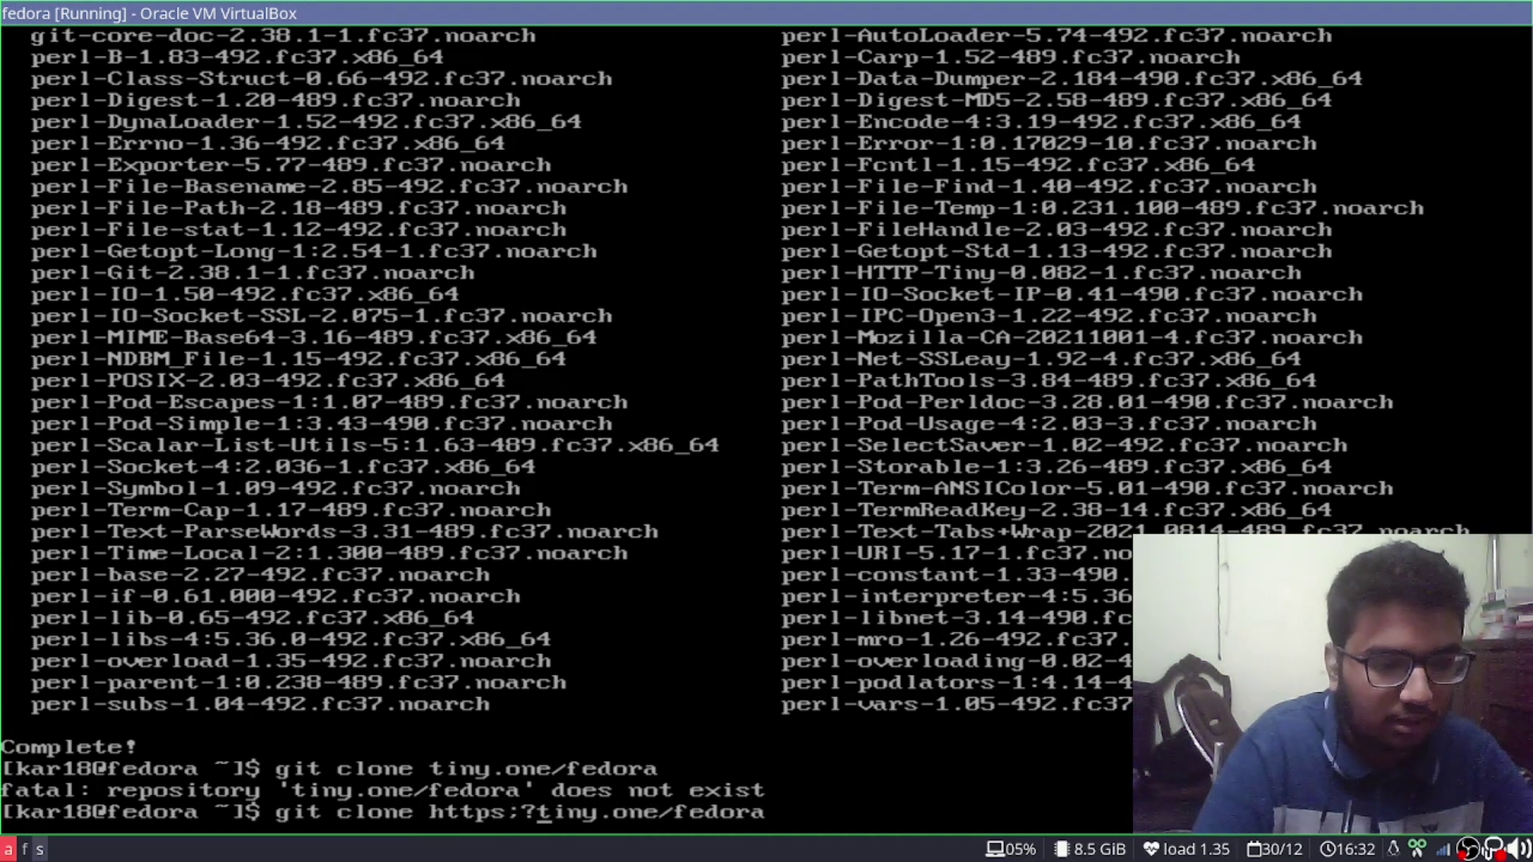
key("BackSpace")
key("BackSpace")
key("BackSpace")
type("://")
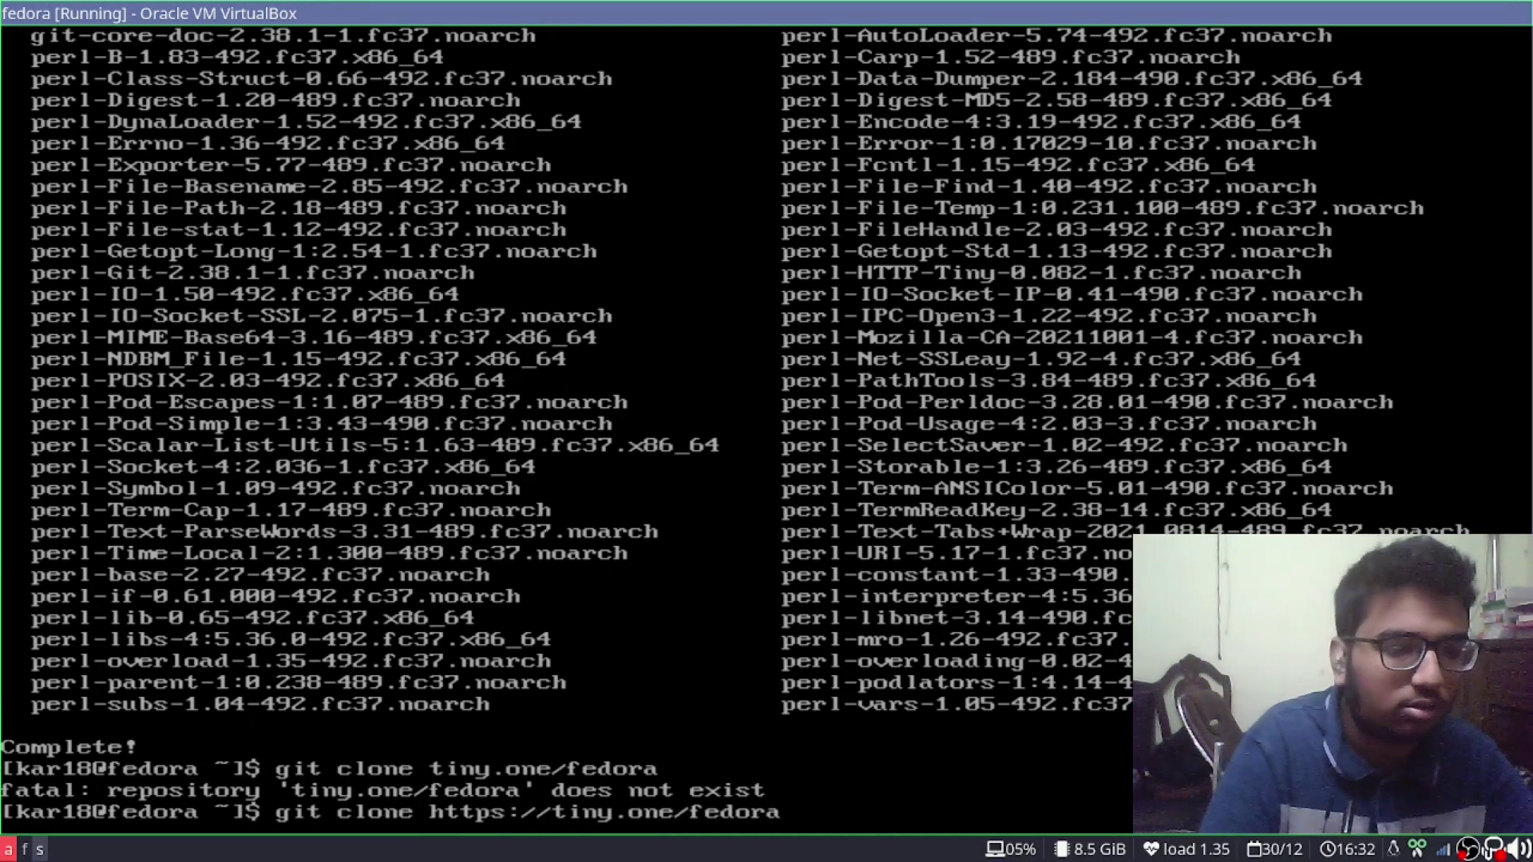
key("Return")
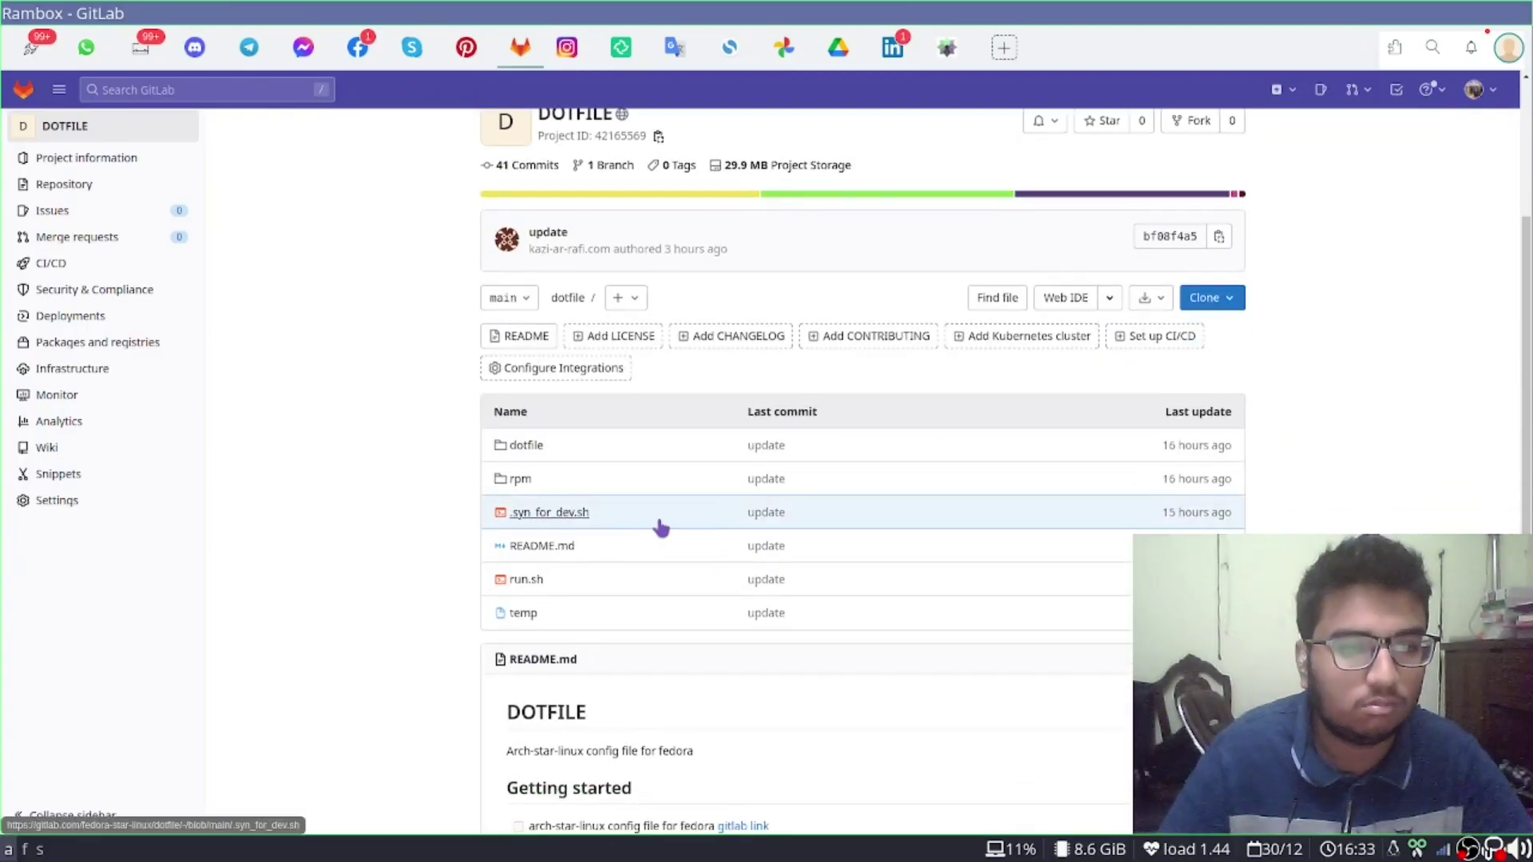
View .syn_for_dev.sh, highlight code lines 4–6, then return to the DOTFILE project page
scroll(575, 559, "down", 1)
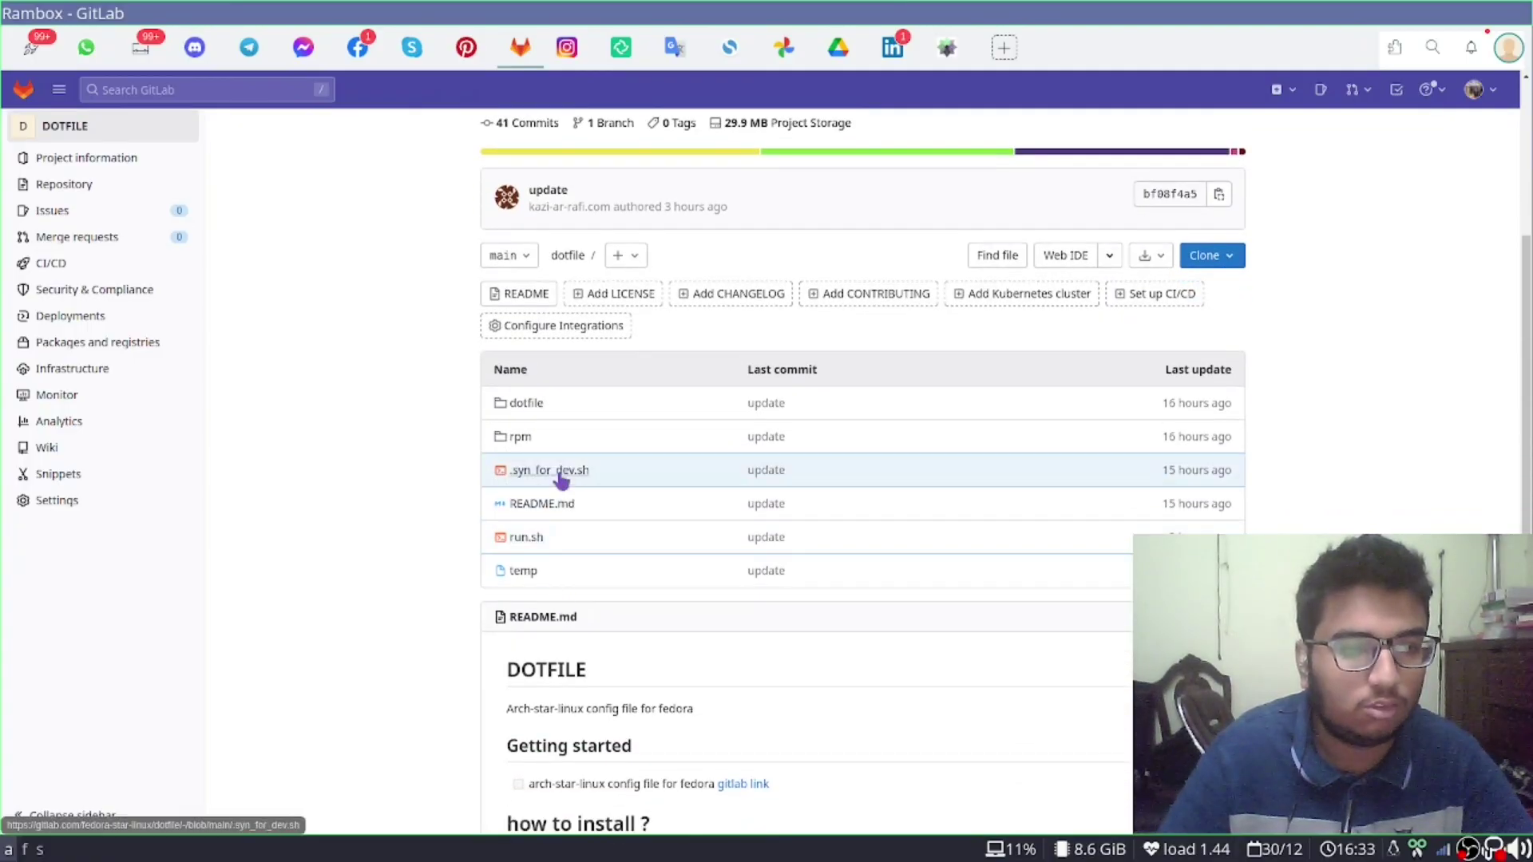
left_click(563, 475)
scroll(685, 578, "down", 2)
left_click_drag(451, 464, 701, 728)
left_click(620, 615)
left_click_drag(452, 465, 799, 754)
left_click(798, 754)
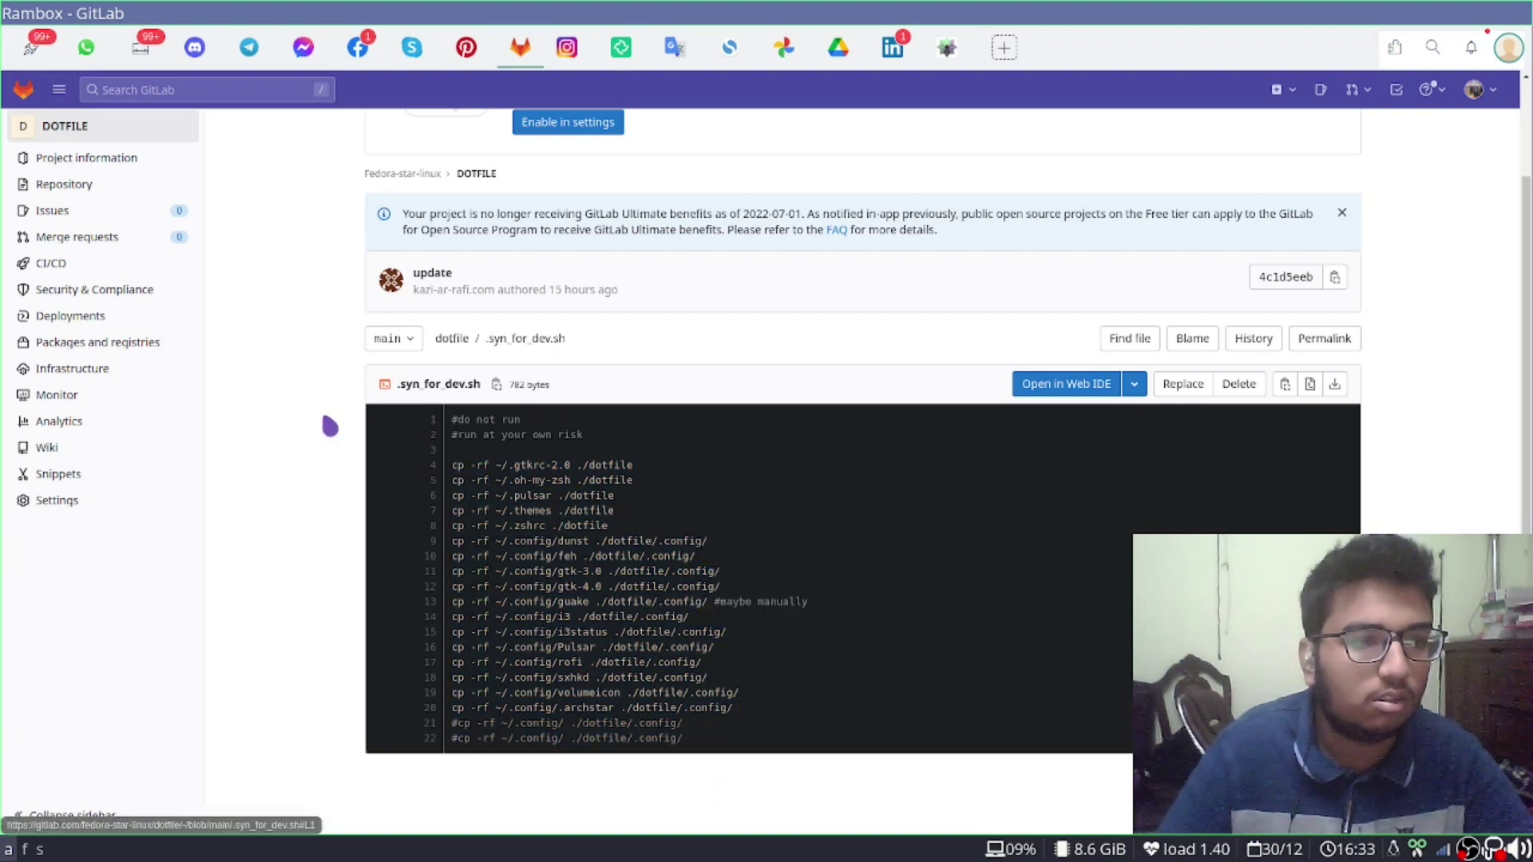
left_click(64, 132)
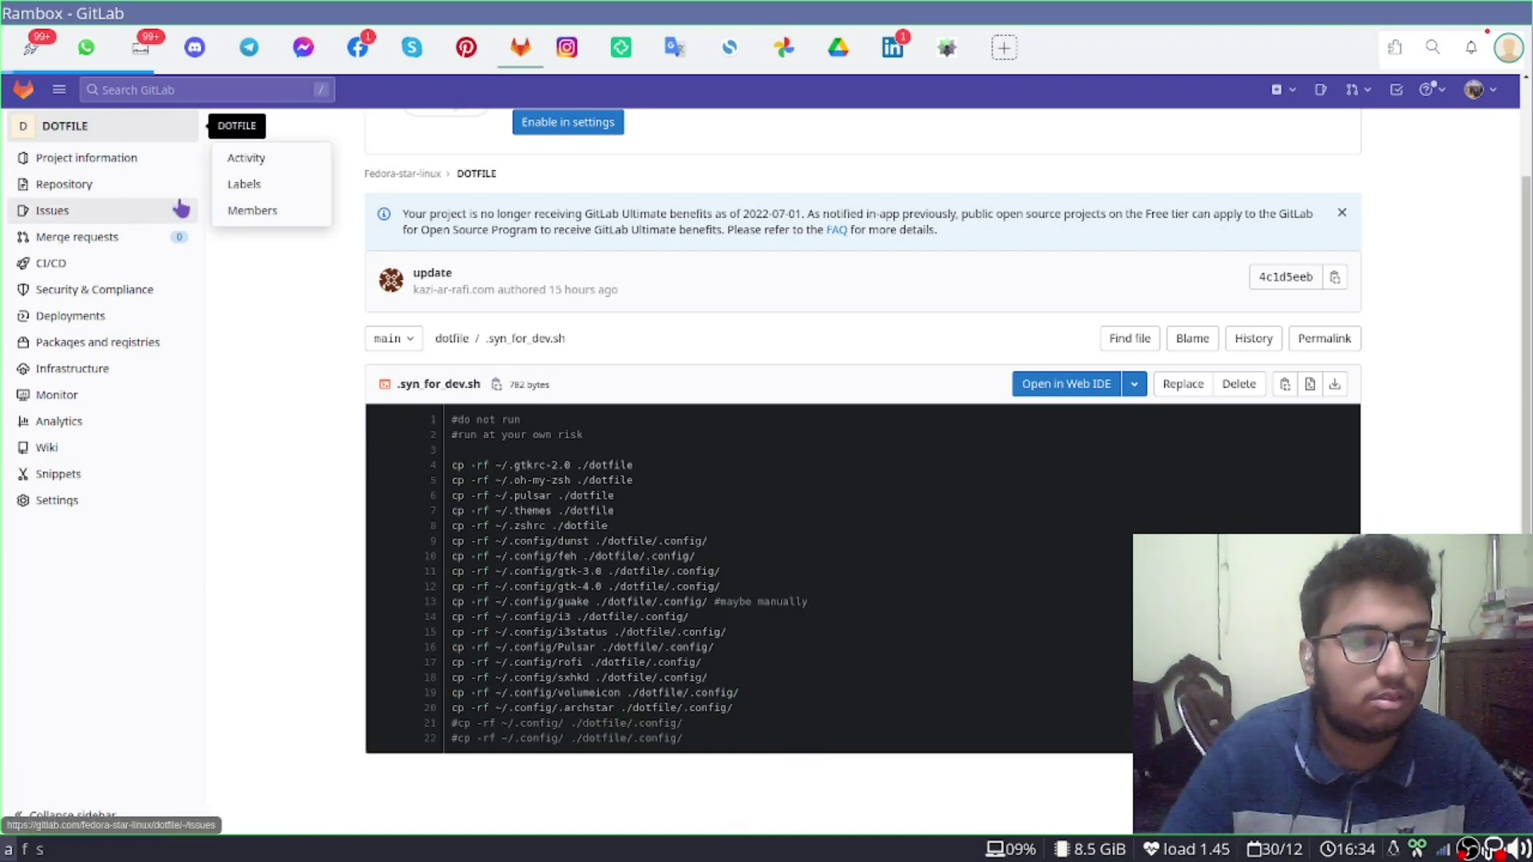
key("alt+Tab")
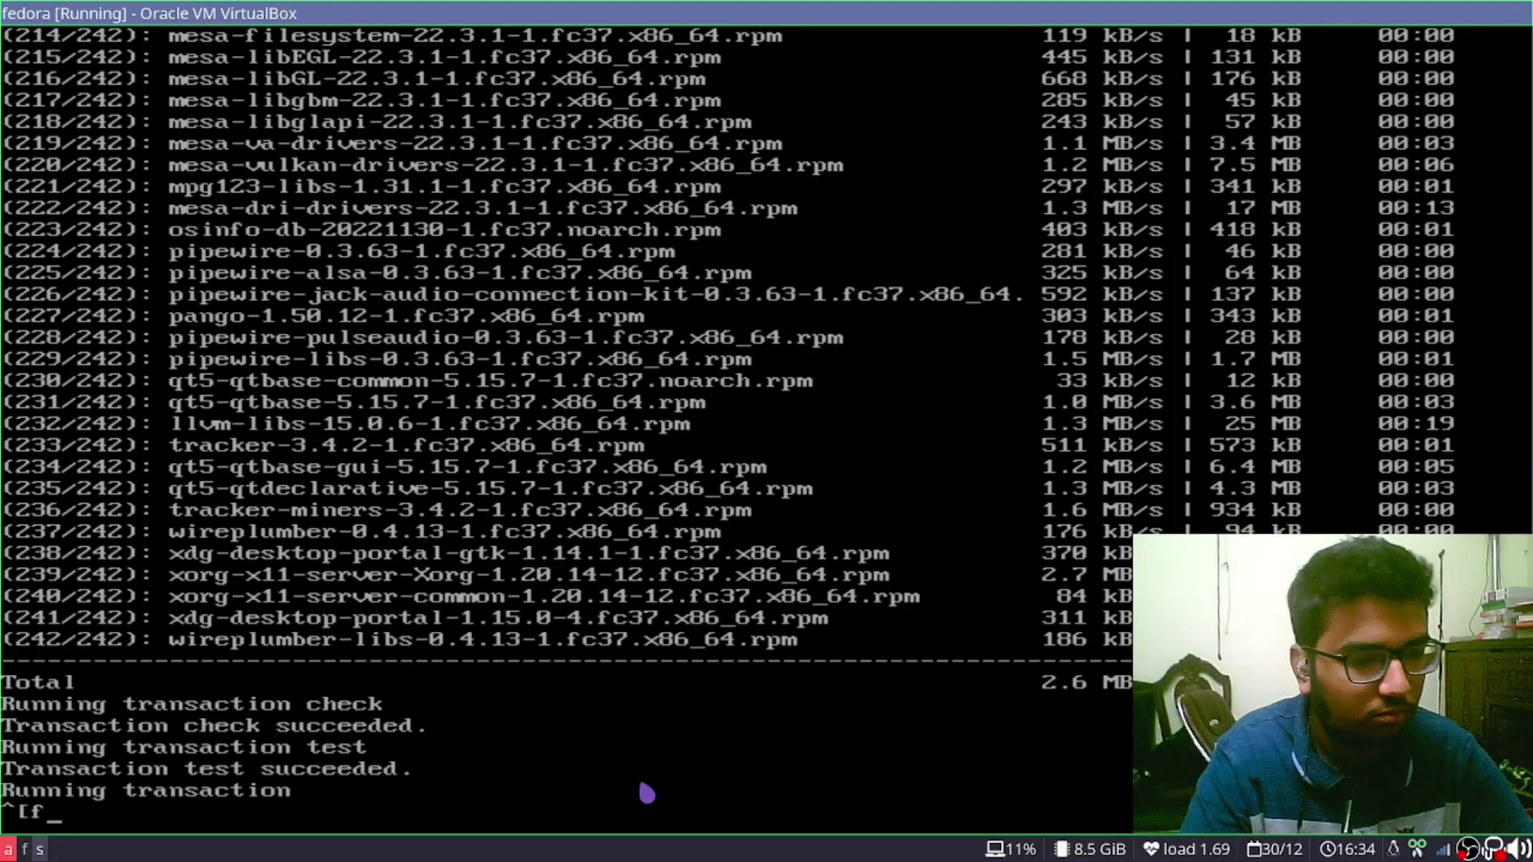
Return to the Fedora VM console and log in at the tty prompt
key("alt+f")
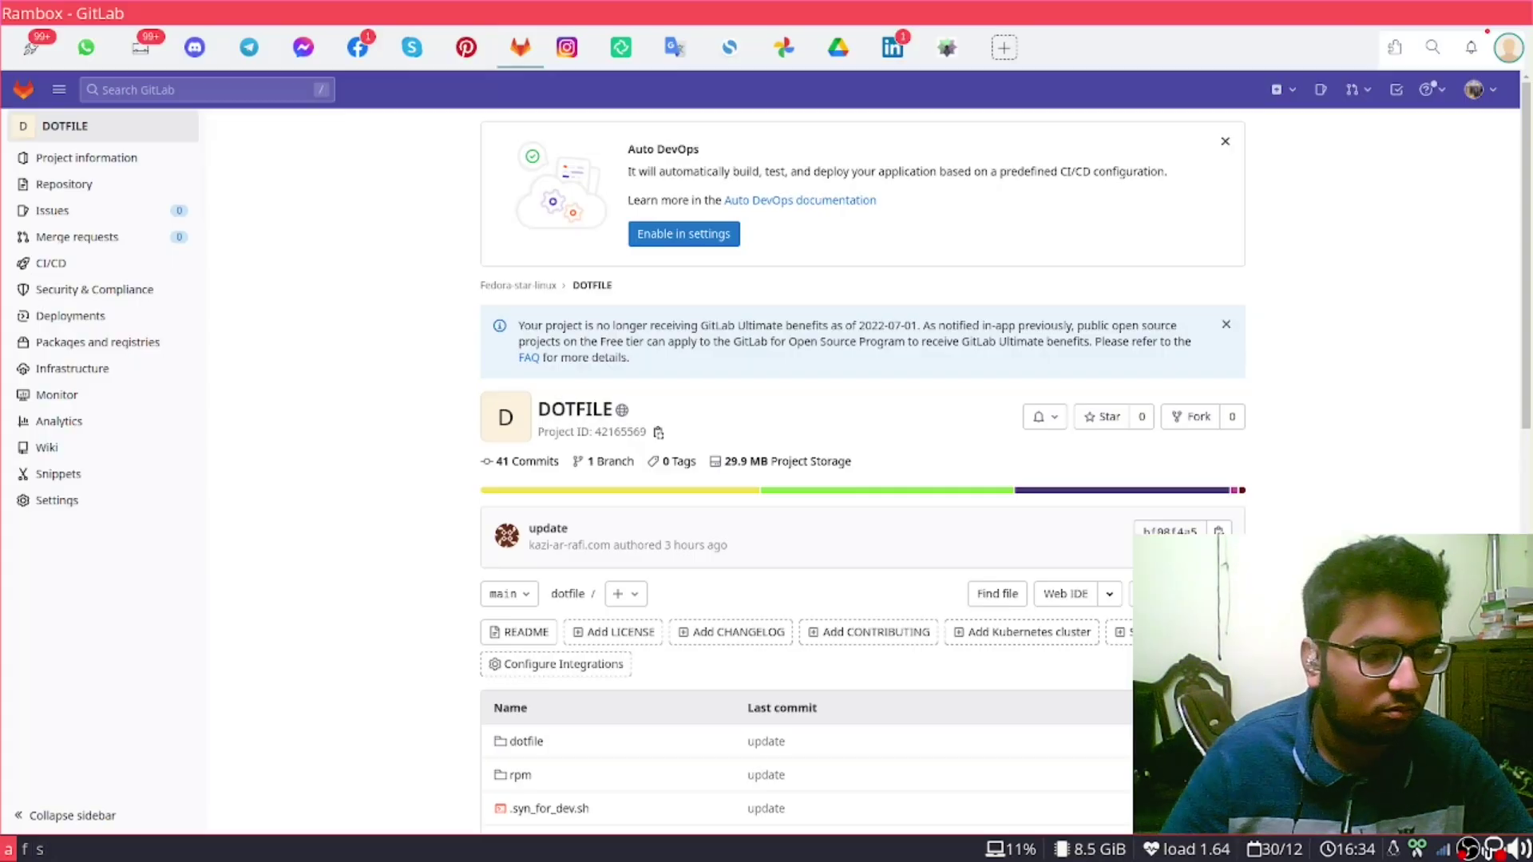
key("alt+s")
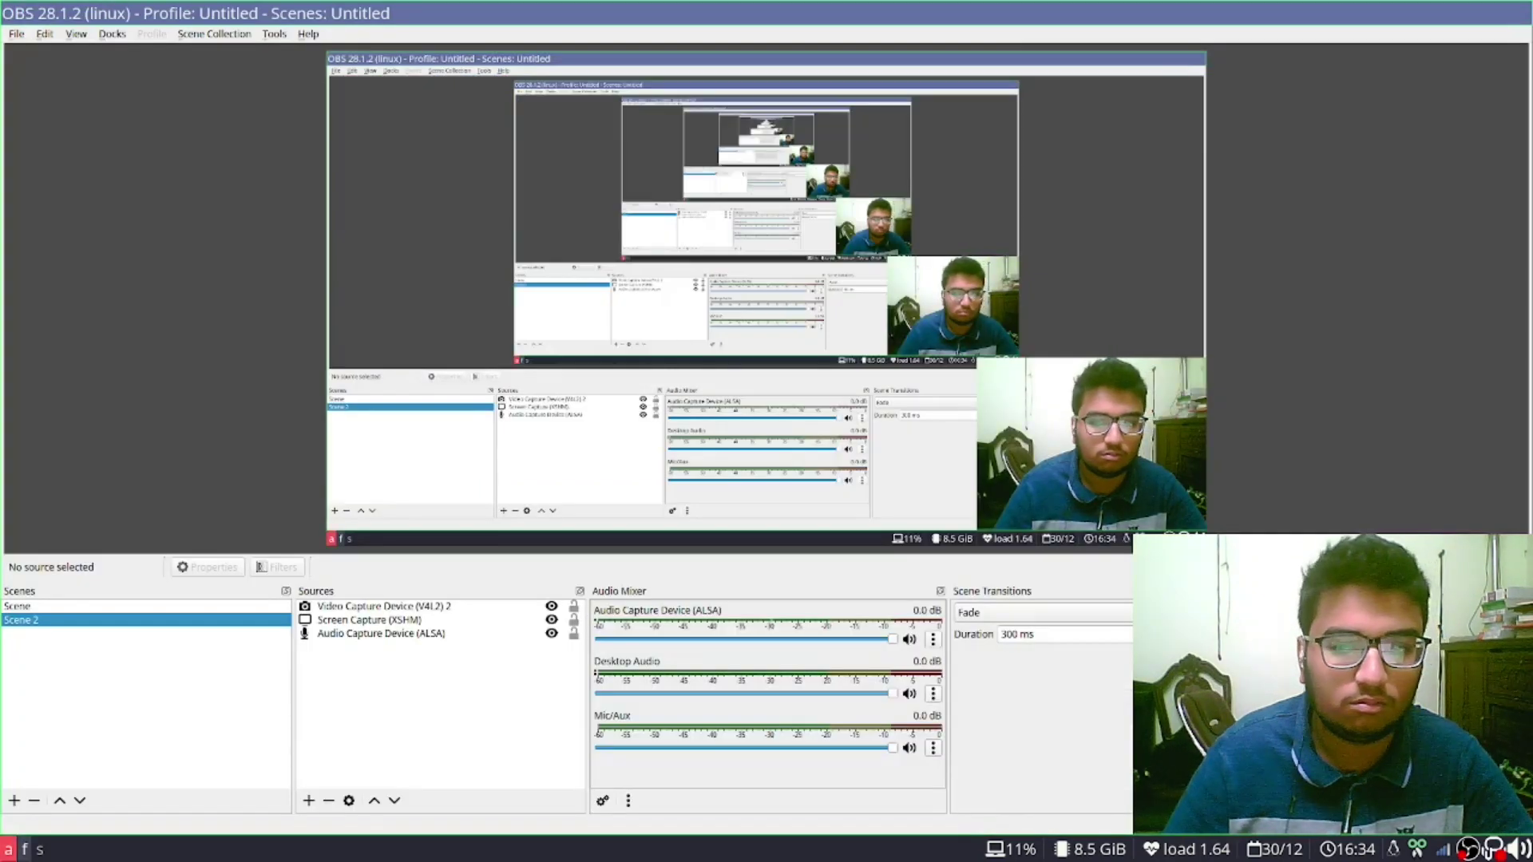
key("alt+a")
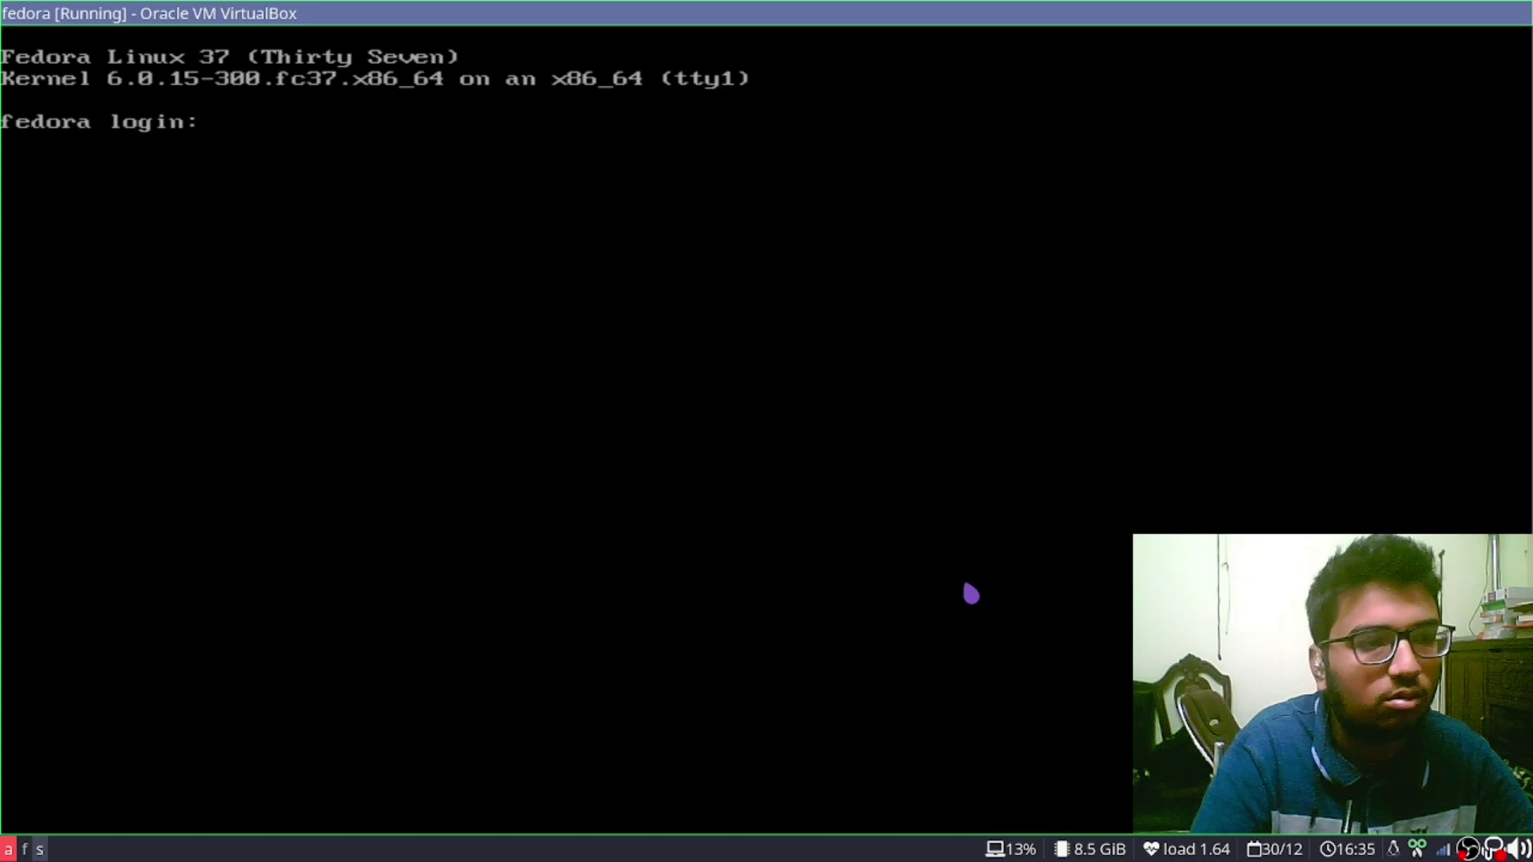
type("kar18")
key("Return")
key("Return")
type("ls")
key("Return")
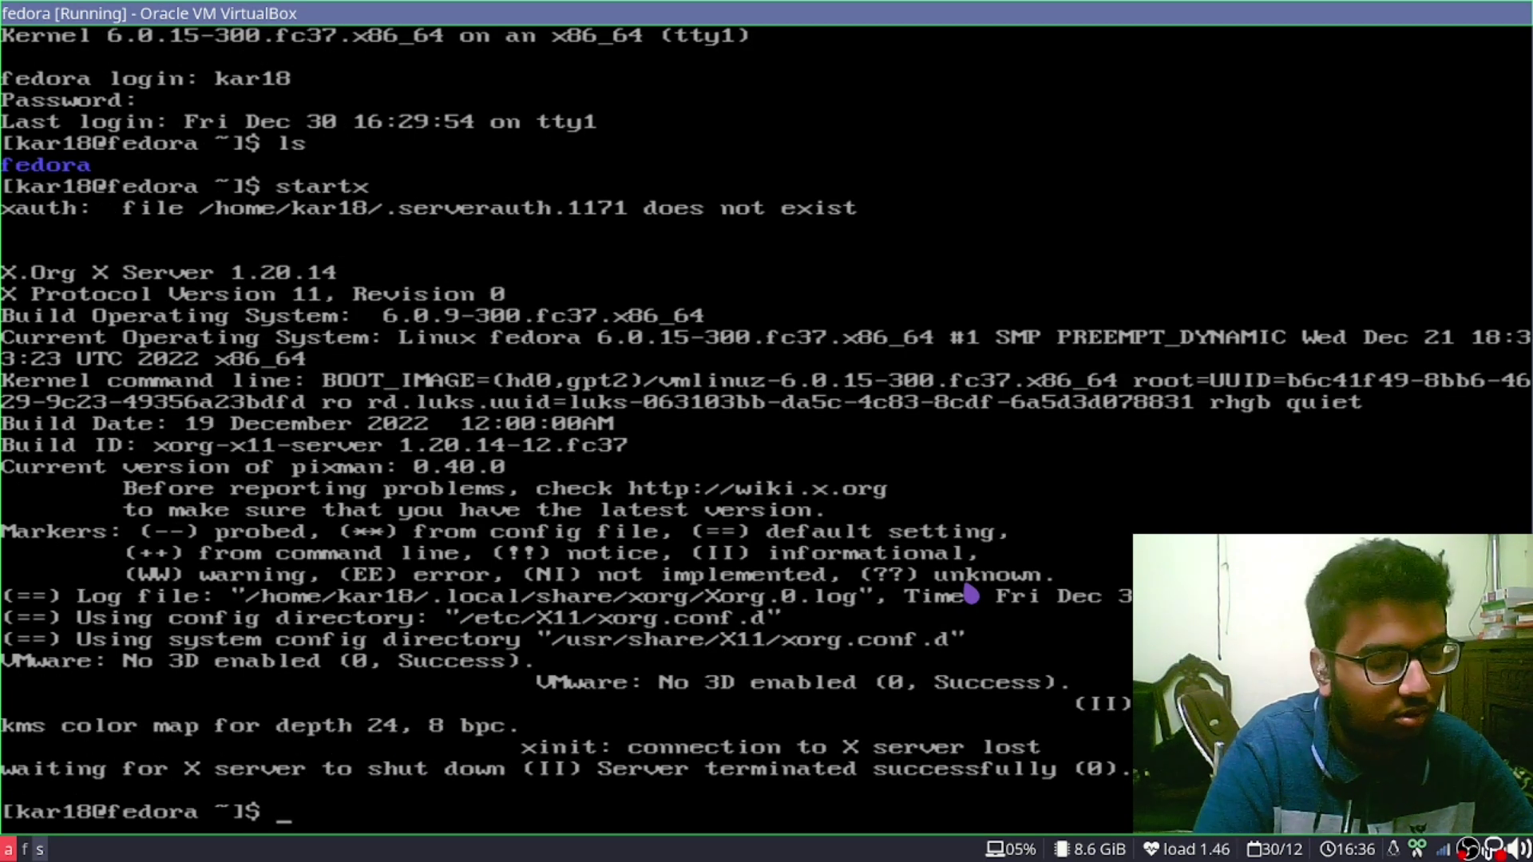
Run sudo systemctl set-default graphical.target with the sudo password, then ls and startx
type("sud os")
key("BackSpace")
key("BackSpace")
key("BackSpace")
type("o")
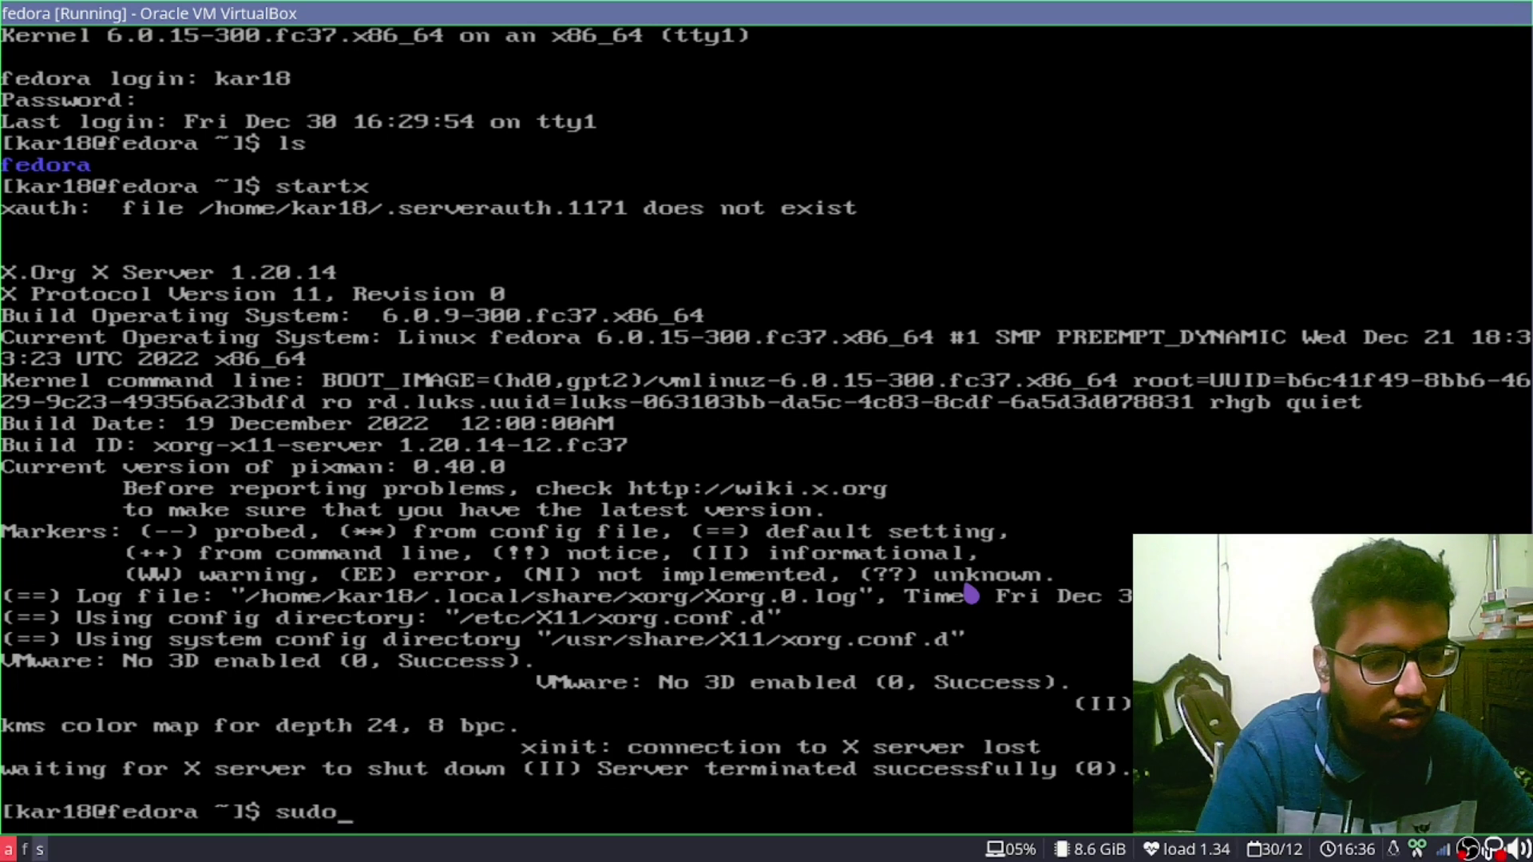
type(" systemctl enable")
key("BackSpace")
key("BackSpace")
key("BackSpace")
key("BackSpace")
key("BackSpace")
key("BackSpace")
key("BackSpace")
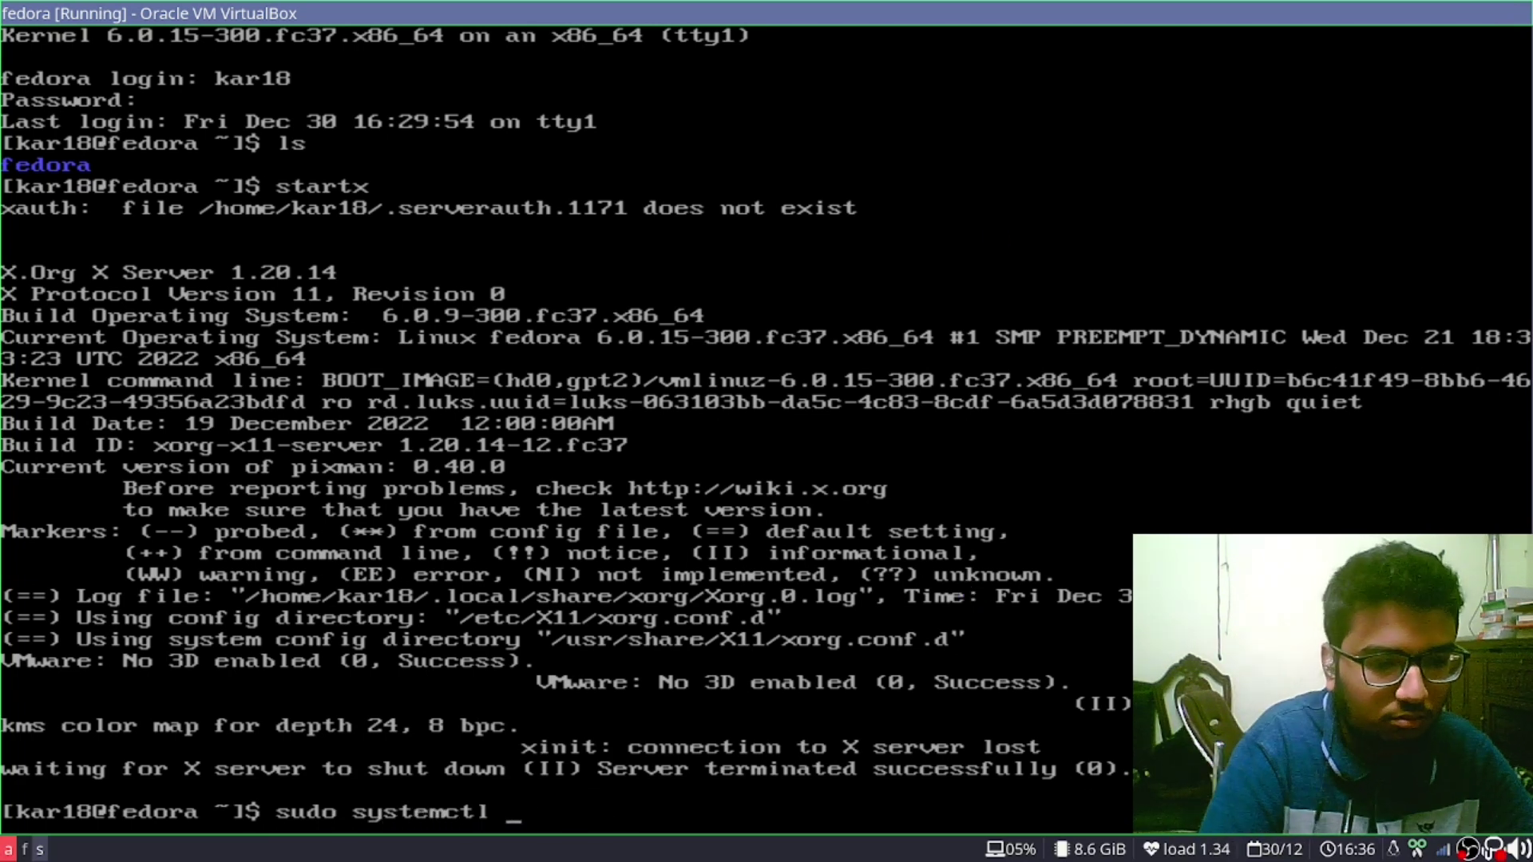
type("set-fe")
key("BackSpace")
key("BackSpace")
type("default")
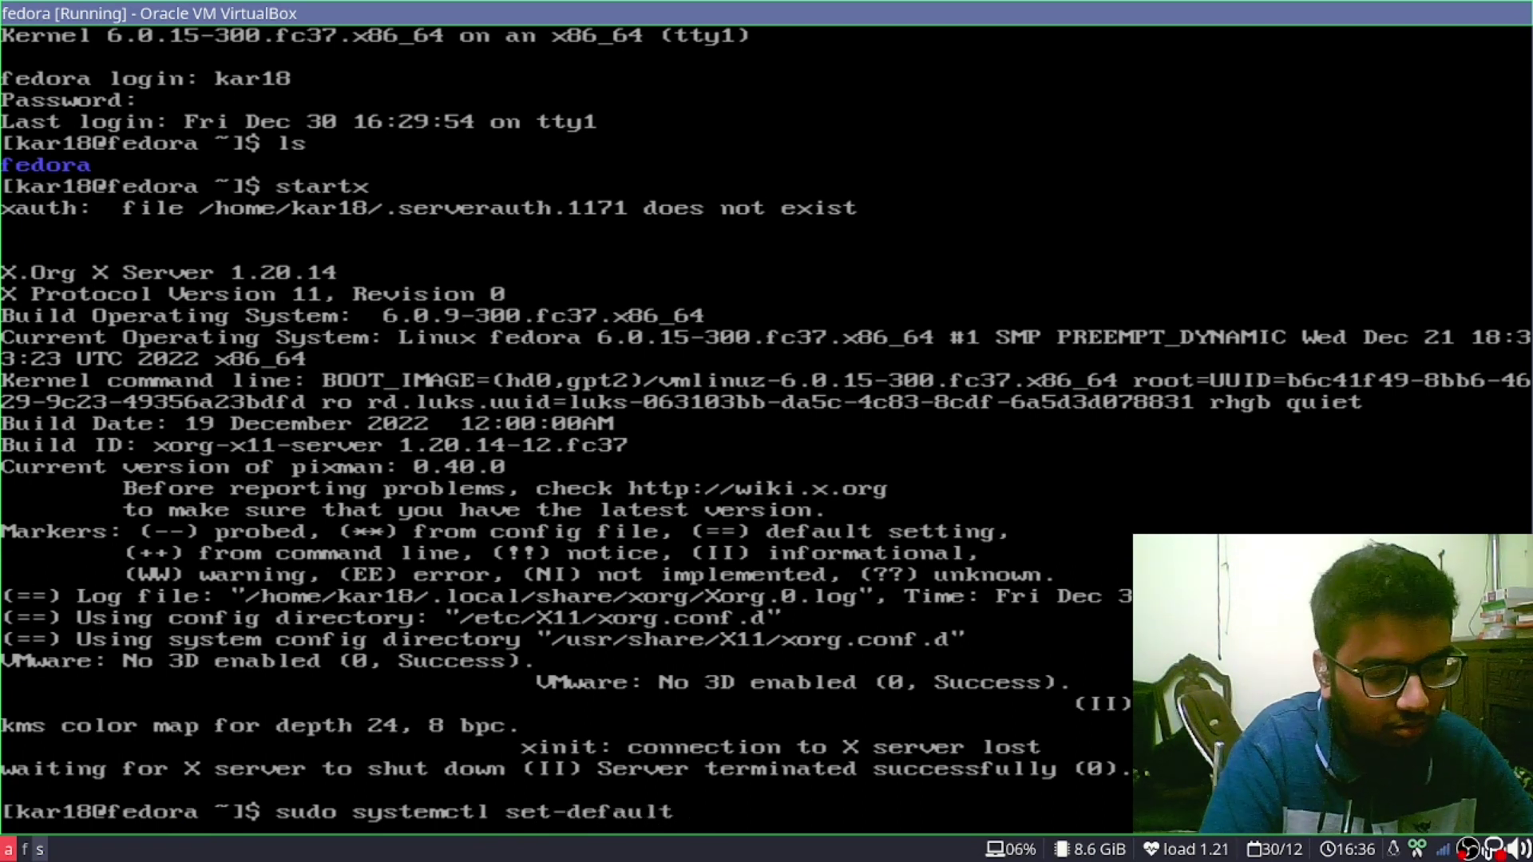
type(" graphical")
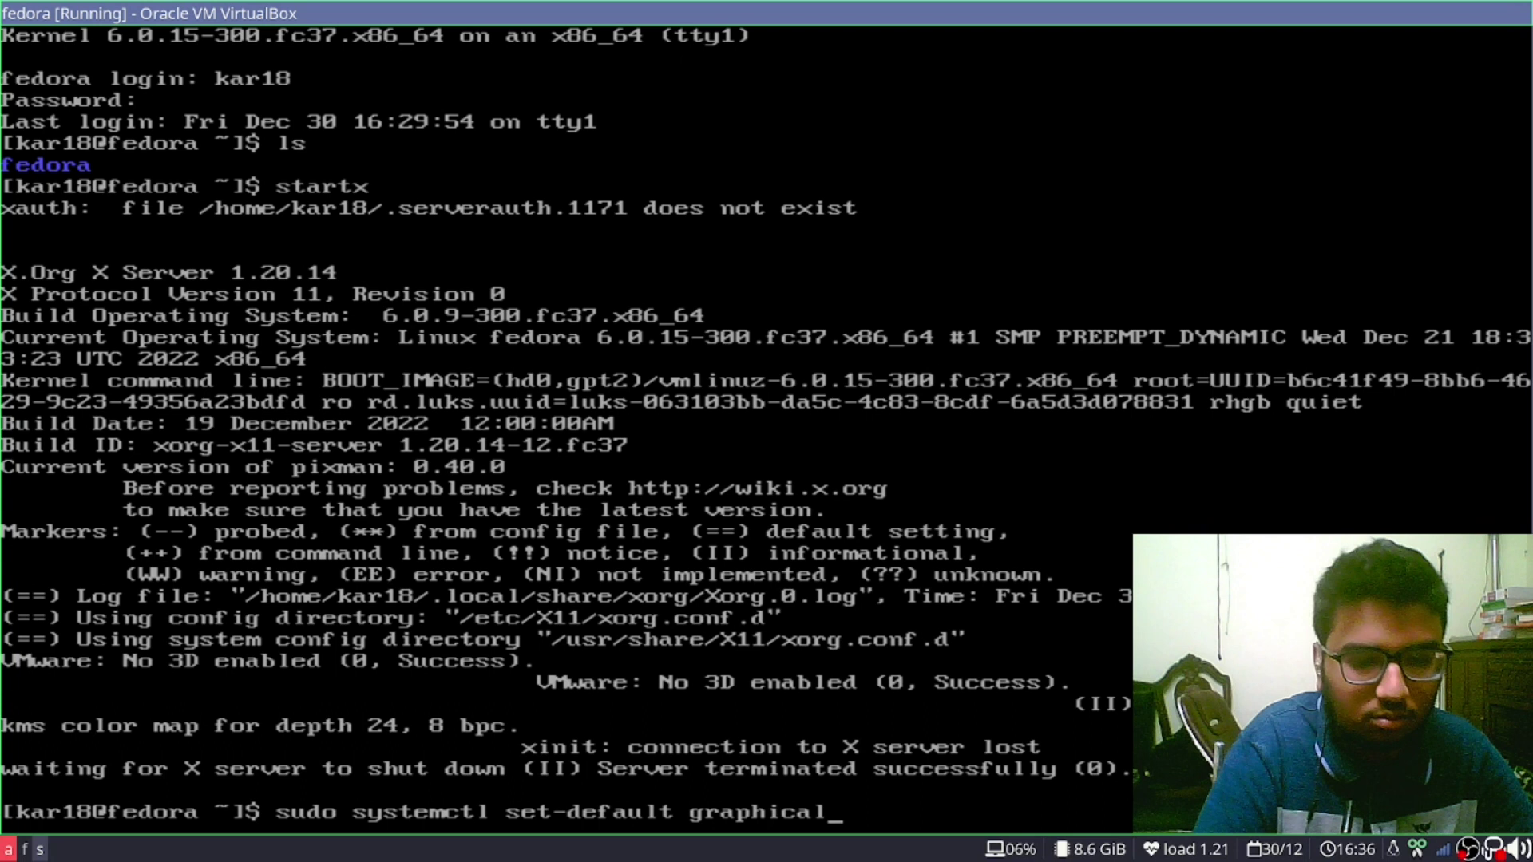
type(".targety")
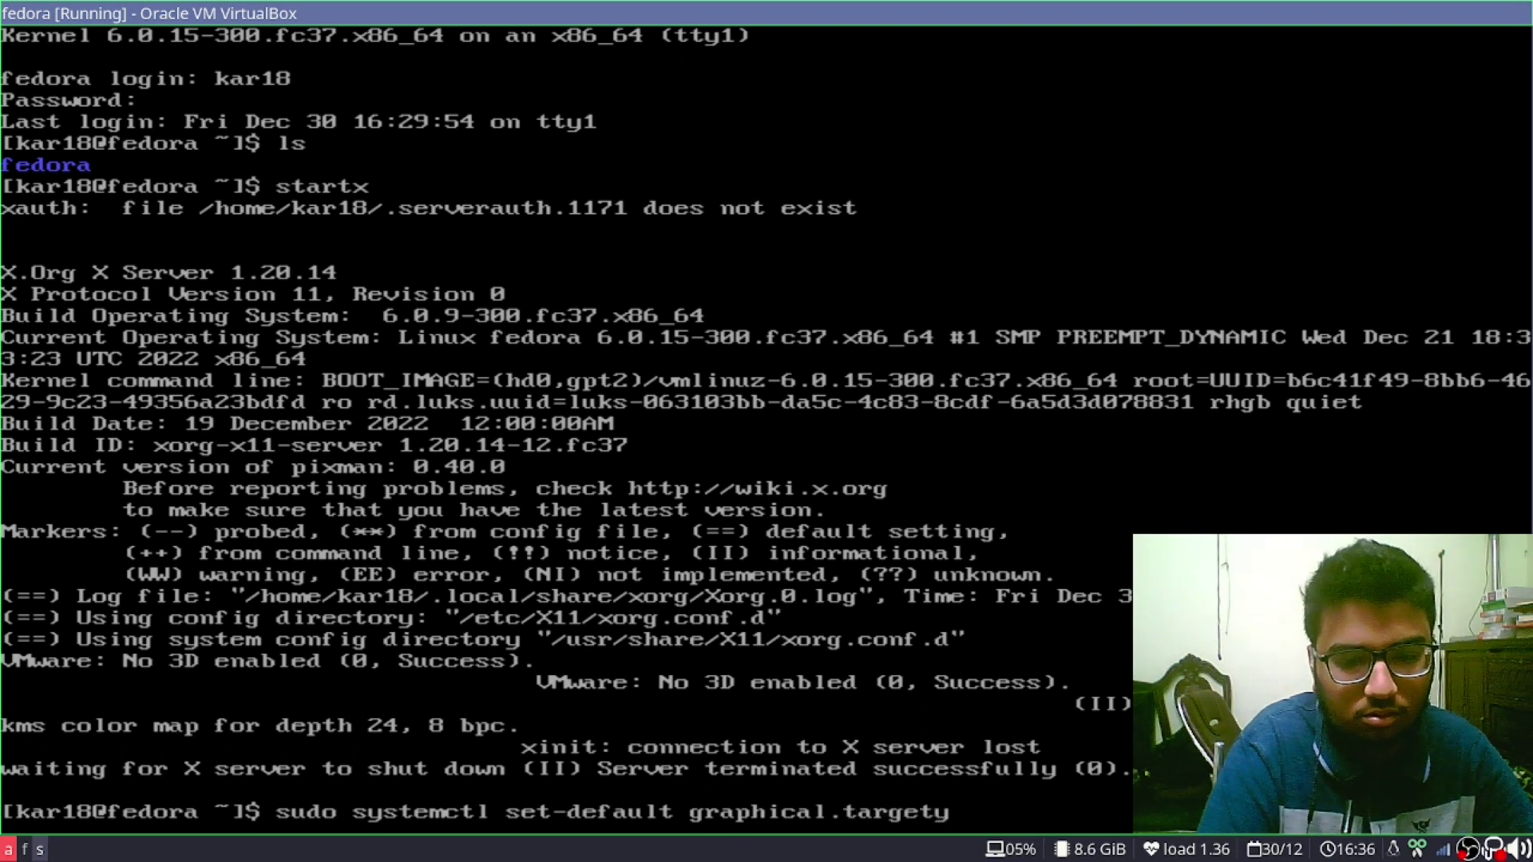
key("Return")
key("Return")
type("re")
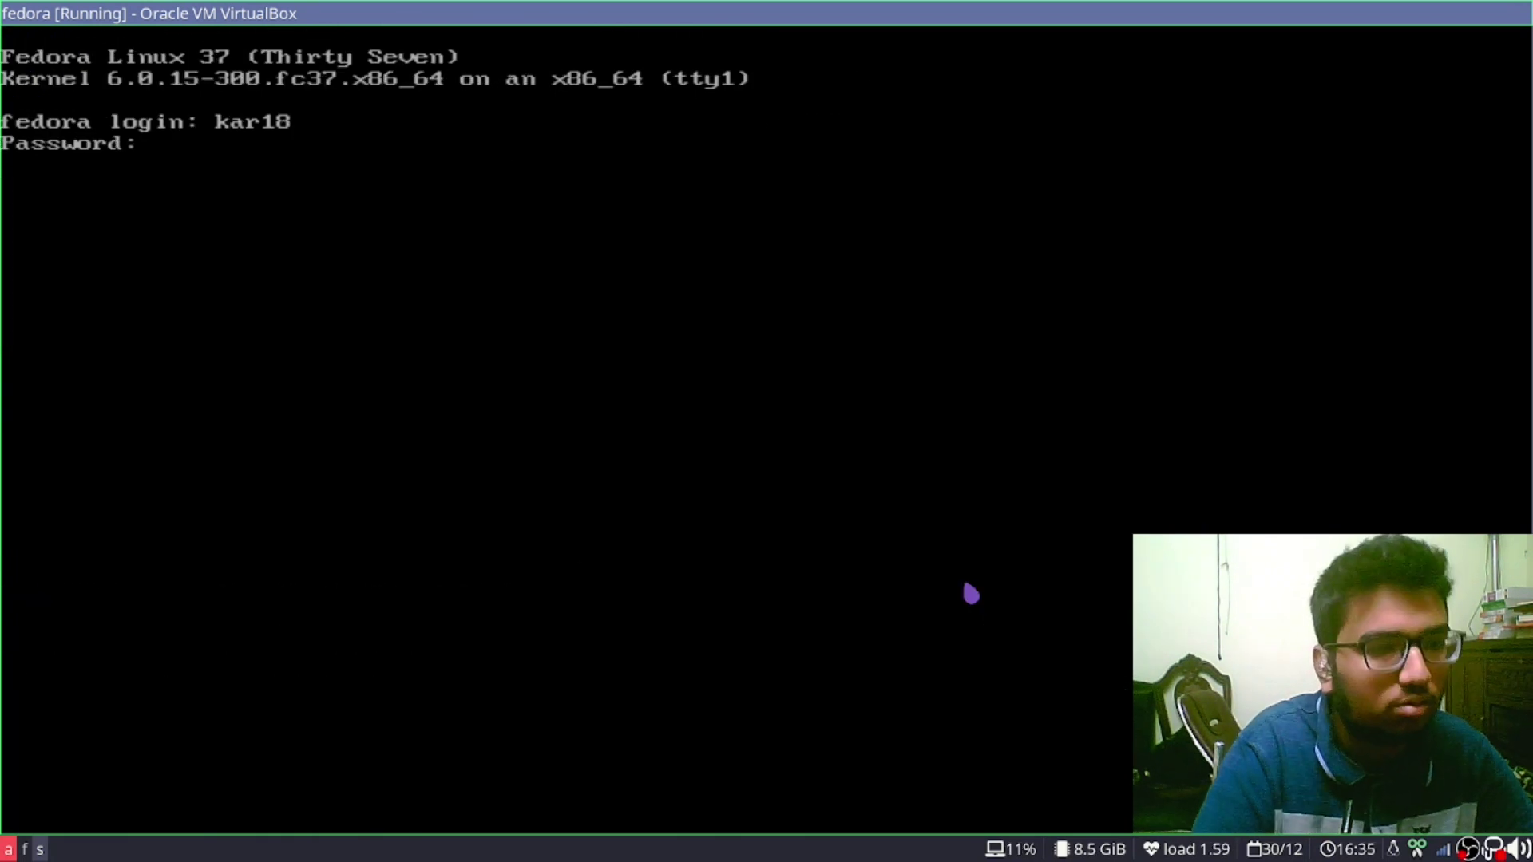
key("Return")
type("l")
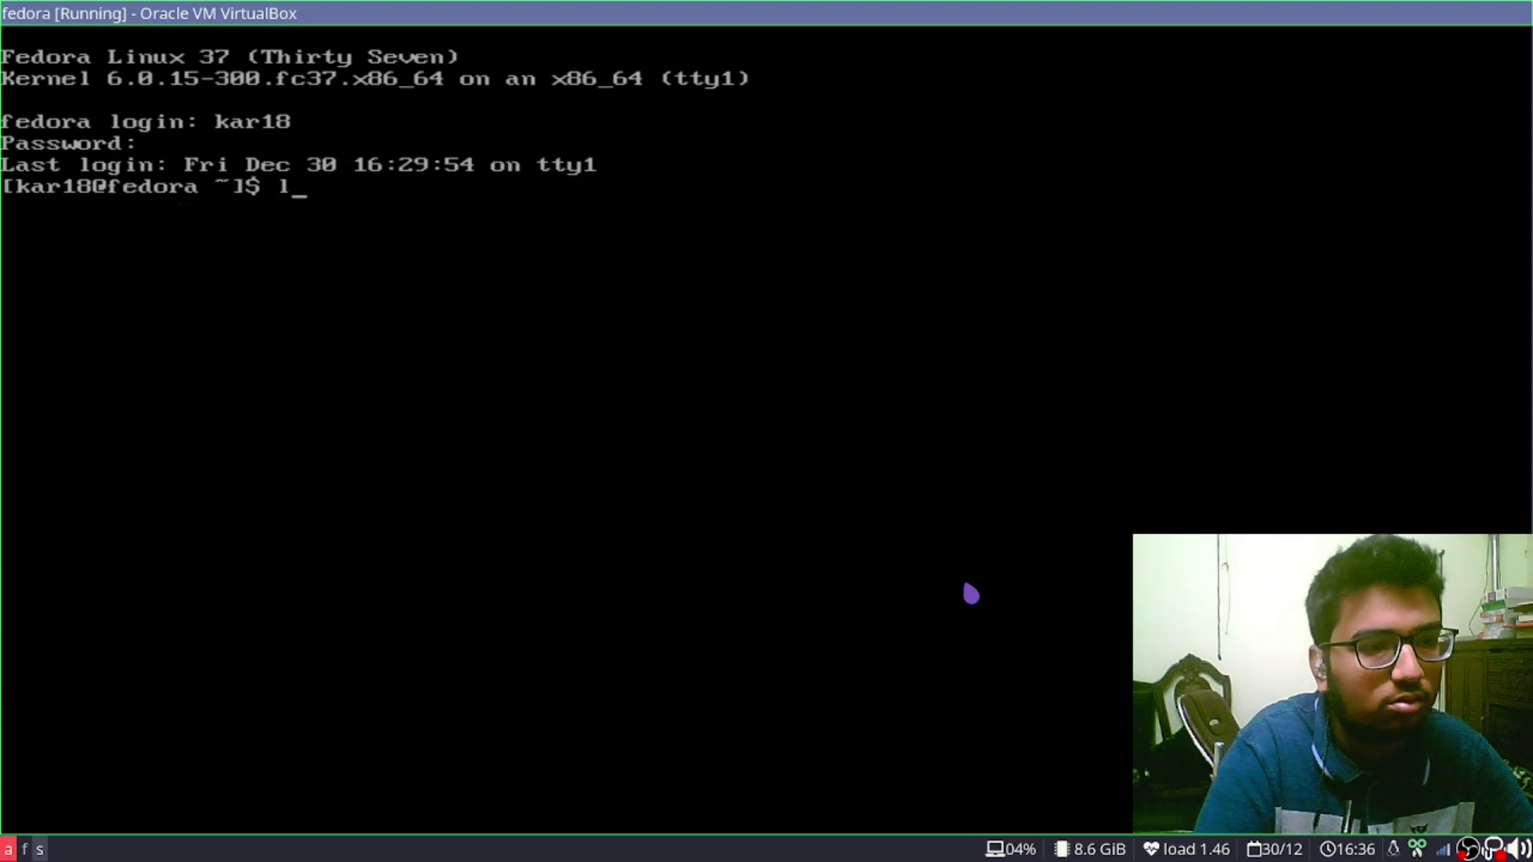
type("s")
key("Return")
type("startx")
key("Return")
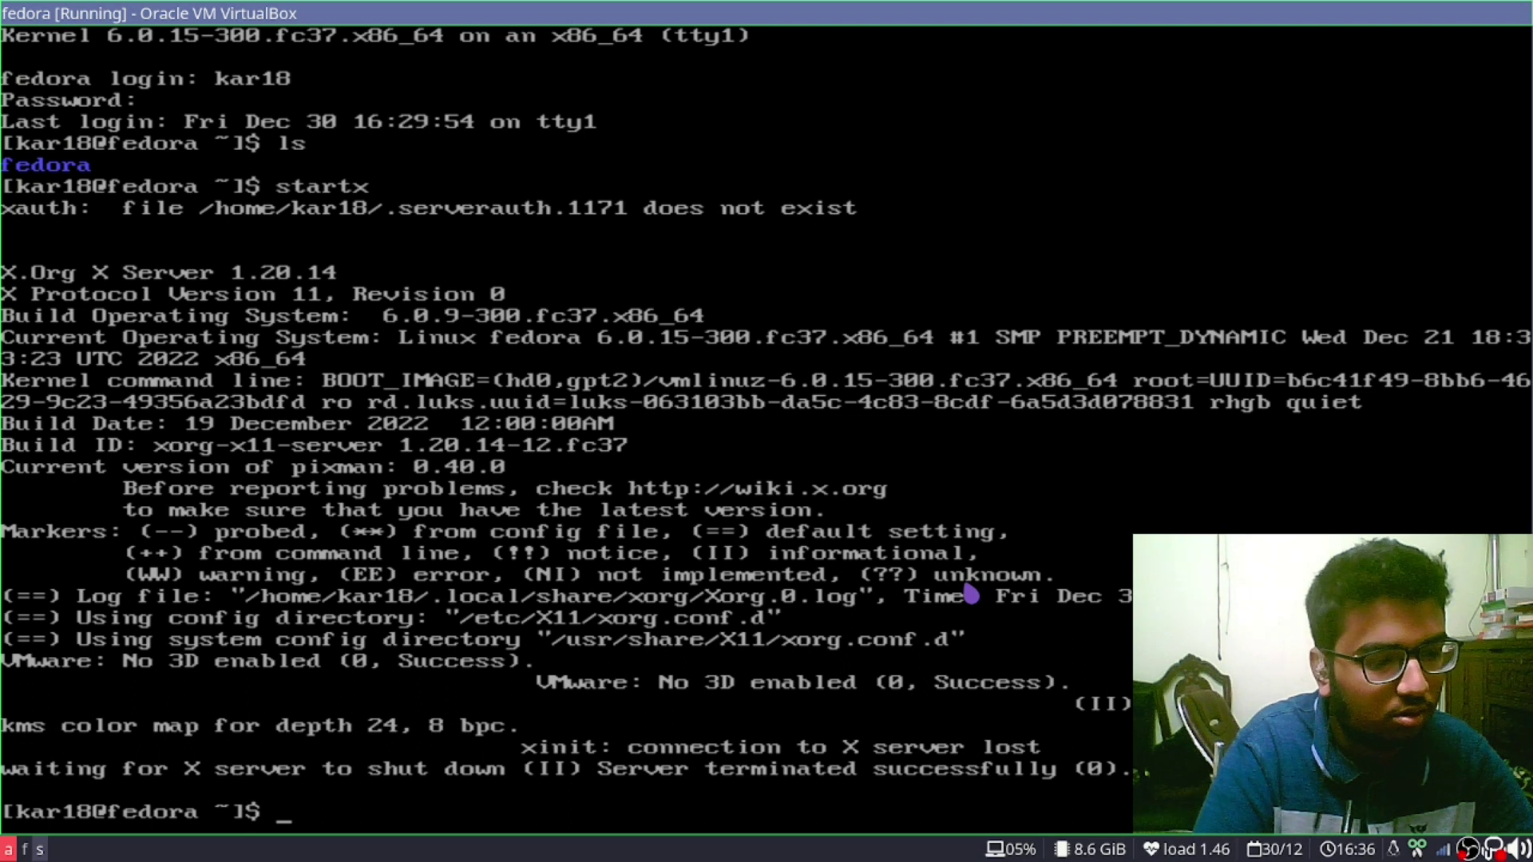
Start retyping the sudo systemctl command and consult the GitLab temp setup notes
type("sud os")
key("BackSpace")
key("BackSpace")
key("BackSpace")
type("o systemctl enable")
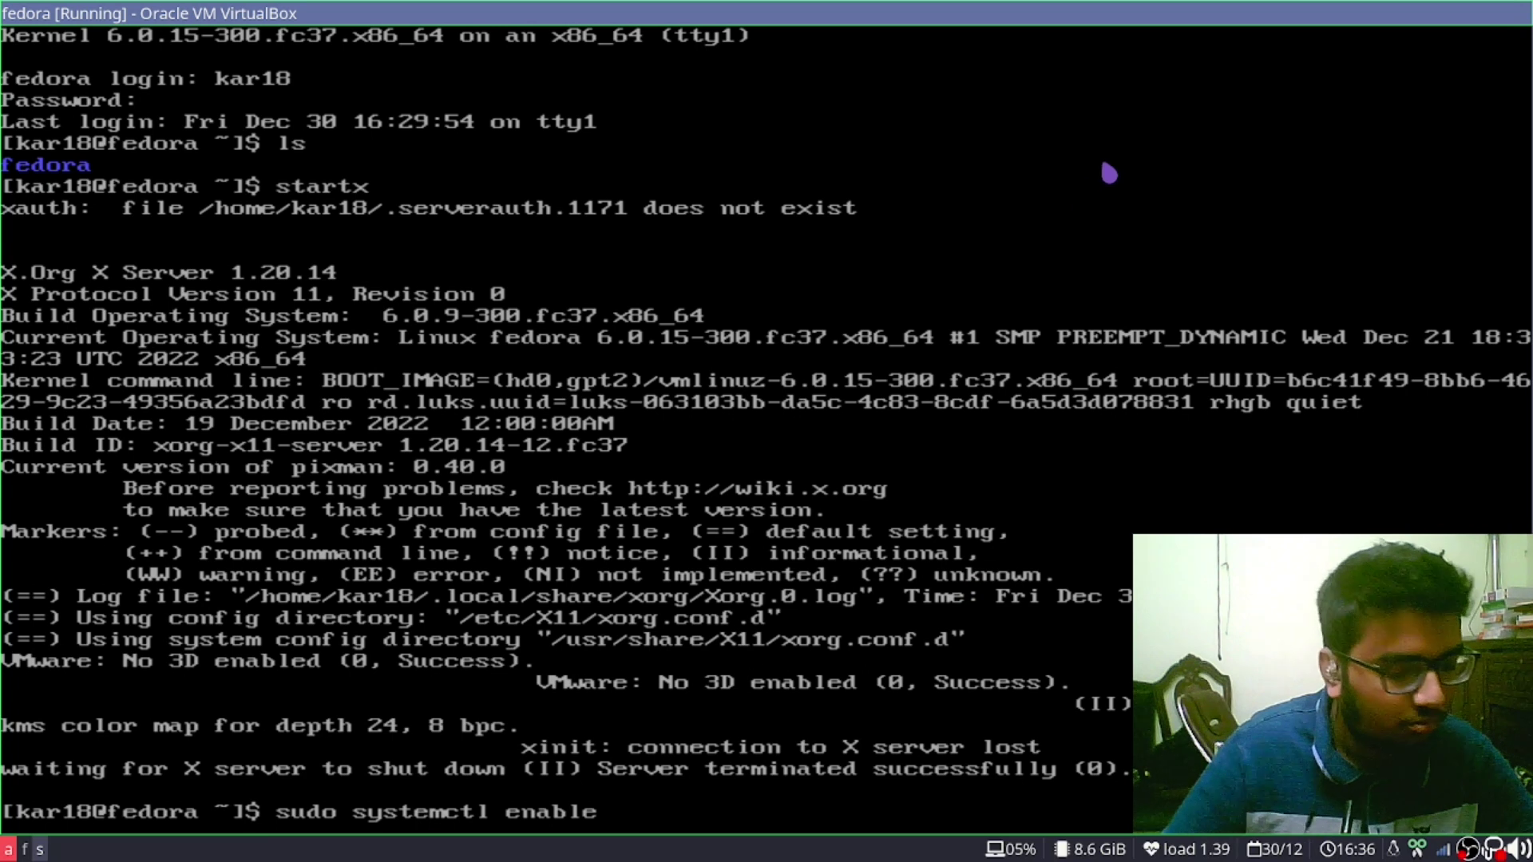
key("super+2")
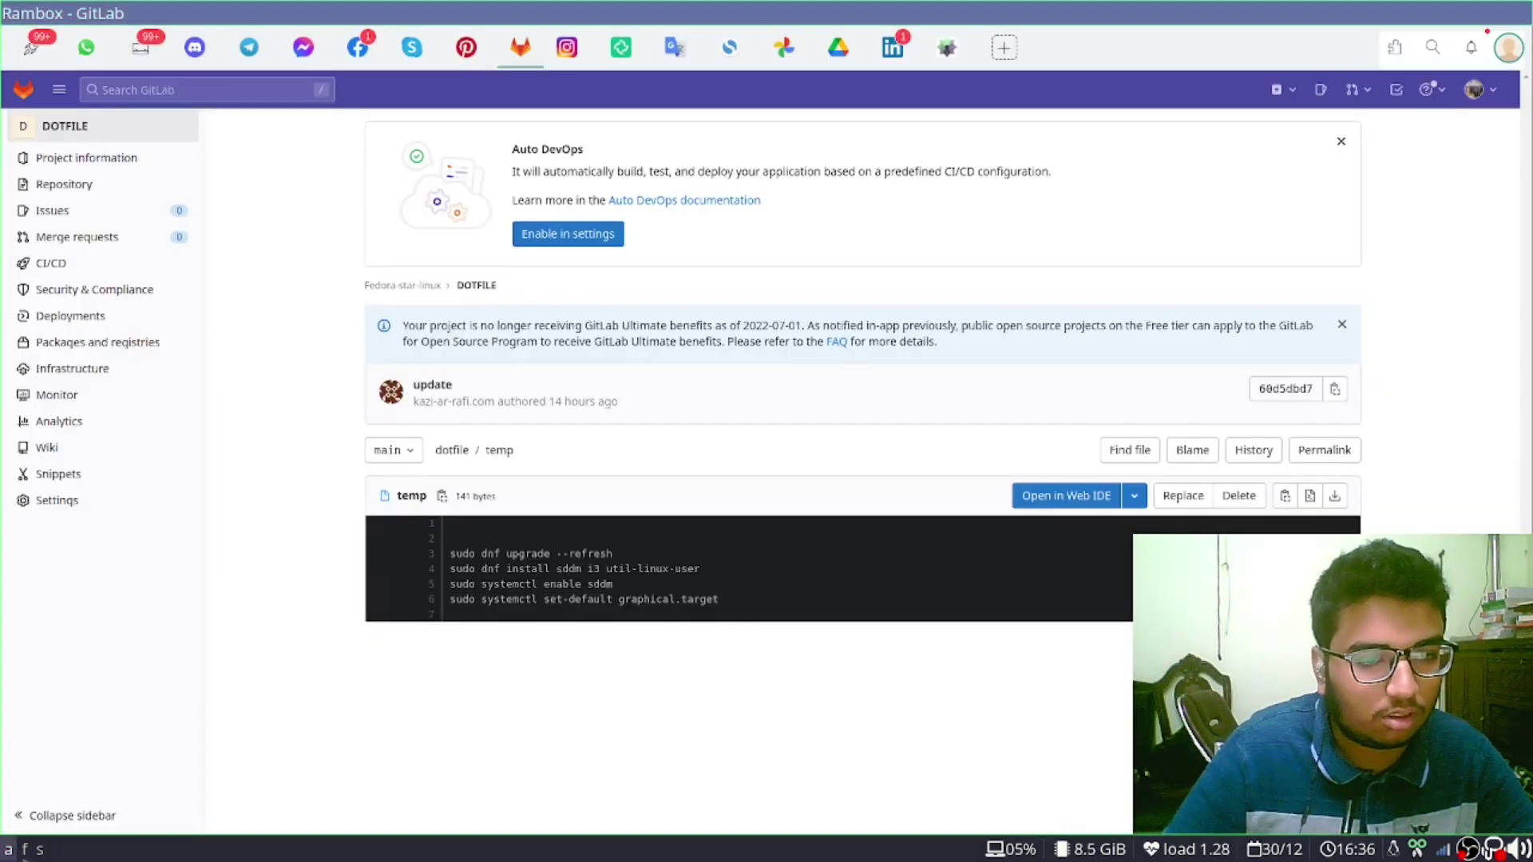
left_click(39, 850)
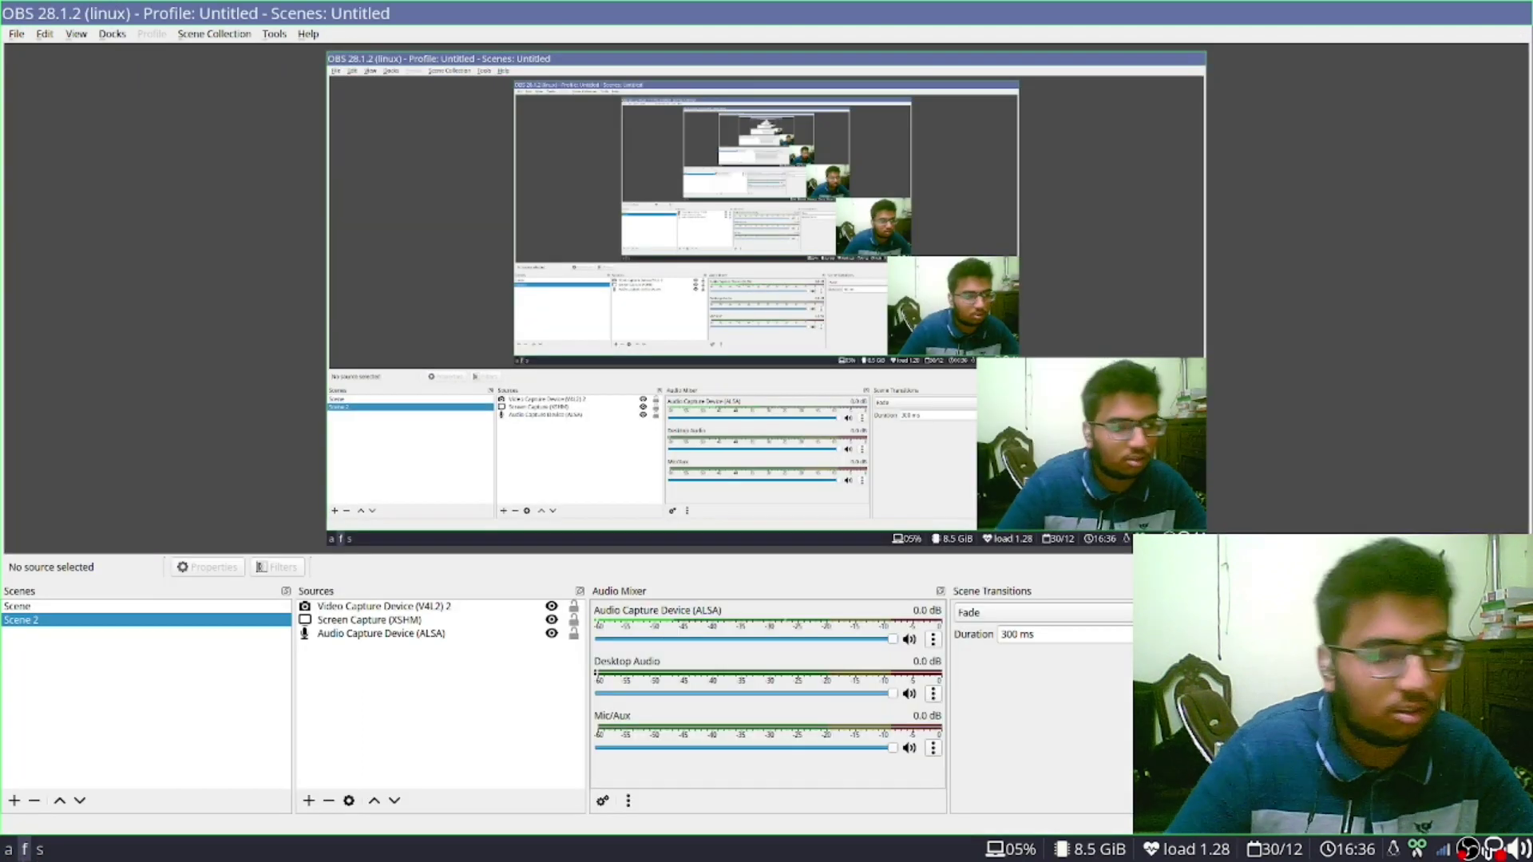
left_click(25, 850)
left_click(39, 850)
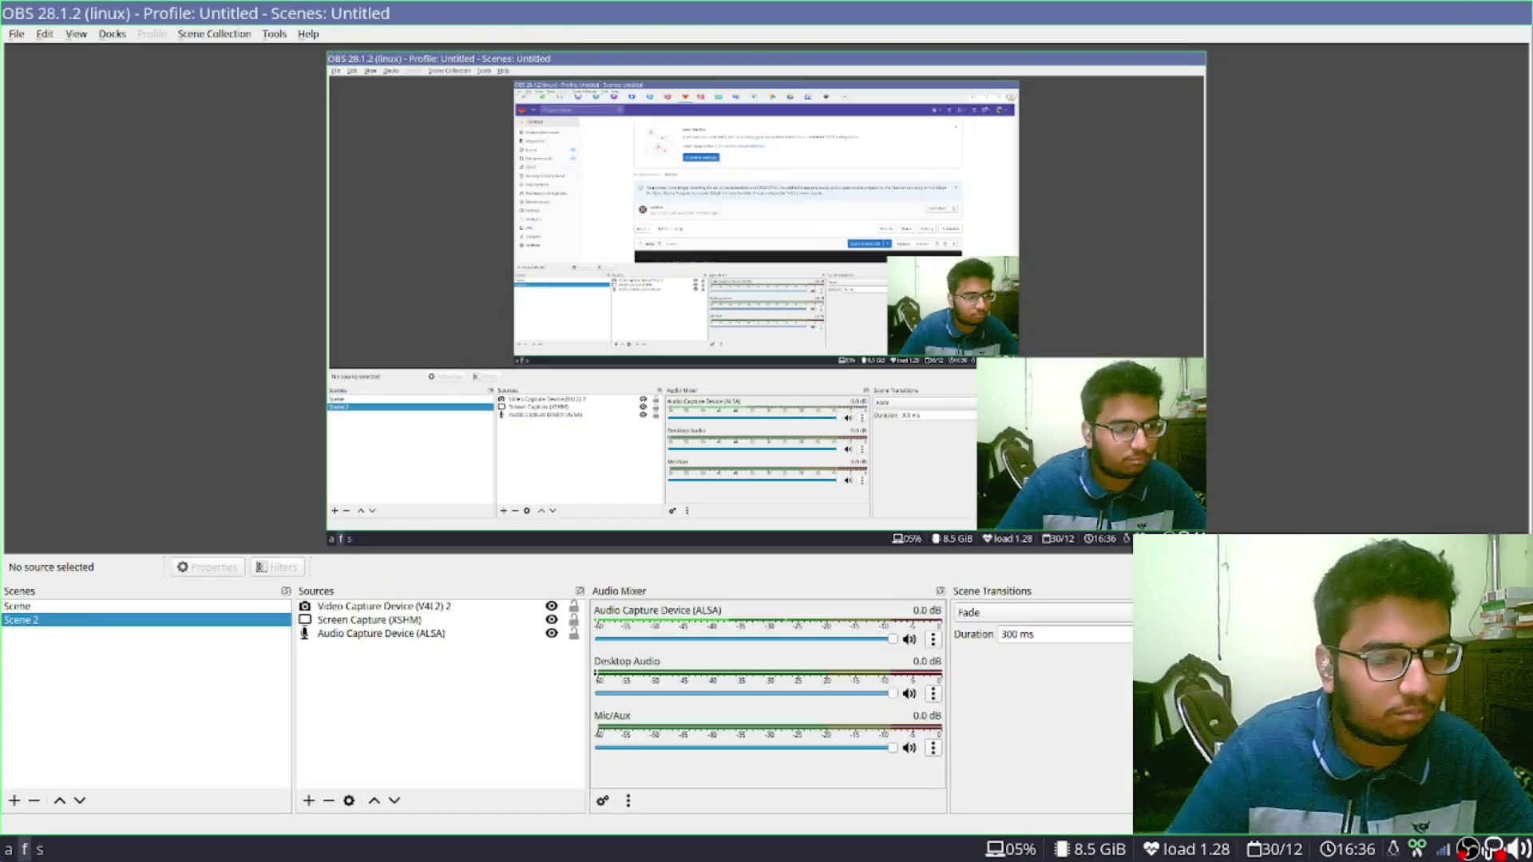
left_click(25, 849)
left_click(39, 850)
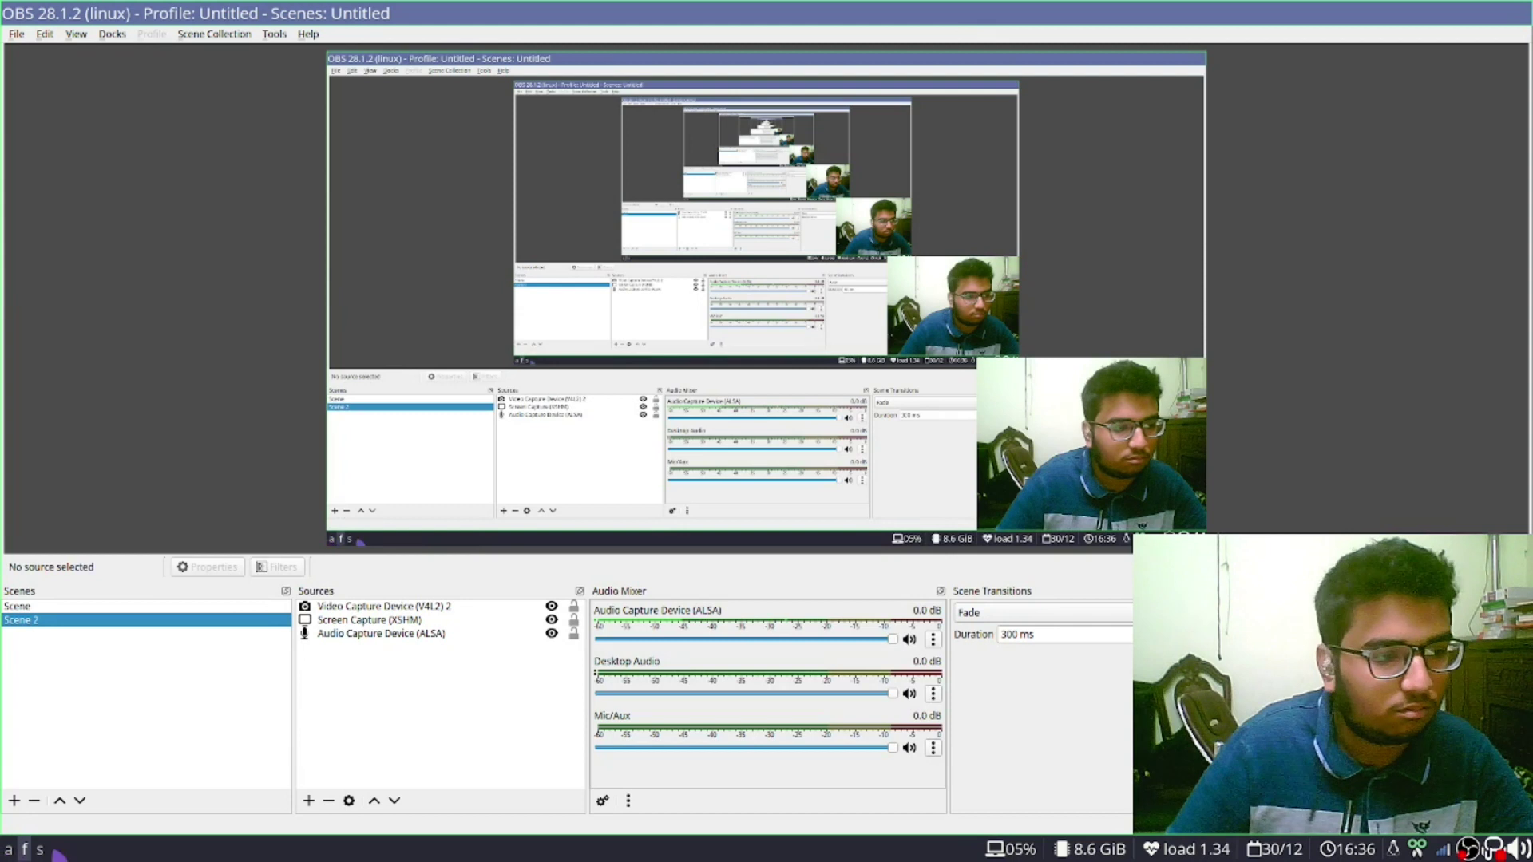
left_click(8, 850)
Finish sudo systemctl set-default graphical.target, enter the sudo password, and list files
key("BackSpace")
key("BackSpace")
key("BackSpace")
key("BackSpace")
key("BackSpace")
key("BackSpace")
key("BackSpace")
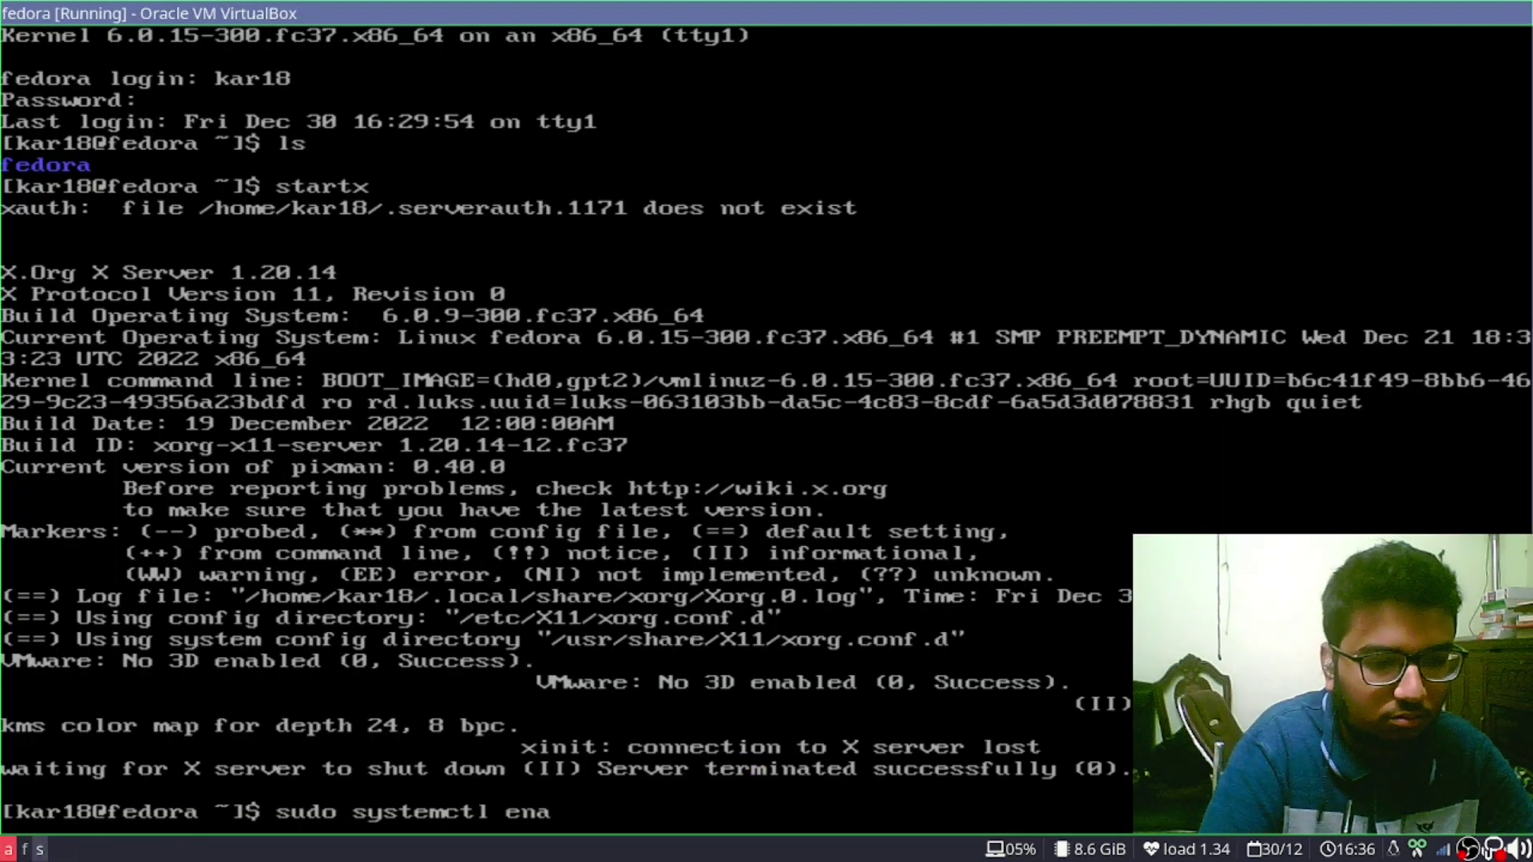
type("set-fe")
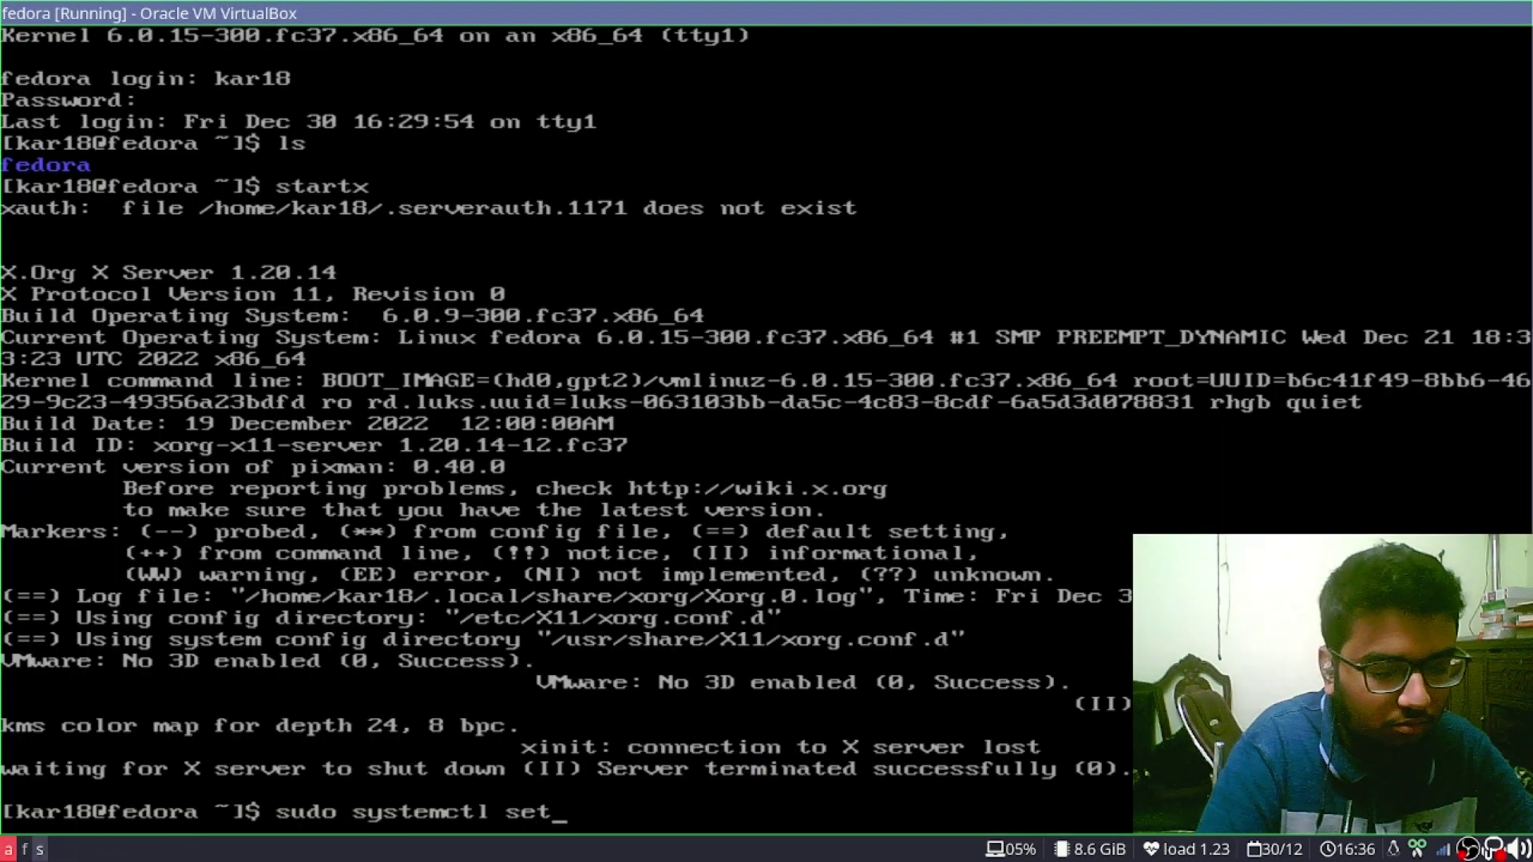
key("BackSpace")
key("BackSpace")
type("def")
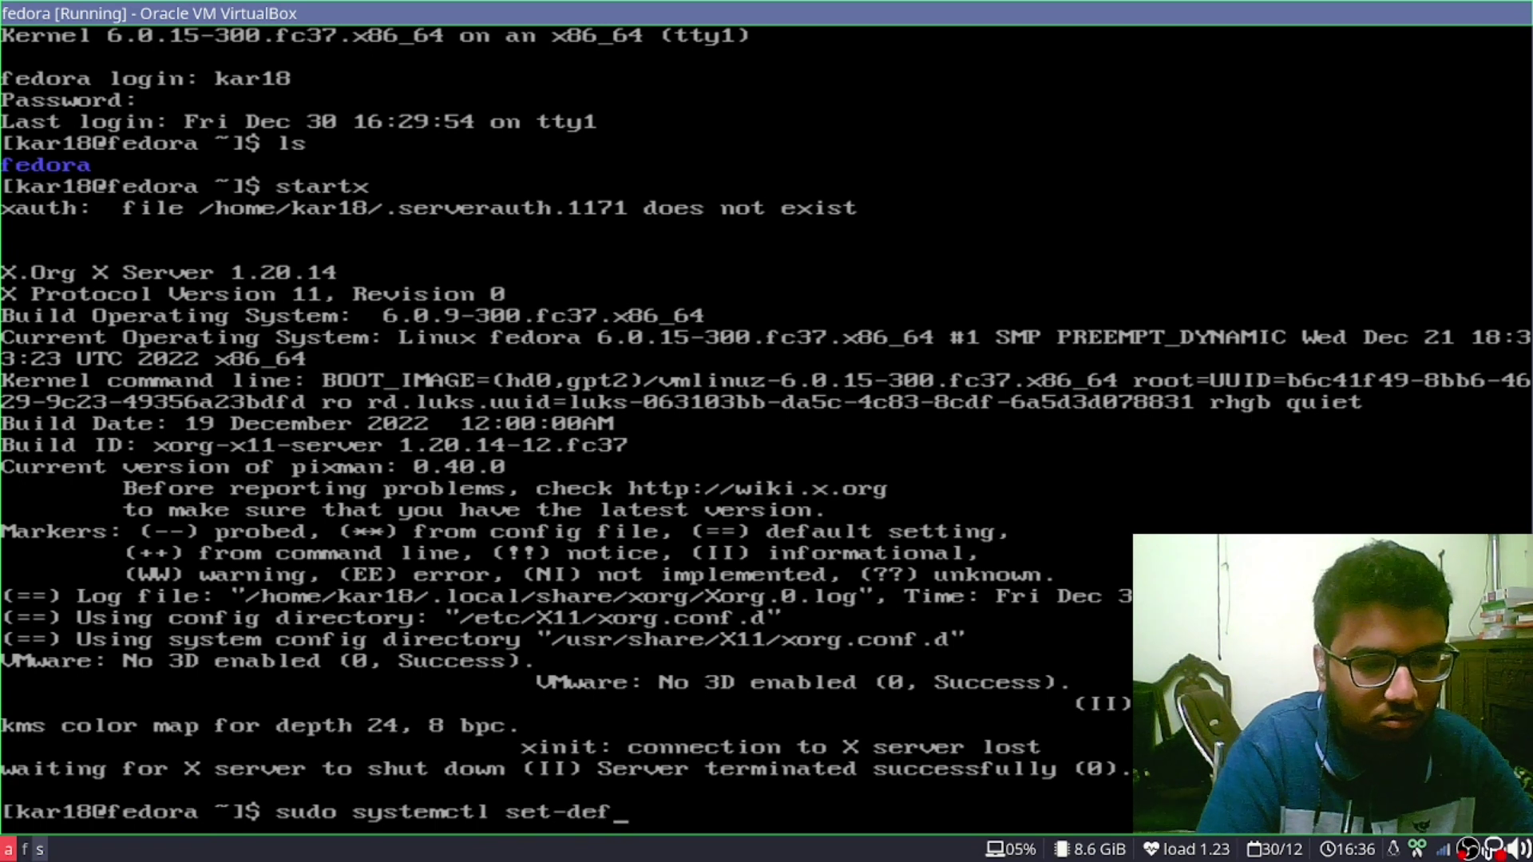
type("ault h")
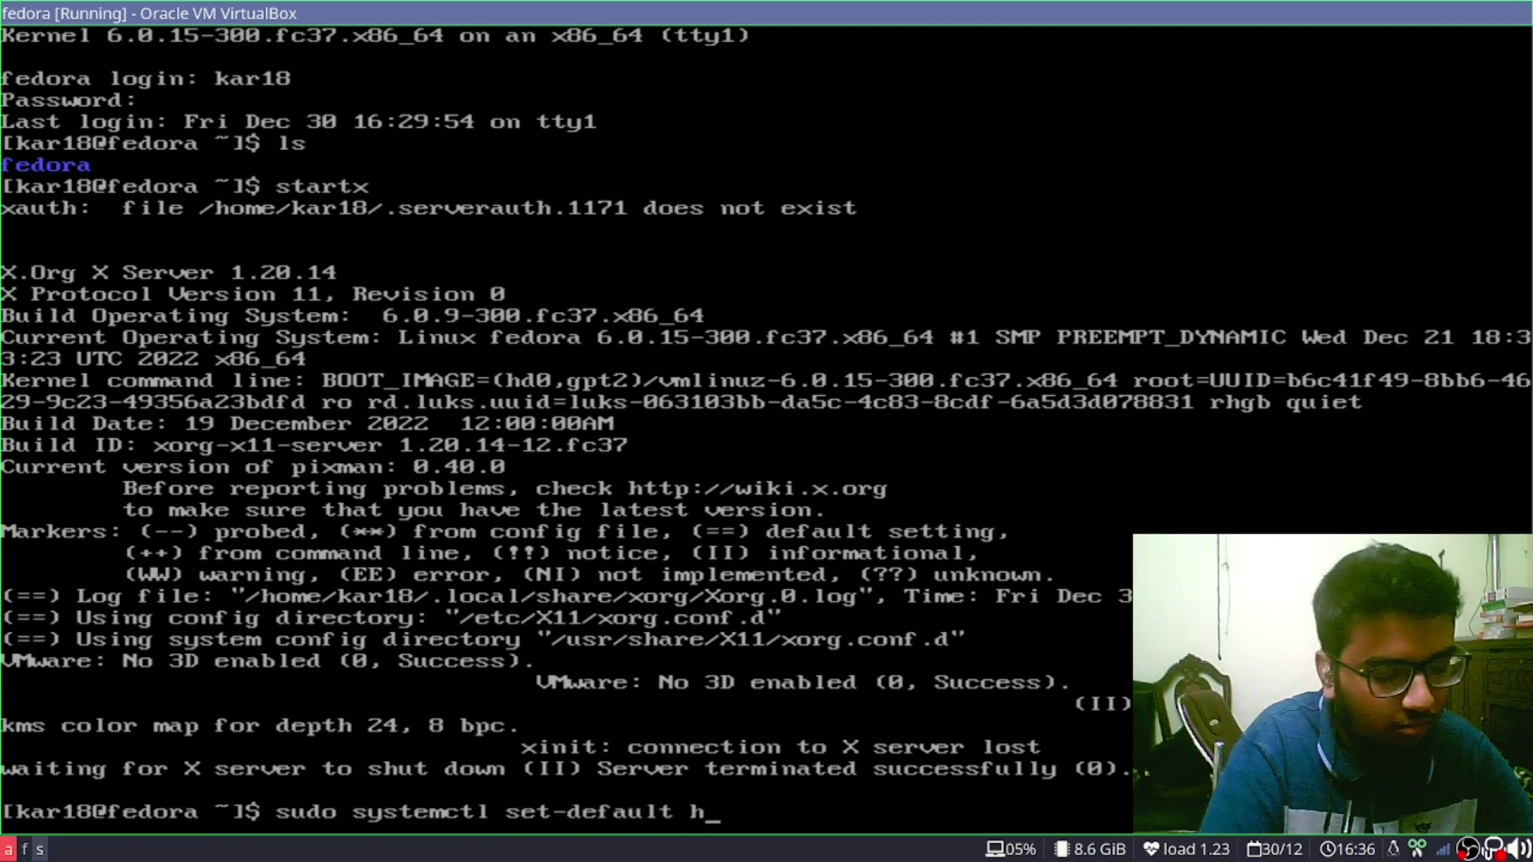
key("BackSpace")
type("grap")
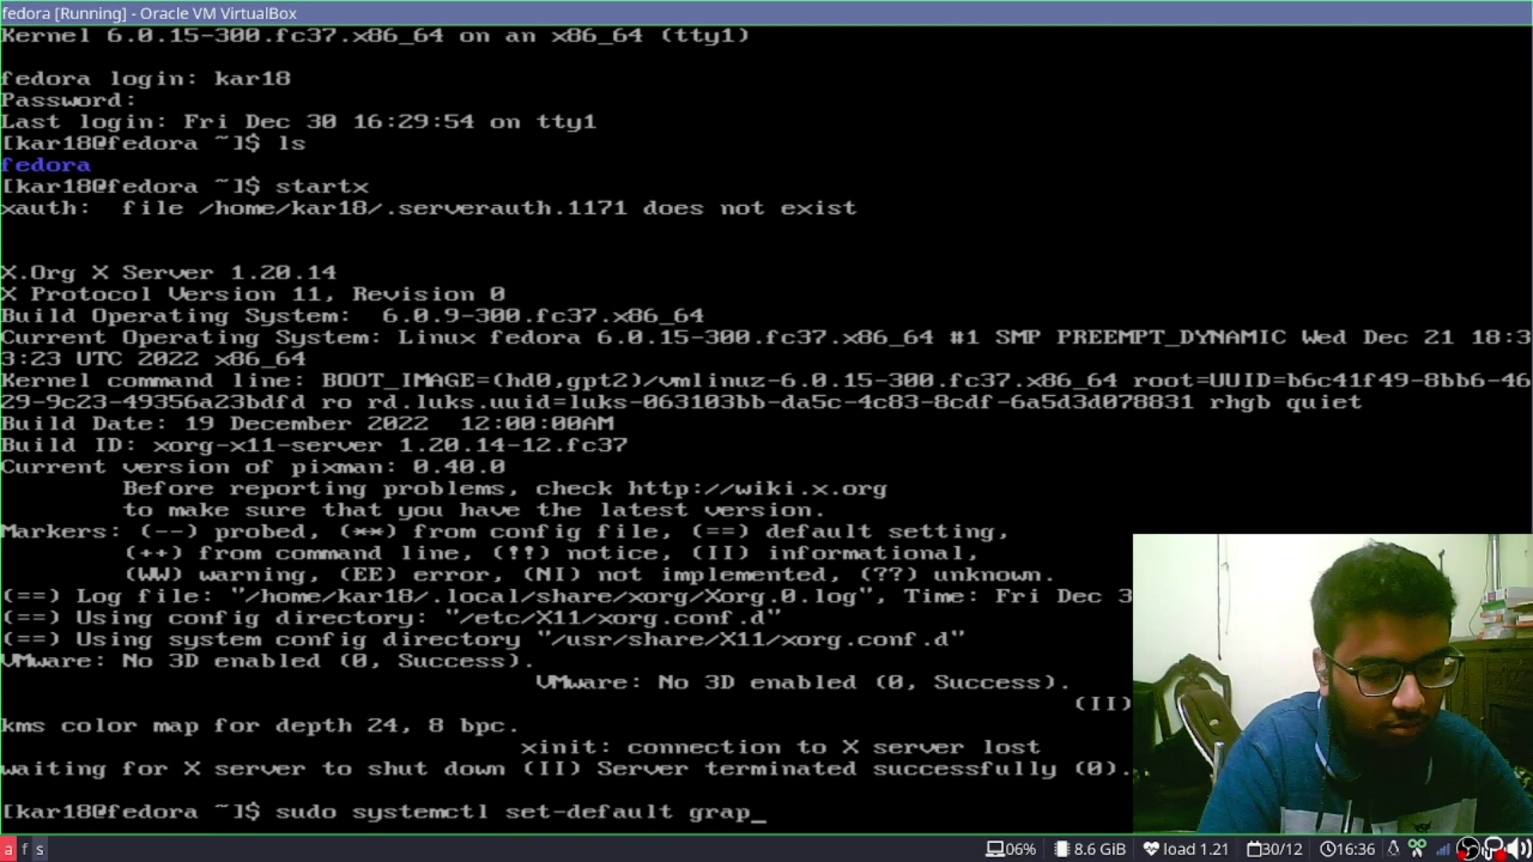
type("hical")
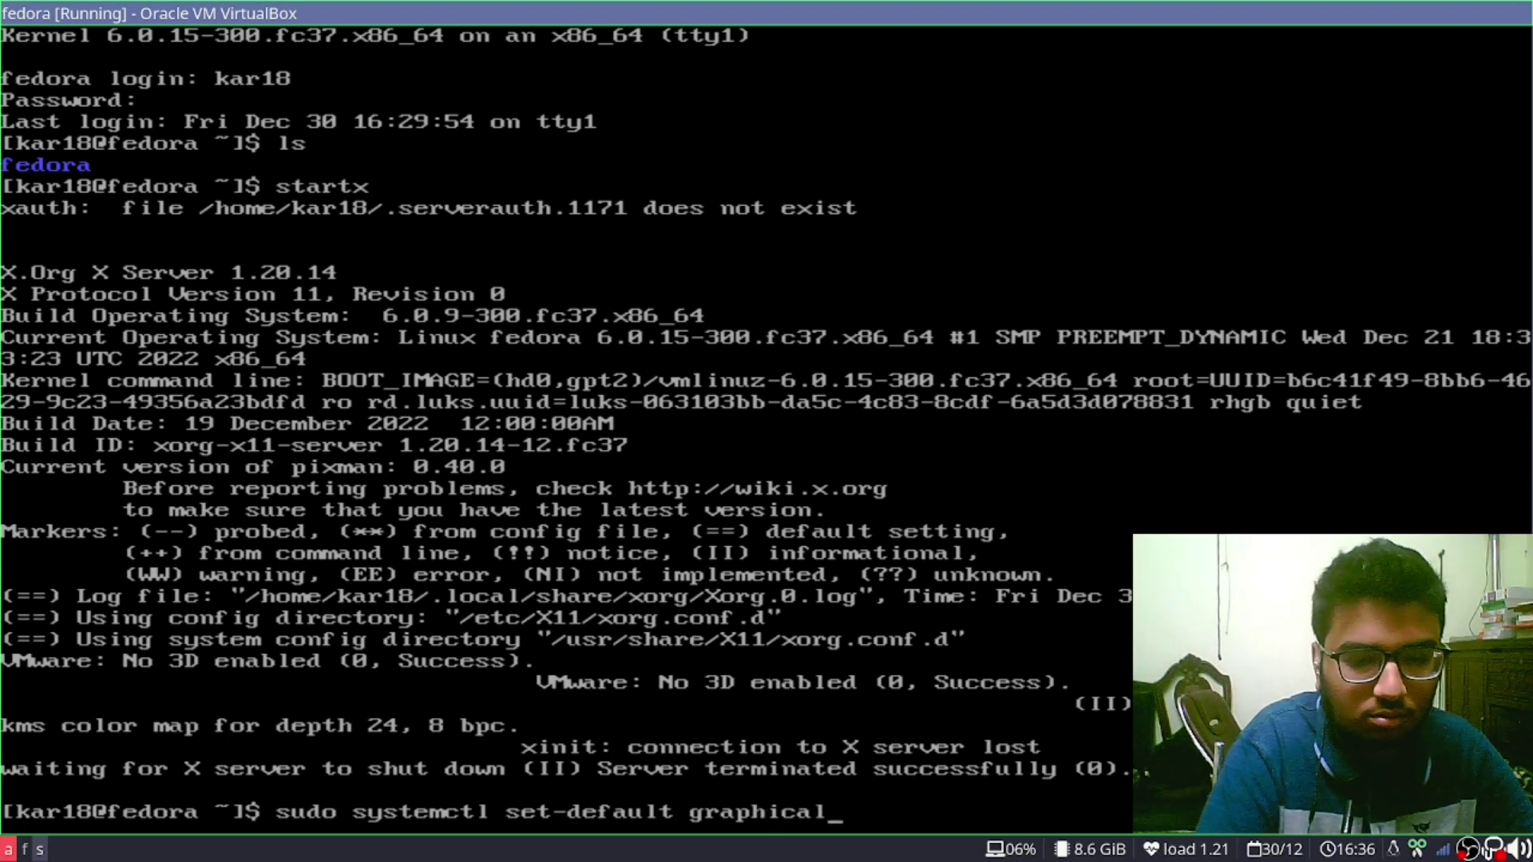
type(".targety")
key("BackSpace")
key("Return")
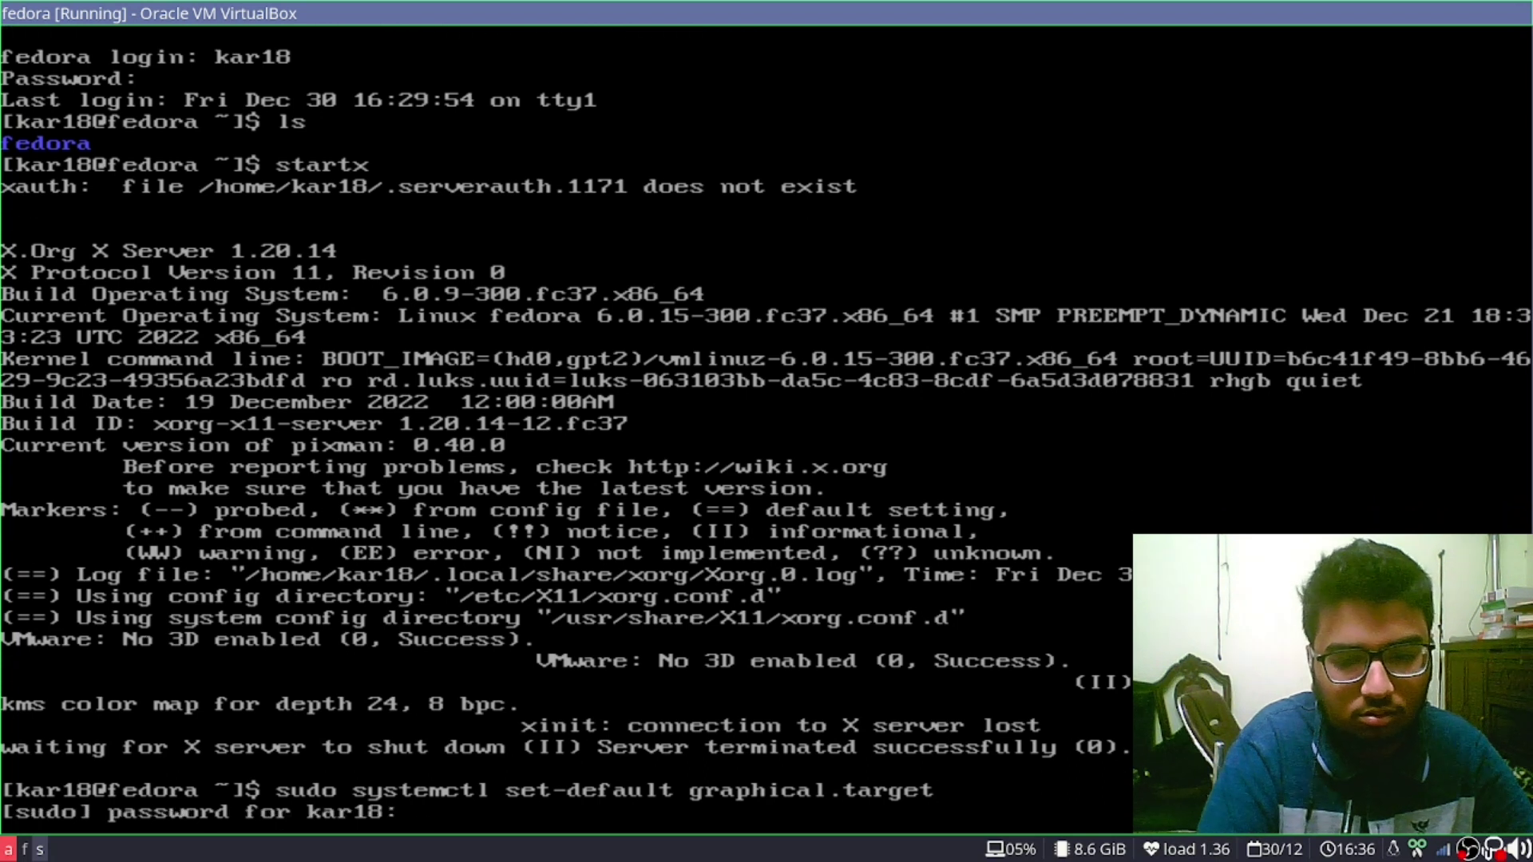
key("Return")
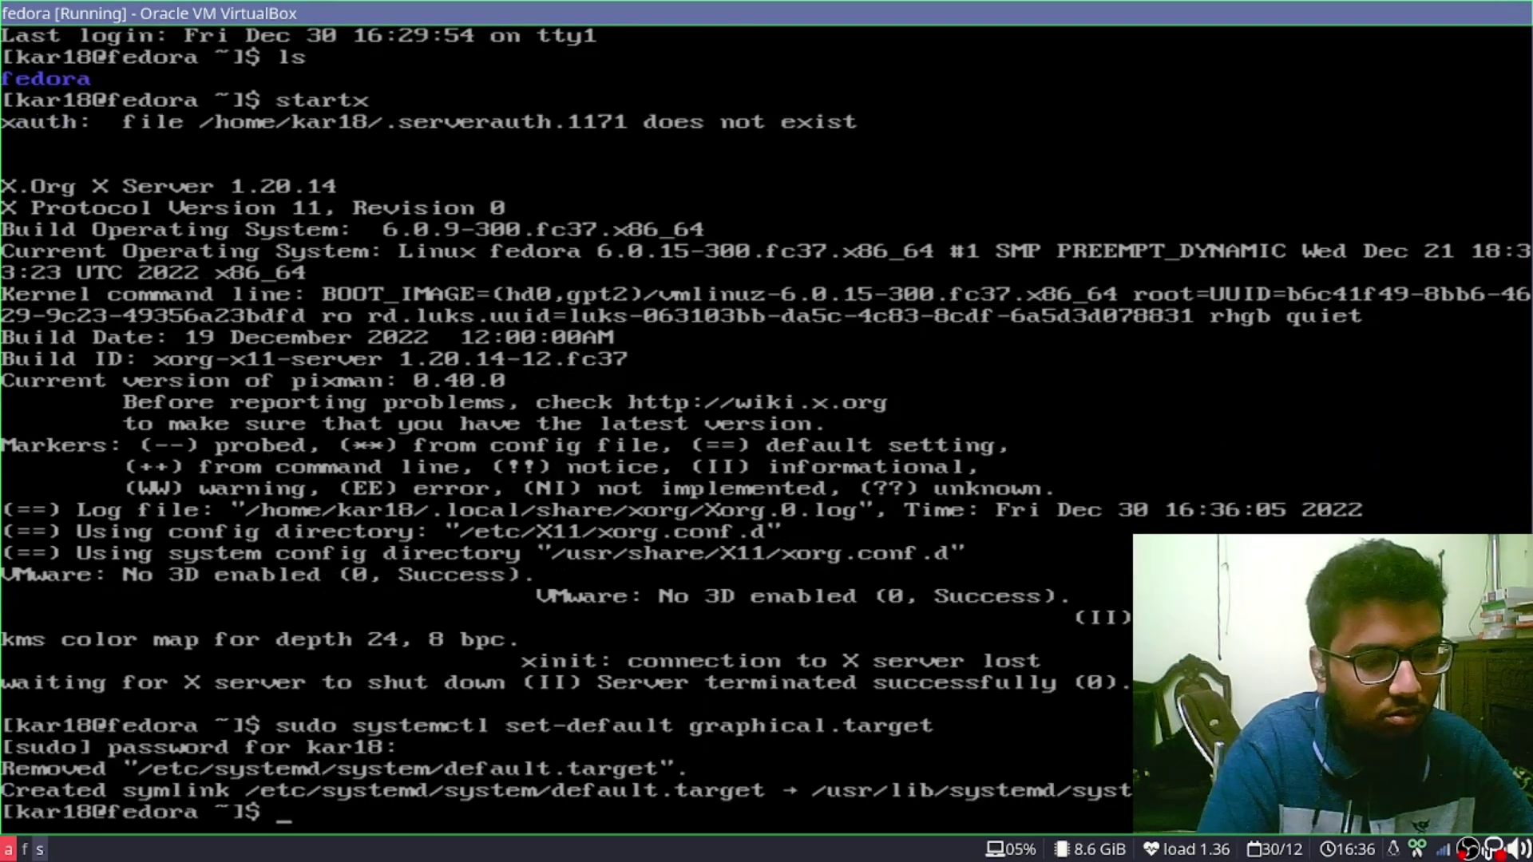
type("ls")
key("Return")
Reboot, pick the default GRUB entry, enter the disk encryption passphrase, and log in to i3
type("reboot")
key("Return")
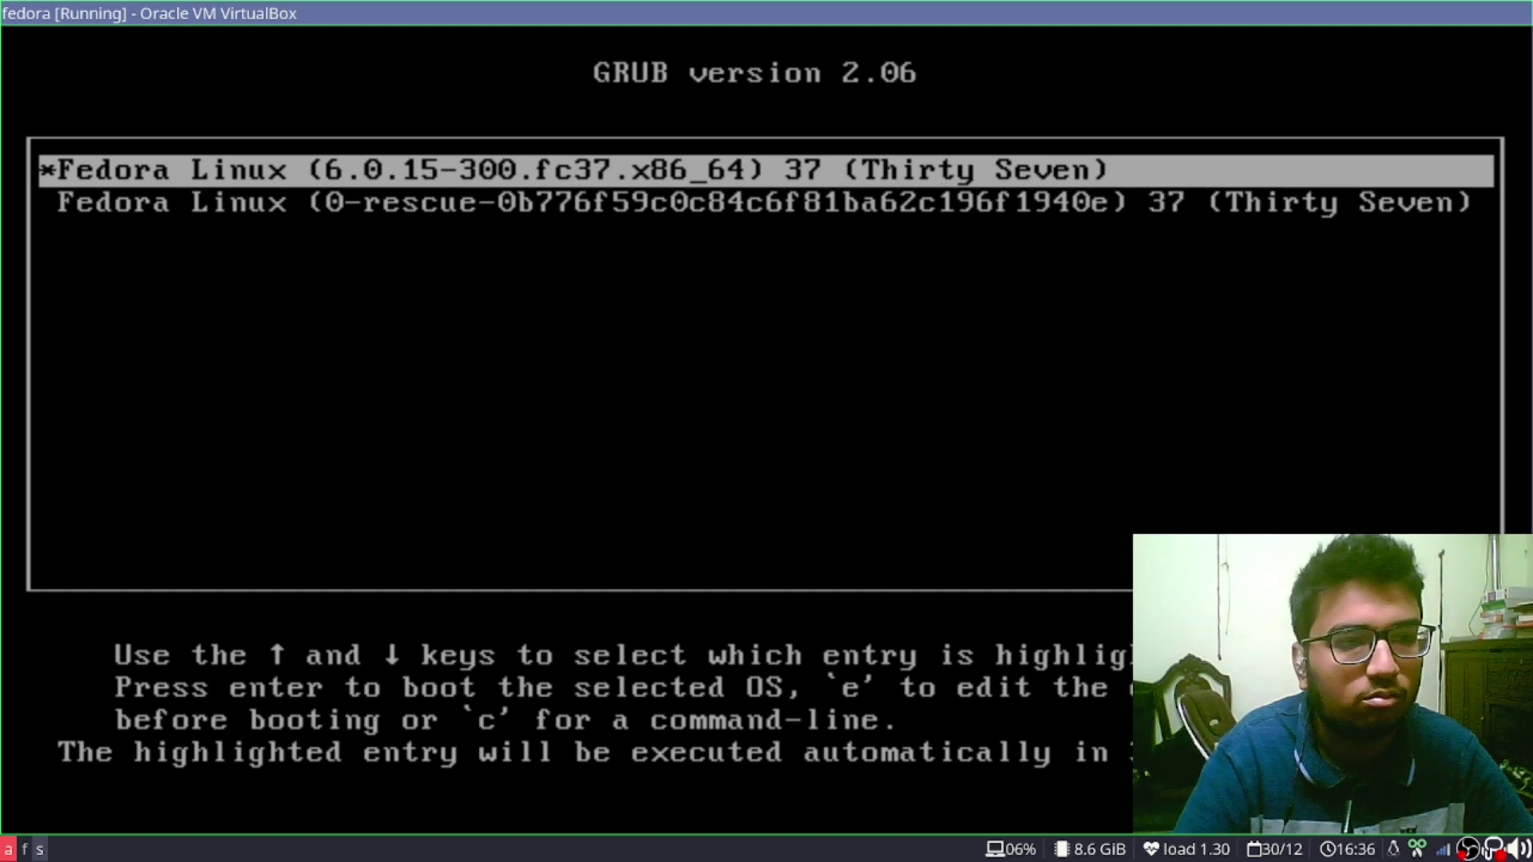
key("Return")
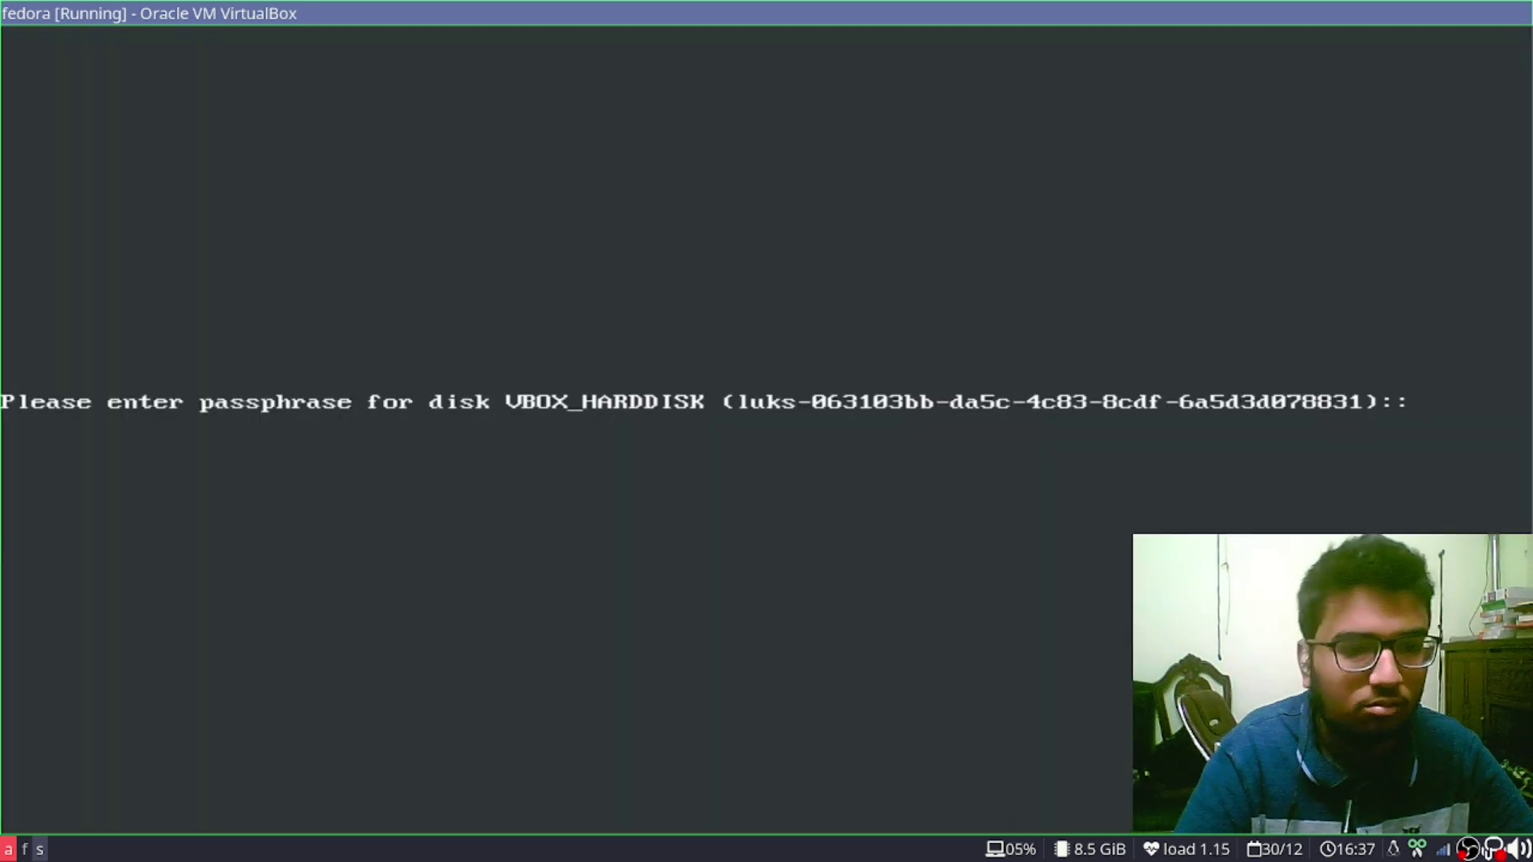
type("****")
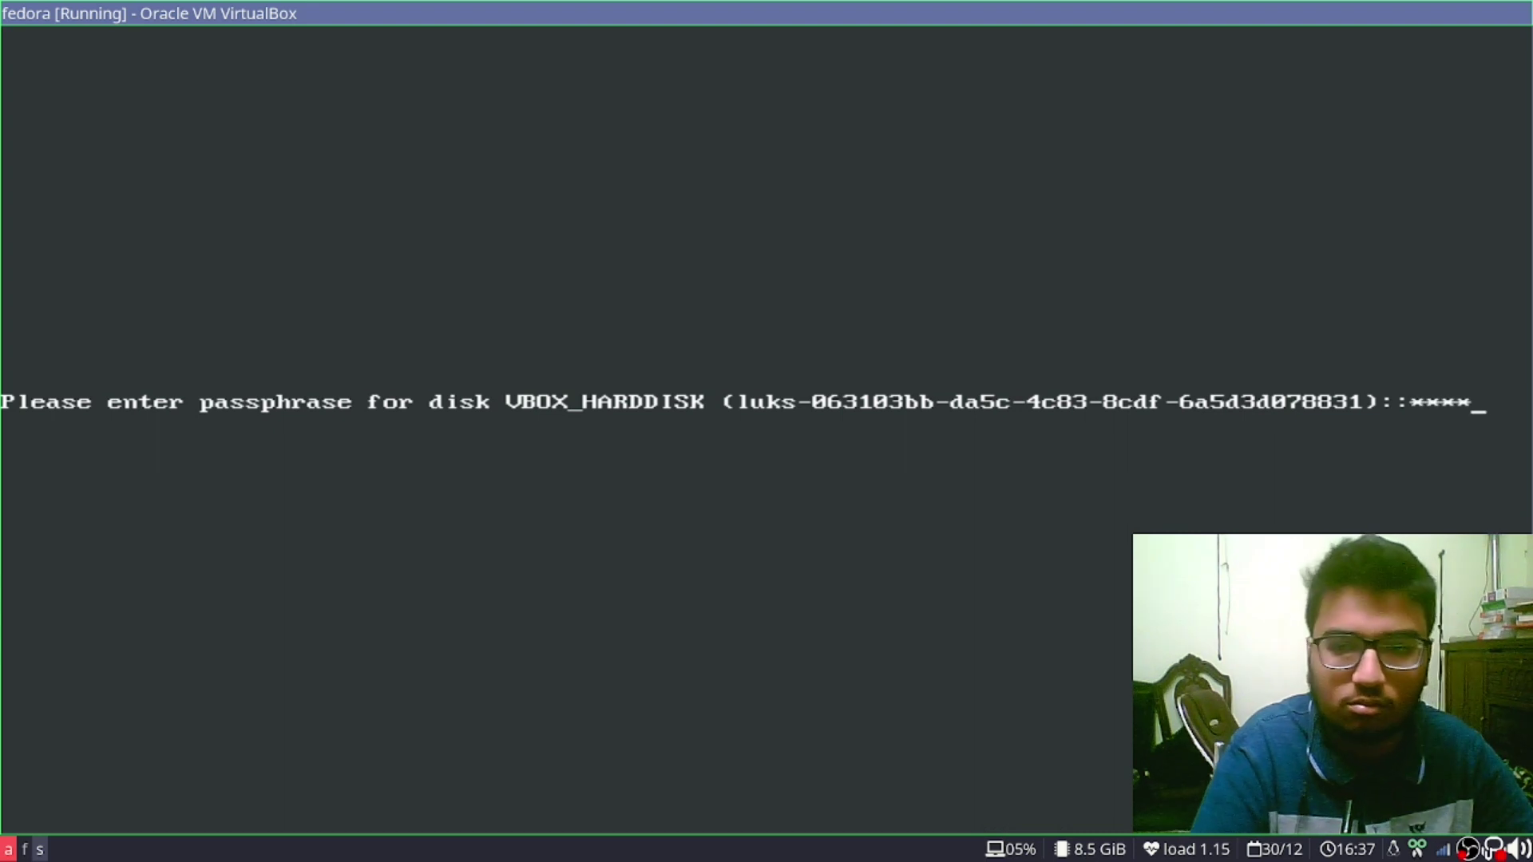
key("Return")
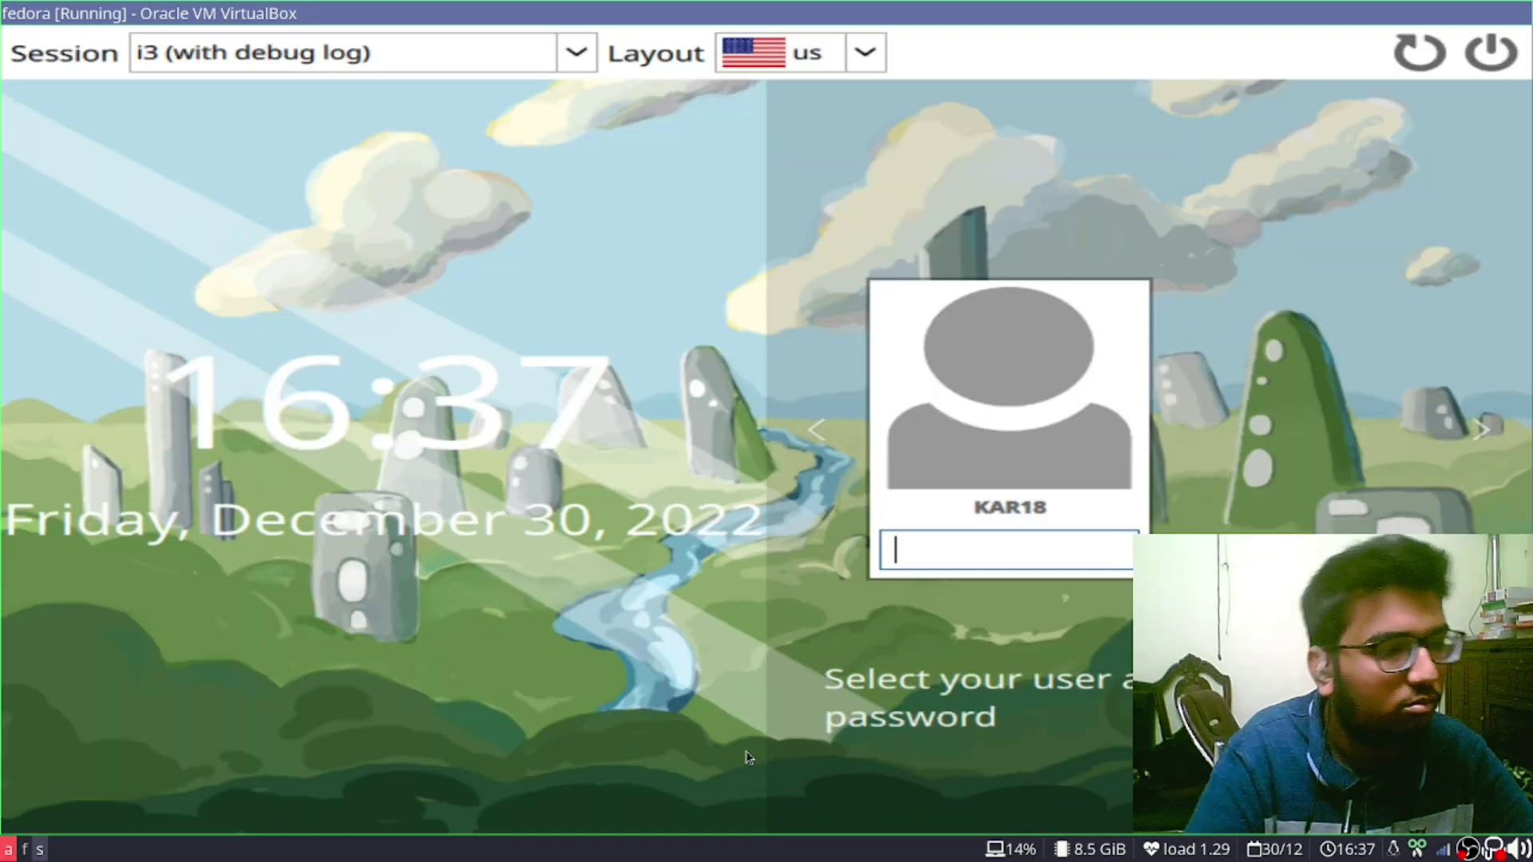
type("******")
key("Return")
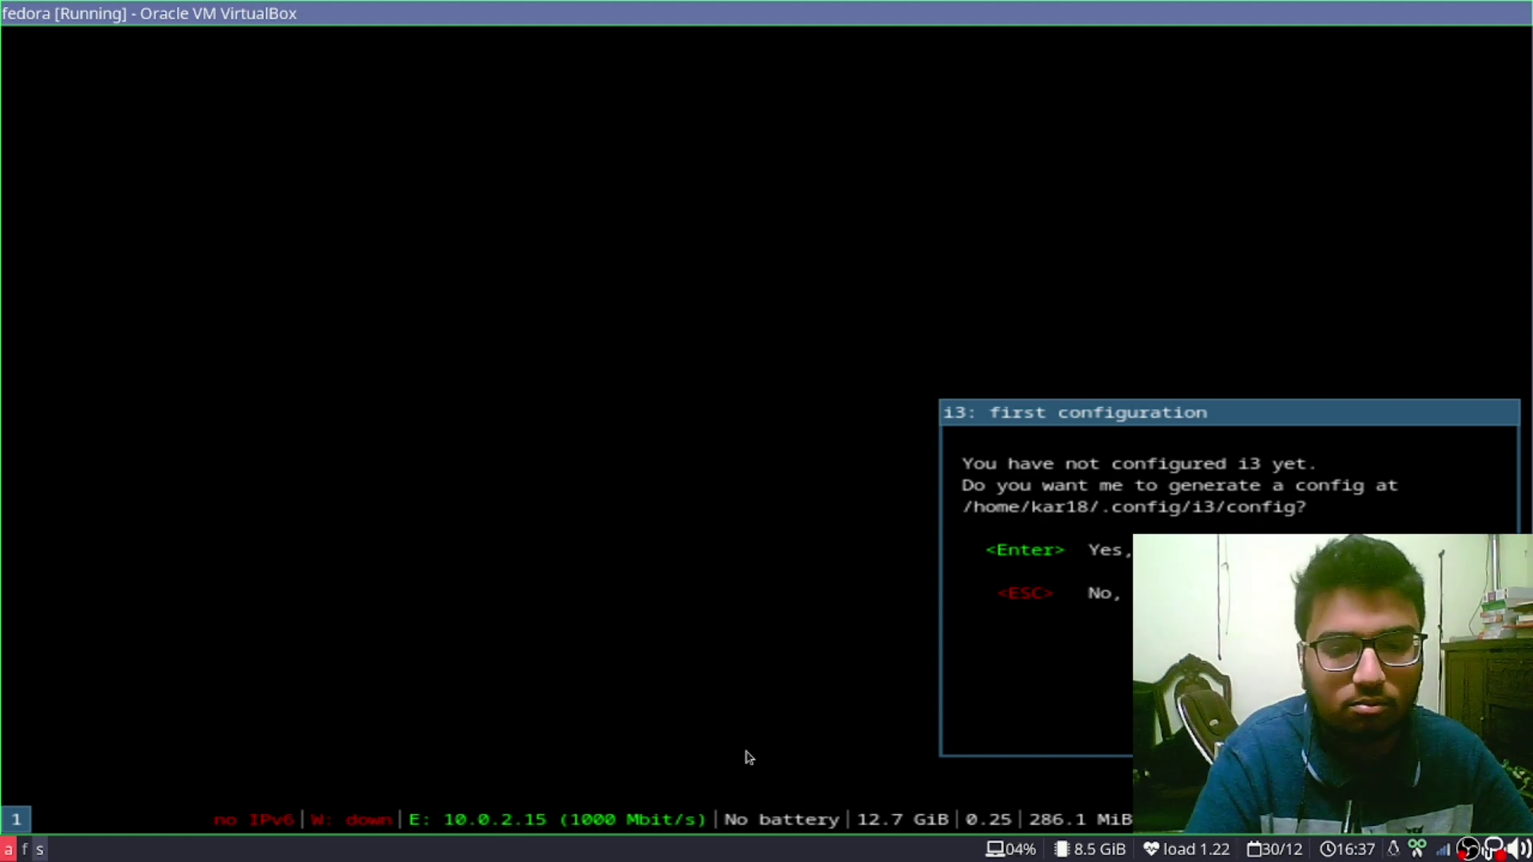
Accept i3's default config, open a terminal, and change into the fedora folder
key("Return")
key("Return")
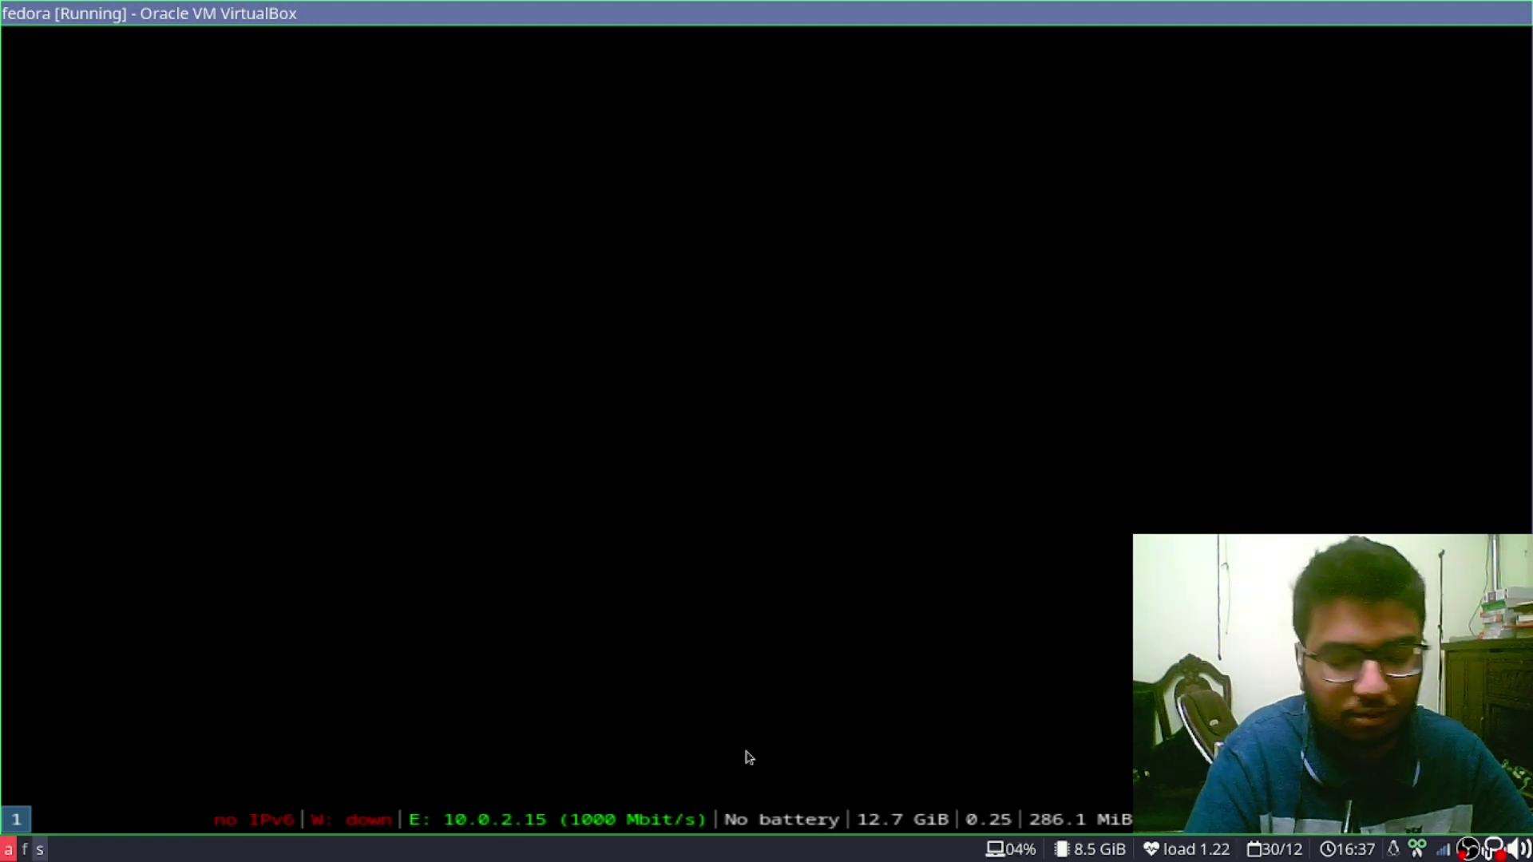
key("super+Return")
type("ls")
key("Return")
type("cd fe")
key("Tab")
key("Return")
type("ls")
key("Return")
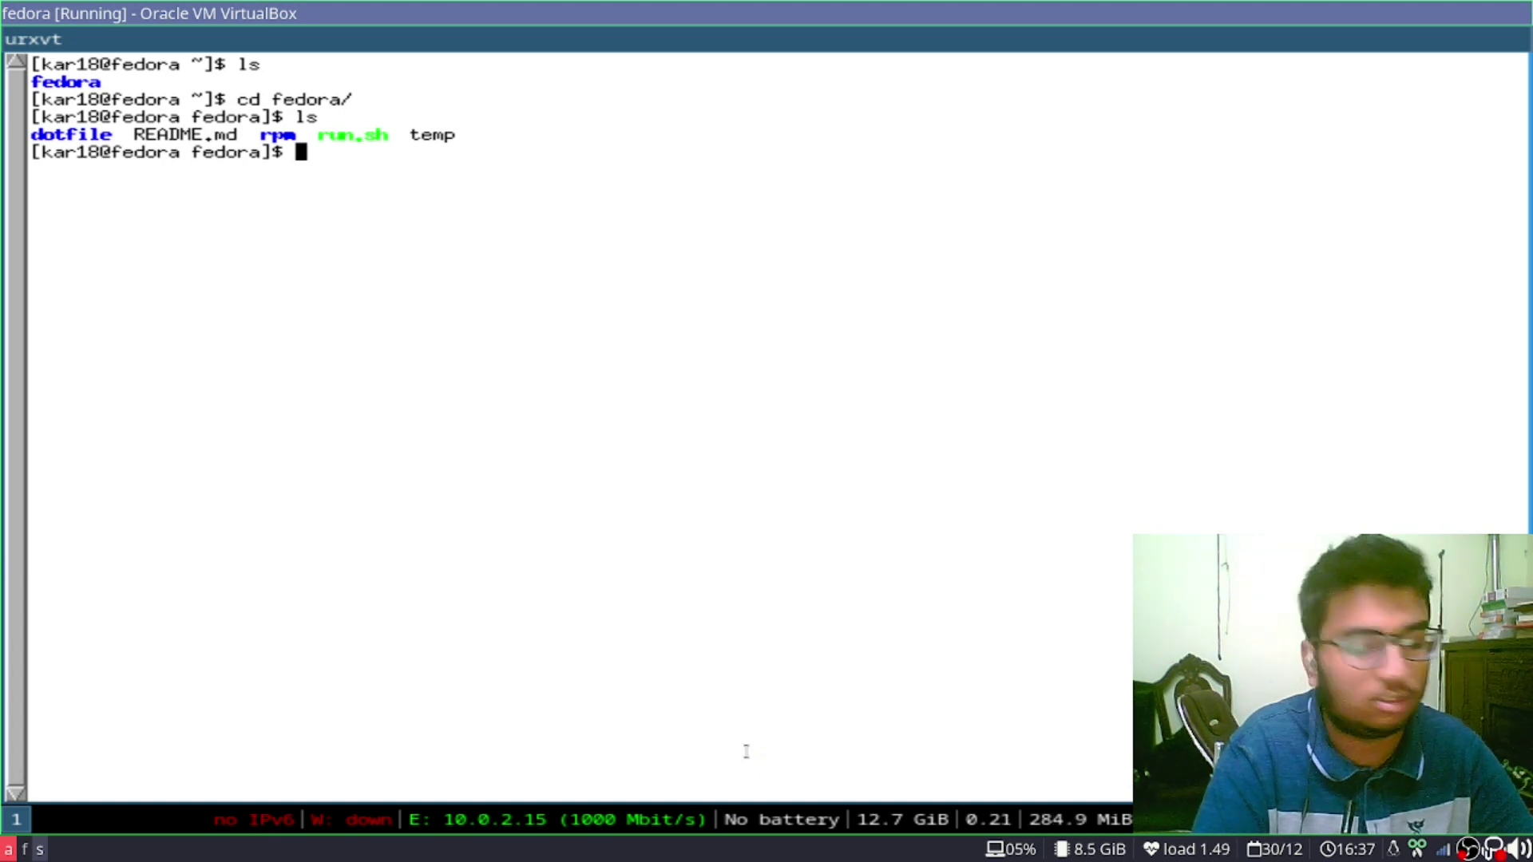
Make run.sh executable with sudo chmod +x run.sh, then launch ./run.sh
type("sudo chmod ")
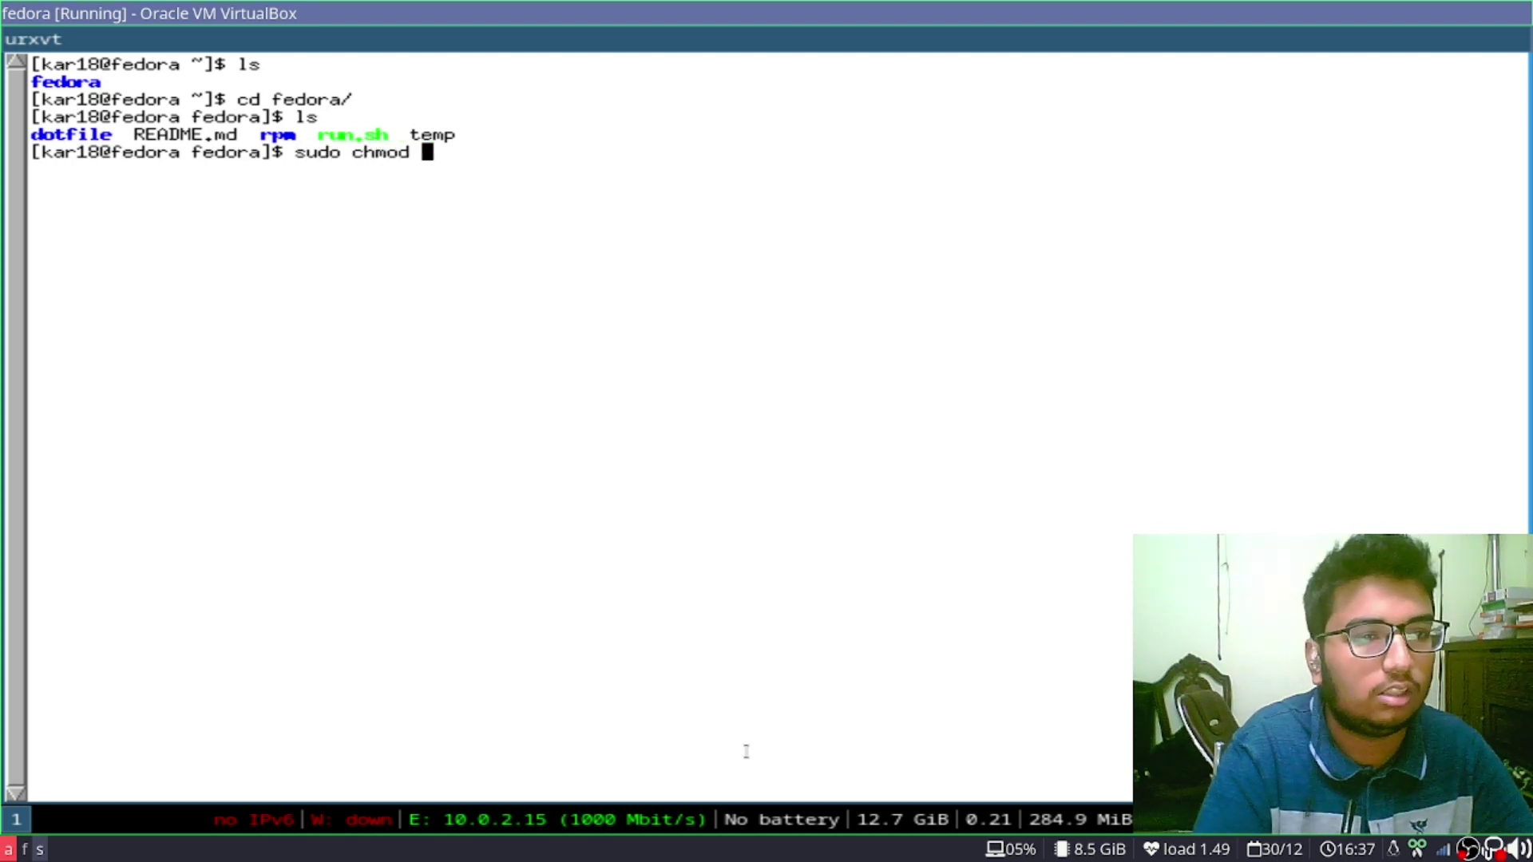
type("+x ")
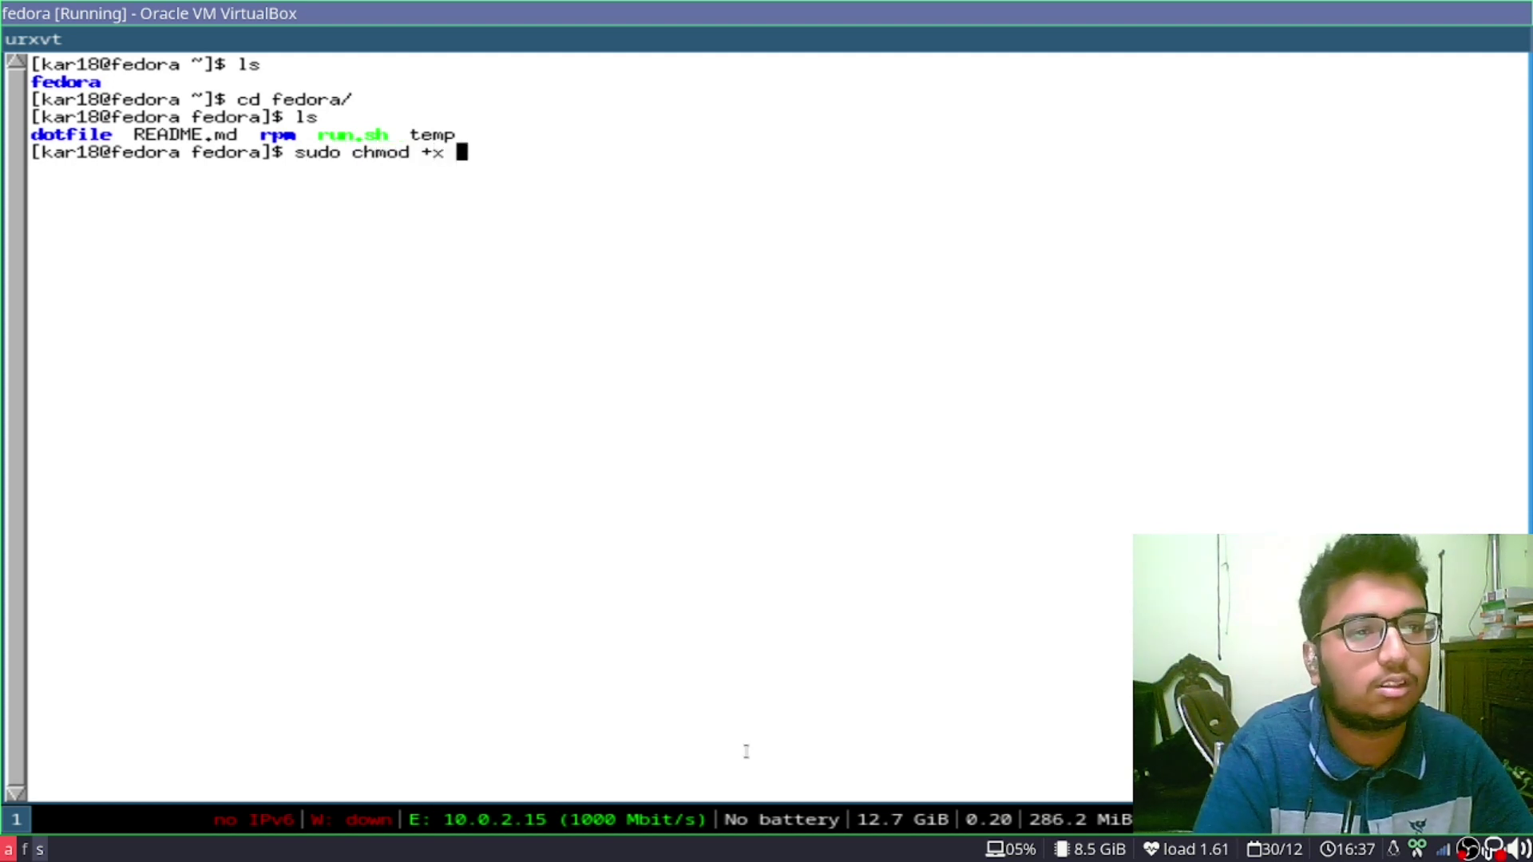
type("ren")
key("BackSpace")
type("n")
key("BackSpace")
key("BackSpace")
type("un")
key("Tab")
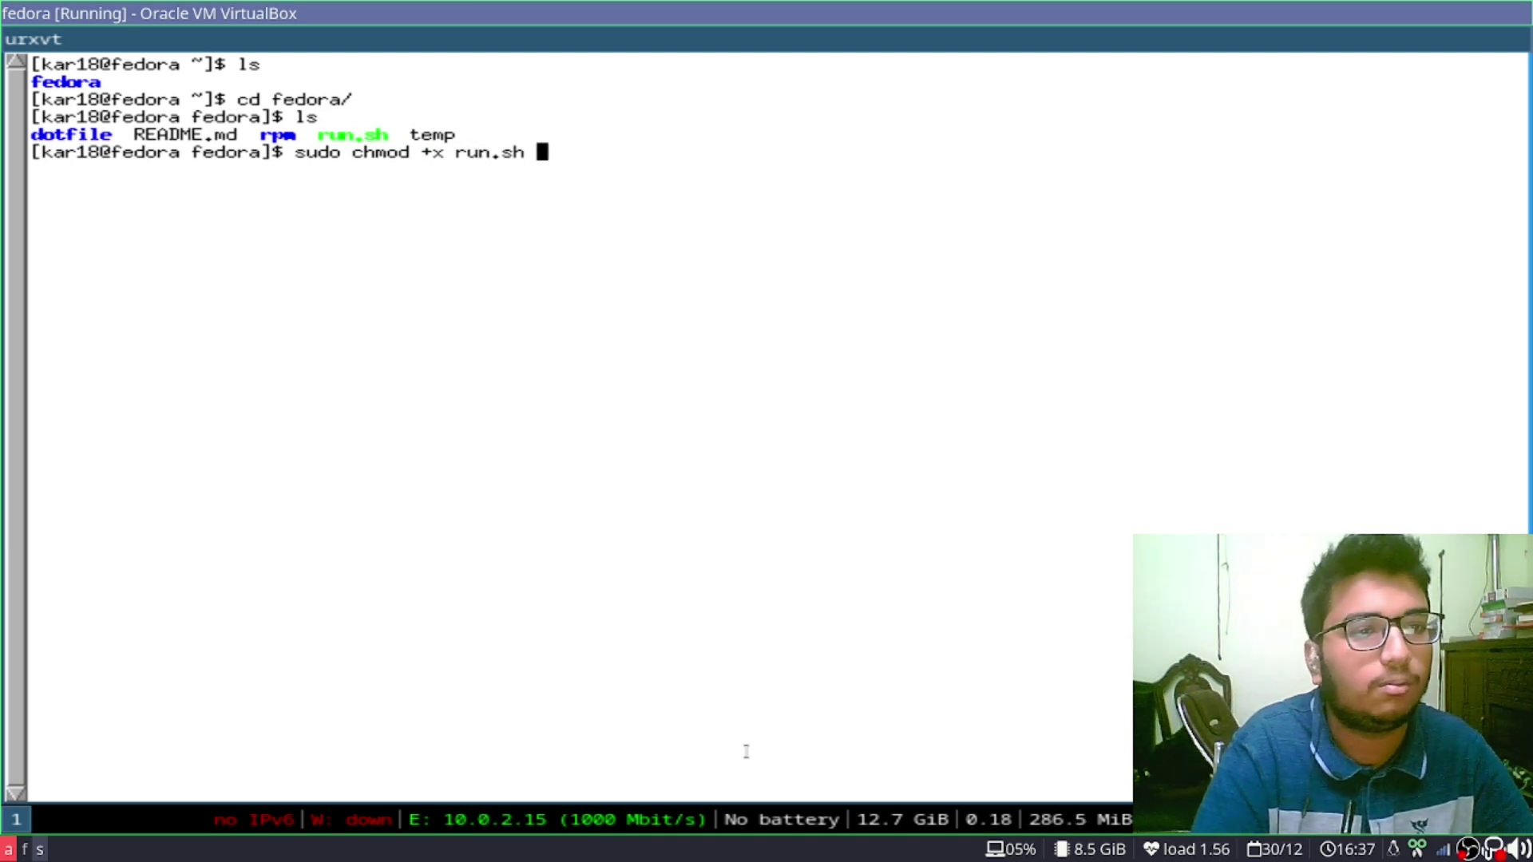
key("Return")
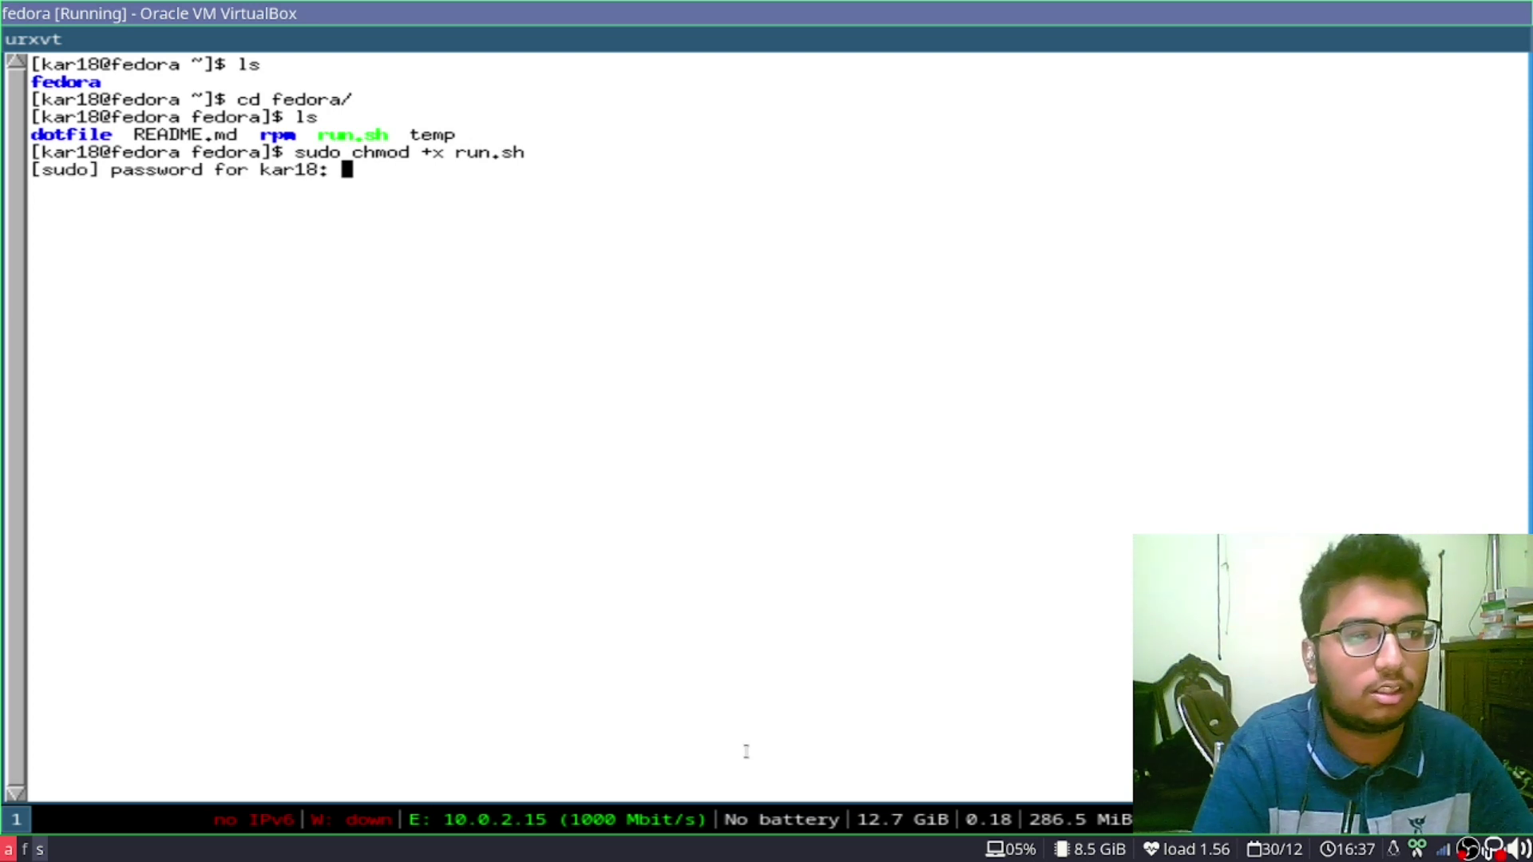
key("Return")
type("ls")
key("Return")
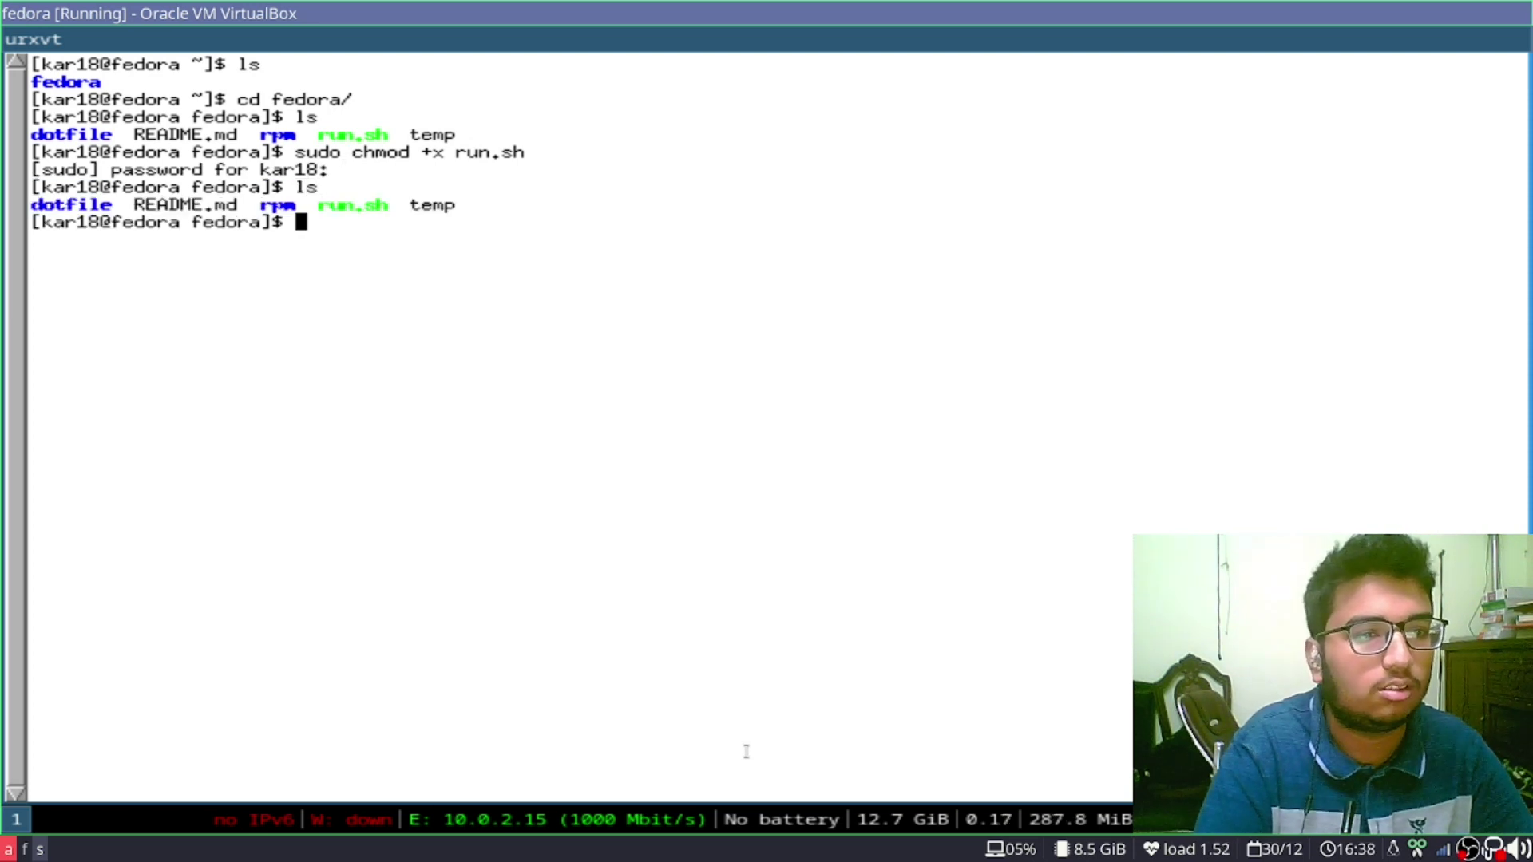
type("./ru")
key("Tab")
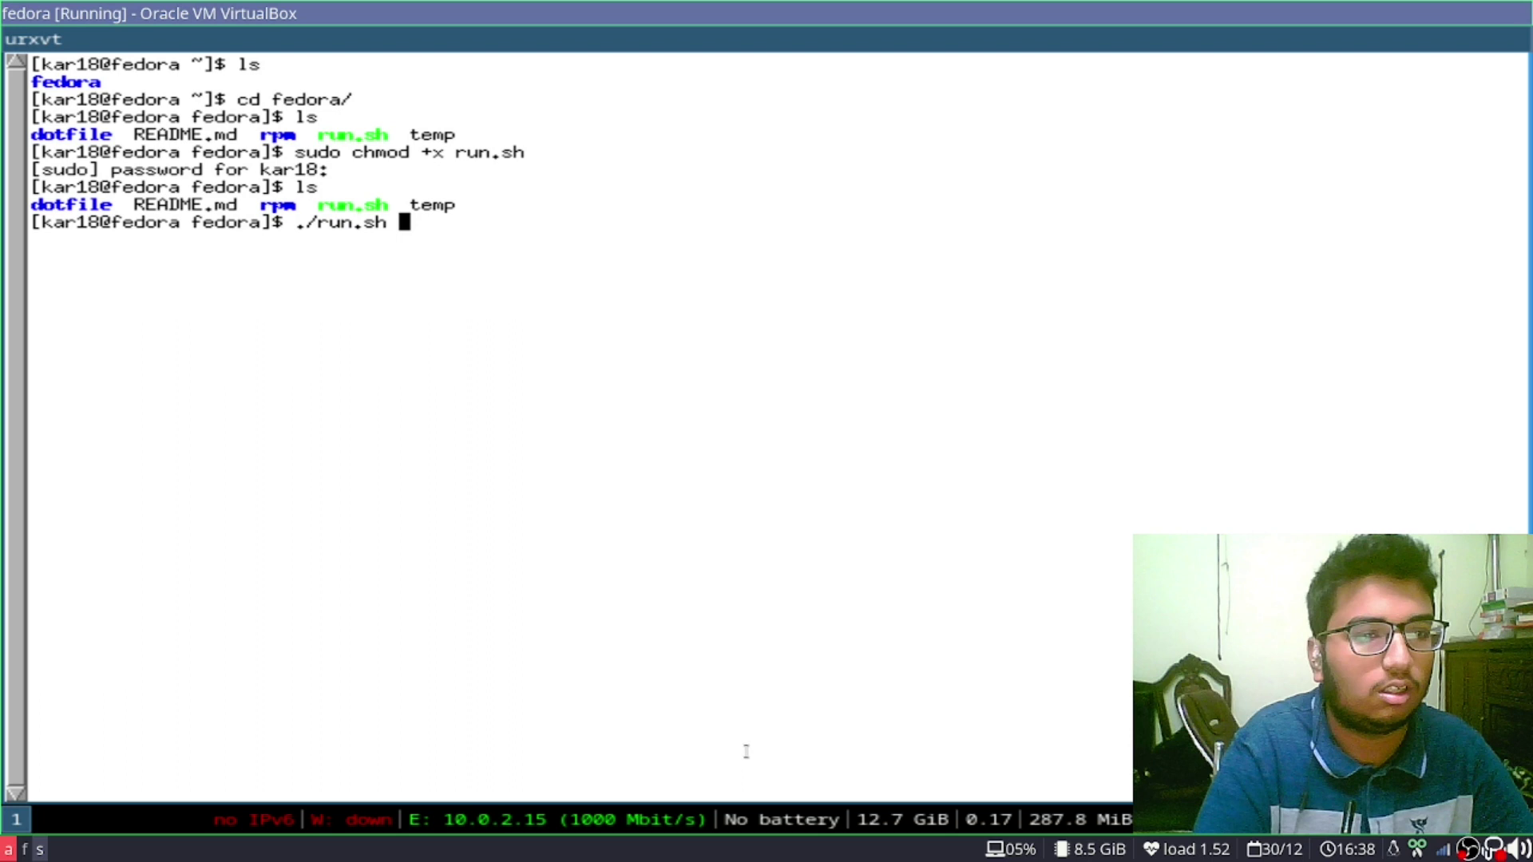
key("Return")
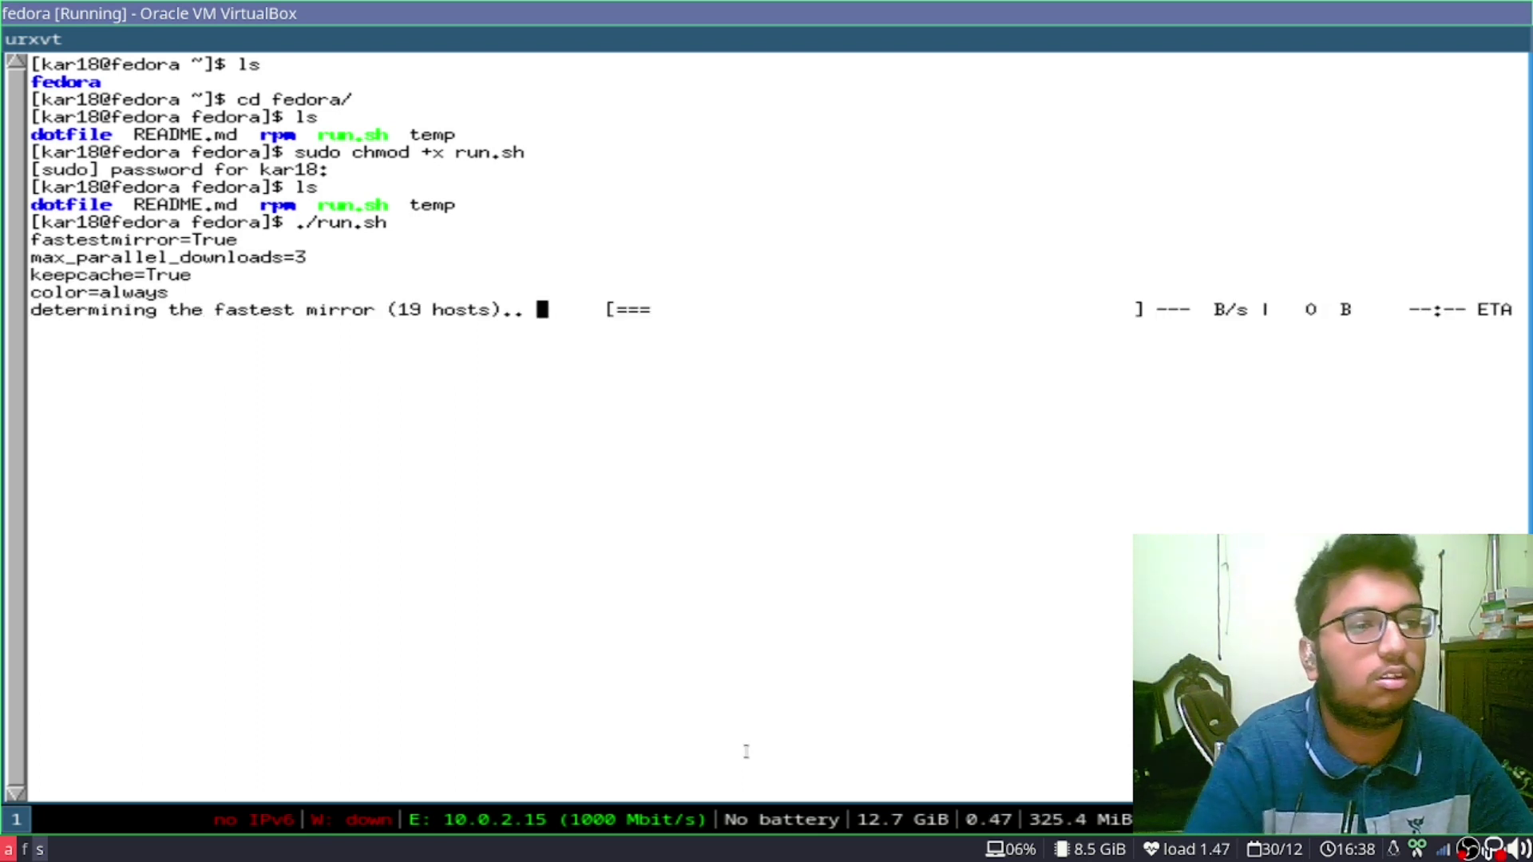
Glance at GitLab, then highlight the DNF setting lines in the VM terminal output
key("alt+Tab")
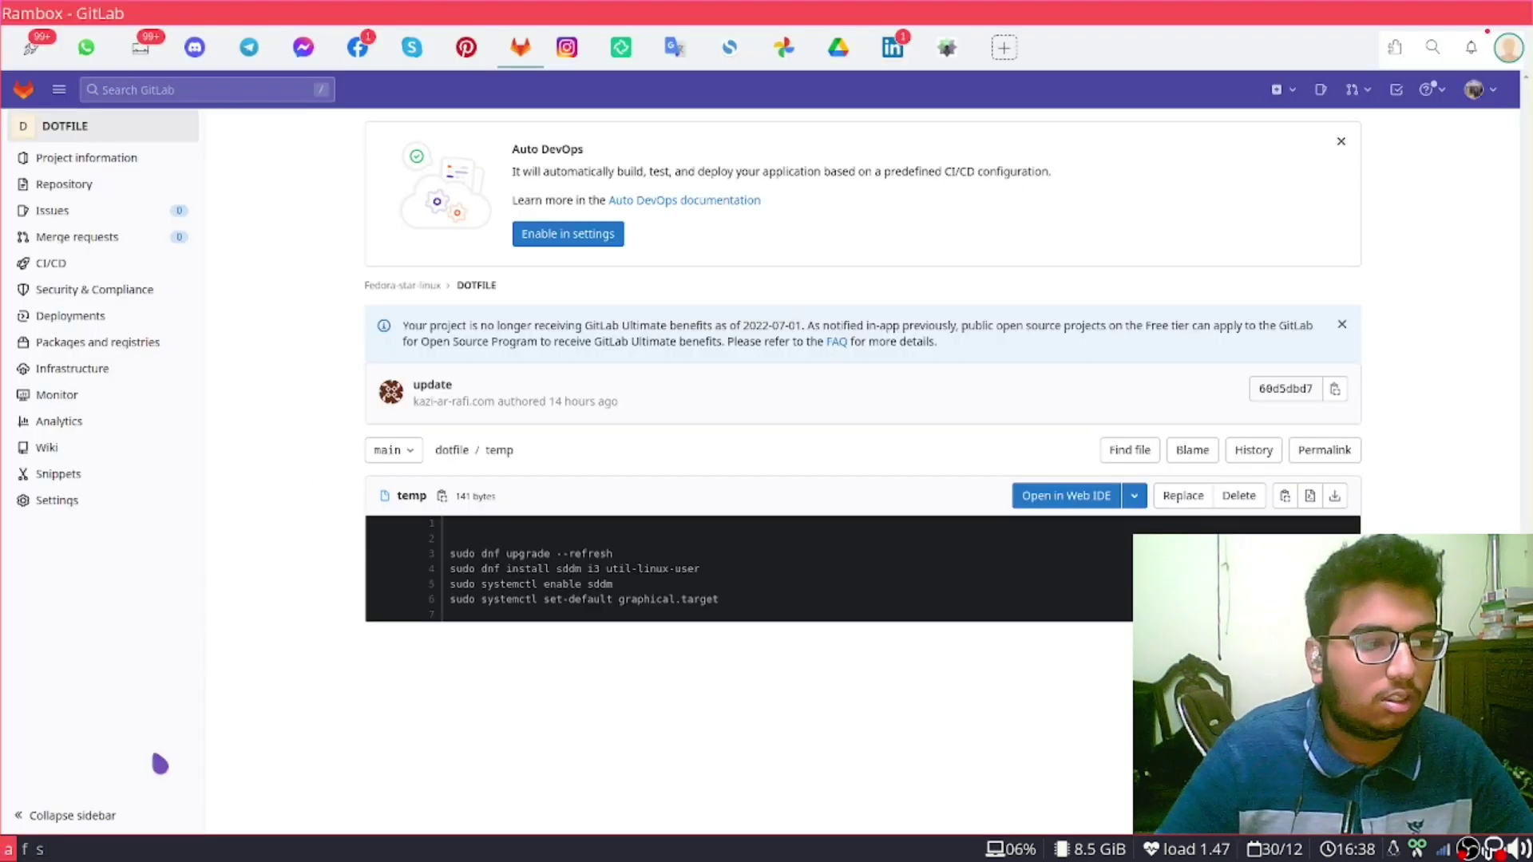
left_click(102, 158)
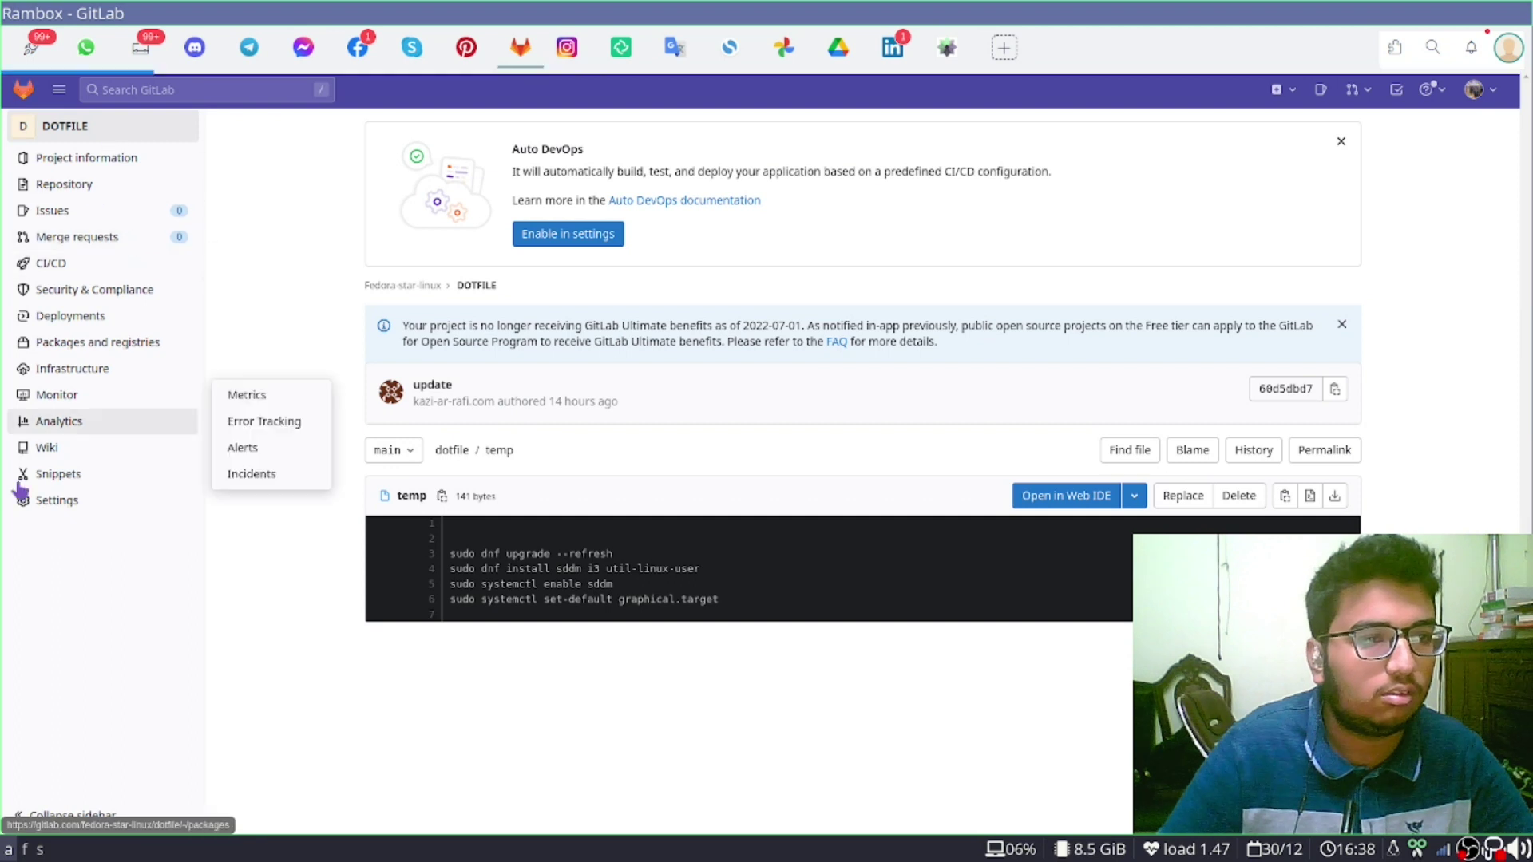
key("alt+Tab")
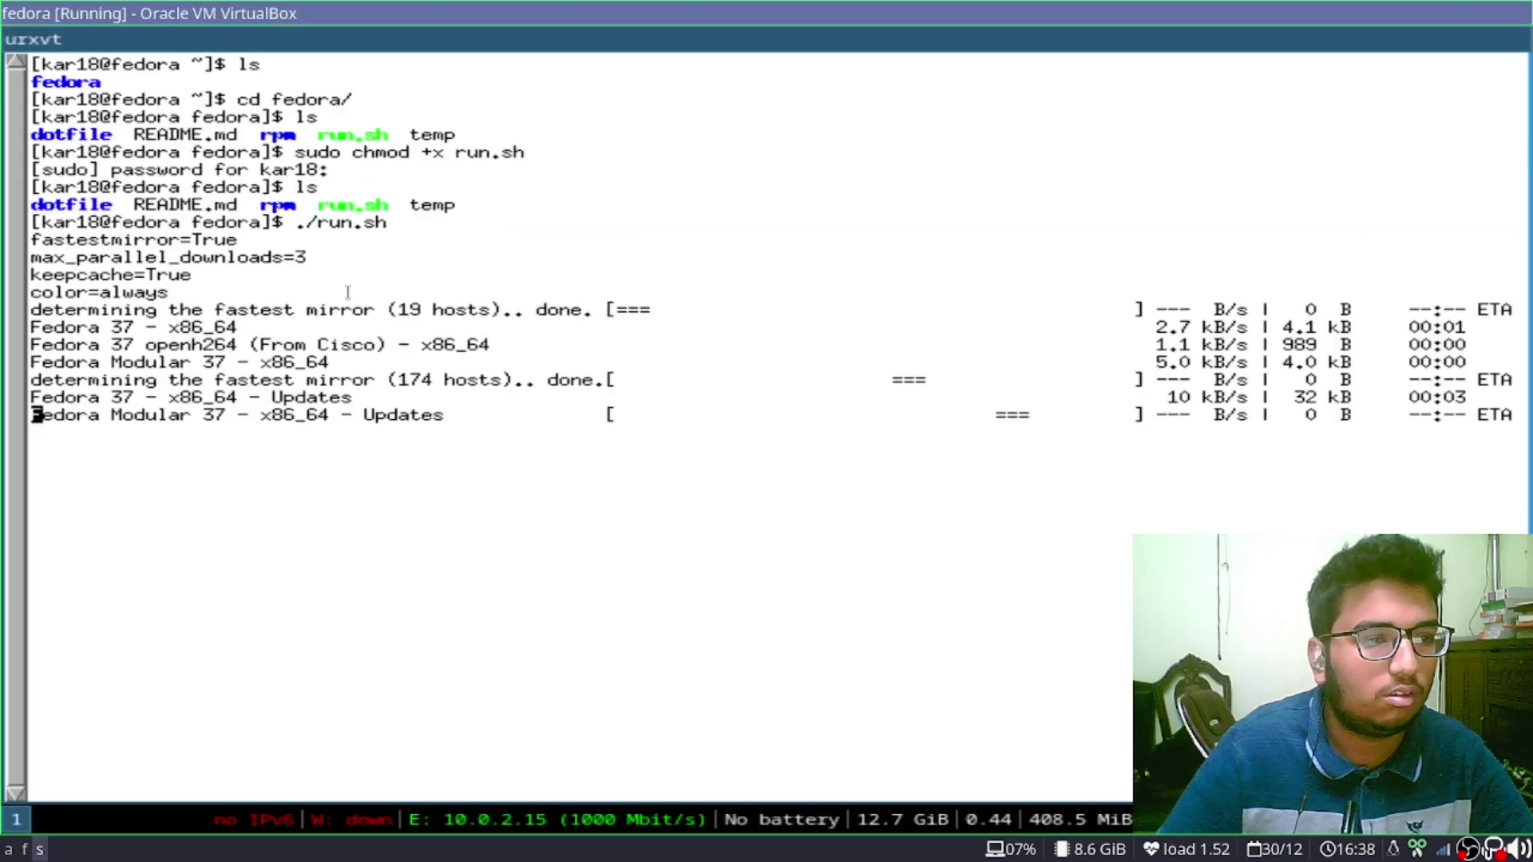
left_click_drag(193, 276, 36, 242)
left_click(36, 242)
Open run.sh in the DOTFILE repo and select its fastestmirror DNF configuration lines
key("alt+Tab")
scroll(731, 551, "down", 5)
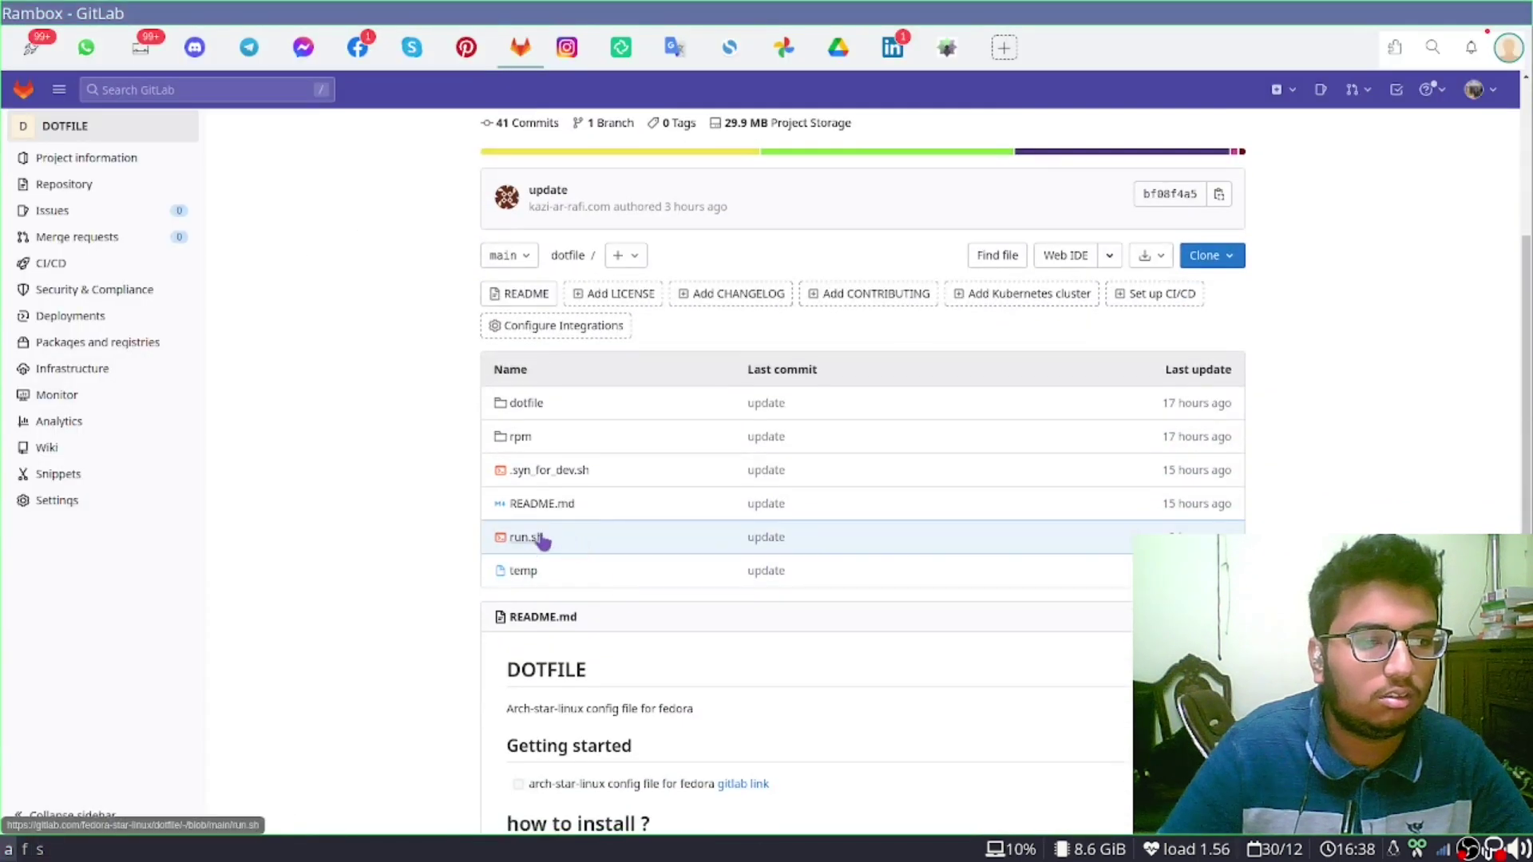
left_click(542, 540)
left_click_drag(776, 591, 452, 531)
left_click_drag(520, 591, 492, 546)
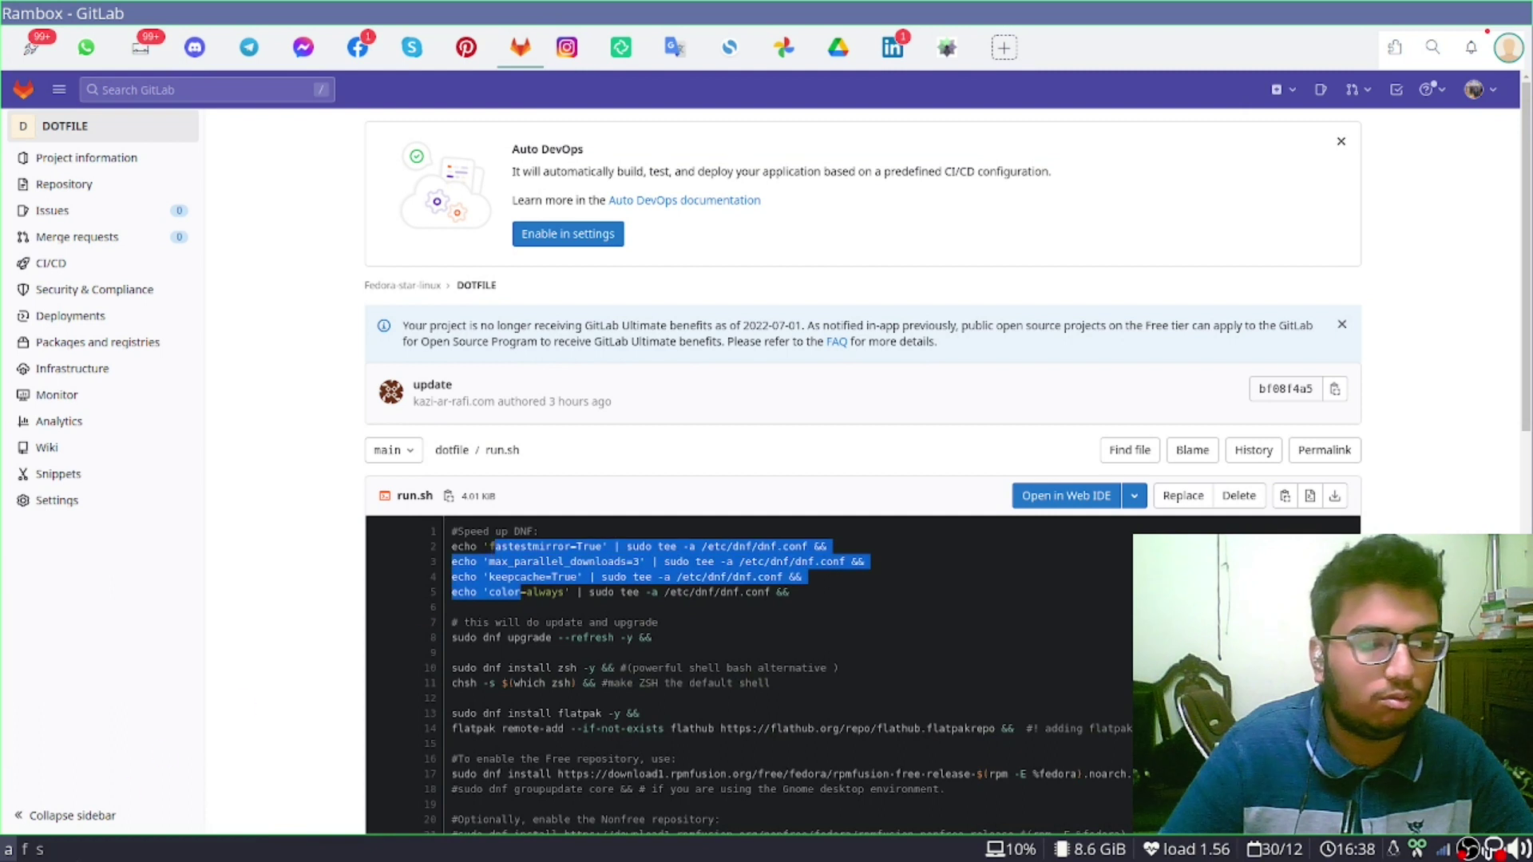
key("alt+Tab")
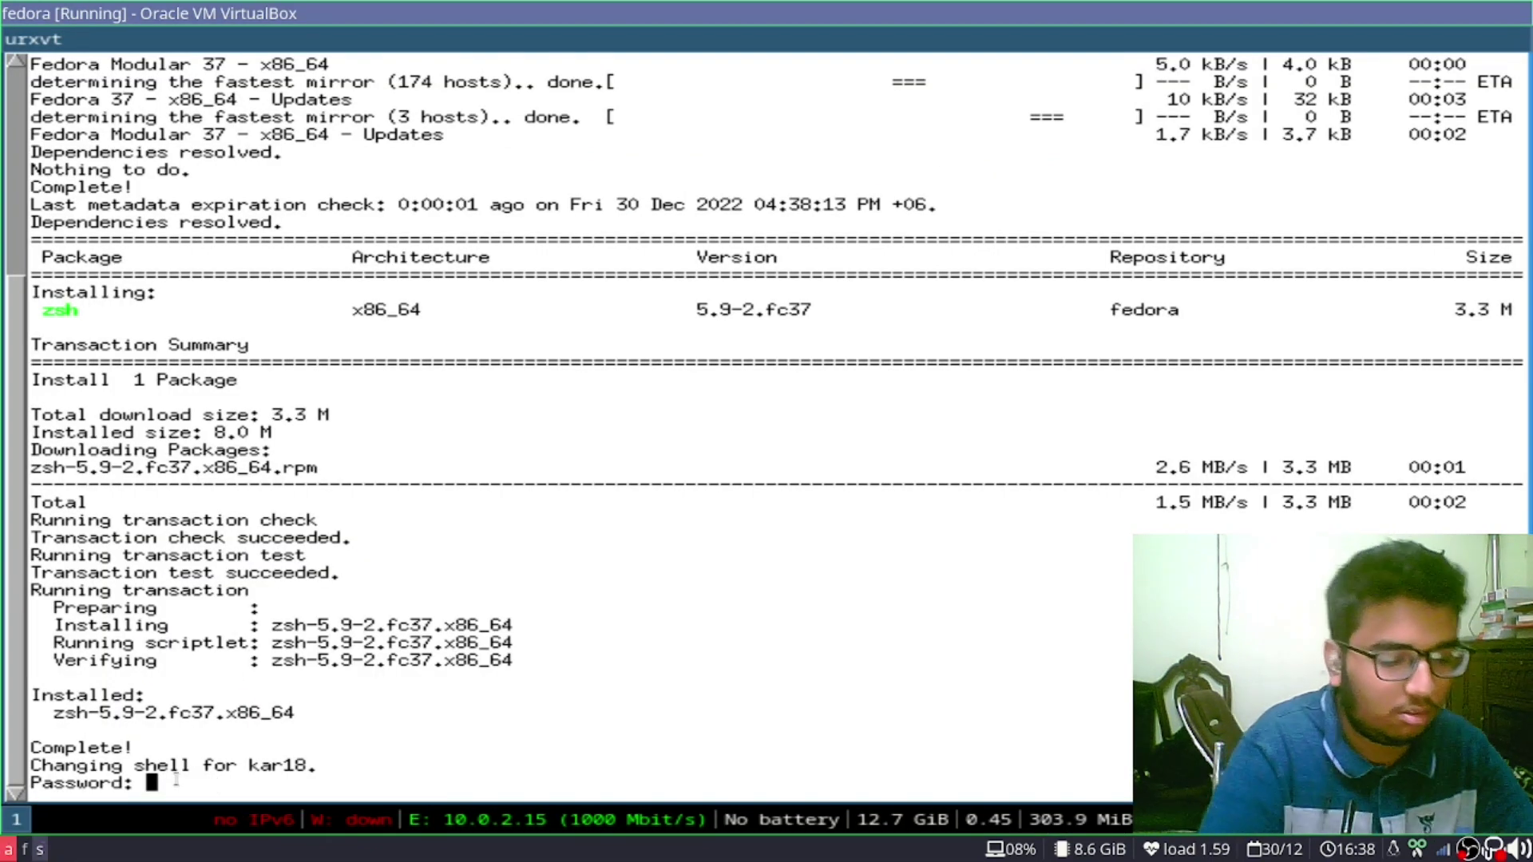
Submit the password for the zsh shell change, checking run.sh in GitLab while flatpak installs
key("Return")
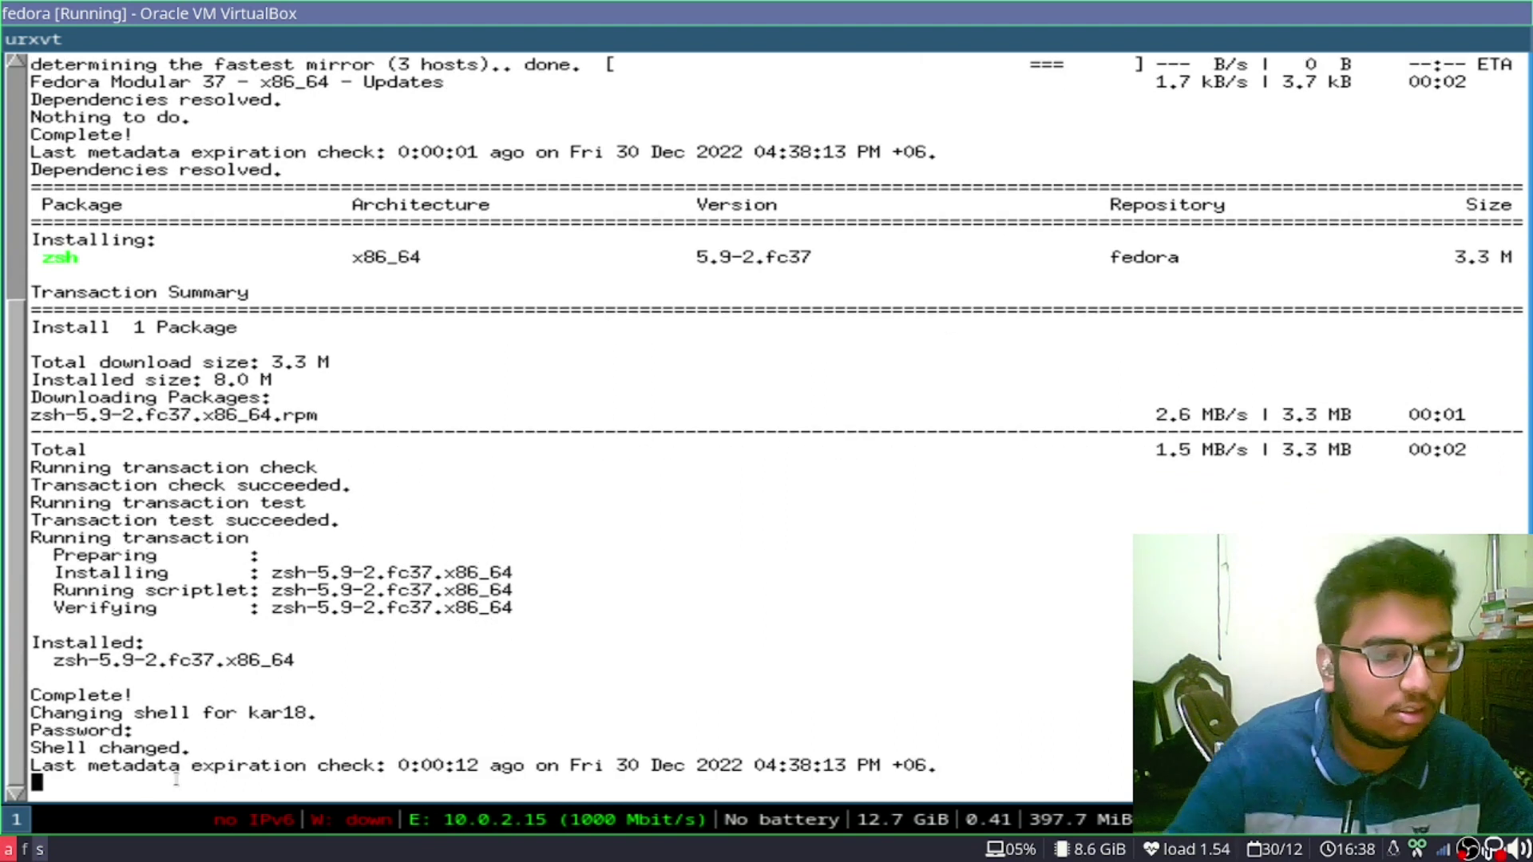
key("alt+Tab")
scroll(703, 715, "down", 3)
left_click_drag(563, 498, 479, 523)
key("alt+Tab")
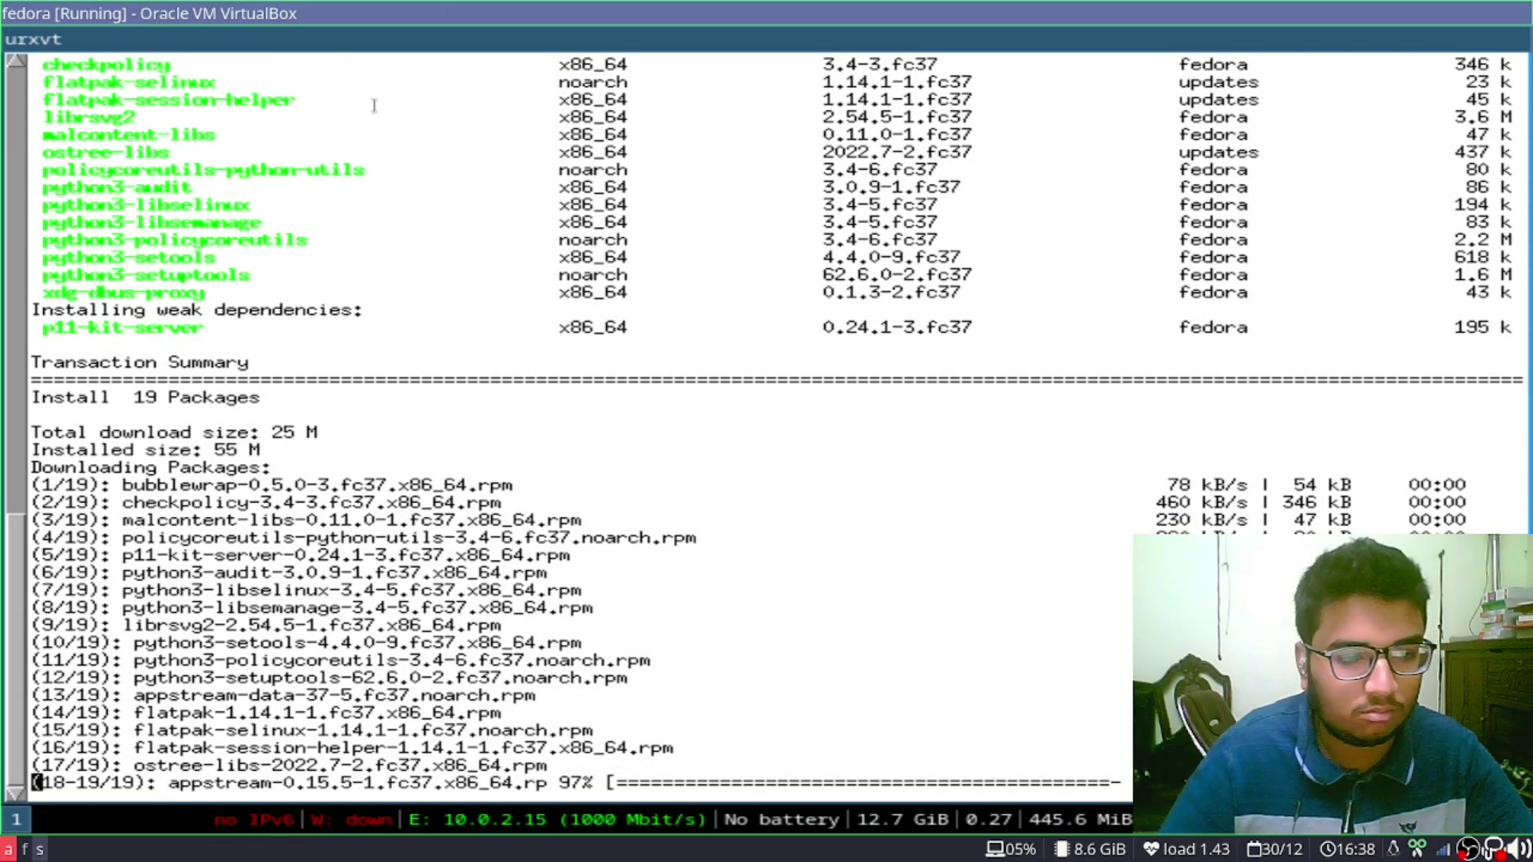
key("alt+Tab")
Follow the DOTFILE README's gitlab link to the Arch Star Linux group and open Arch-Star-Blue
scroll(452, 707, "down", 5)
scroll(328, 404, "up", 8)
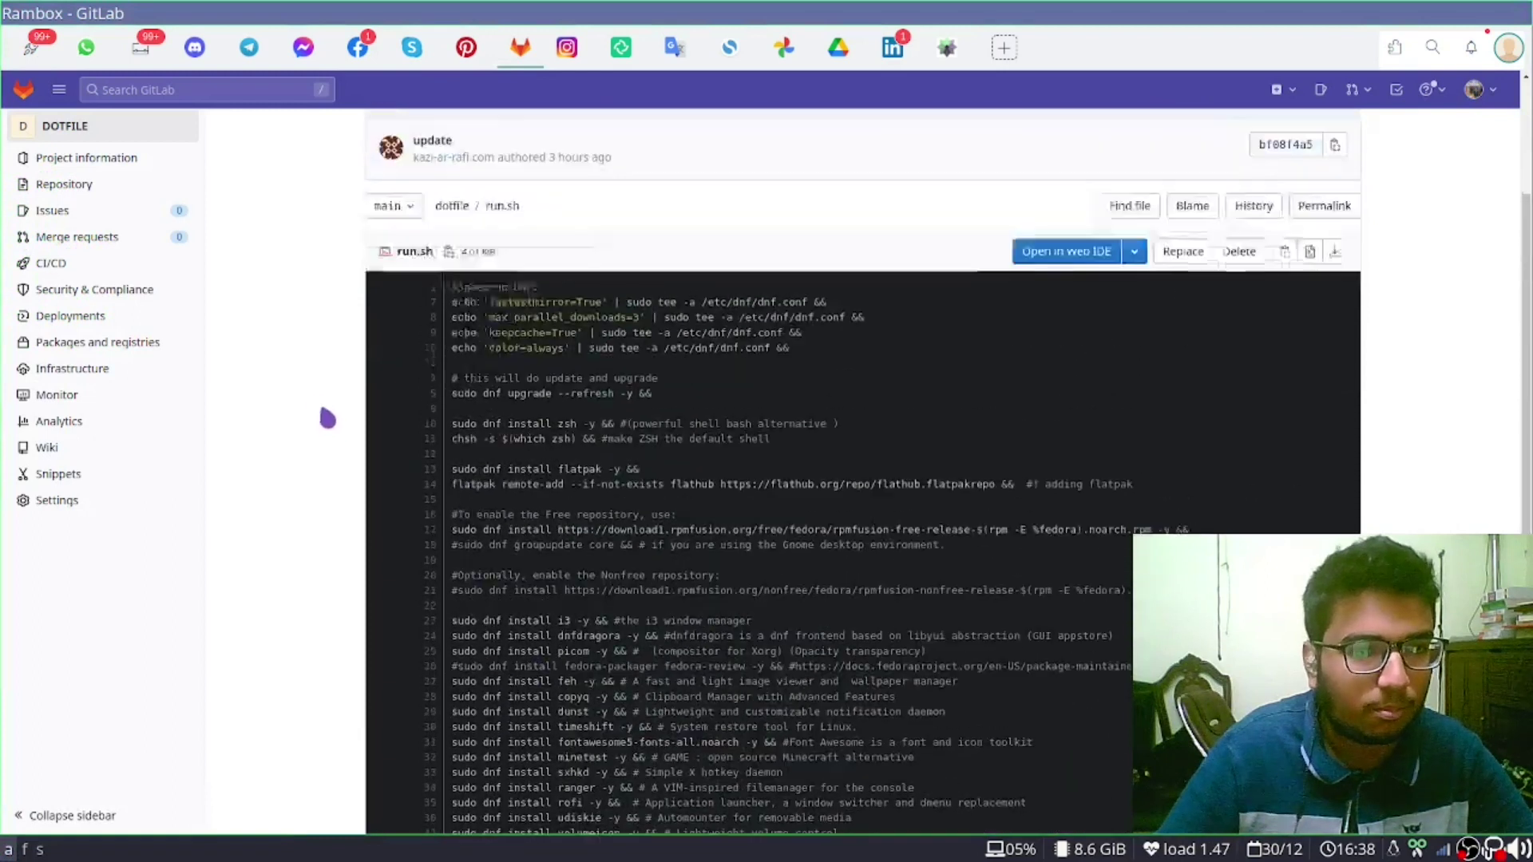
scroll(477, 399, "down", 3)
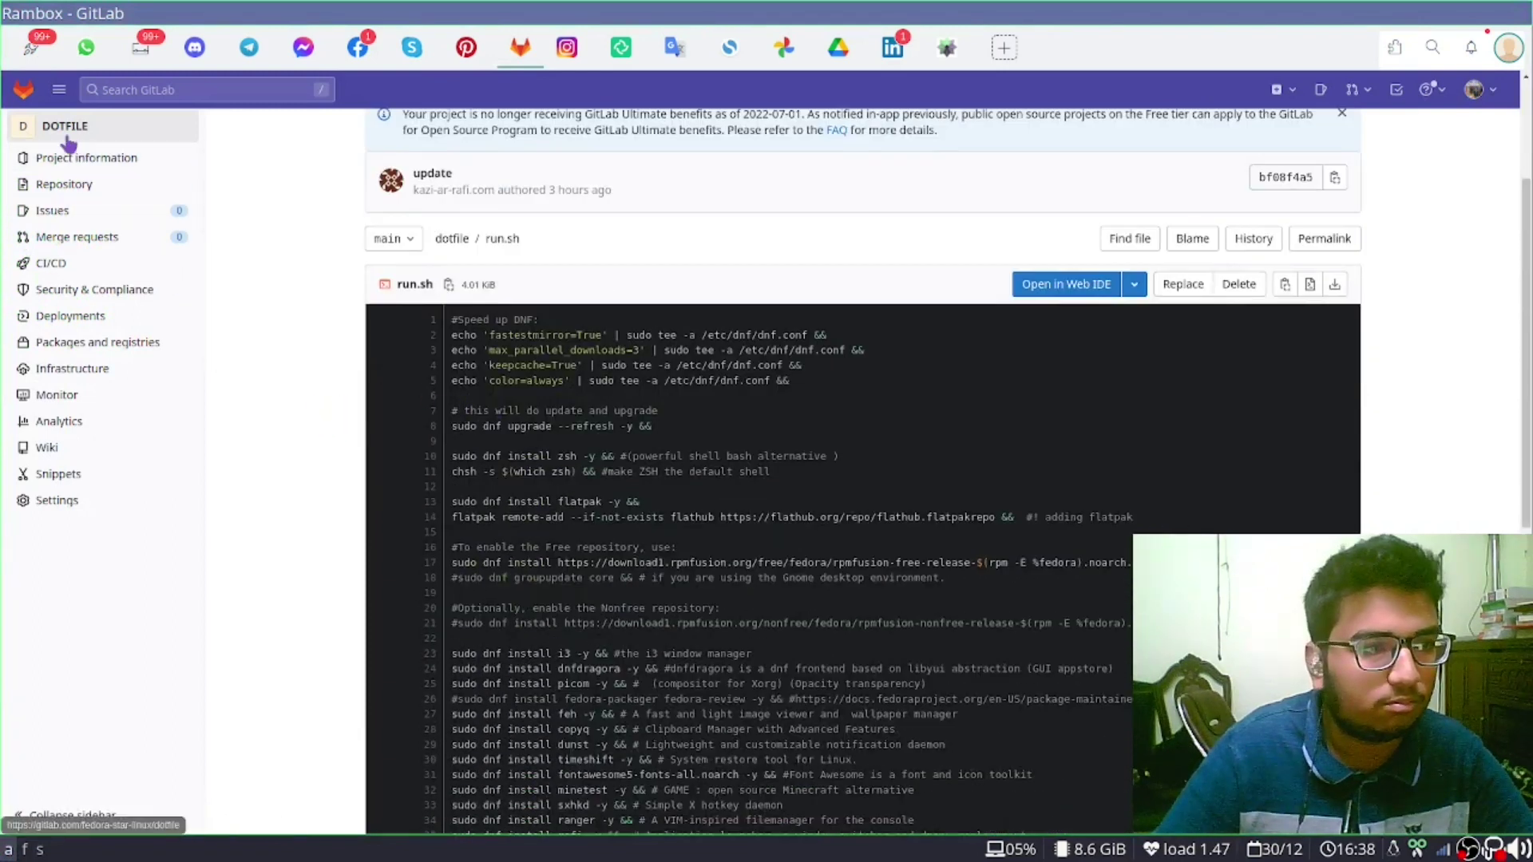
left_click(80, 126)
scroll(694, 429, "down", 3)
scroll(705, 432, "down", 7)
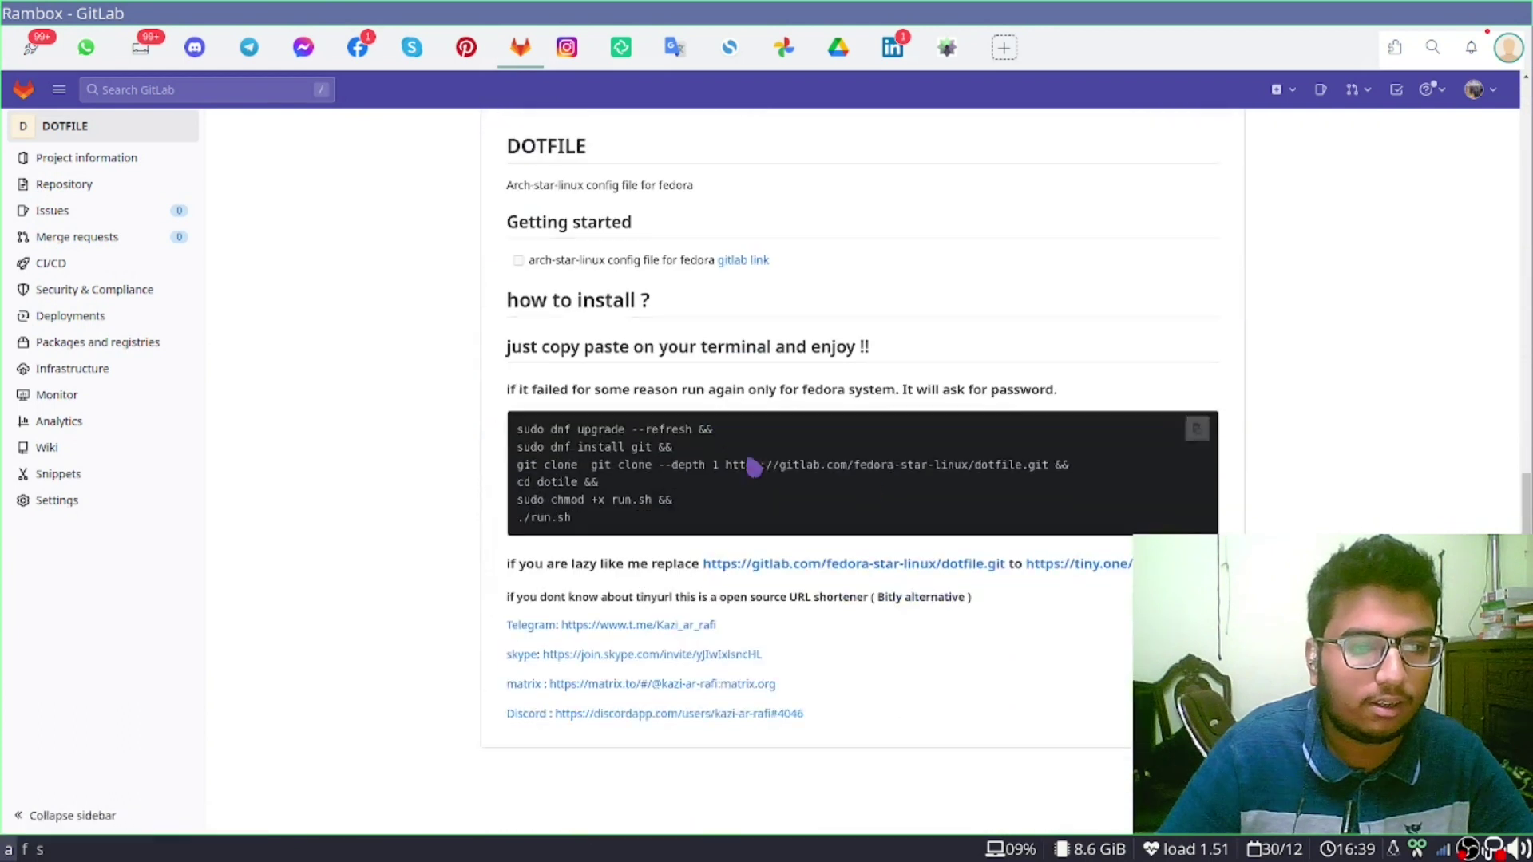
left_click(729, 261)
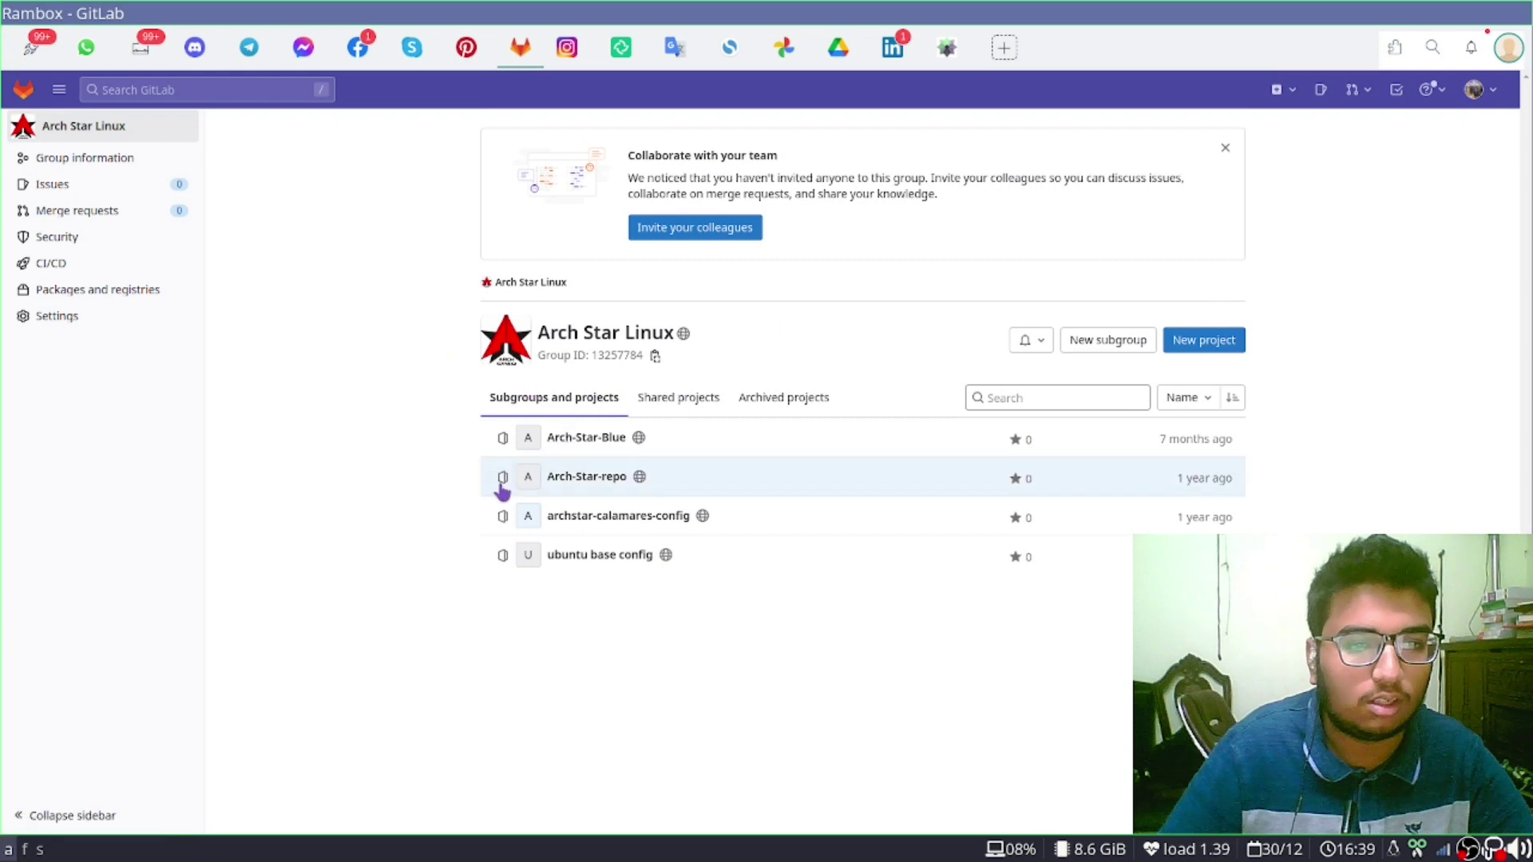
key("ctrl+a")
left_click(773, 609)
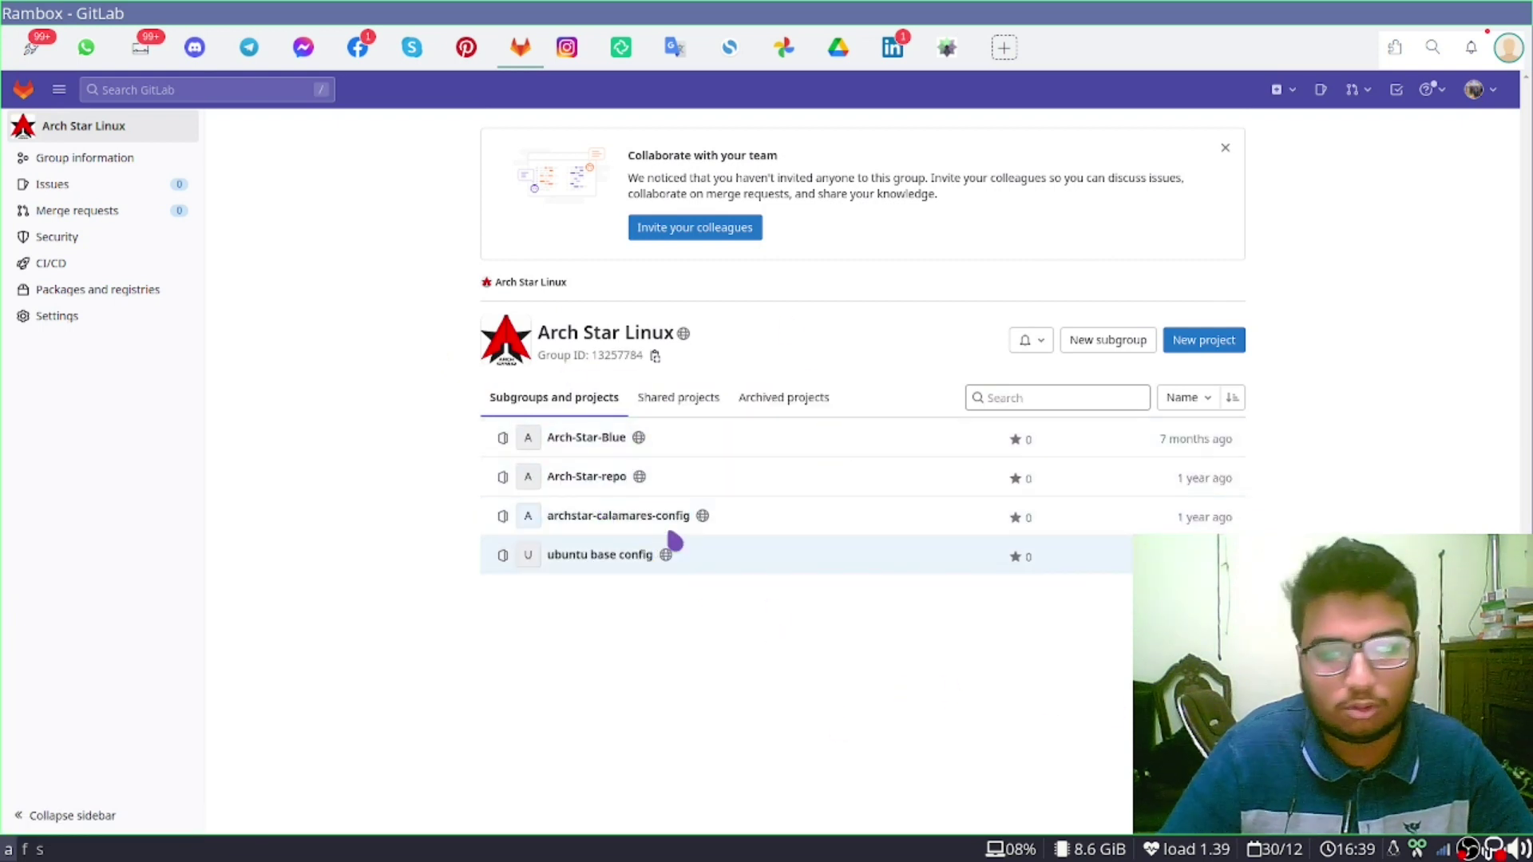
left_click(583, 436)
scroll(1120, 599, "down", 3)
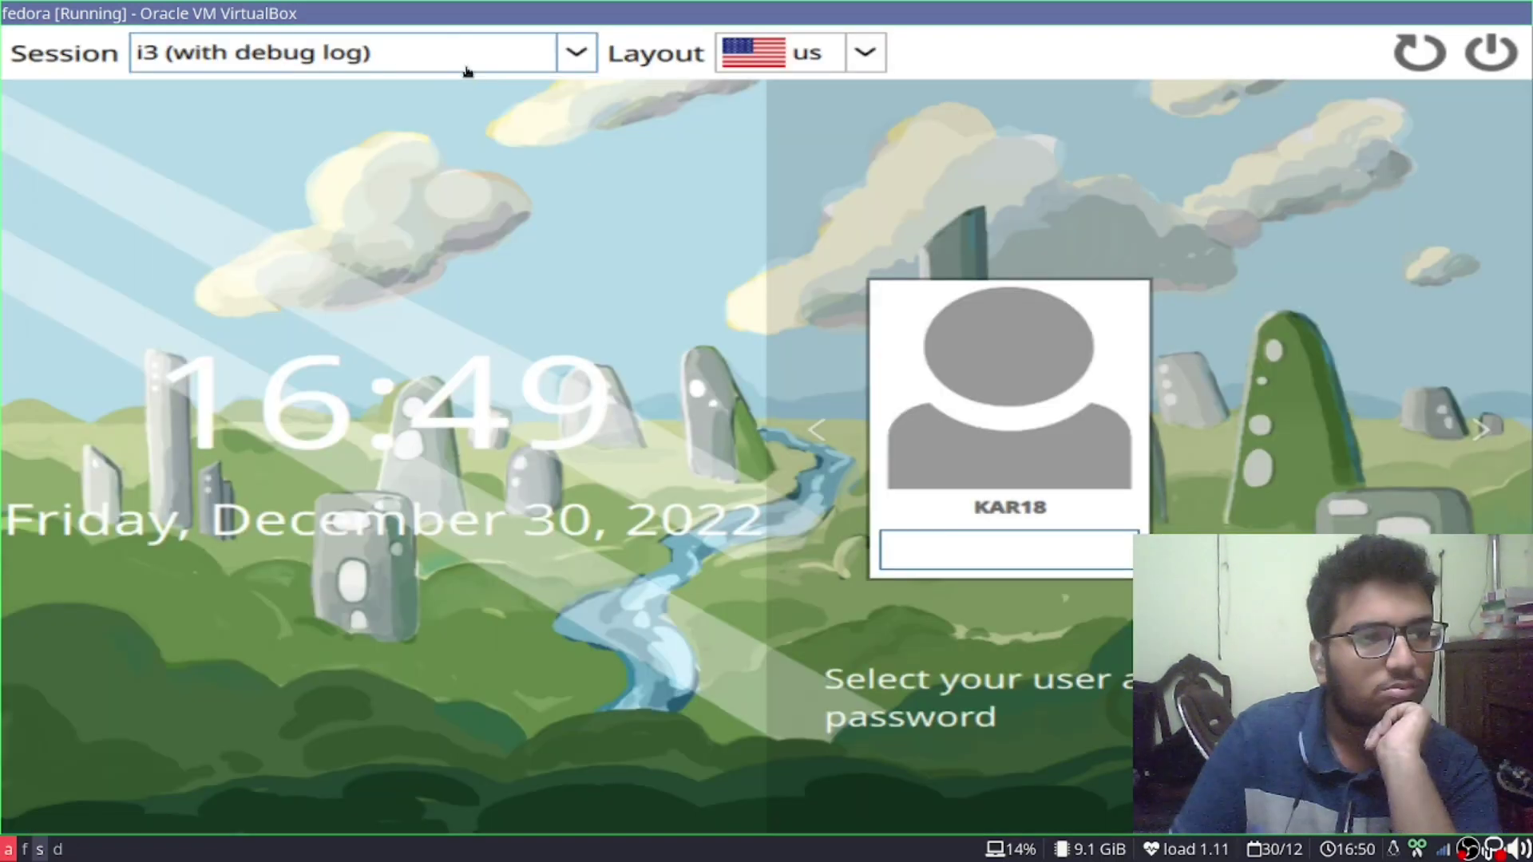
Keep the i3 session selected at the SDDM screen and log in
left_click(467, 67)
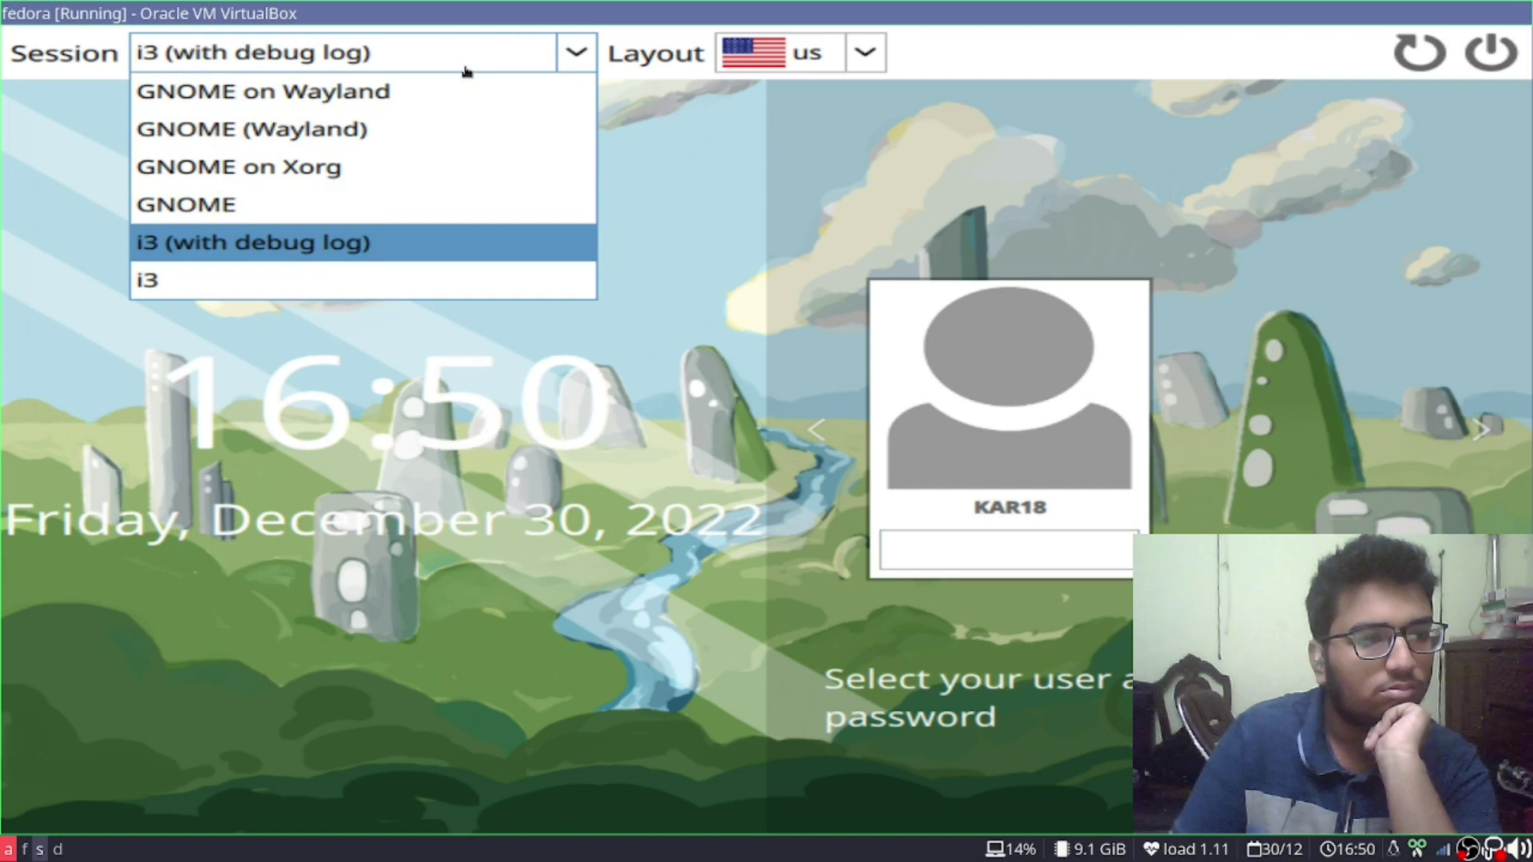
left_click(952, 568)
key("Return")
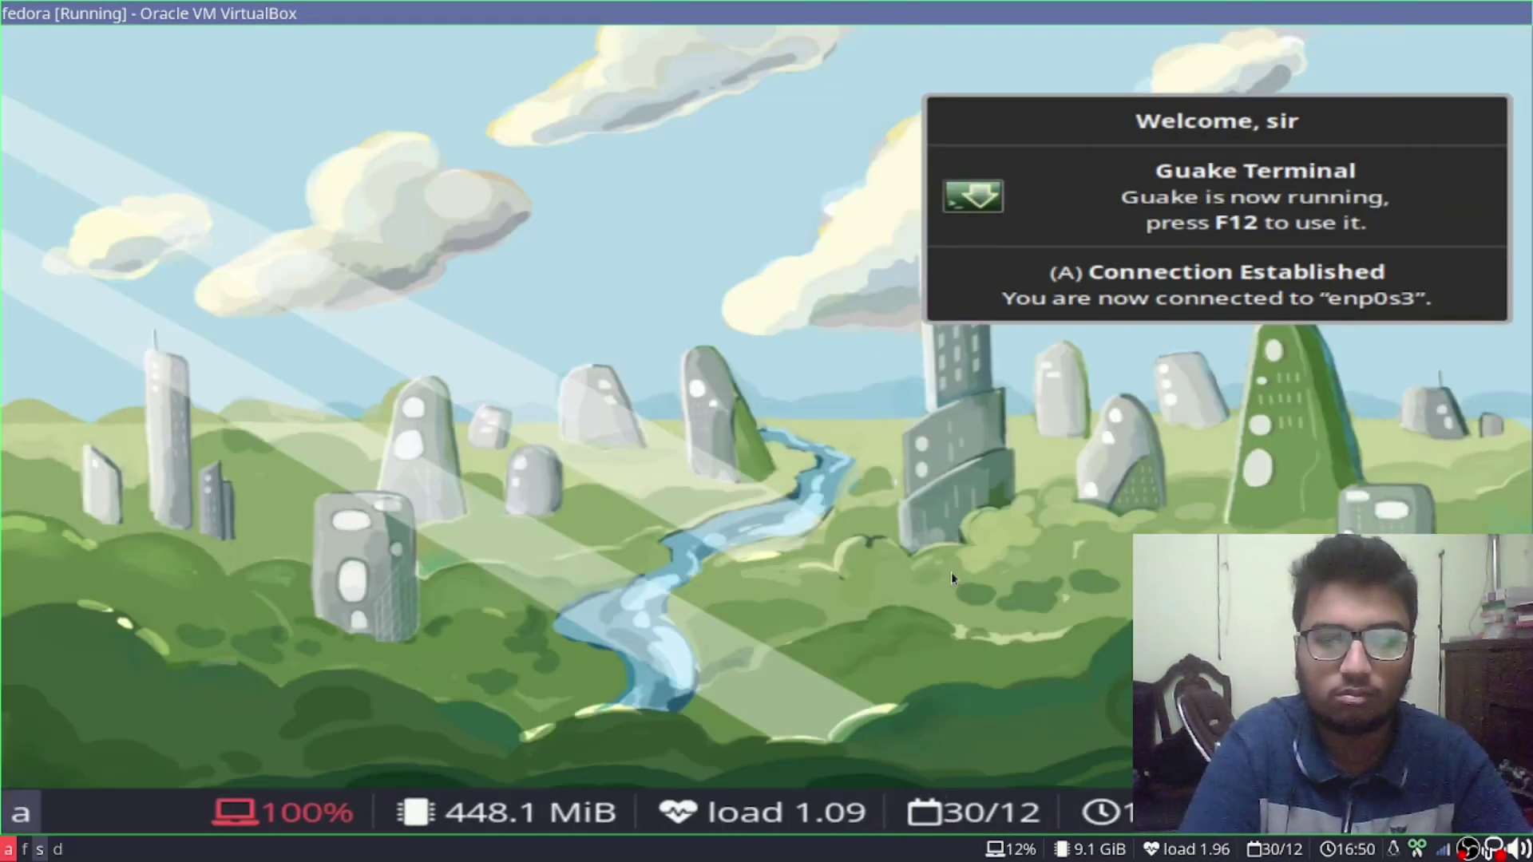
In the Guake drop-down terminal, change into the fedora folder and list its files with ls
key("F12")
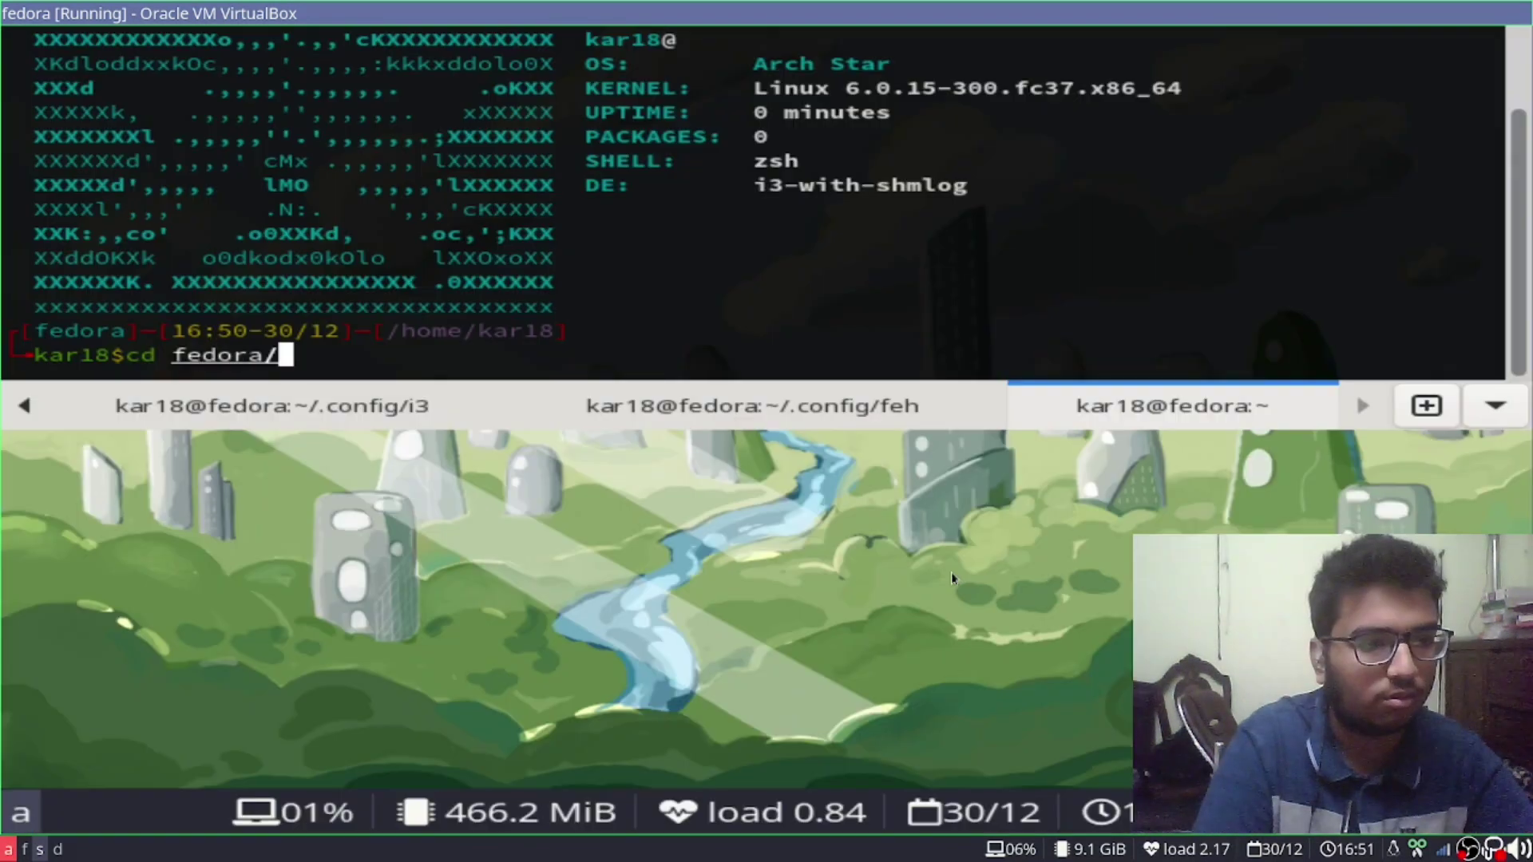
key("Return")
type("ls")
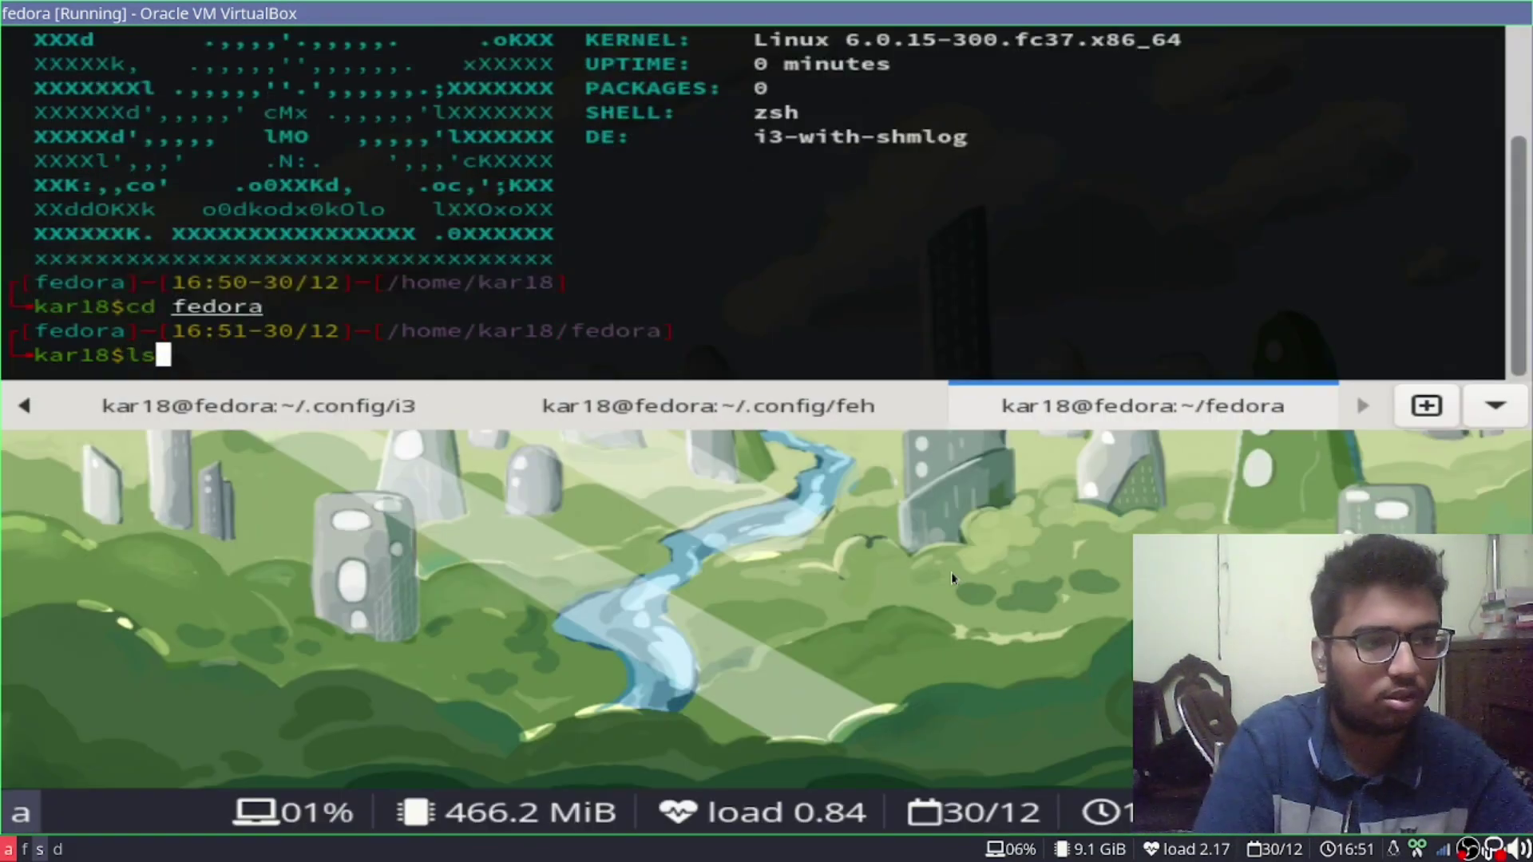
key("Return")
type("ma")
key("BackSpace")
key("BackSpace")
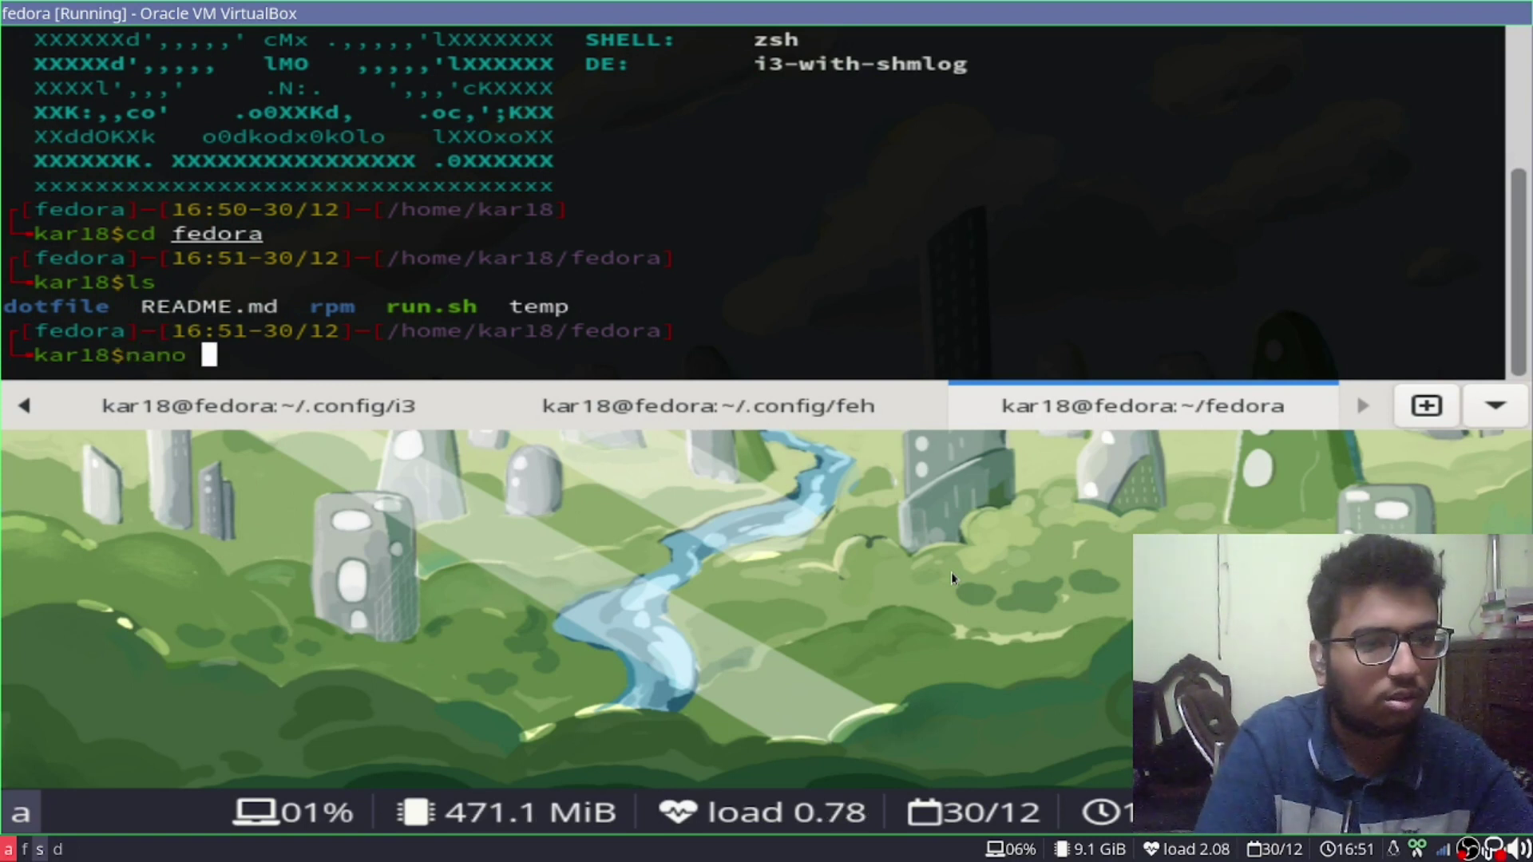